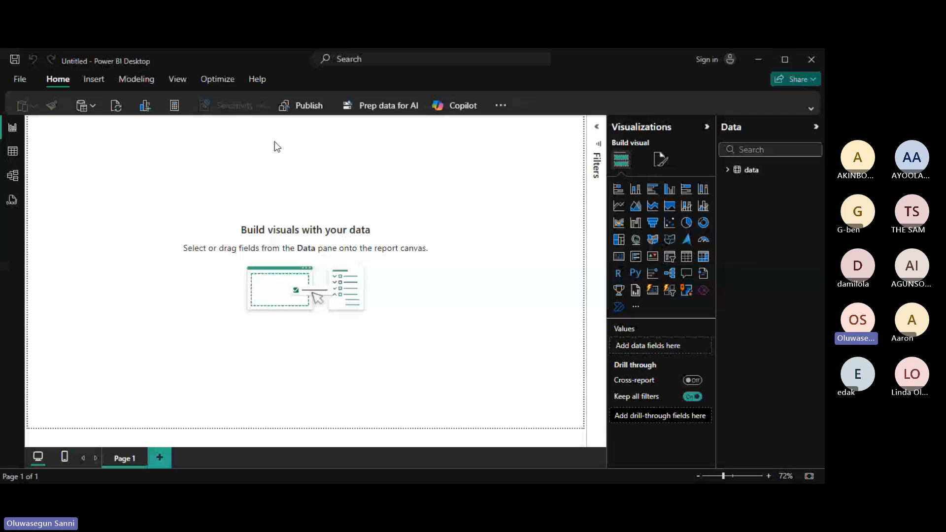
# Switch to Table view to see the 1,002 employee records in the 'data' table.
pyautogui.click(14, 152)
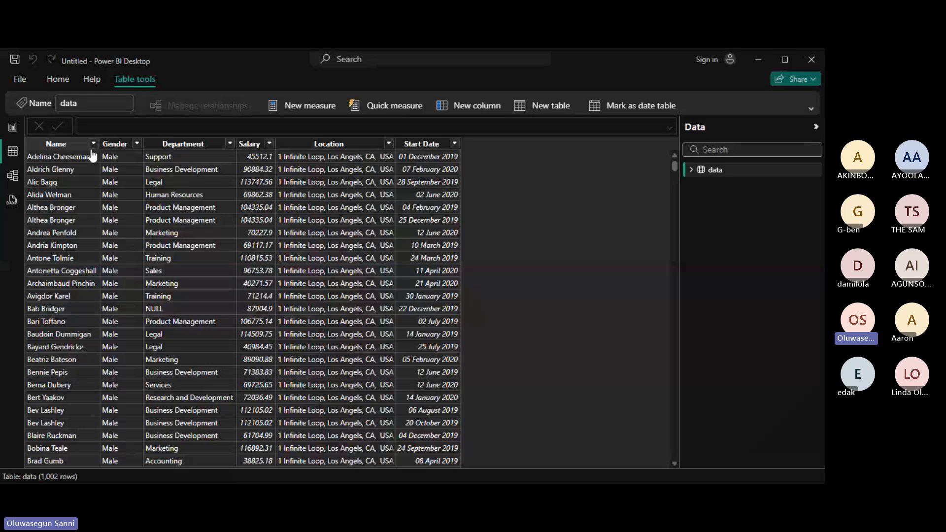
# Return to the report canvas and expand the 'data' table to list its six fields.
pyautogui.click(12, 129)
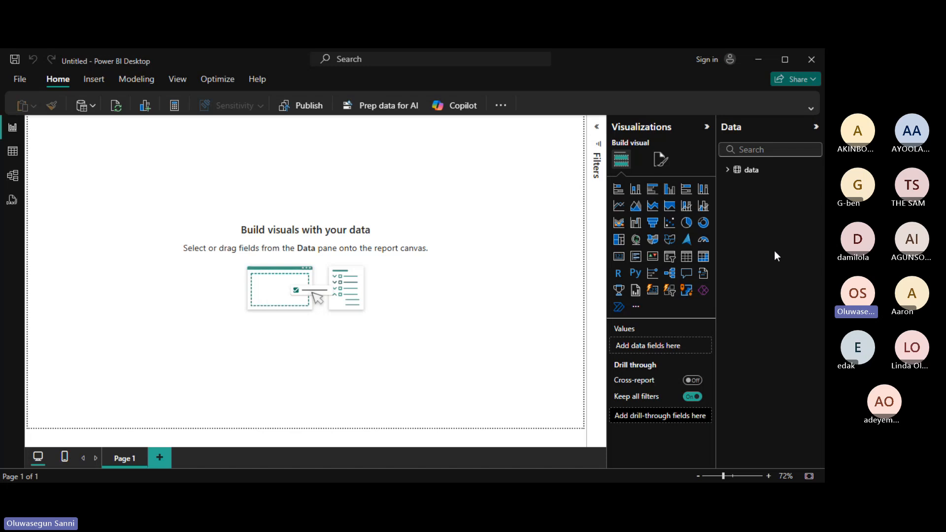
pyautogui.click(728, 173)
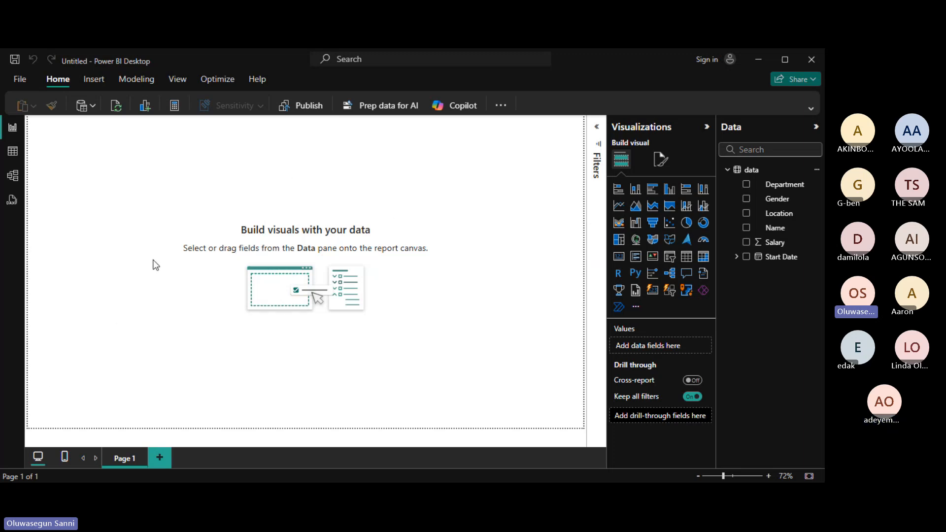
# Switch to the full classic ribbon so every command group is visible.
pyautogui.click(811, 109)
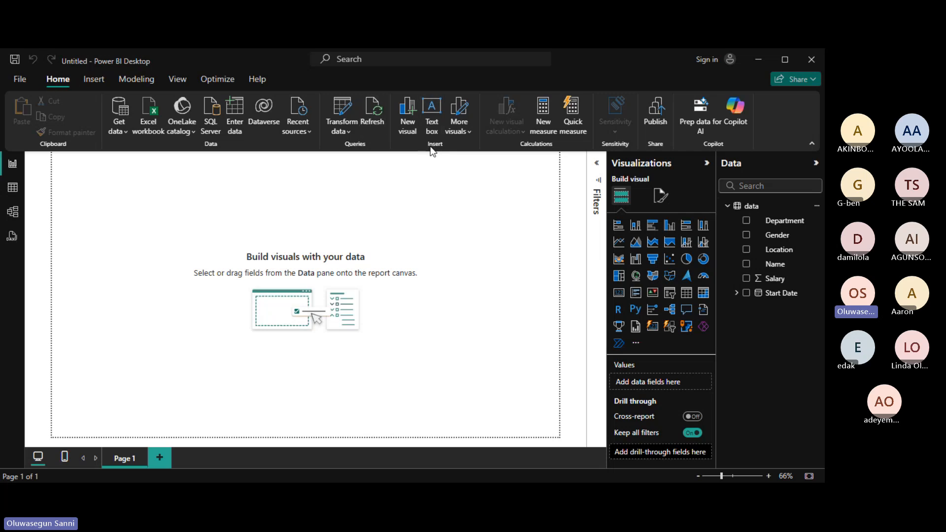
# Insert a text box at the top-left and resize it into a wide, short strip.
pyautogui.click(434, 119)
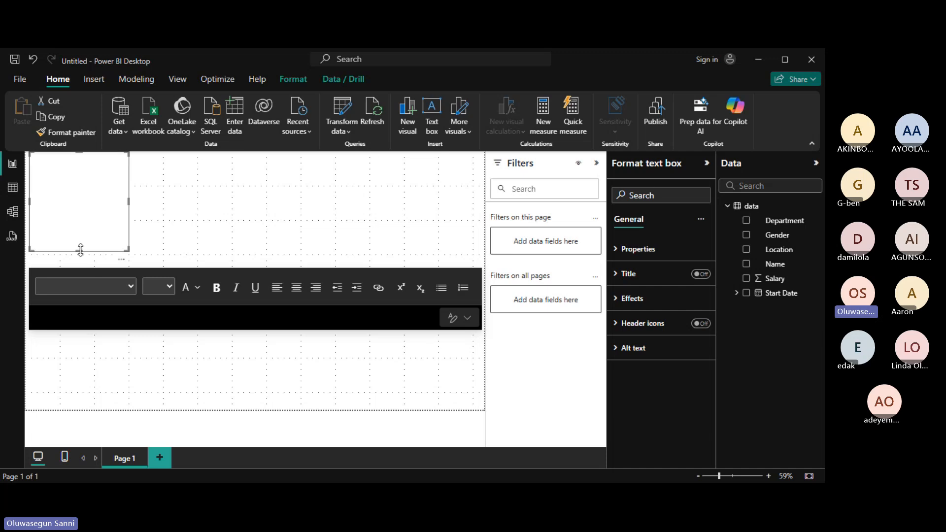
pyautogui.moveTo(80, 250); pyautogui.dragTo(81, 197)
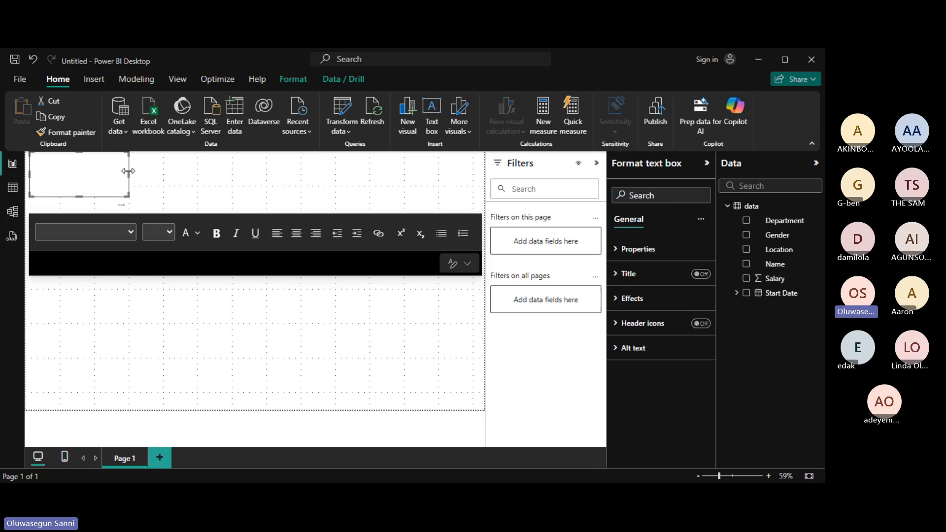
pyautogui.moveTo(131, 176); pyautogui.dragTo(386, 165)
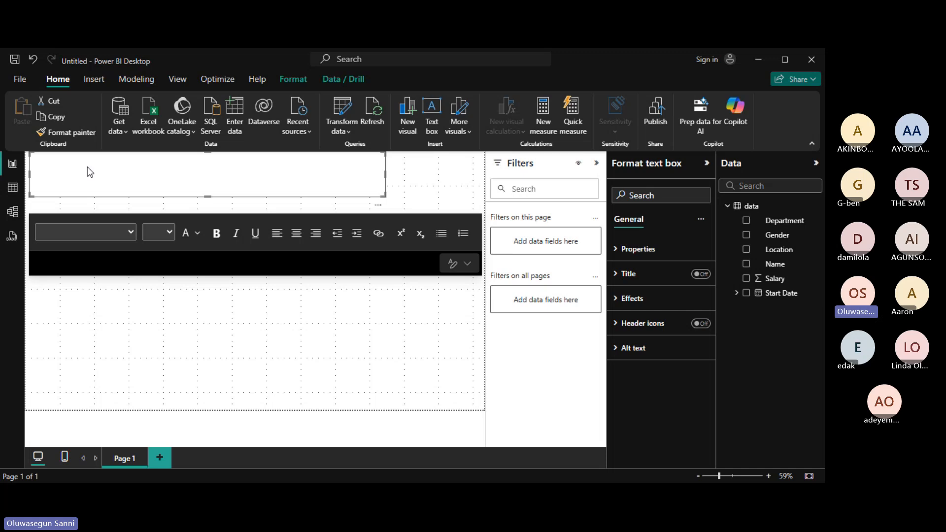
# Replace the test characters with 'EMPLOYEE REPORT ANALYSIS BY' plus the author's name, then select it all.
pyautogui.write('hhhhhhhhhhhhhhhhhhhhhh')
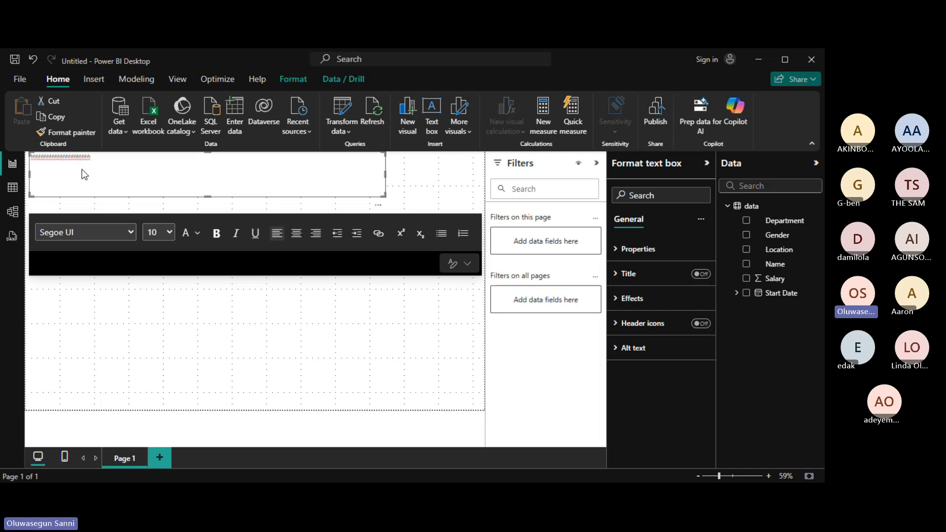
pyautogui.press('BackSpace')
pyautogui.press('BackSpace')
pyautogui.press('BackSpace')
pyautogui.press('BackSpace')
pyautogui.press('BackSpace')
pyautogui.press('BackSpace')
pyautogui.press('BackSpace')
pyautogui.press('BackSpace')
pyautogui.press('BackSpace')
pyautogui.press('BackSpace')
pyautogui.press('BackSpace')
pyautogui.press('BackSpace')
pyautogui.press('BackSpace')
pyautogui.press('BackSpace')
pyautogui.press('BackSpace')
pyautogui.press('BackSpace')
pyautogui.press('BackSpace')
pyautogui.press('BackSpace')
pyautogui.press('BackSpace')
pyautogui.press('BackSpace')
pyautogui.write('EMPLOYEE RE')
pyautogui.write('MIDE')
pyautogui.hotkey('ctrl', 'a')
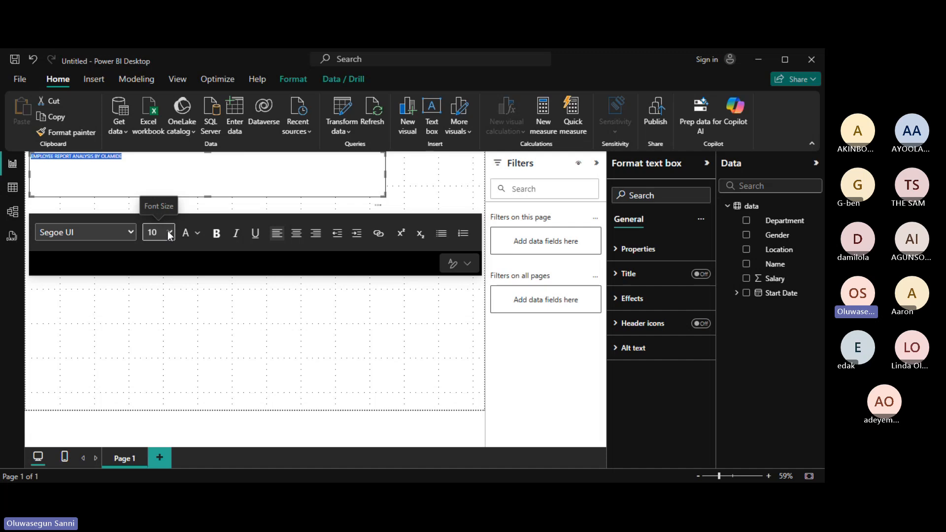
# Format the title as 24-point Cambria Math, bold, in black.
pyautogui.click(158, 411)
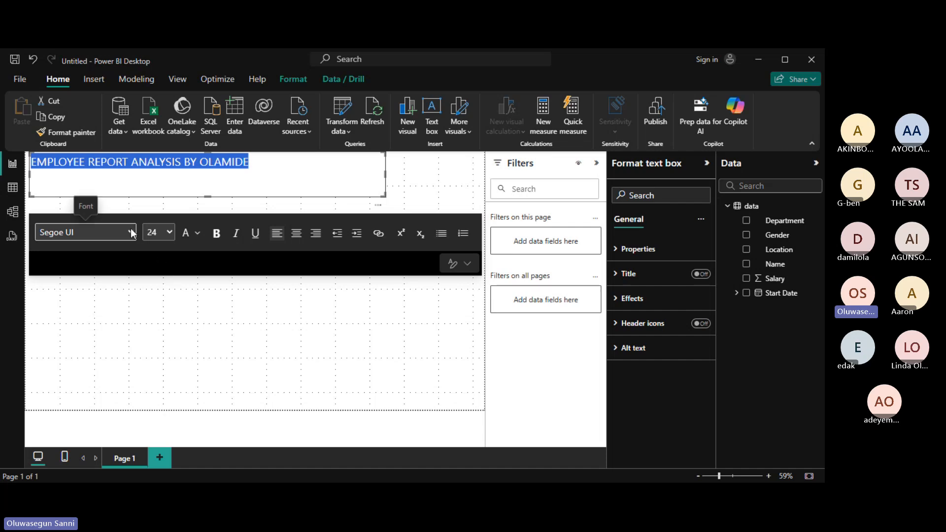
pyautogui.click(96, 290)
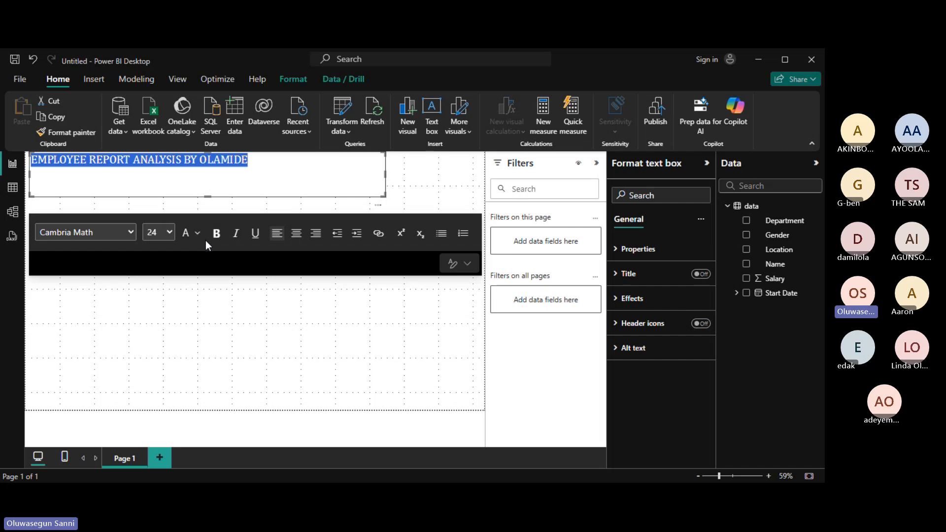
pyautogui.click(218, 239)
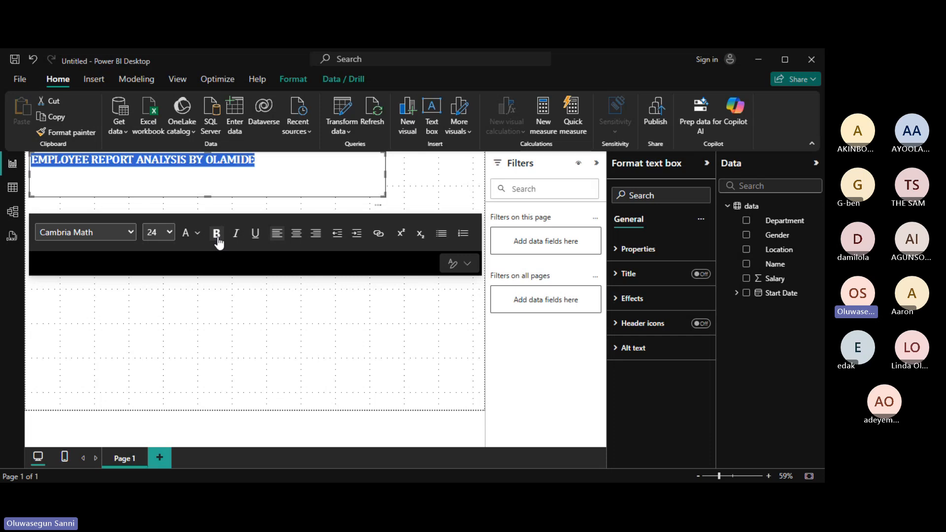
pyautogui.click(196, 234)
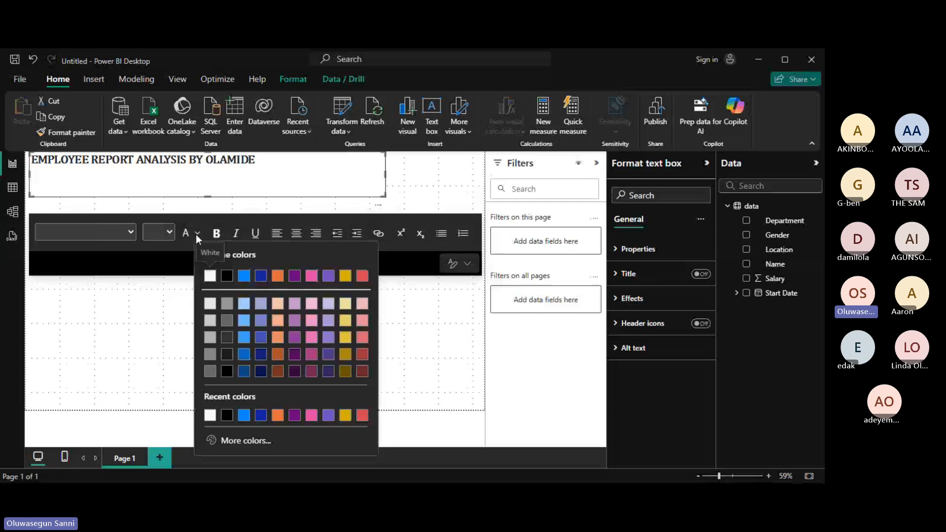
pyautogui.click(228, 279)
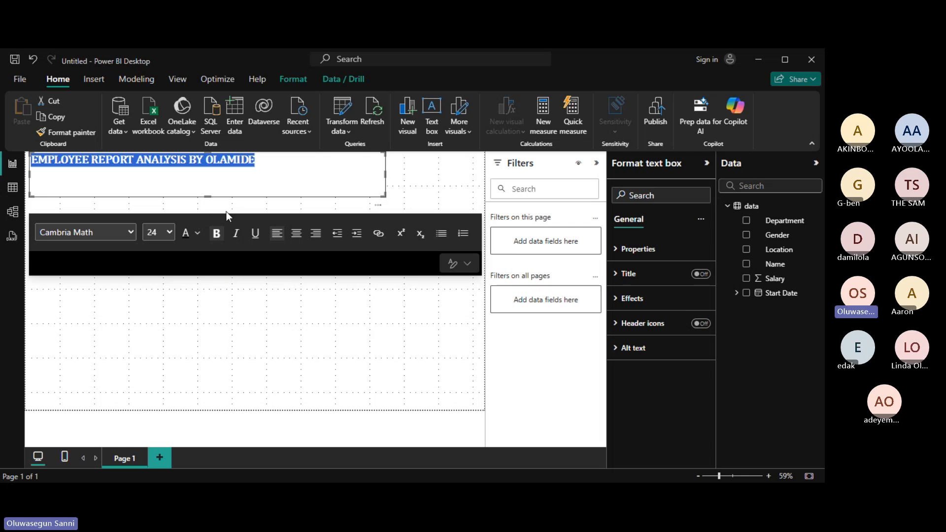
# Shrink the title box slightly and insert a blank line above the title text.
pyautogui.moveTo(207, 194); pyautogui.dragTo(203, 180)
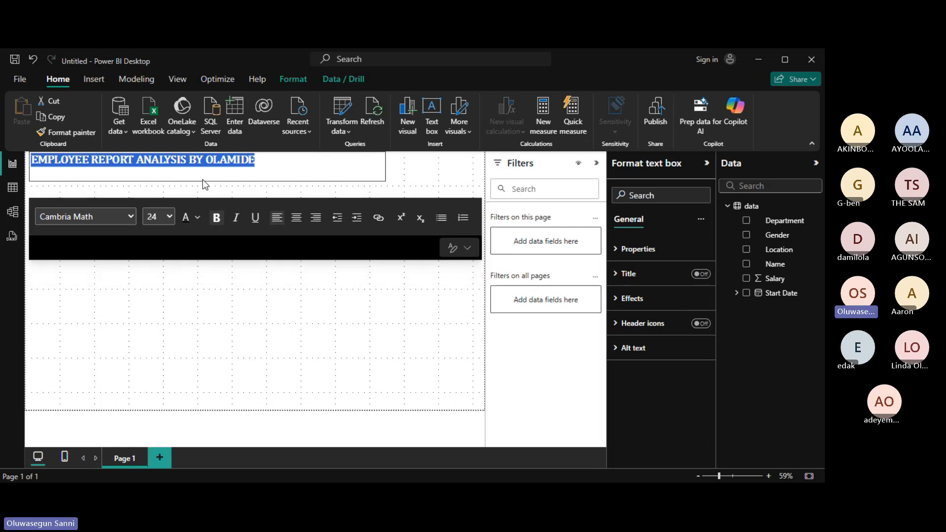
pyautogui.click(82, 162)
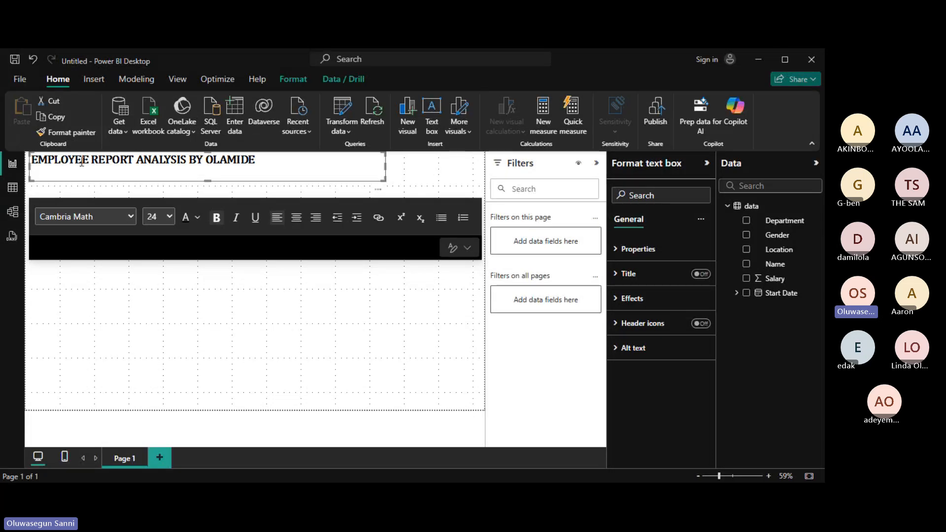
pyautogui.click(170, 157)
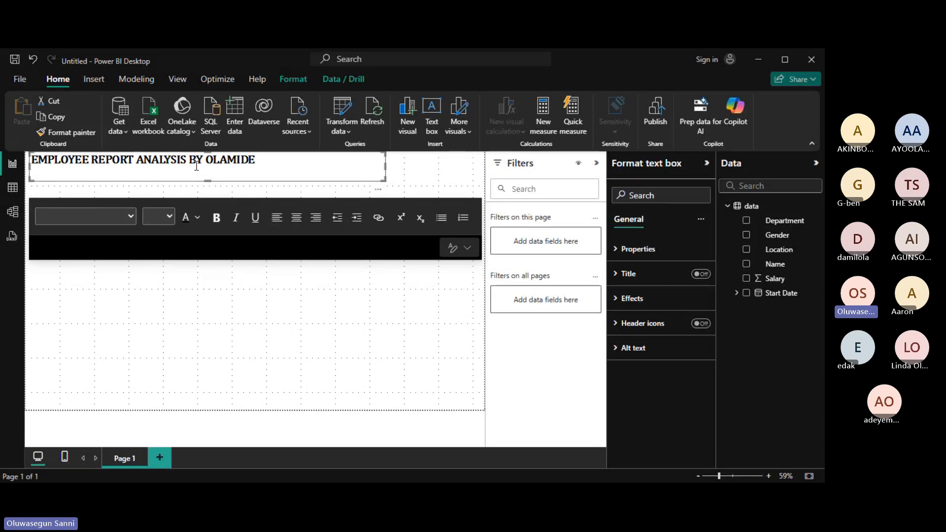
pyautogui.click(227, 160)
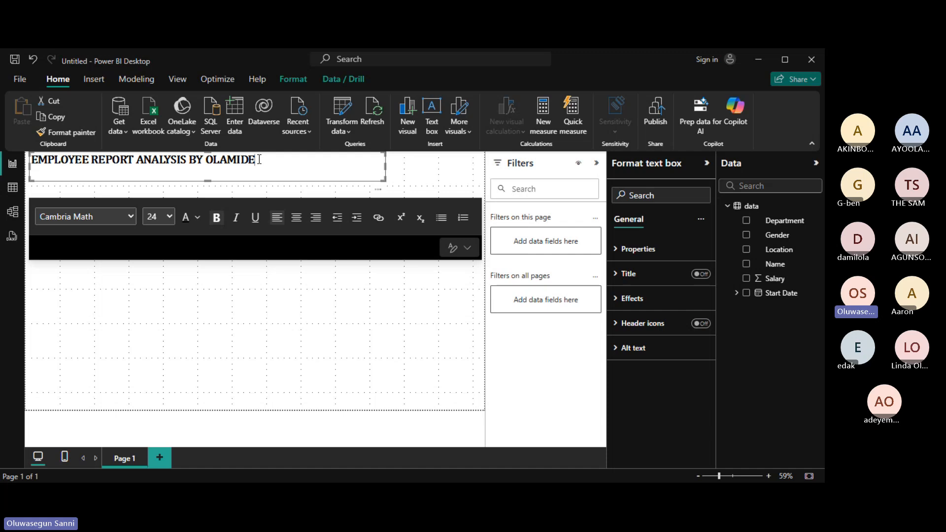
pyautogui.press('Left')
pyautogui.press('Left')
pyautogui.press('Left')
pyautogui.press('Left')
pyautogui.press('Left')
pyautogui.press('Left')
pyautogui.press('Left')
pyautogui.press('Left')
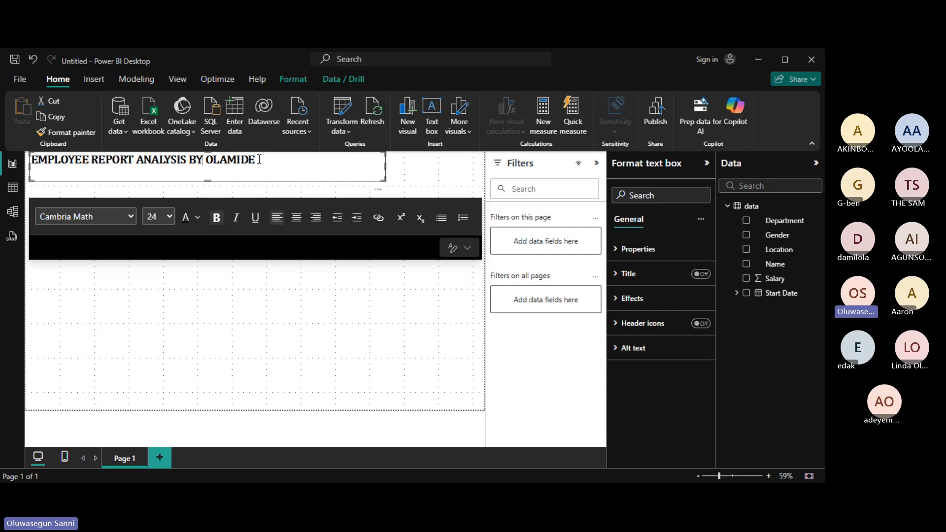
pyautogui.press('Home')
pyautogui.press('Return')
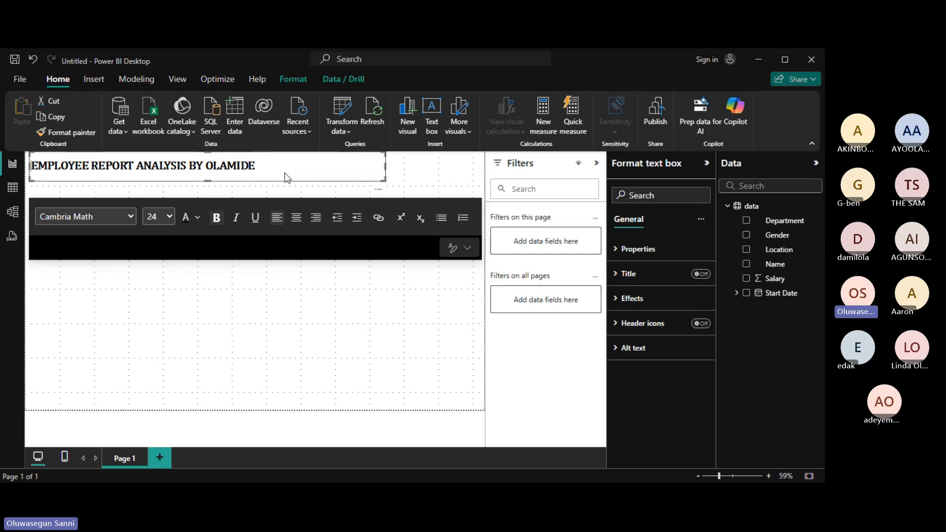
# Centre-align the title text and narrow the text box from its left edge.
pyautogui.moveTo(269, 165); pyautogui.dragTo(21, 158)
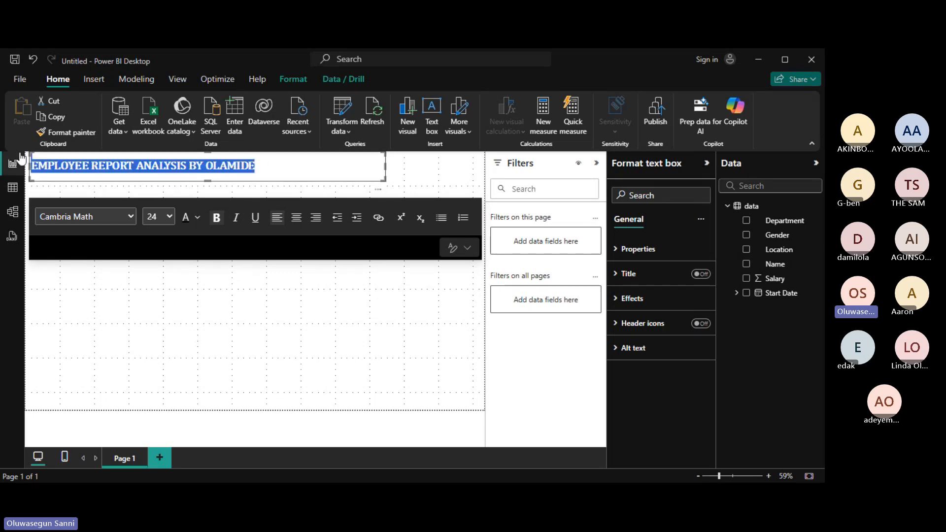
pyautogui.click(297, 220)
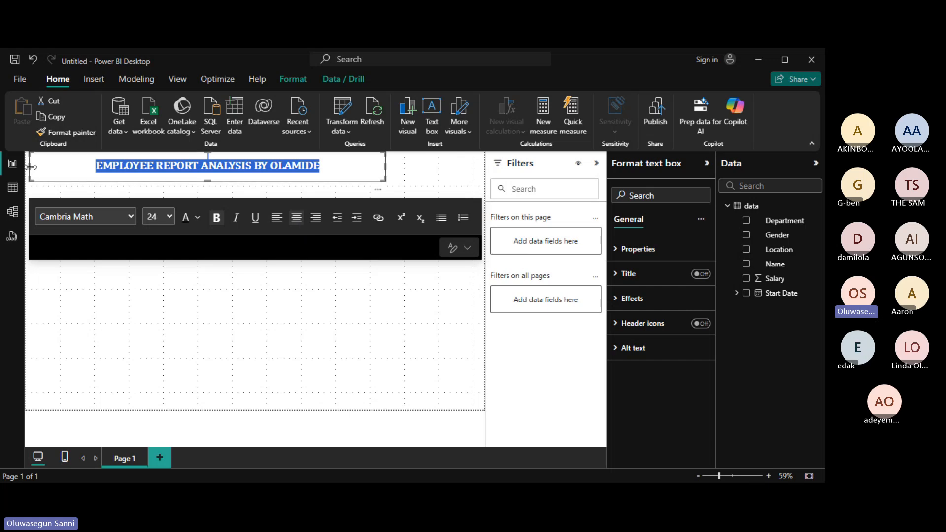
pyautogui.moveTo(31, 167); pyautogui.dragTo(139, 173)
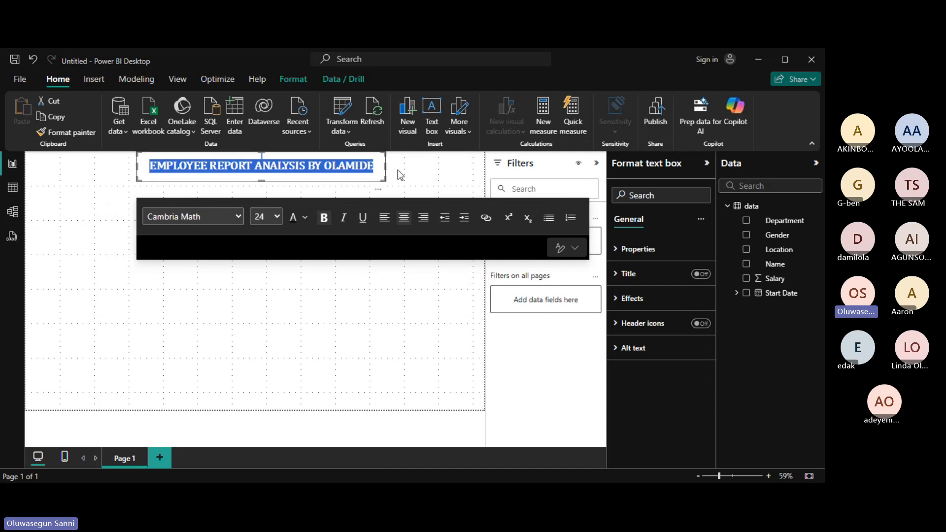
# Finish editing the title and switch to the Insert ribbon tab.
pyautogui.click(377, 282)
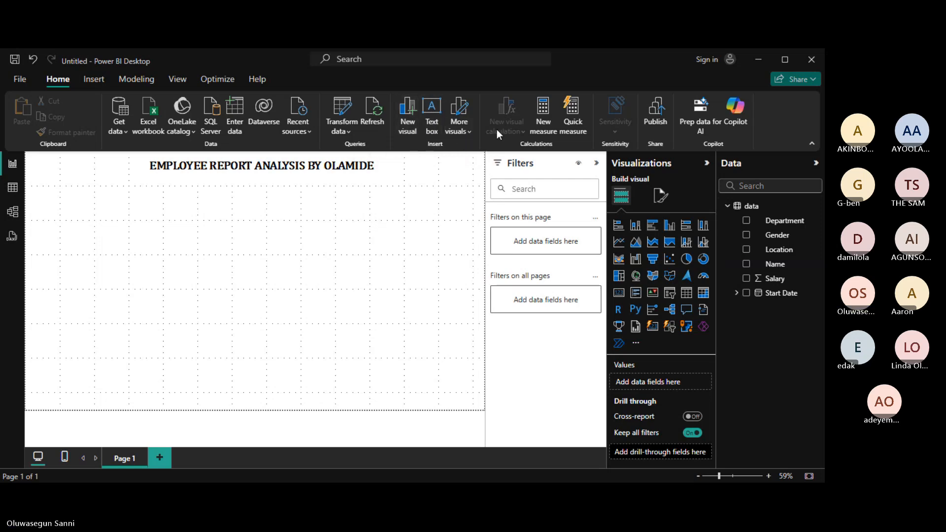
pyautogui.click(92, 83)
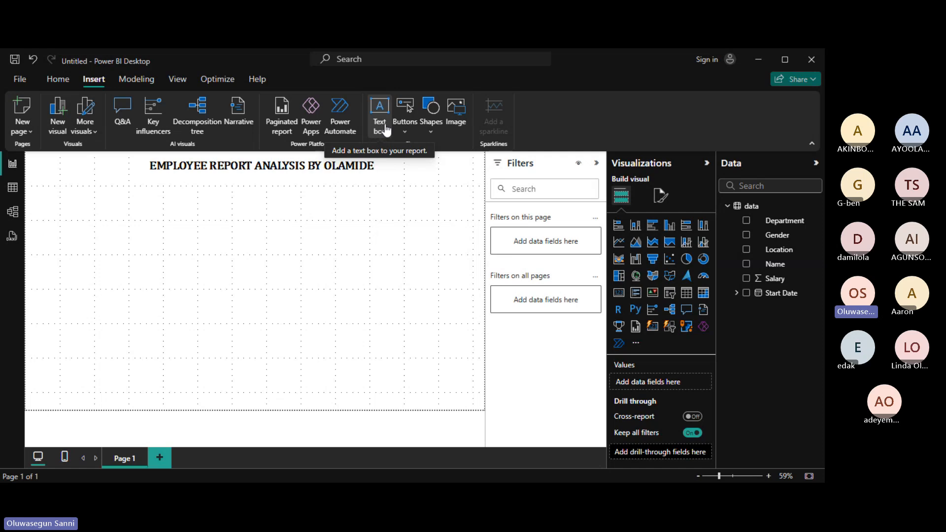
# Start inserting an image and browse into the personal folder under Documents.
pyautogui.click(464, 125)
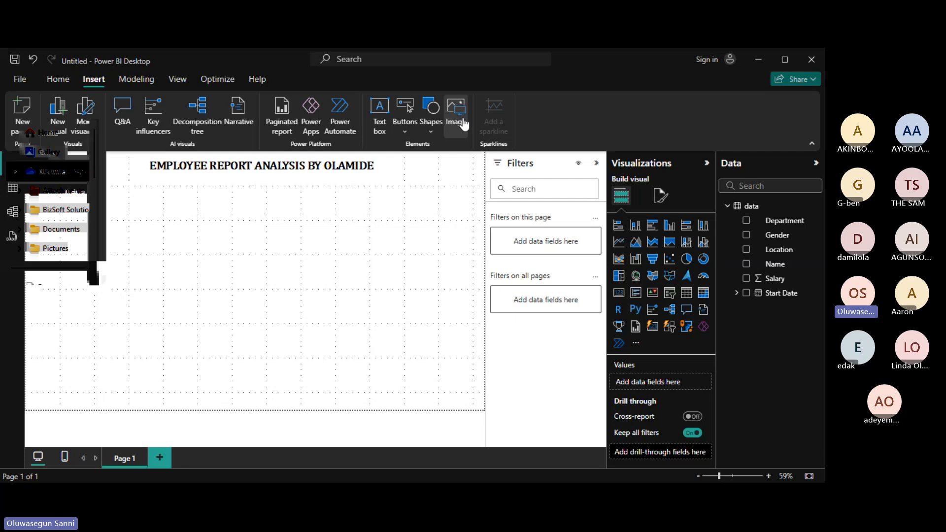
pyautogui.moveTo(93, 161); pyautogui.dragTo(101, 207)
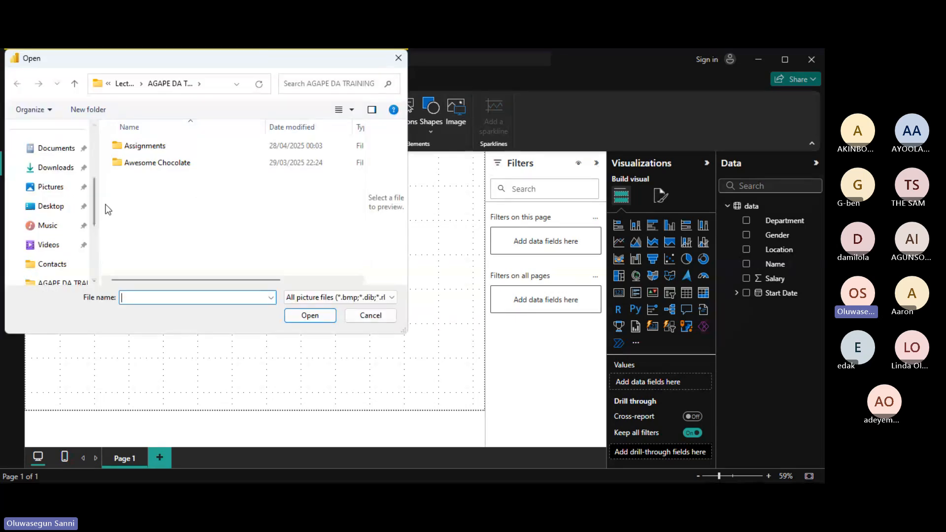
pyautogui.click(51, 151)
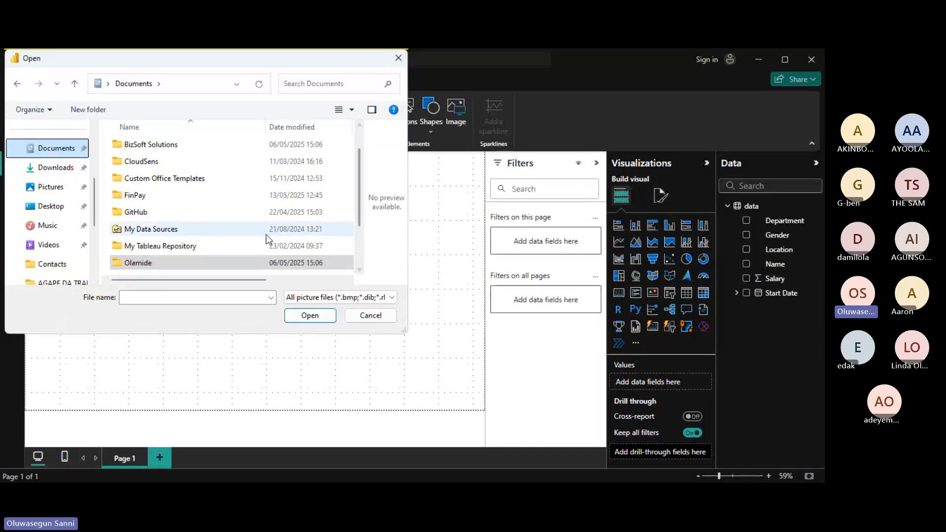
pyautogui.click(226, 266)
pyautogui.doubleClick(227, 265)
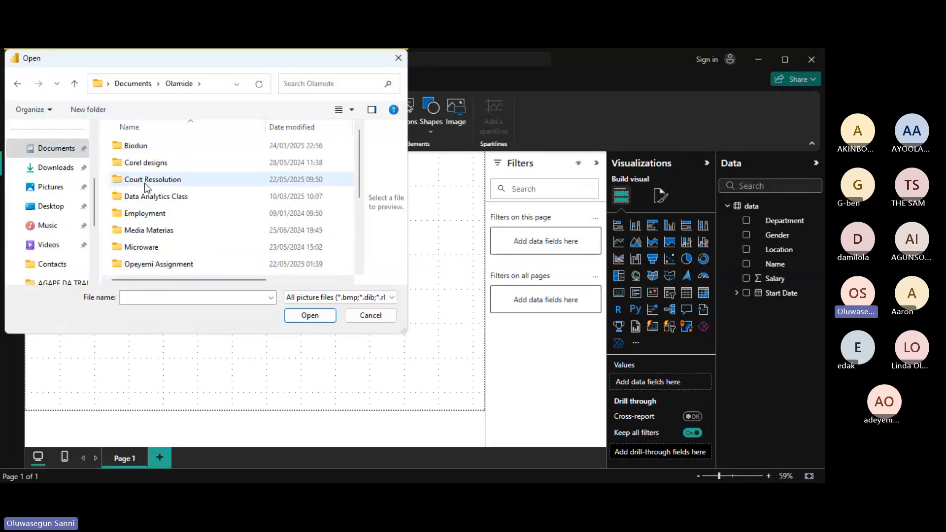
# Go through Softview, Business Documents and LOGO EXPORT folders and insert the DP logo.
pyautogui.moveTo(366, 133); pyautogui.dragTo(366, 204)
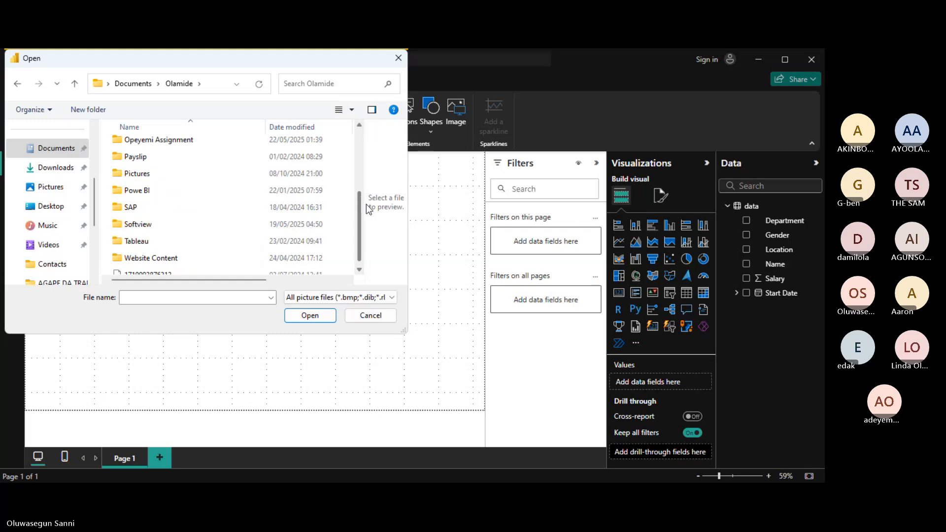
pyautogui.doubleClick(158, 241)
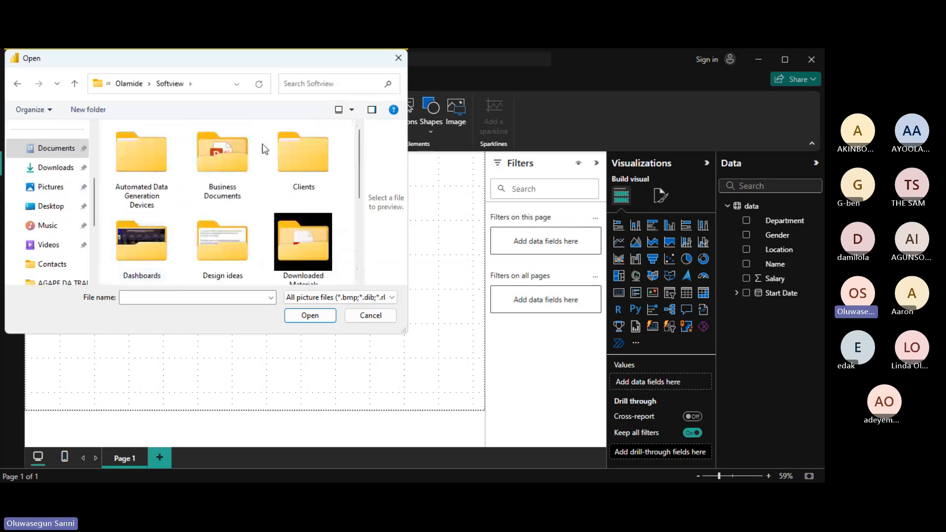
pyautogui.doubleClick(211, 166)
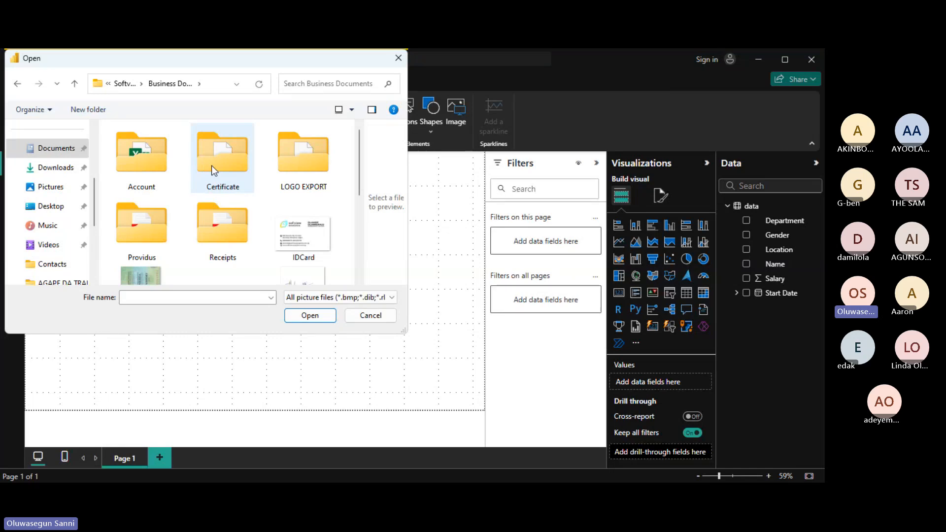
pyautogui.doubleClick(303, 157)
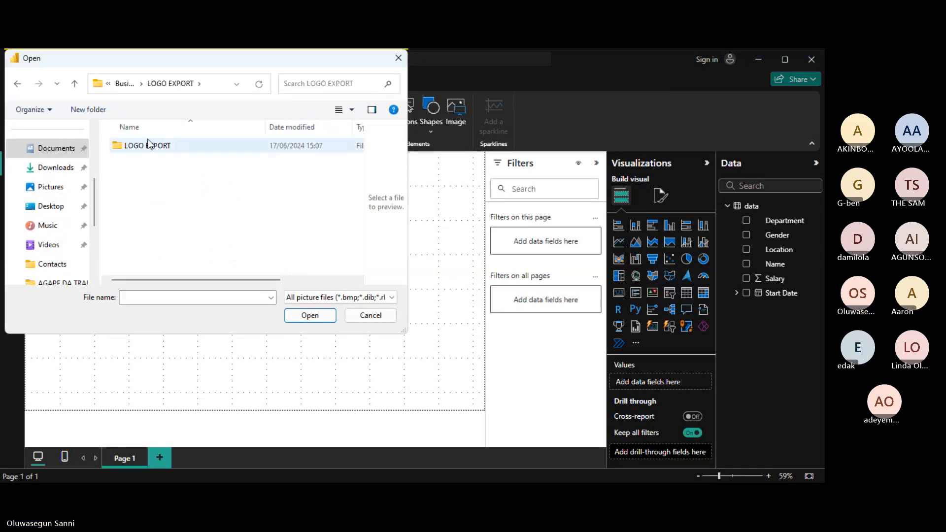
pyautogui.doubleClick(148, 144)
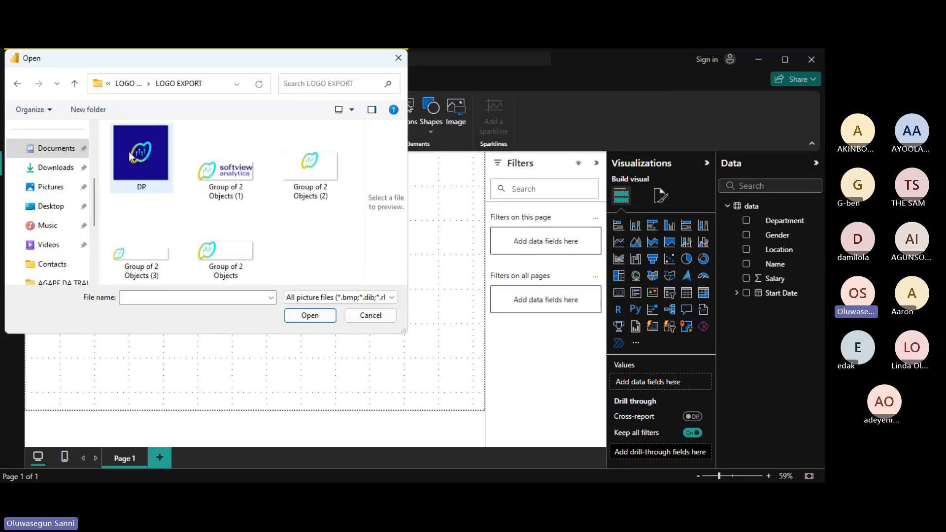
pyautogui.doubleClick(130, 157)
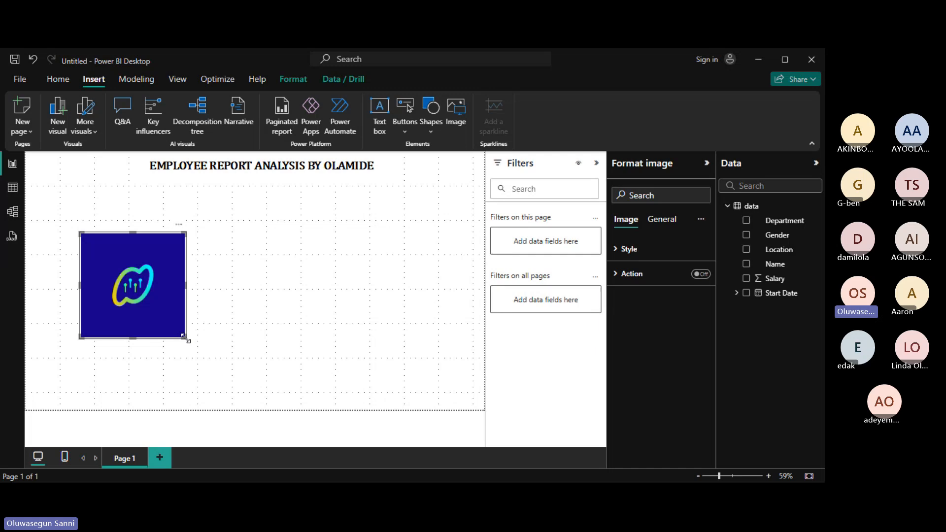
# Resize the DP logo to a square, move it to the top-left corner, then enlarge it.
pyautogui.moveTo(185, 338); pyautogui.dragTo(123, 279)
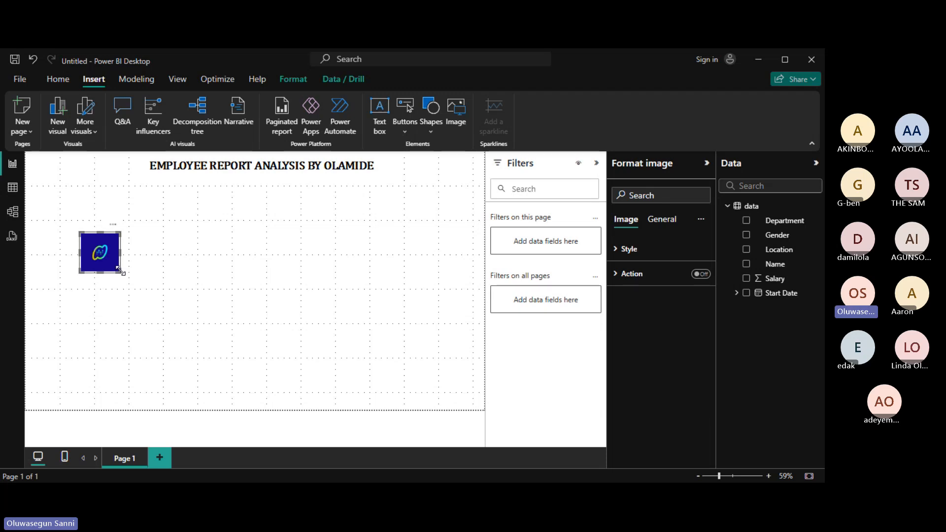
pyautogui.moveTo(118, 269); pyautogui.dragTo(204, 315)
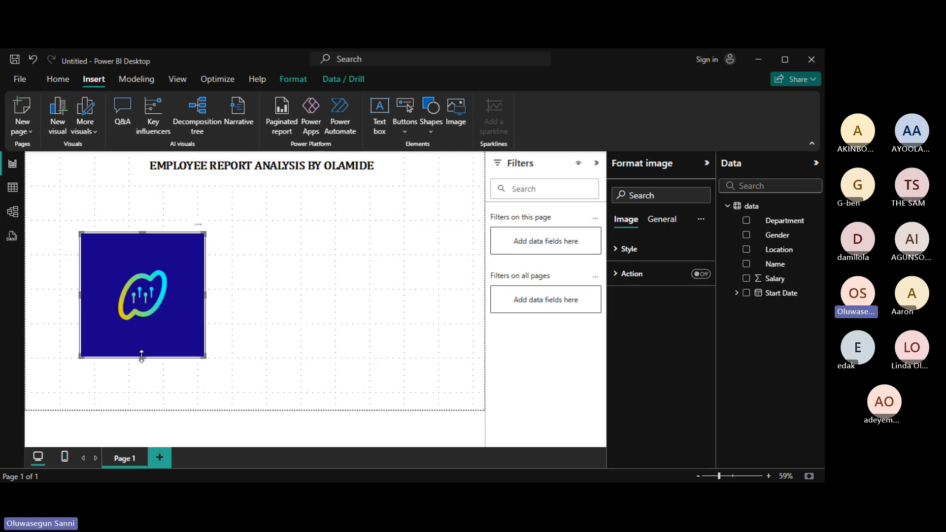
pyautogui.moveTo(141, 355); pyautogui.dragTo(134, 274)
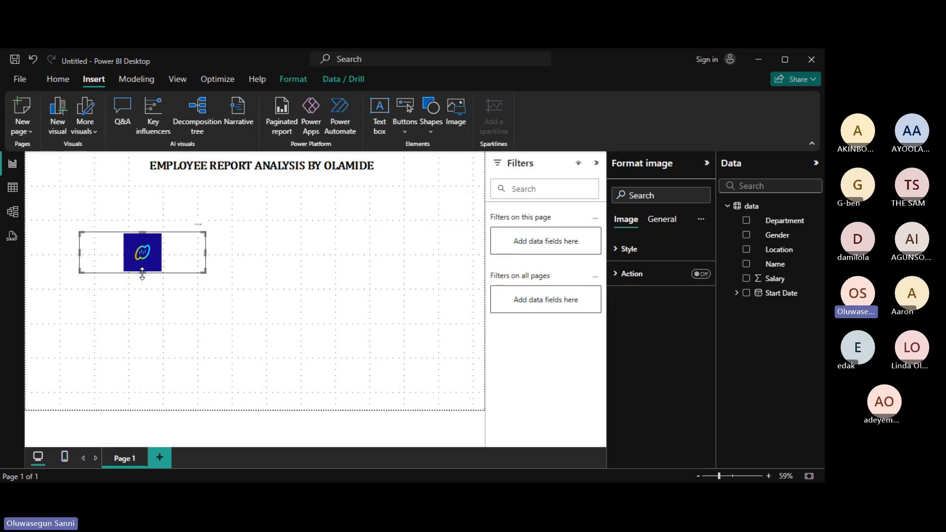
pyautogui.moveTo(142, 274); pyautogui.dragTo(150, 358)
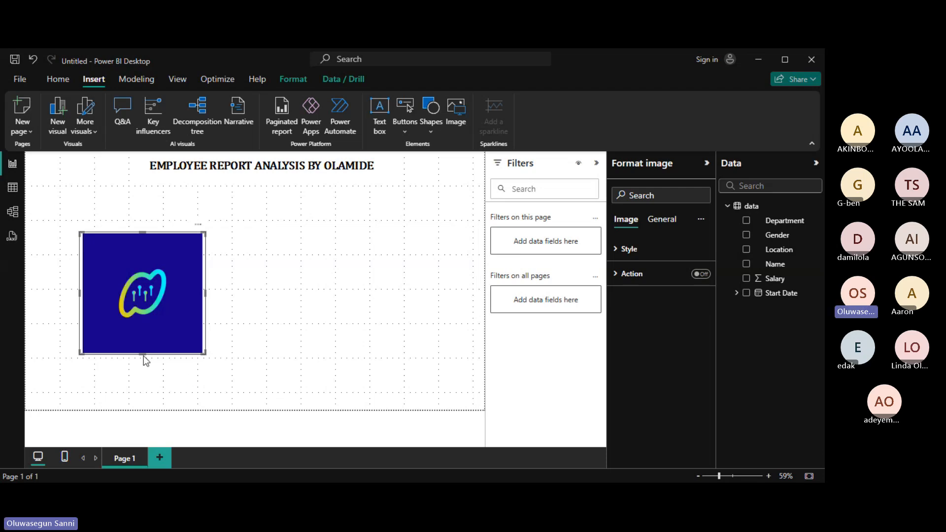
pyautogui.moveTo(206, 354); pyautogui.dragTo(121, 266)
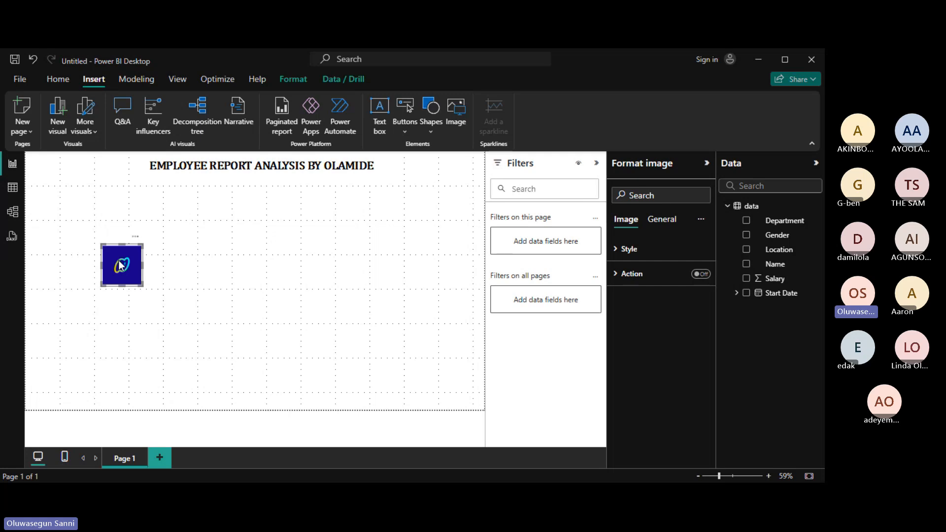
pyautogui.moveTo(120, 267); pyautogui.dragTo(45, 176)
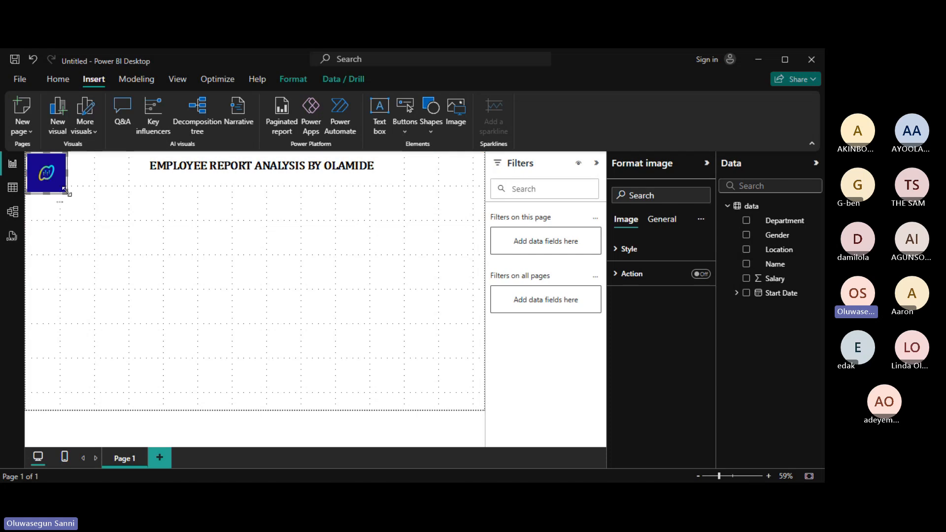
pyautogui.moveTo(67, 193); pyautogui.dragTo(87, 202)
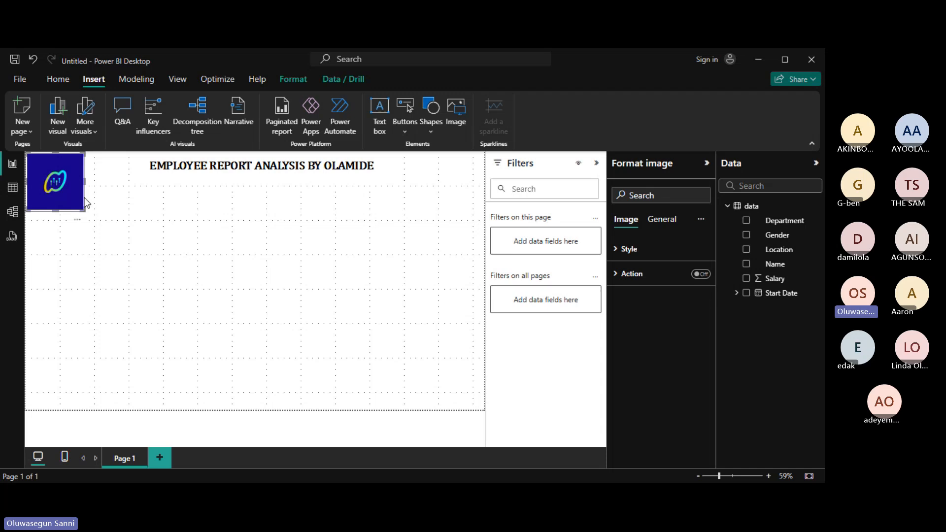
# Stretch the title box left to the logo, narrow its right edge and make it slightly taller.
pyautogui.click(269, 167)
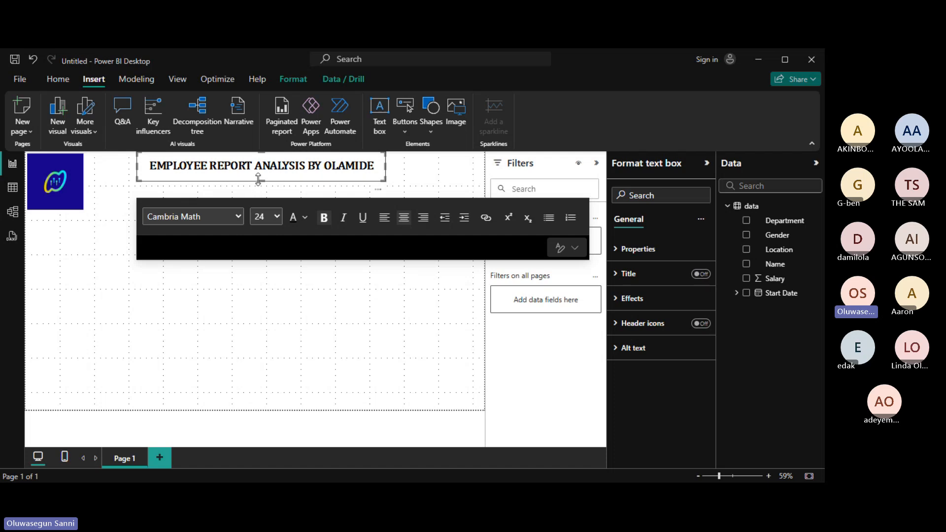
pyautogui.click(65, 186)
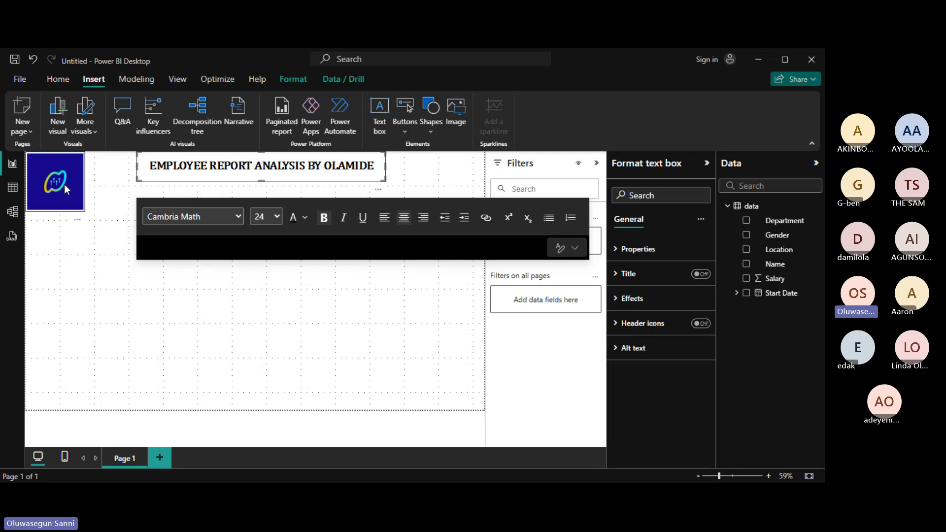
pyautogui.click(157, 169)
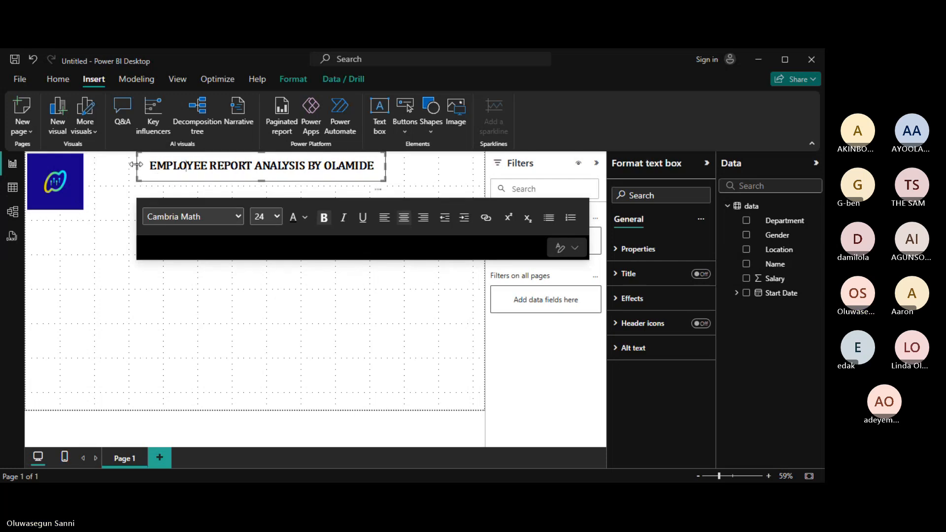
pyautogui.moveTo(136, 165); pyautogui.dragTo(87, 166)
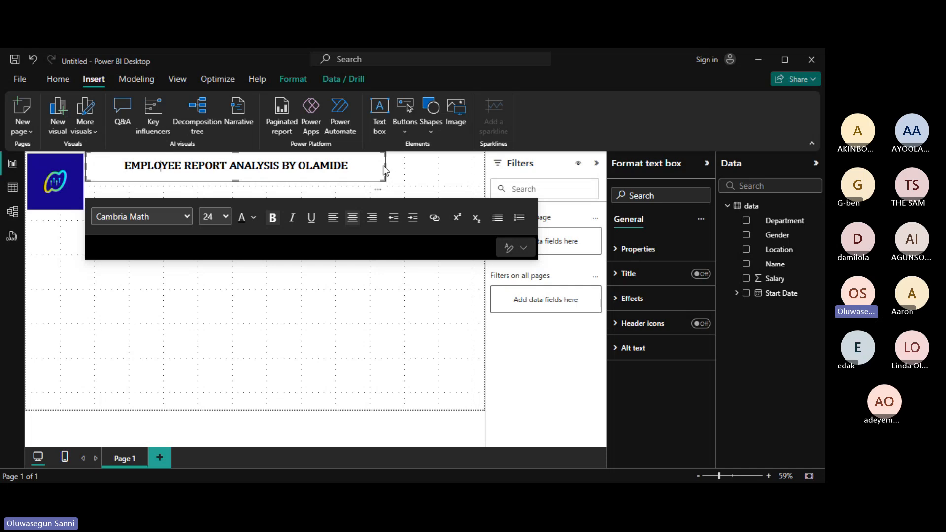
pyautogui.moveTo(384, 166); pyautogui.dragTo(324, 167)
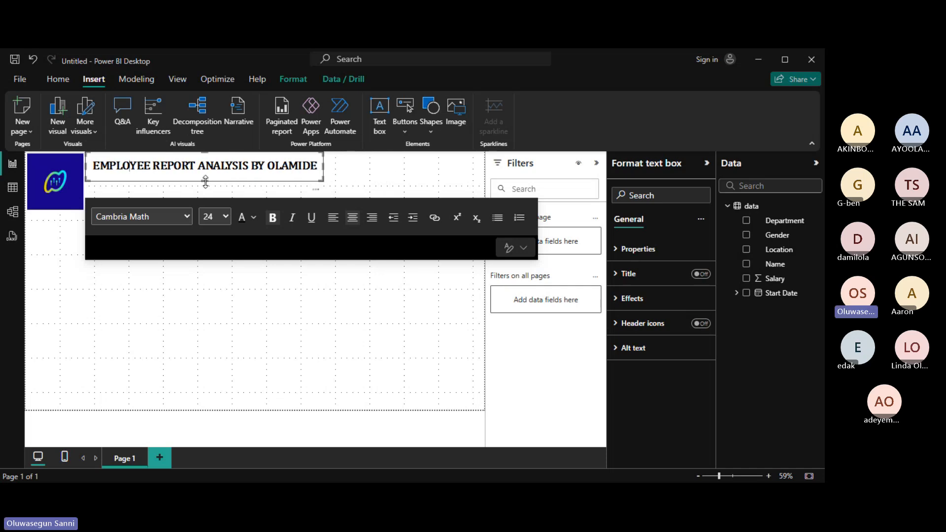
pyautogui.moveTo(207, 182); pyautogui.dragTo(205, 189)
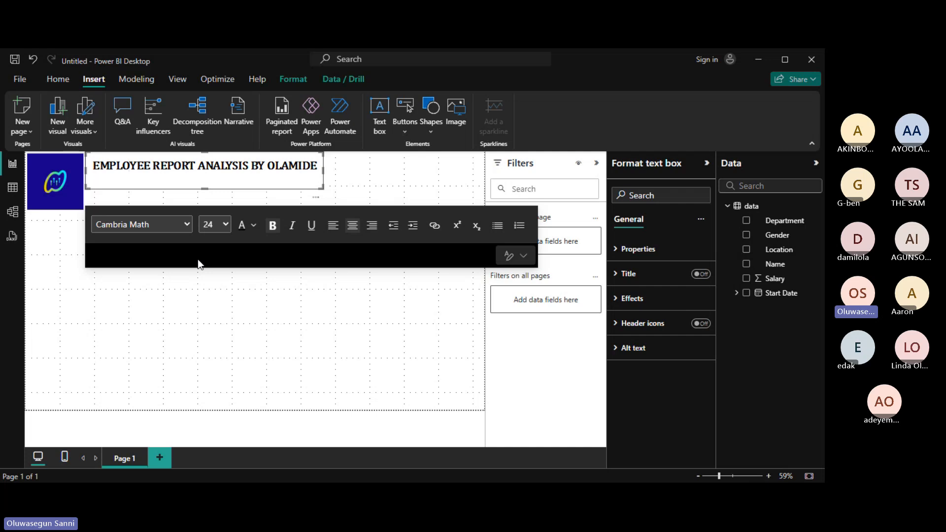
pyautogui.click(302, 289)
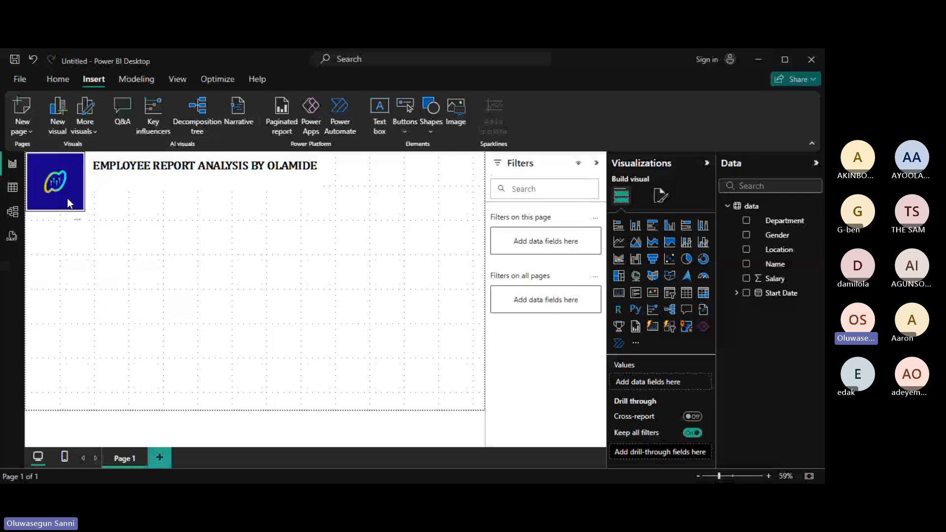
pyautogui.click(200, 214)
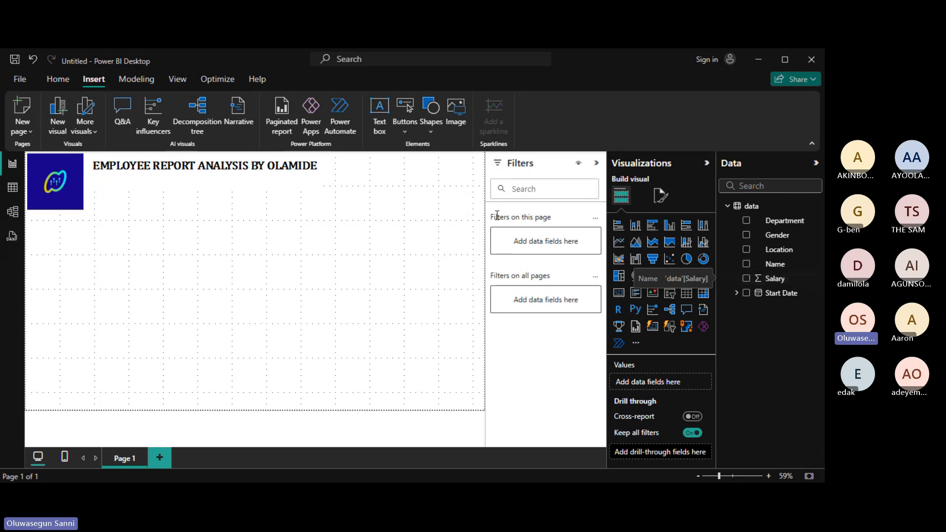
# Replace EMPLOYEE with HR so the heading reads 'HR REPORT ANALYSIS BY' plus the author's name.
pyautogui.click(150, 165)
pyautogui.press('BackSpace')
pyautogui.press('BackSpace')
pyautogui.press('BackSpace')
pyautogui.press('BackSpace')
pyautogui.press('BackSpace')
pyautogui.press('BackSpace')
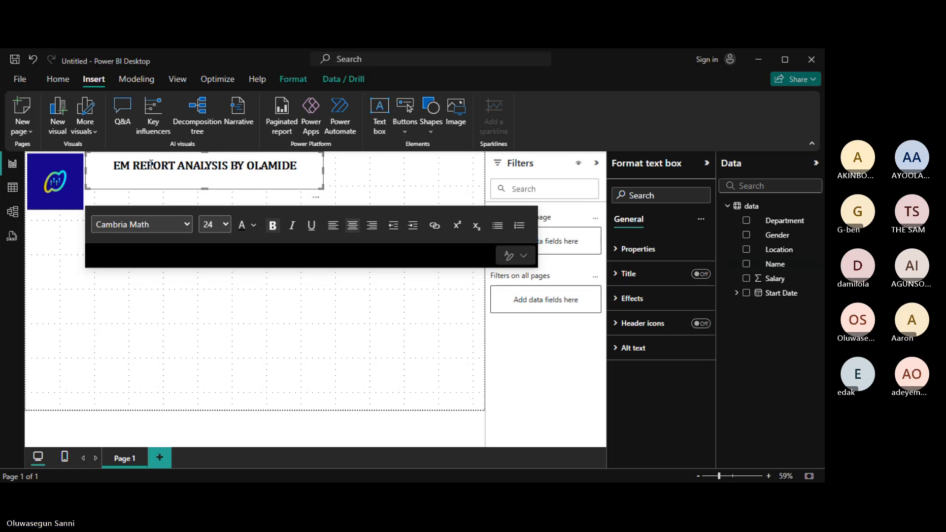
pyautogui.press('BackSpace')
pyautogui.press('BackSpace')
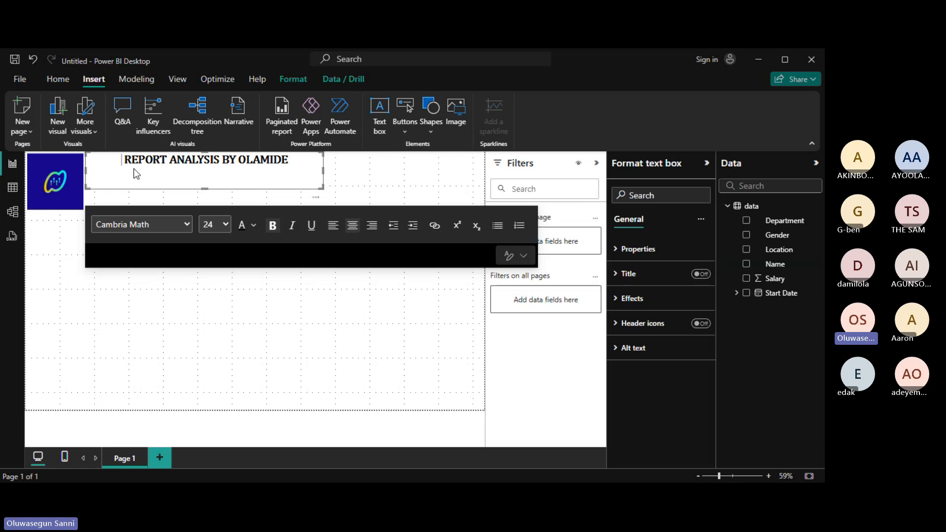
pyautogui.write('HR ')
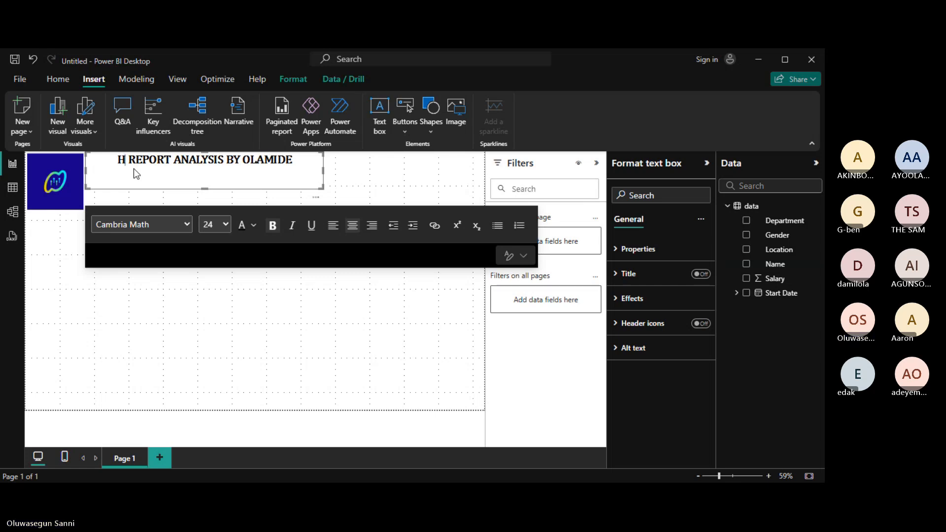
pyautogui.write('R')
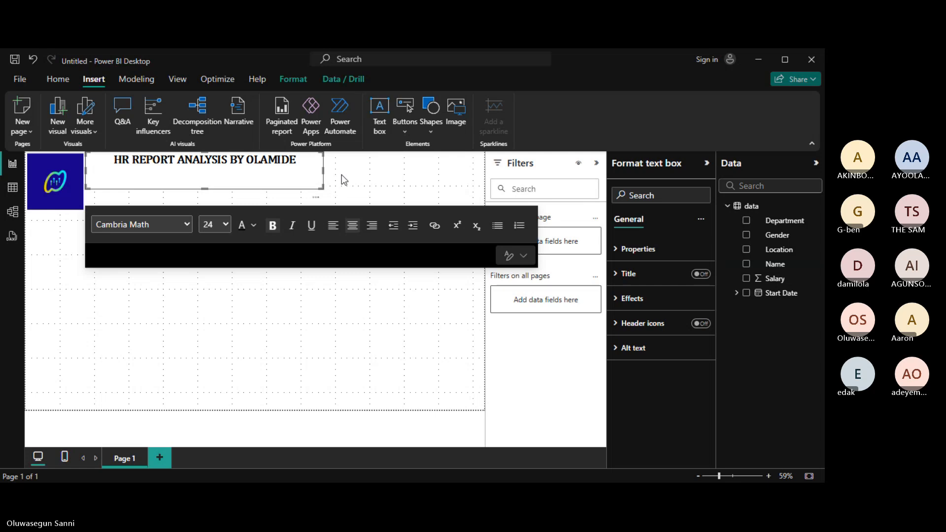
pyautogui.press('Left')
pyautogui.press('Left')
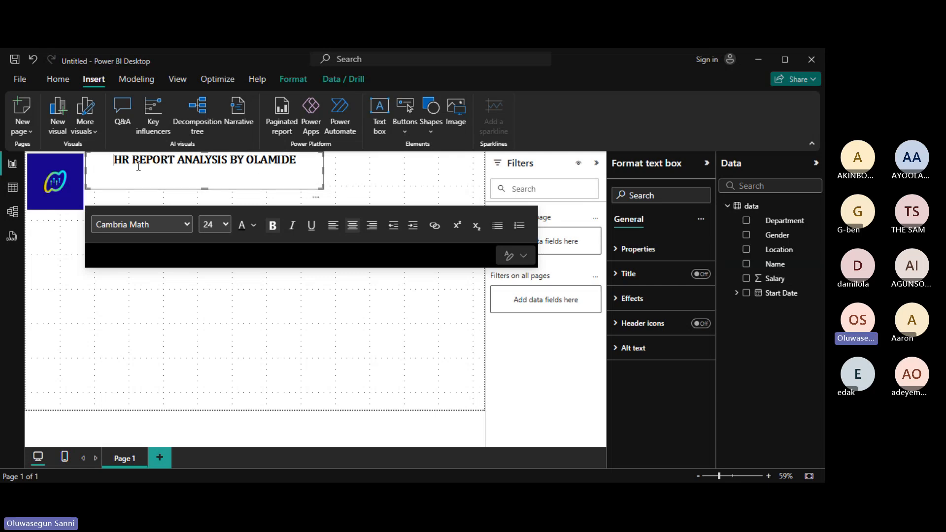
pyautogui.press('Return')
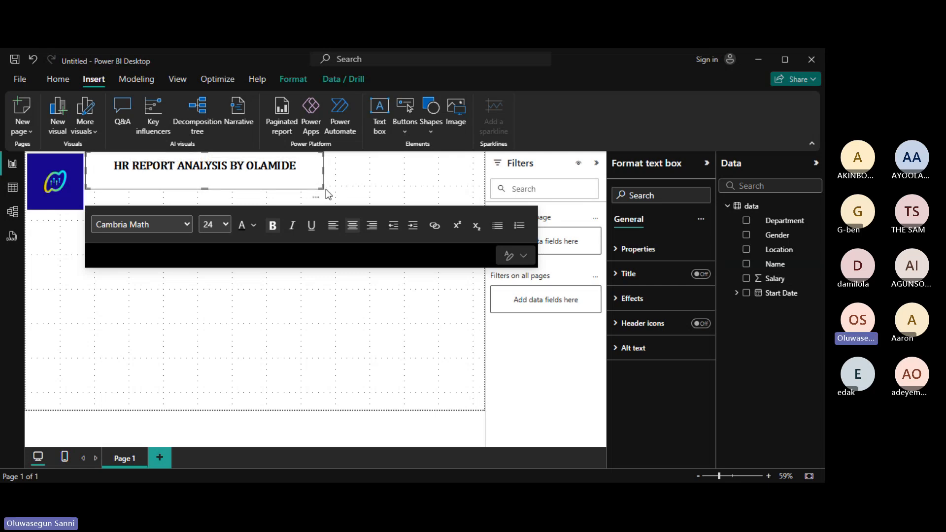
pyautogui.click(363, 168)
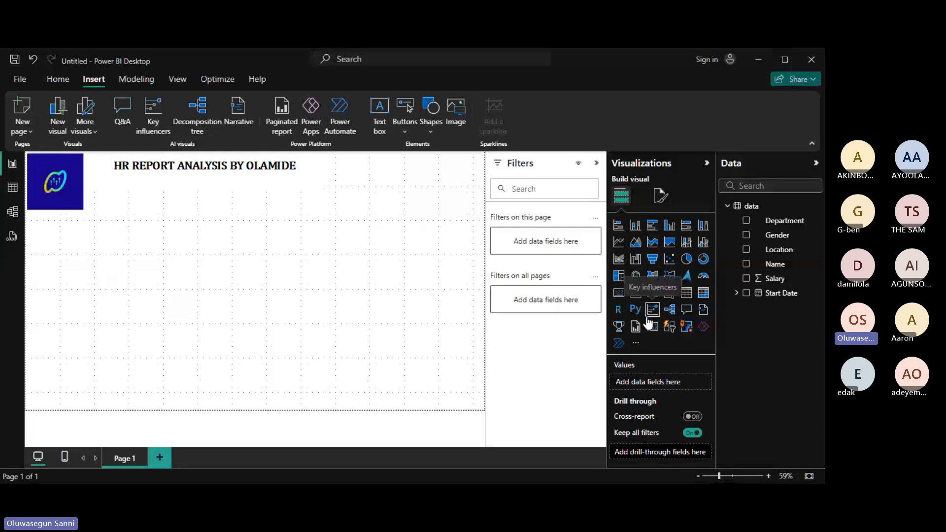
# Add Salary as a card visual showing 73.91M Sum of Salary below the logo.
pyautogui.click(747, 282)
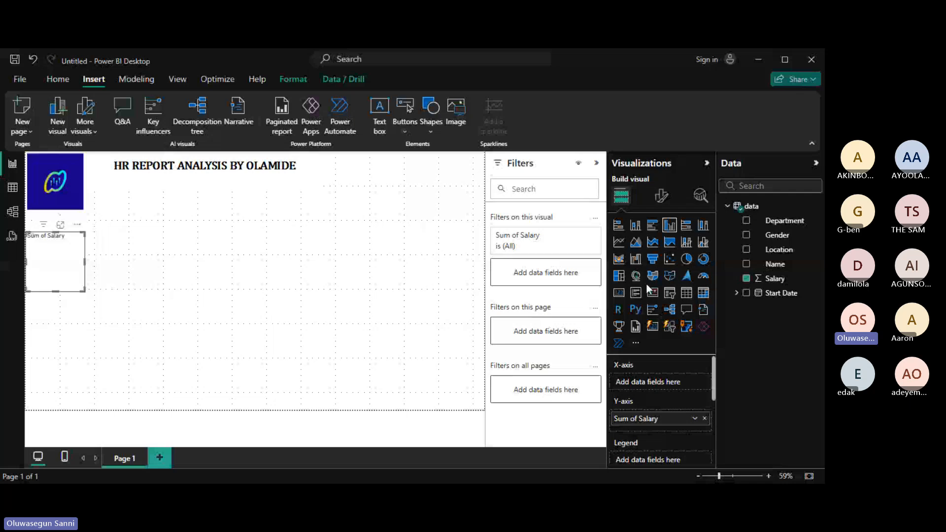
pyautogui.click(619, 293)
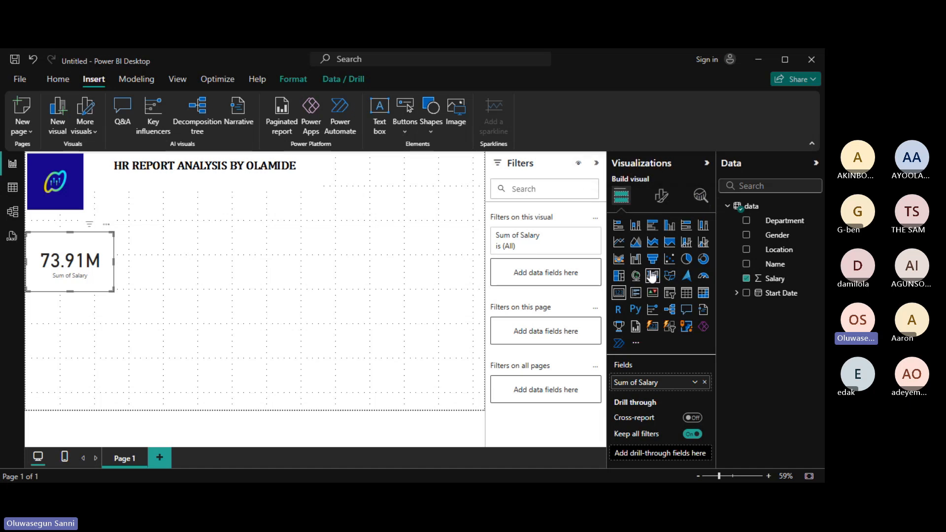
pyautogui.click(663, 197)
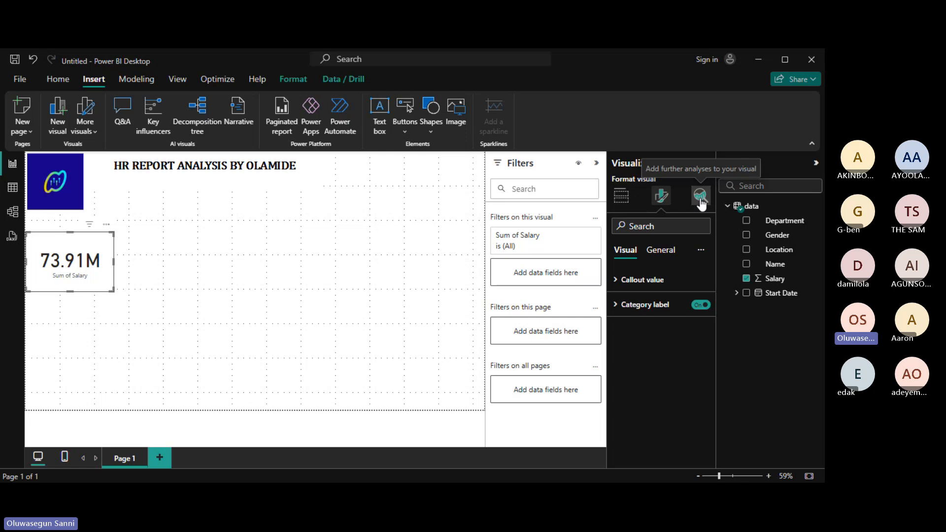
pyautogui.click(623, 199)
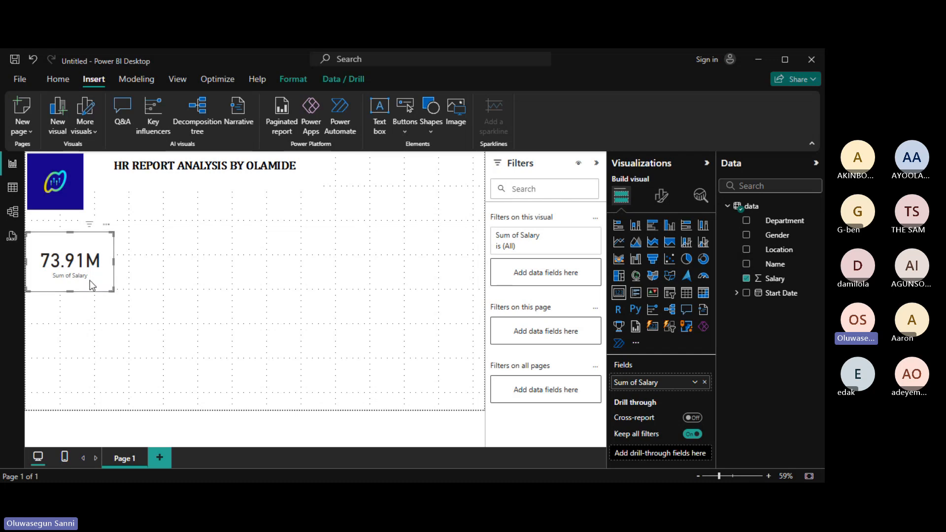
pyautogui.click(362, 340)
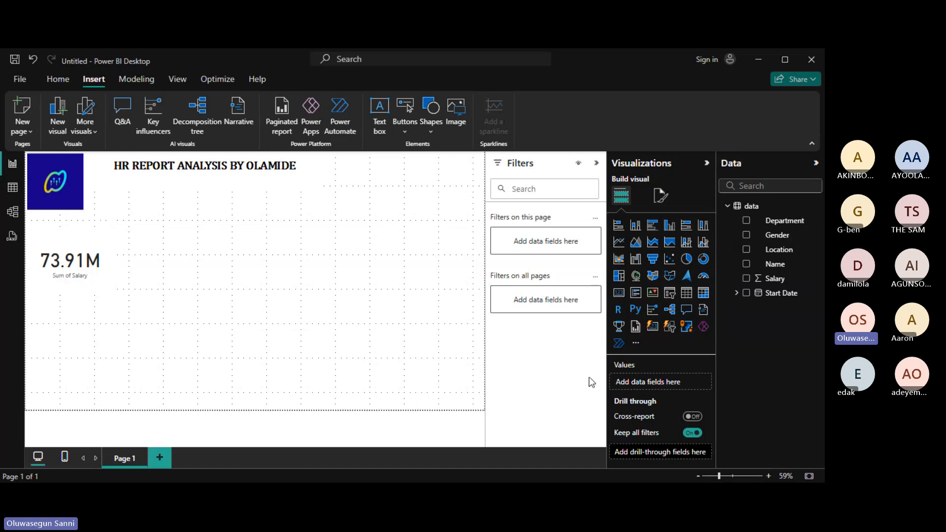
# Rename the salary card's Sum of Salary field to Total Salary.
pyautogui.click(62, 245)
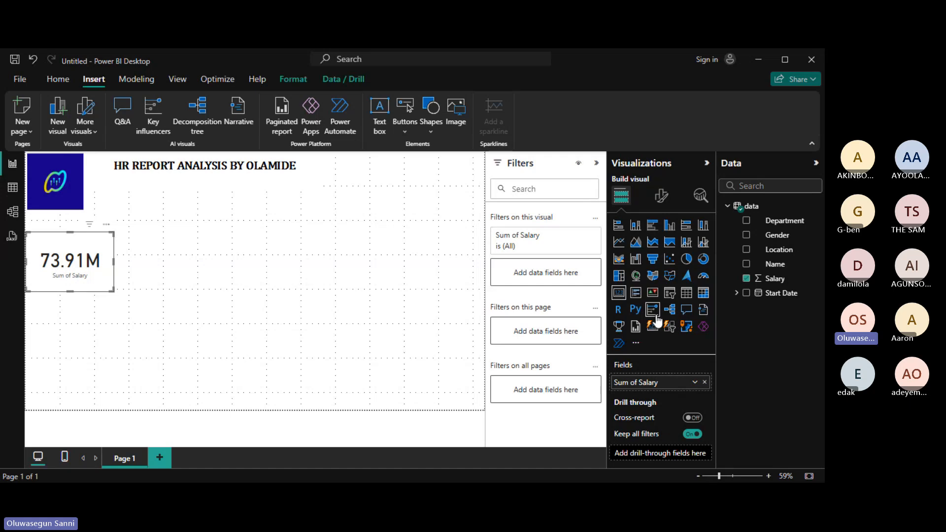
pyautogui.doubleClick(661, 387)
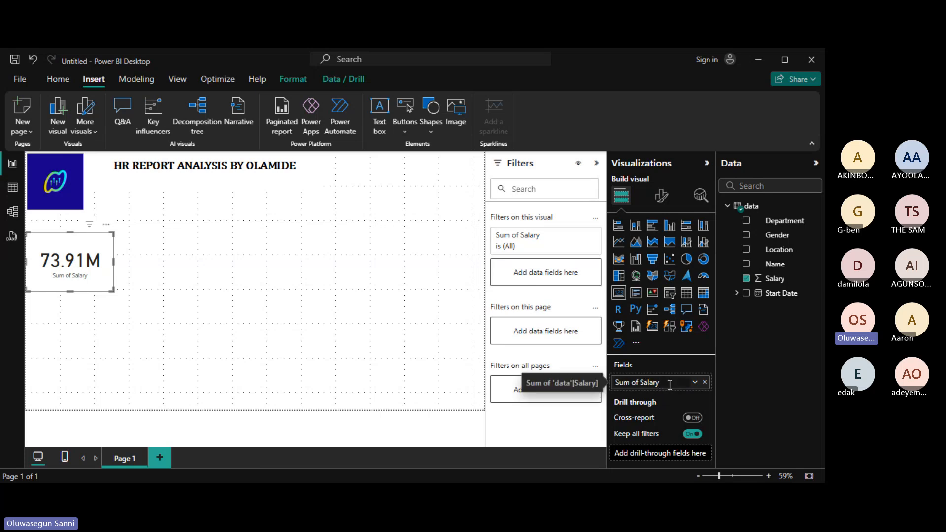
pyautogui.press('BackSpace')
pyautogui.press('BackSpace')
pyautogui.press('BackSpace')
pyautogui.press('BackSpace')
pyautogui.press('BackSpace')
pyautogui.press('BackSpace')
pyautogui.press('BackSpace')
pyautogui.press('BackSpace')
pyautogui.press('BackSpace')
pyautogui.press('BackSpace')
pyautogui.press('BackSpace')
pyautogui.press('BackSpace')
pyautogui.press('BackSpace')
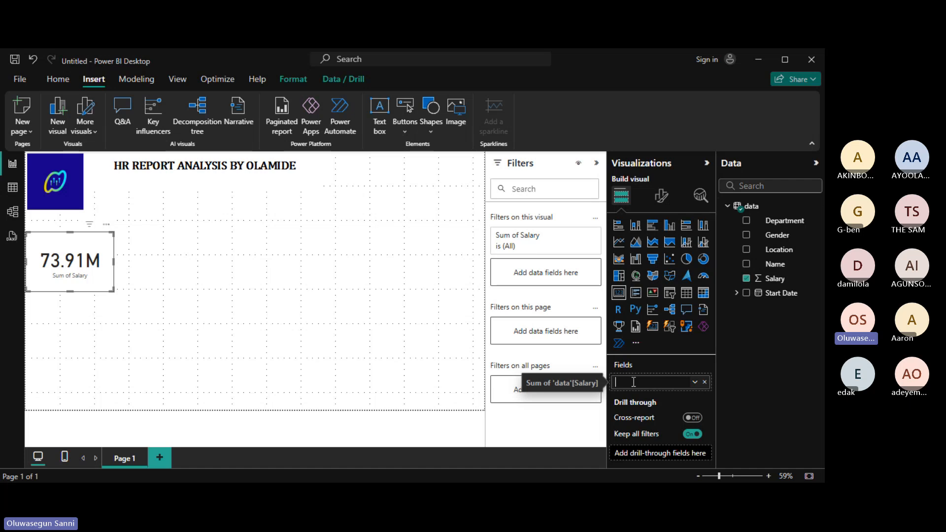
pyautogui.write('Total')
pyautogui.write('ries')
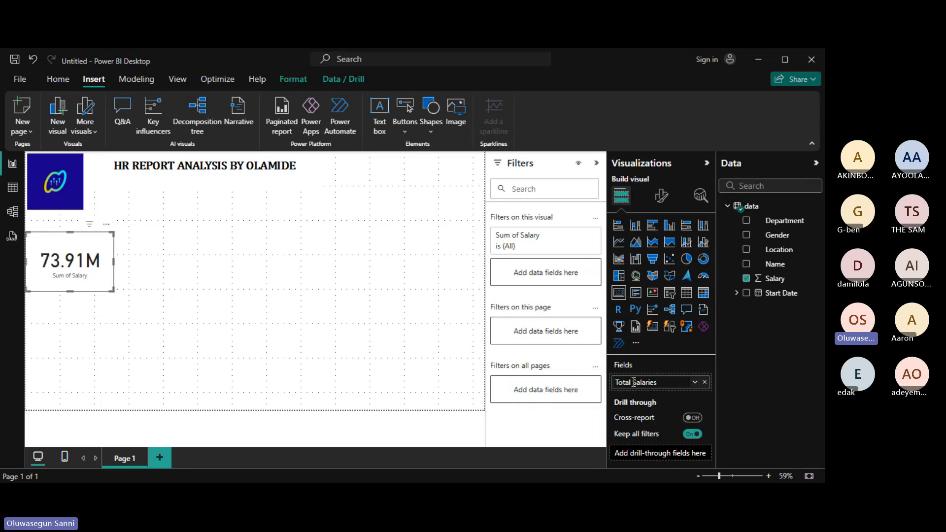
pyautogui.press('BackSpace')
pyautogui.press('BackSpace')
pyautogui.press('BackSpace')
pyautogui.write('y')
pyautogui.press('Return')
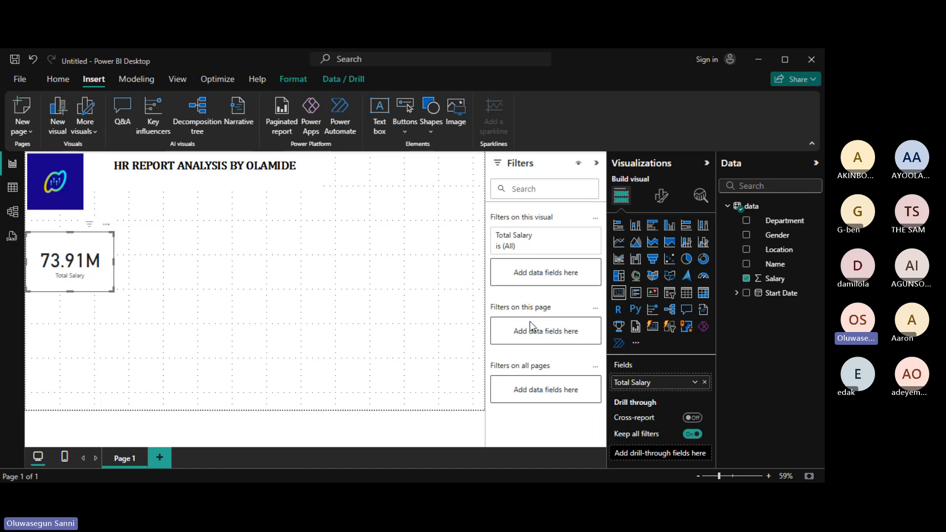
pyautogui.click(695, 383)
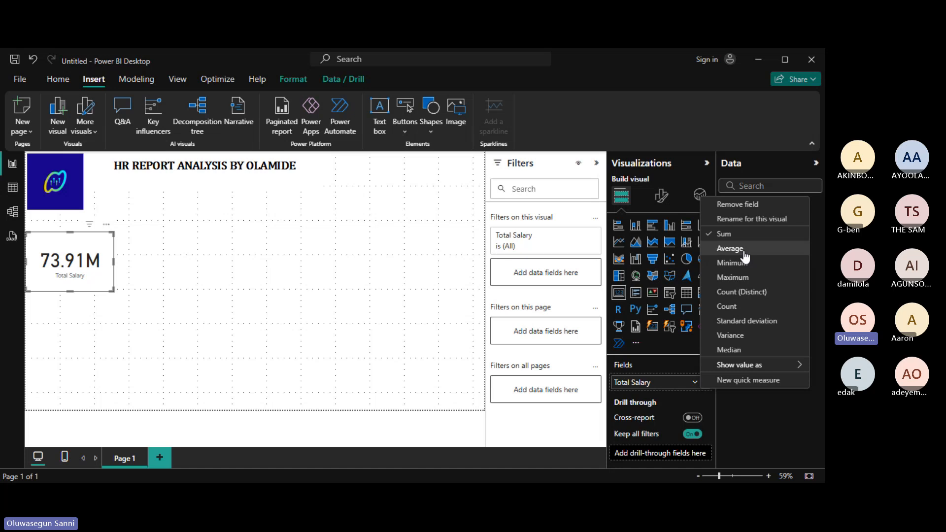
pyautogui.click(730, 249)
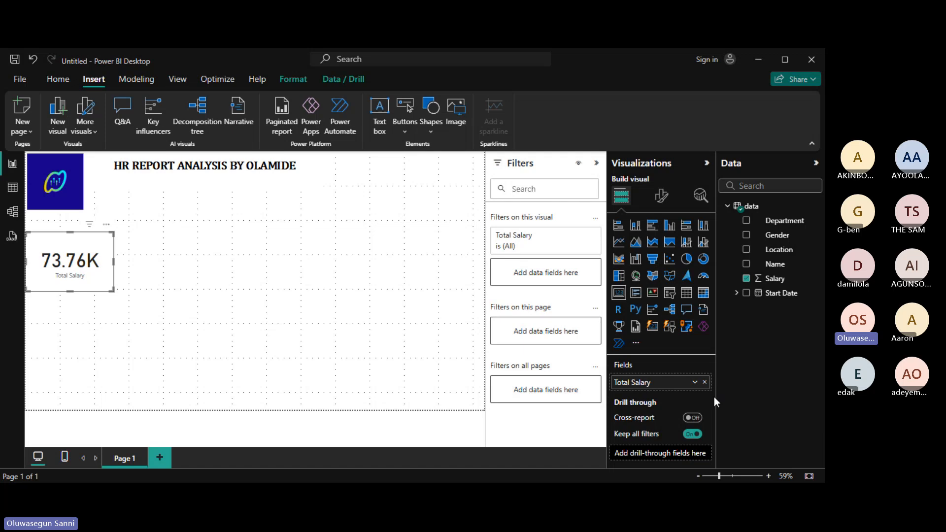
pyautogui.click(695, 382)
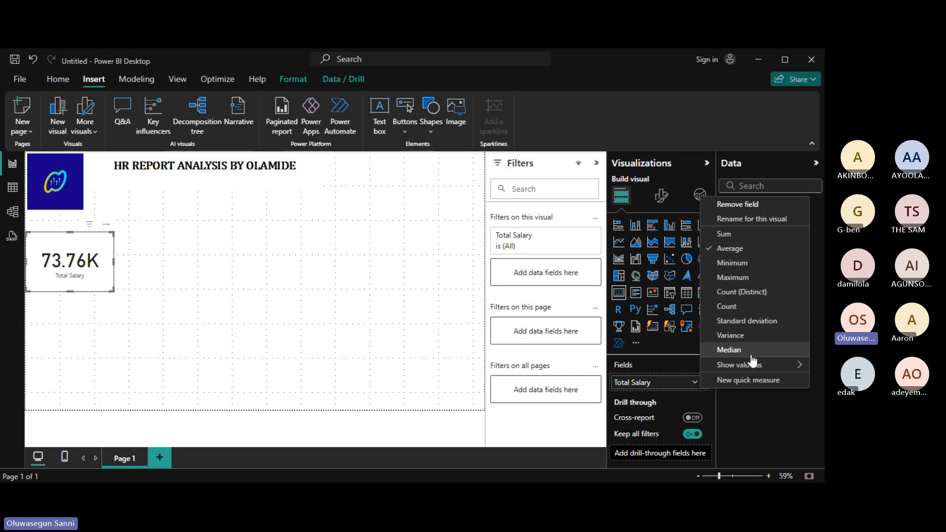
pyautogui.moveTo(761, 367)
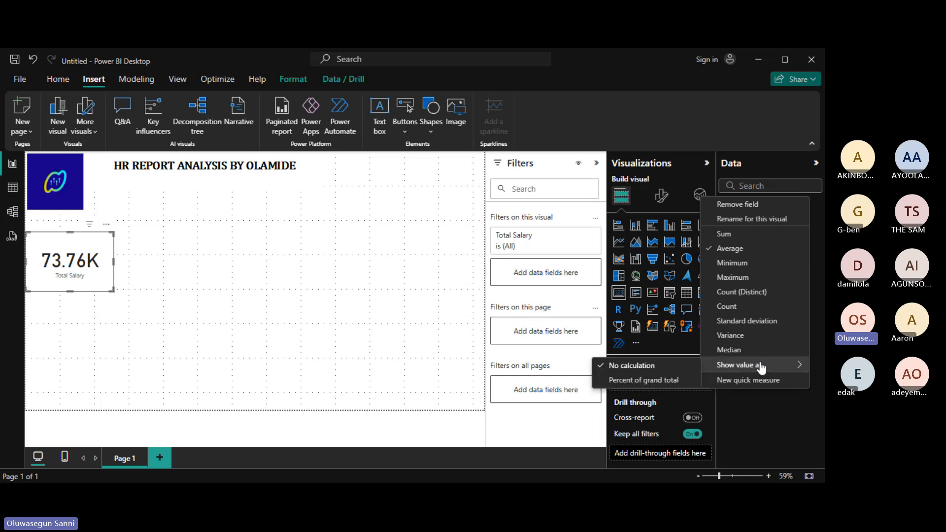
pyautogui.click(730, 235)
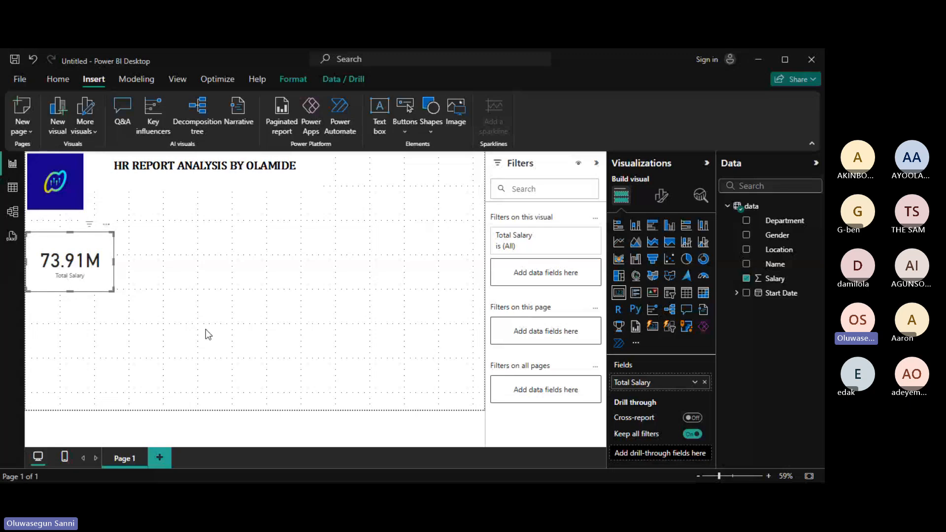
# Add the Gender field as a card visual, showing Female as First Gender.
pyautogui.click(369, 323)
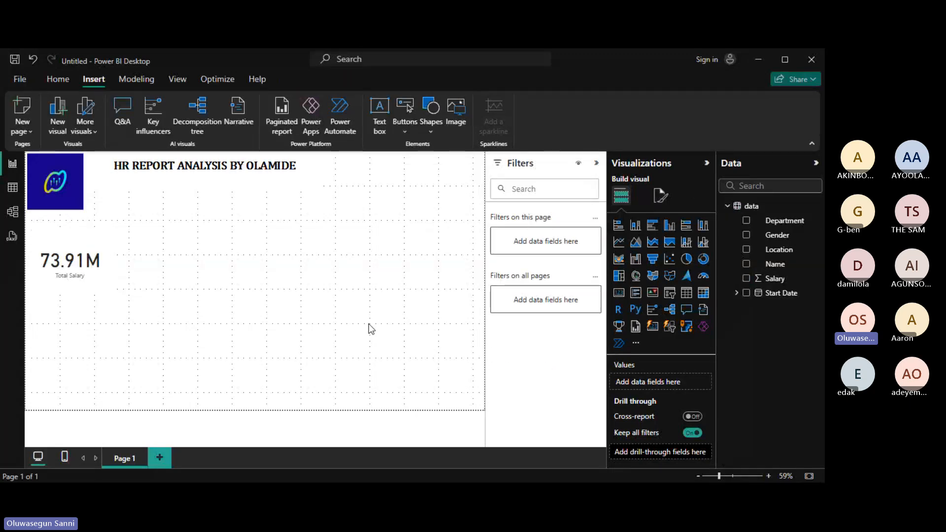
pyautogui.click(747, 235)
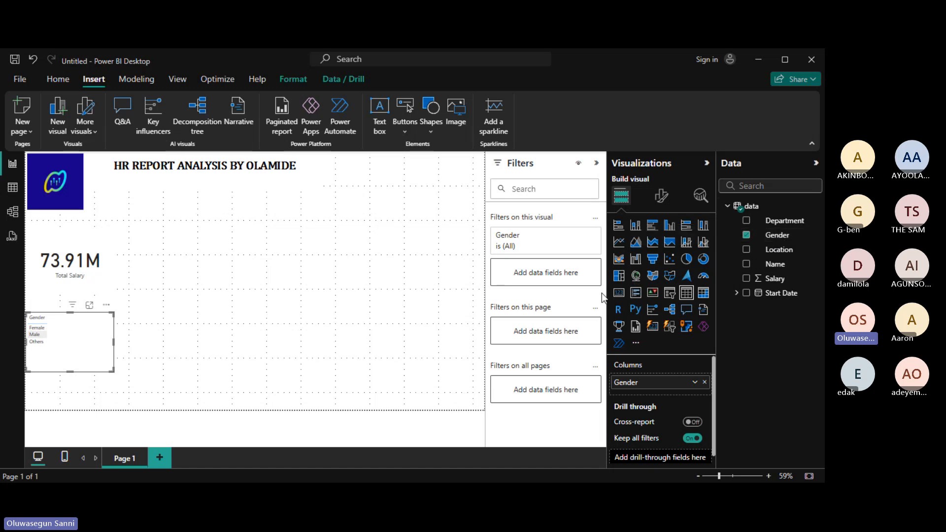
pyautogui.click(620, 295)
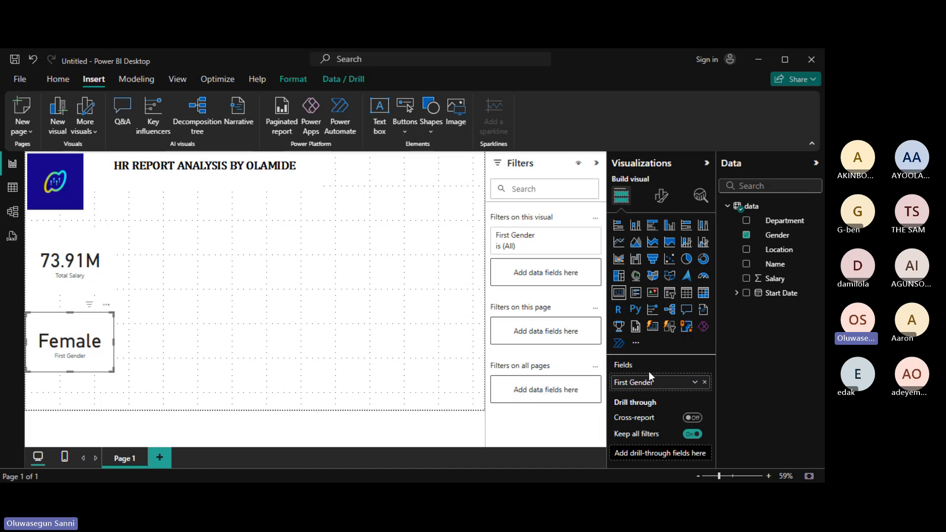
# Switch the Gender field to Count, rename it Gender Count, and shorten the card.
pyautogui.click(696, 382)
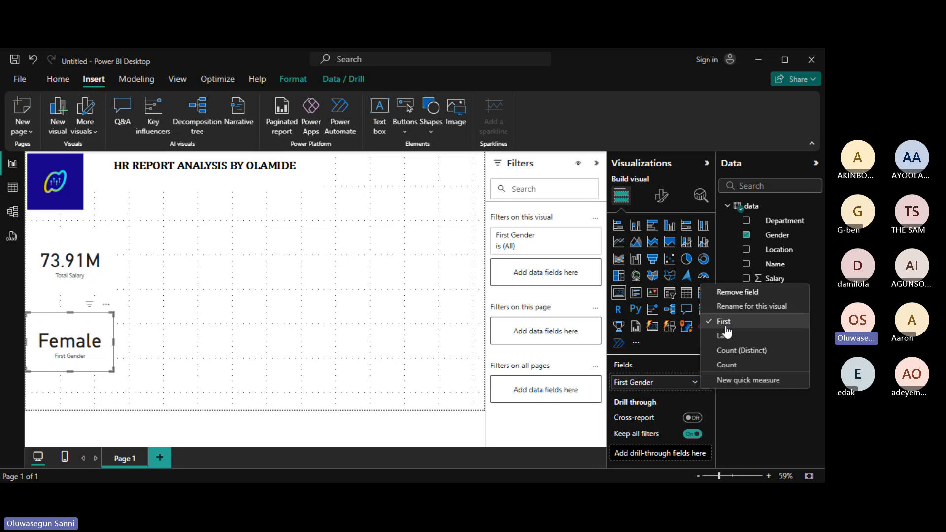
pyautogui.click(734, 364)
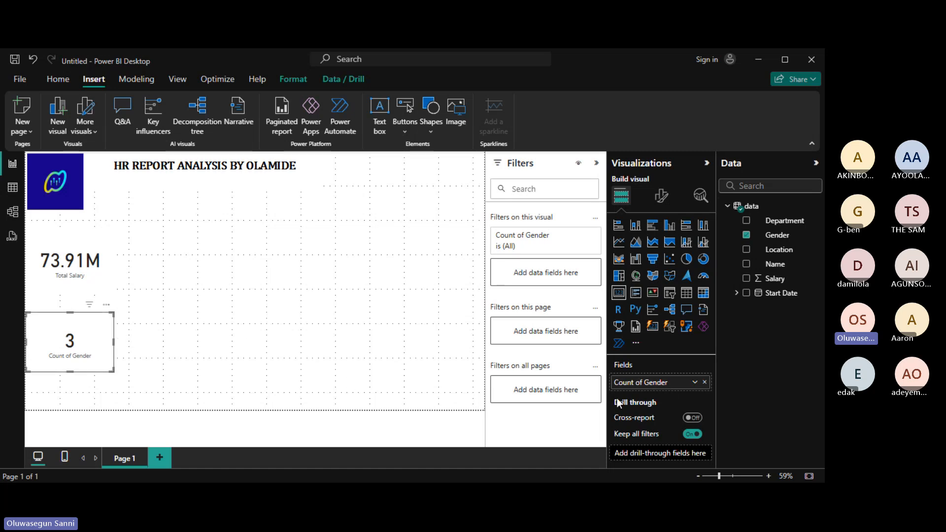
pyautogui.doubleClick(668, 384)
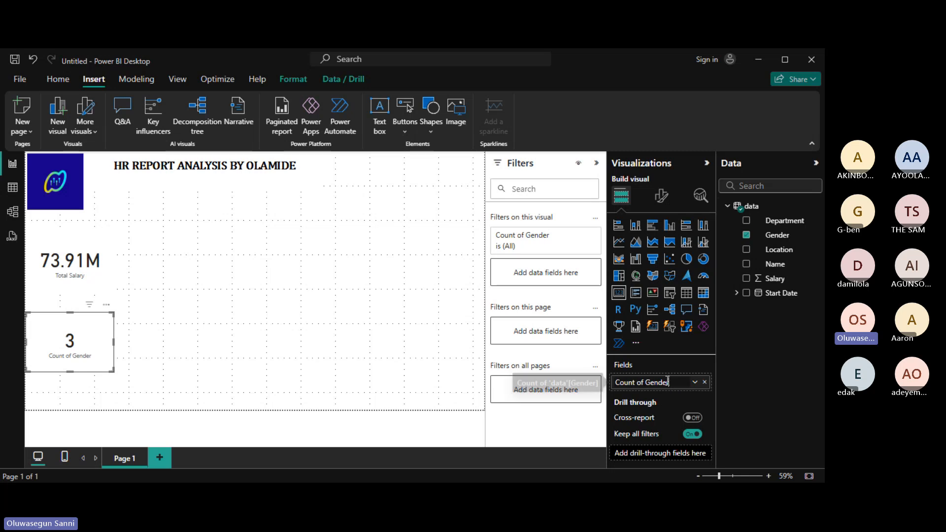
pyautogui.press('BackSpace')
pyautogui.press('BackSpace')
pyautogui.press('BackSpace')
pyautogui.press('BackSpace')
pyautogui.press('BackSpace')
pyautogui.press('BackSpace')
pyautogui.press('BackSpace')
pyautogui.press('BackSpace')
pyautogui.press('BackSpace')
pyautogui.press('BackSpace')
pyautogui.press('BackSpace')
pyautogui.press('BackSpace')
pyautogui.press('BackSpace')
pyautogui.press('BackSpace')
pyautogui.press('BackSpace')
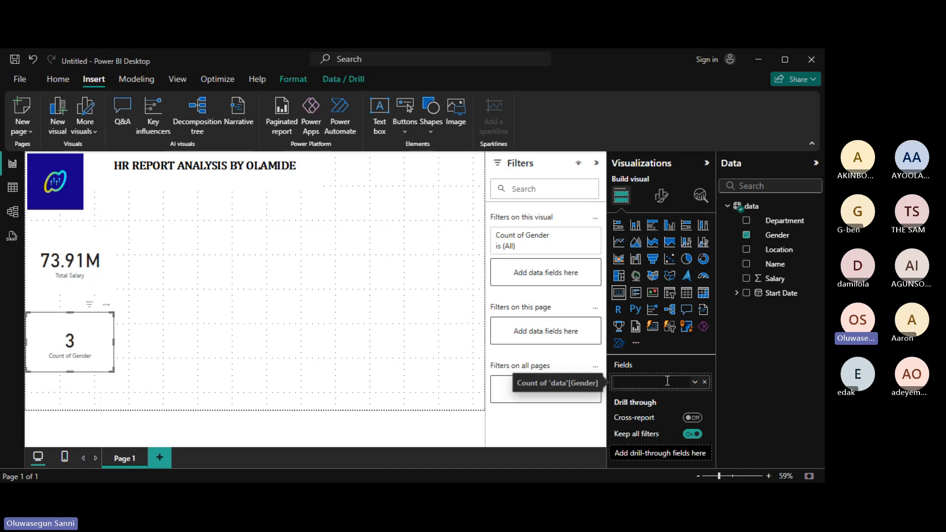
pyautogui.write('Gn')
pyautogui.press('BackSpace')
pyautogui.write('ender Count')
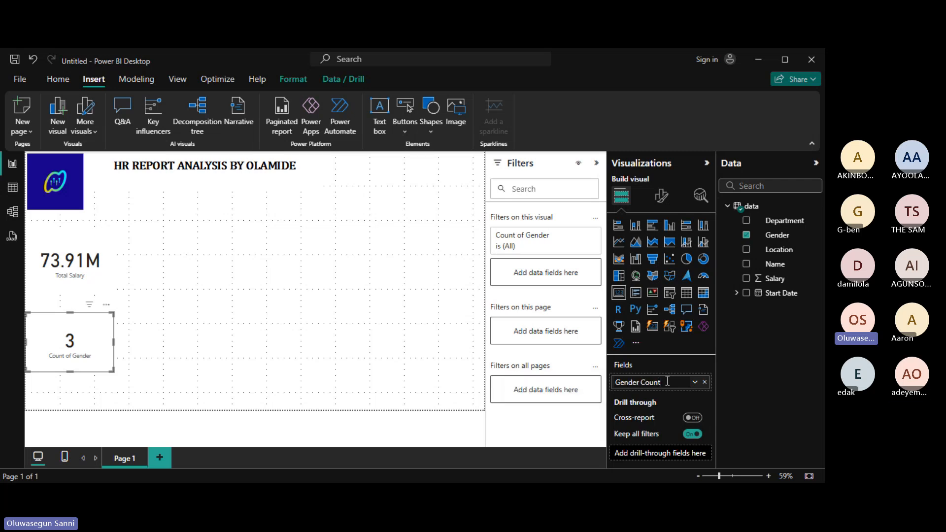
pyautogui.press('Return')
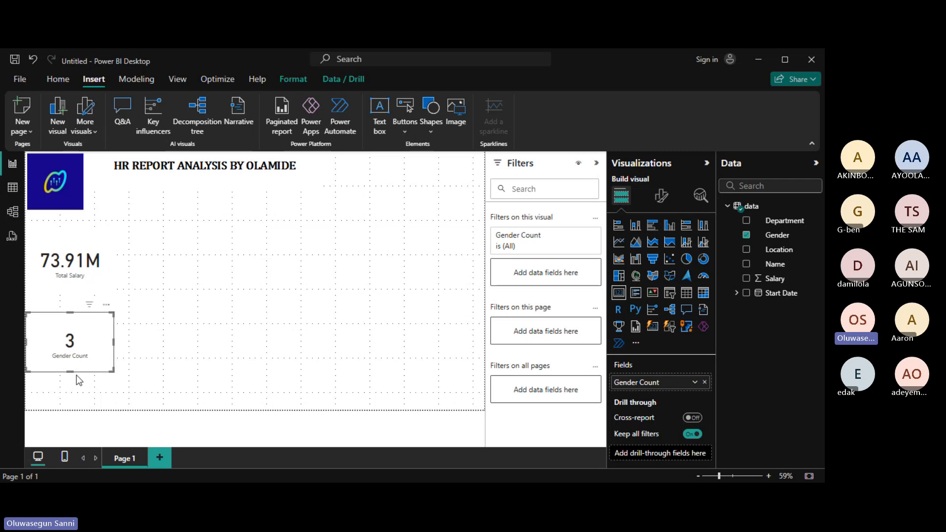
pyautogui.moveTo(71, 369); pyautogui.dragTo(87, 309)
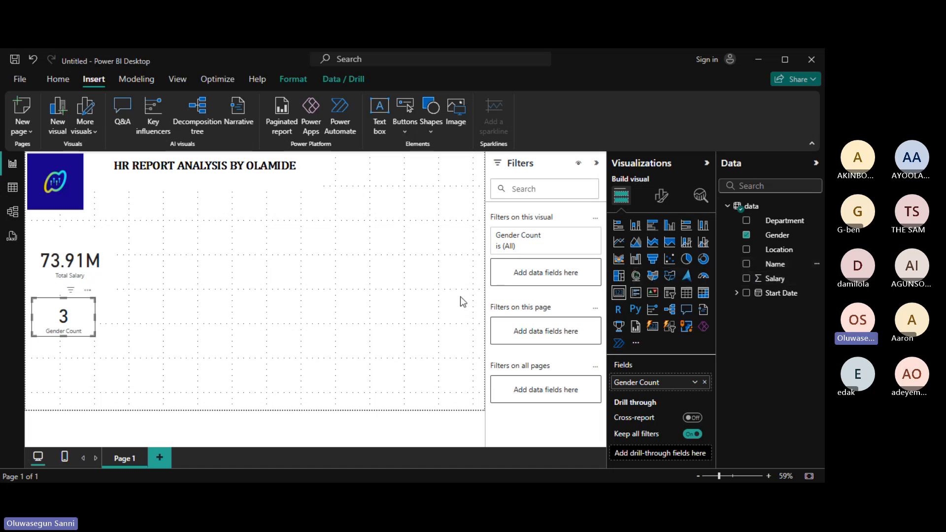
# Insert a Q&A visual beside the Total Salary card and dismiss its sign-in banner.
pyautogui.click(214, 317)
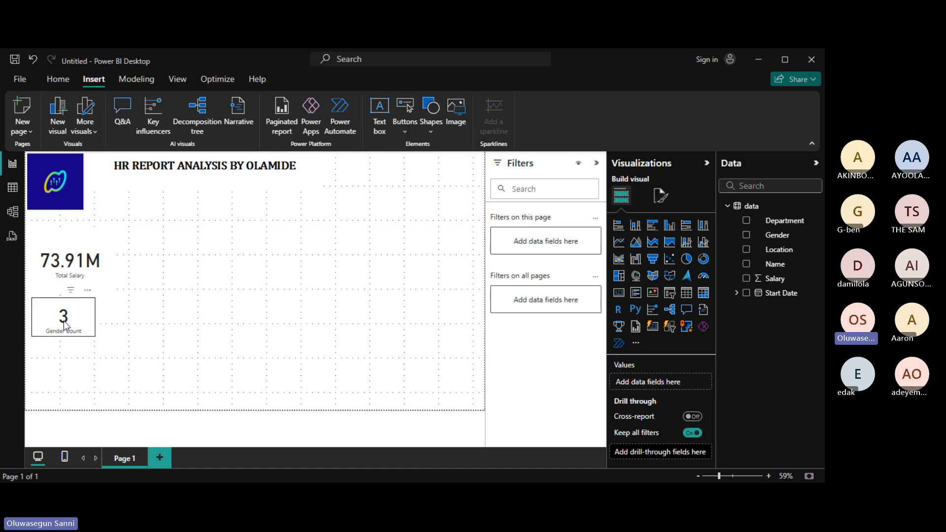
pyautogui.doubleClick(243, 274)
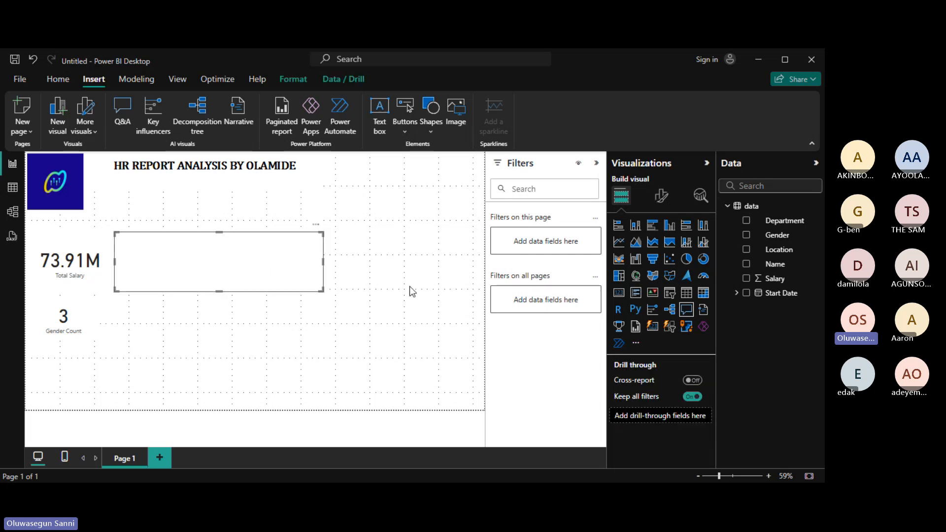
pyautogui.click(743, 269)
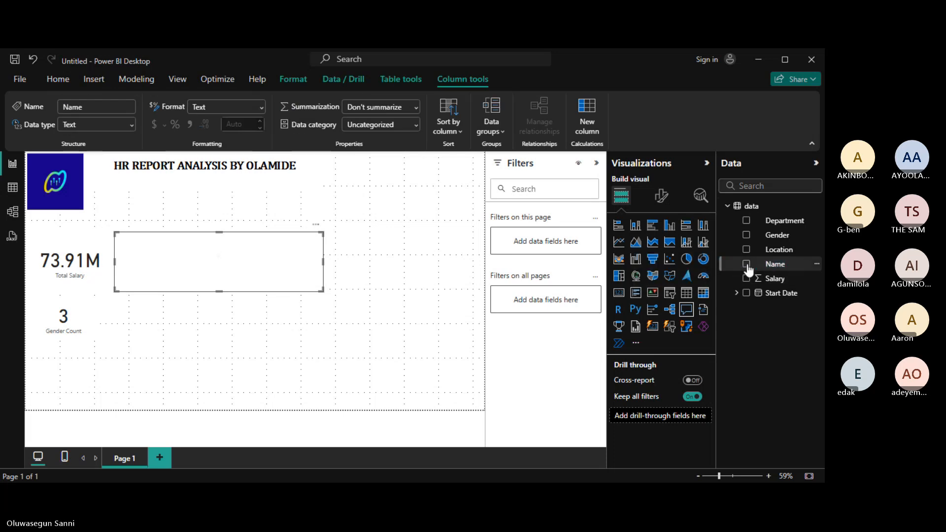
pyautogui.click(380, 267)
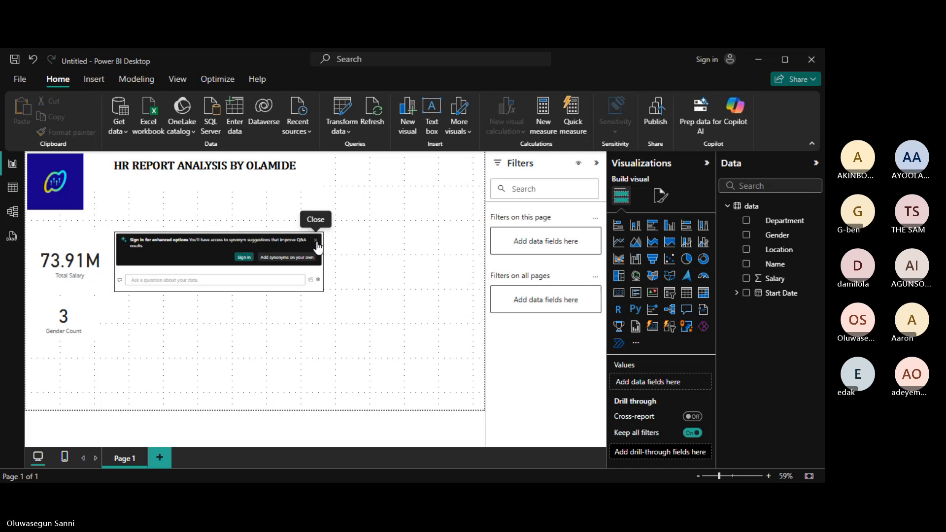
pyautogui.click(316, 241)
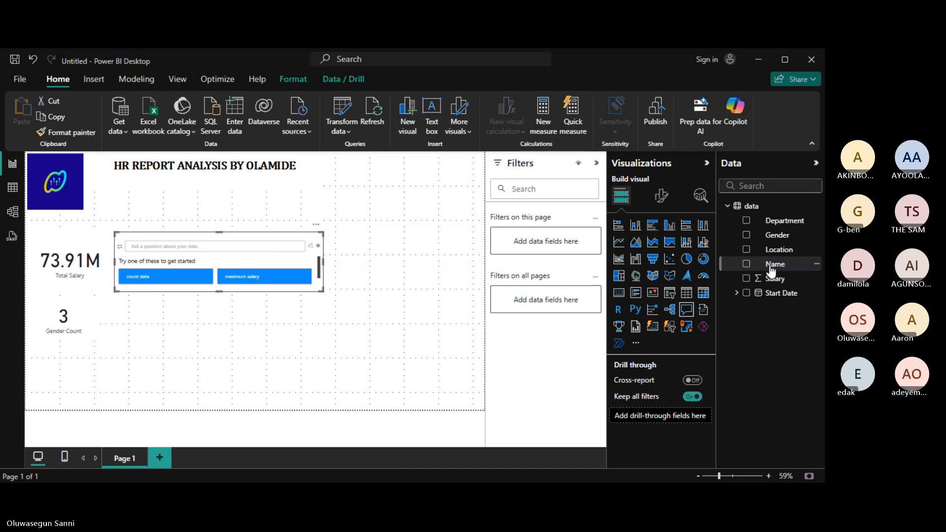
# Convert the Q&A visual to a card showing the distinct count of Name, 926.
pyautogui.click(619, 293)
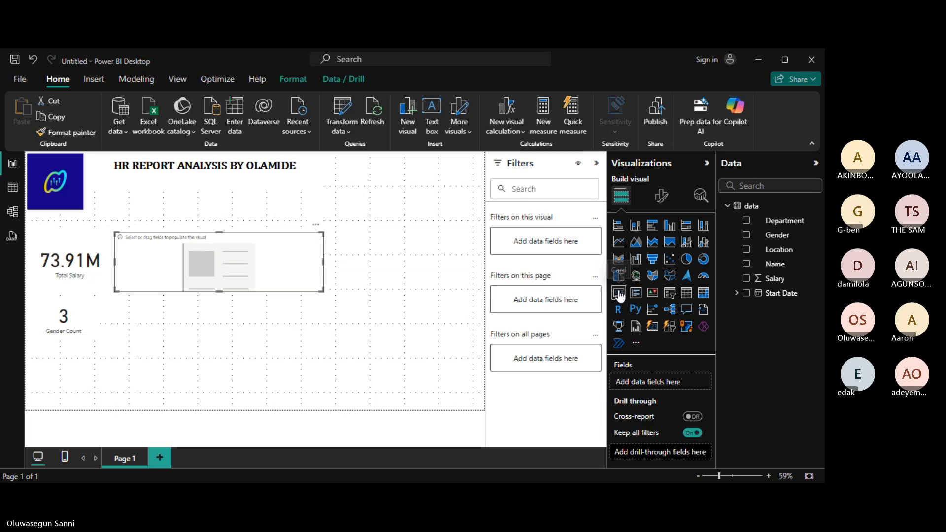
pyautogui.click(747, 265)
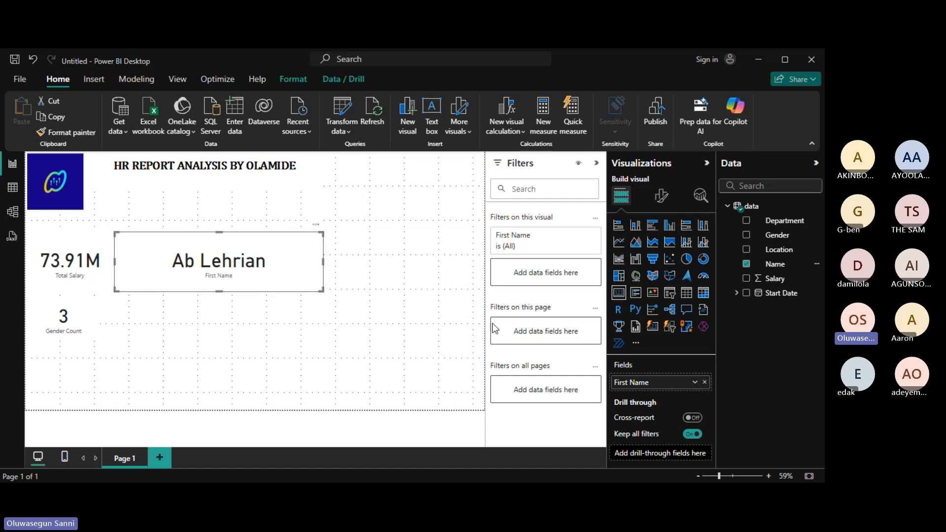
pyautogui.click(695, 383)
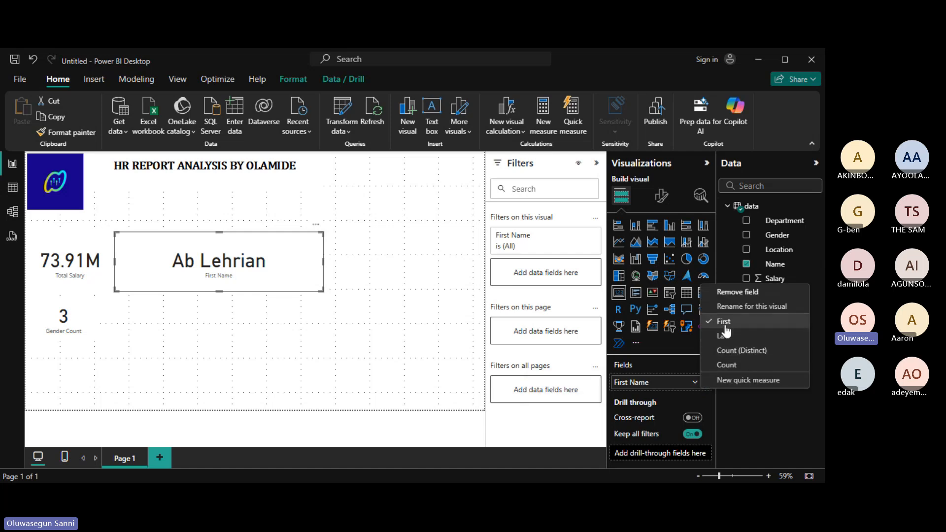
pyautogui.click(741, 351)
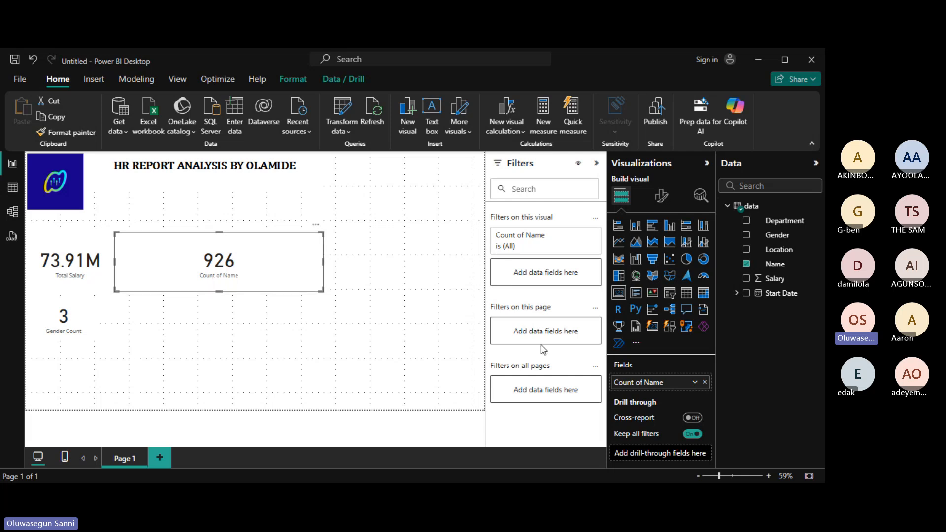
# Rename the Count of Name field on the 926 card to No of Employee.
pyautogui.doubleClick(650, 383)
pyautogui.press('BackSpace')
pyautogui.press('BackSpace')
pyautogui.press('BackSpace')
pyautogui.press('BackSpace')
pyautogui.press('BackSpace')
pyautogui.press('BackSpace')
pyautogui.press('BackSpace')
pyautogui.press('BackSpace')
pyautogui.press('BackSpace')
pyautogui.press('BackSpace')
pyautogui.press('BackSpace')
pyautogui.press('BackSpace')
pyautogui.press('BackSpace')
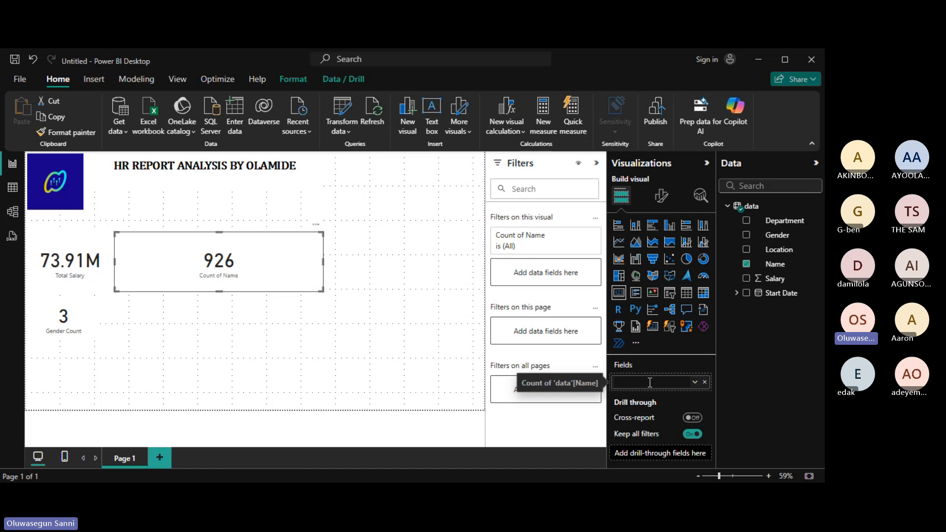
pyautogui.write('No of Emp')
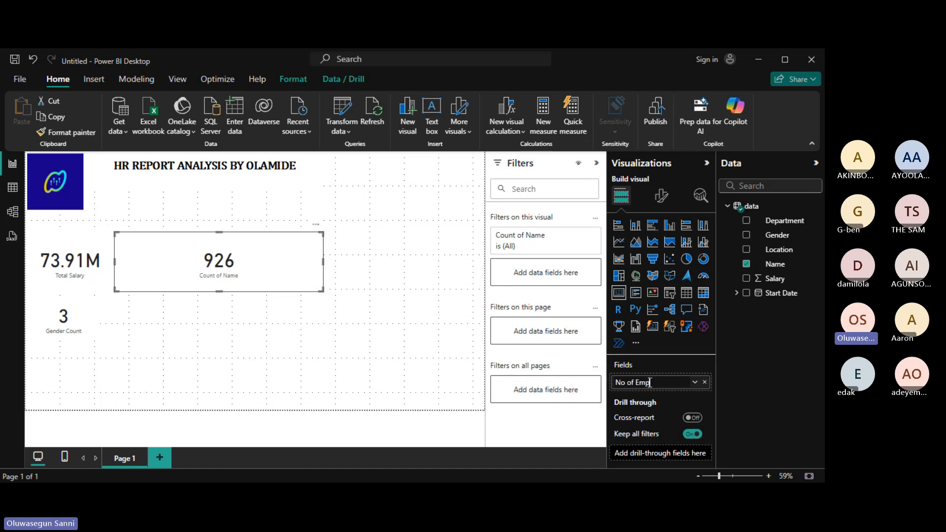
pyautogui.write('loyee')
pyautogui.press('Return')
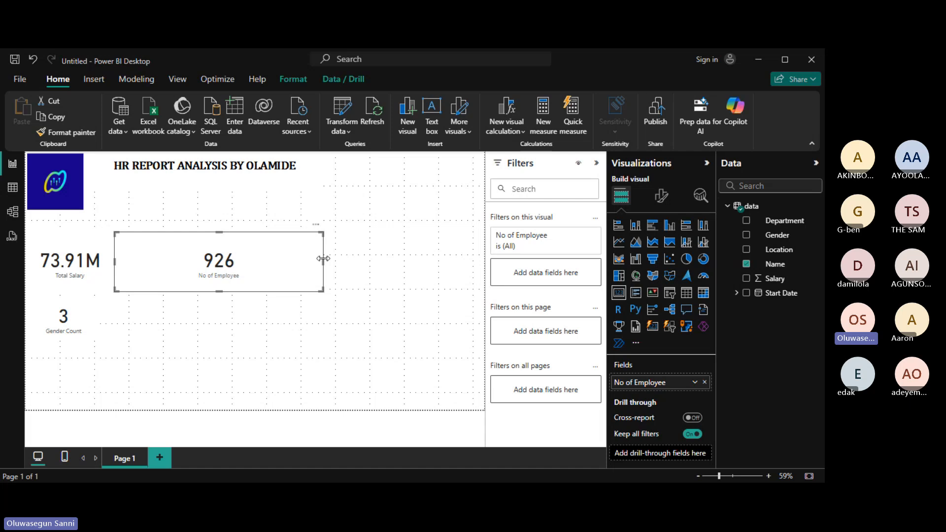
# Narrow the 926 card and add a Department visual below Gender Count.
pyautogui.moveTo(323, 259); pyautogui.dragTo(195, 261)
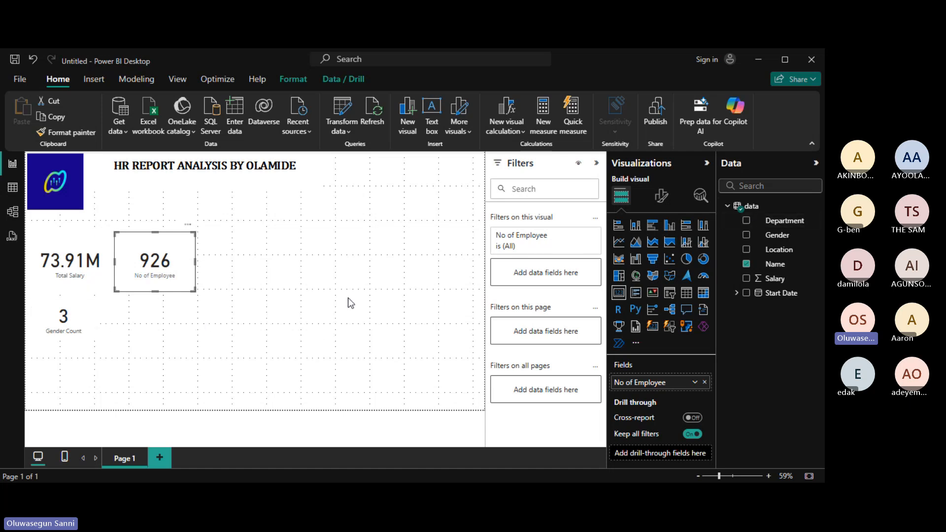
pyautogui.click(330, 299)
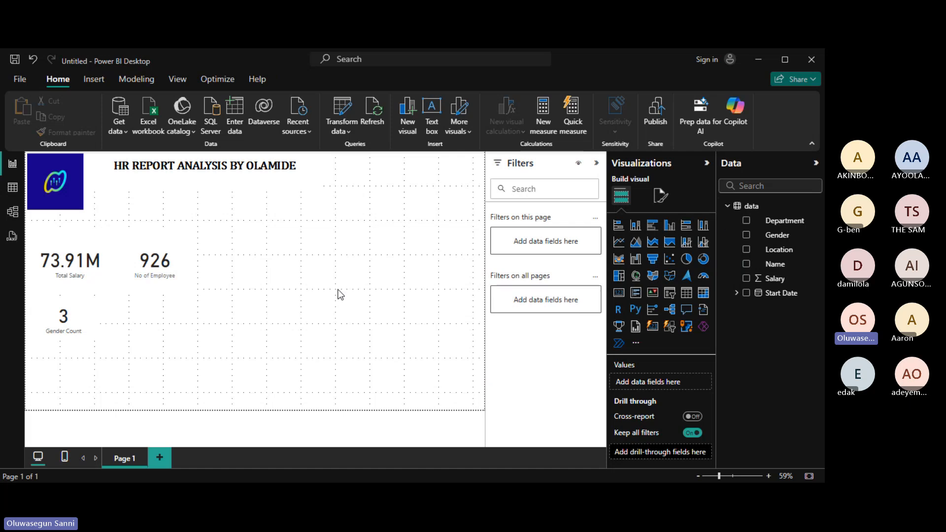
pyautogui.click(746, 222)
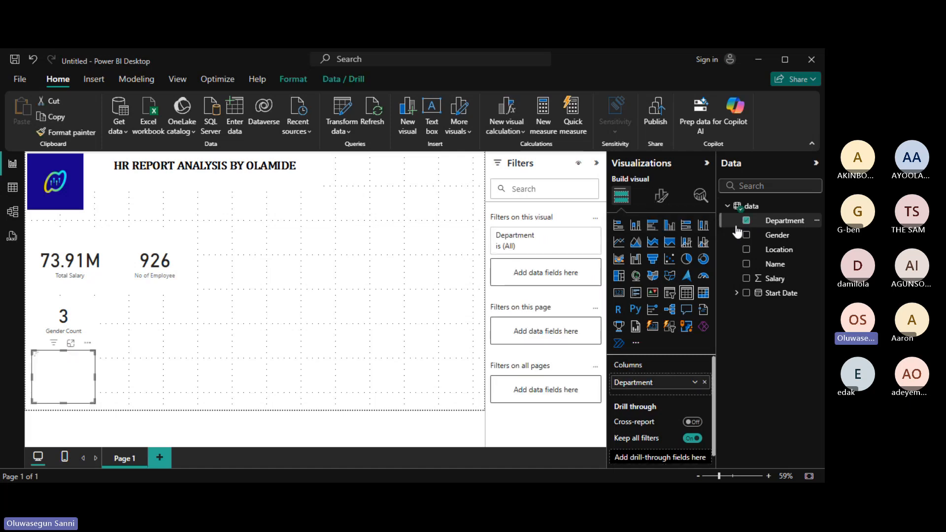
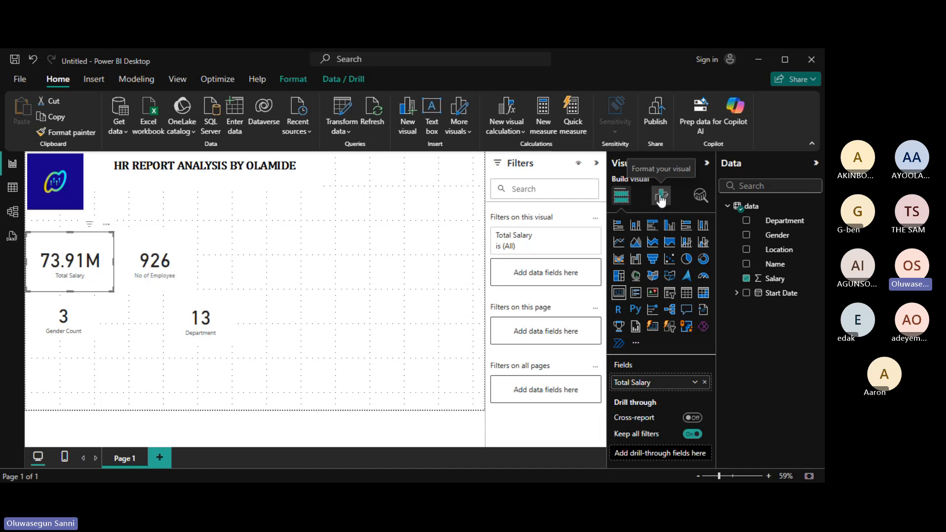
# Open the Format visual options for the Total Salary card.
pyautogui.click(661, 197)
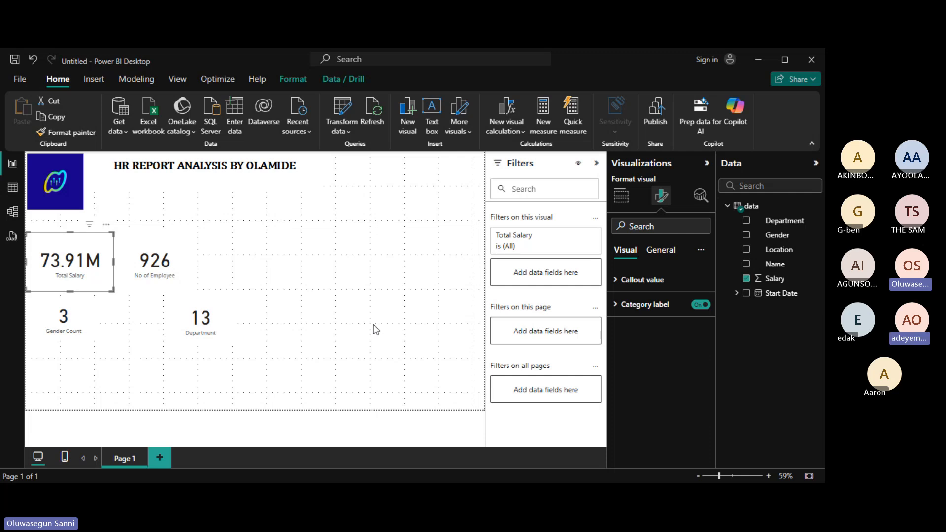
# Change the 73.91M callout value font from DIN to Cambria Math.
pyautogui.click(620, 284)
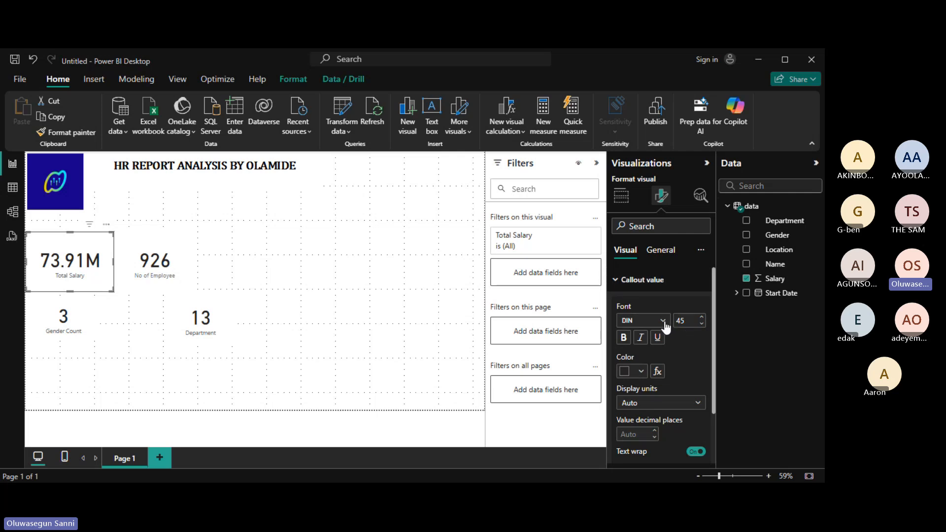
pyautogui.click(664, 321)
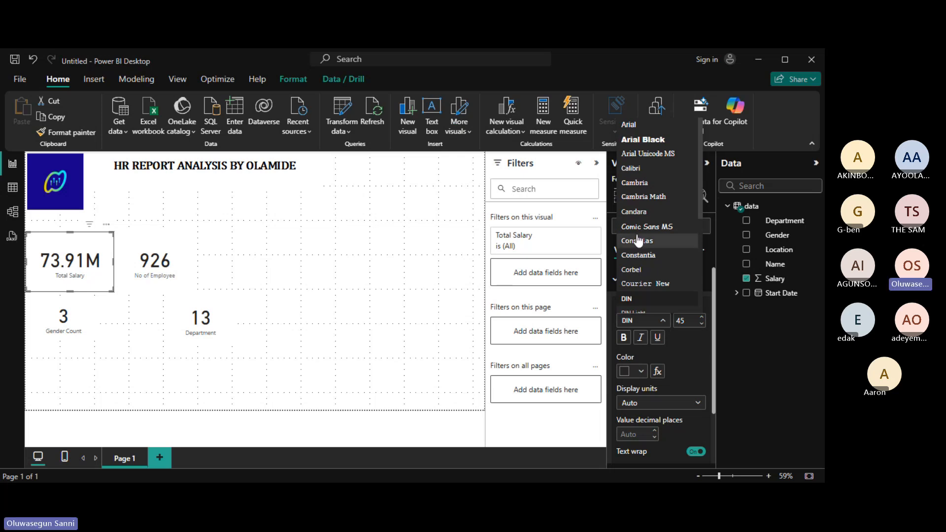
pyautogui.click(657, 200)
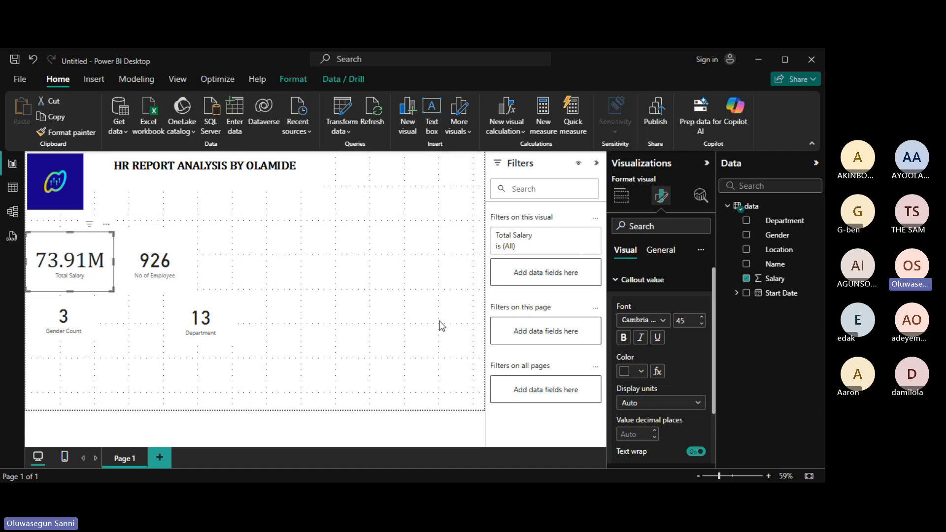
# Shrink the 73.91M value font size from 45 to 34 and make it bold.
pyautogui.click(702, 325)
pyautogui.click(701, 324)
pyautogui.click(702, 325)
pyautogui.click(702, 325)
pyautogui.click(702, 324)
pyautogui.click(701, 324)
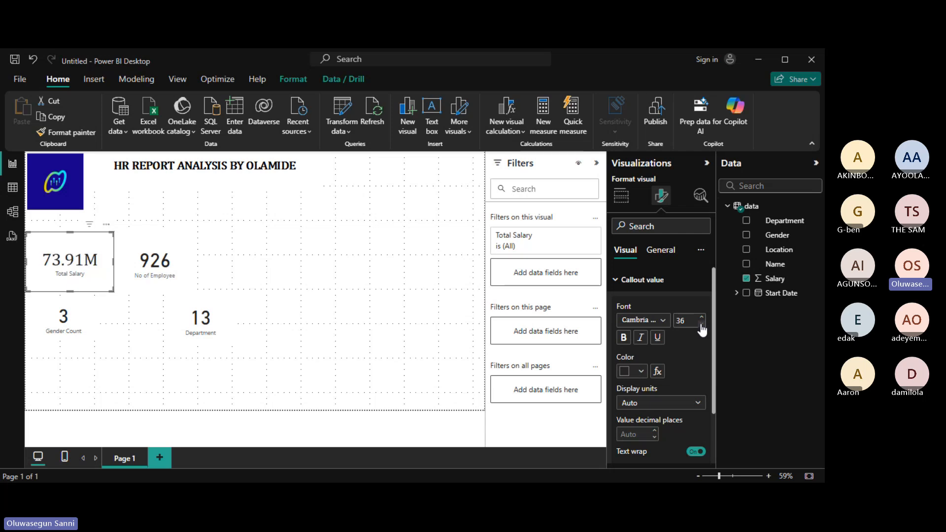
pyautogui.click(702, 324)
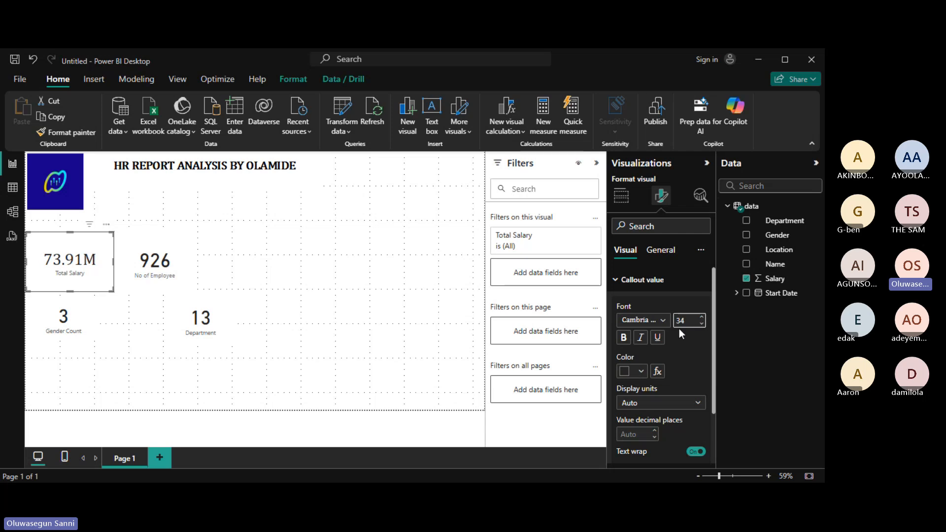
pyautogui.click(624, 339)
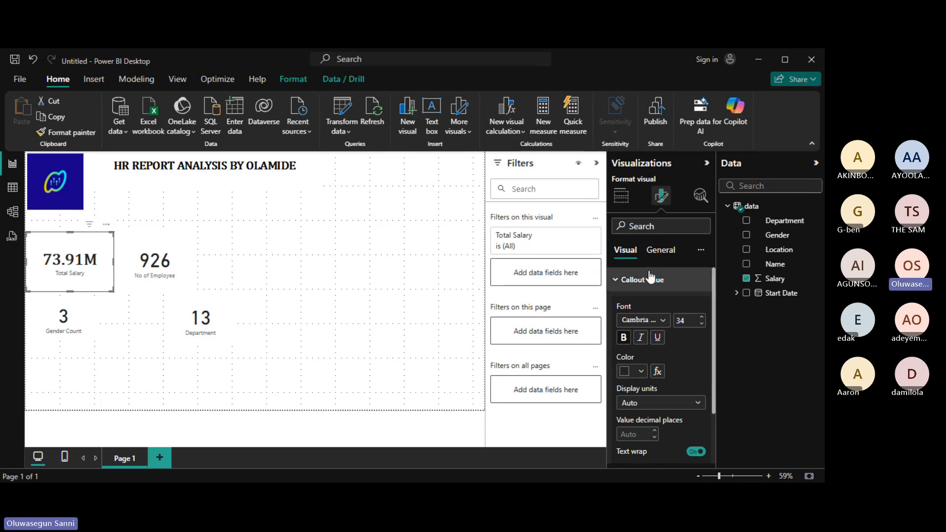
# Give the Total Salary card a background color, trying dark navy and then a purple swatch.
pyautogui.click(665, 257)
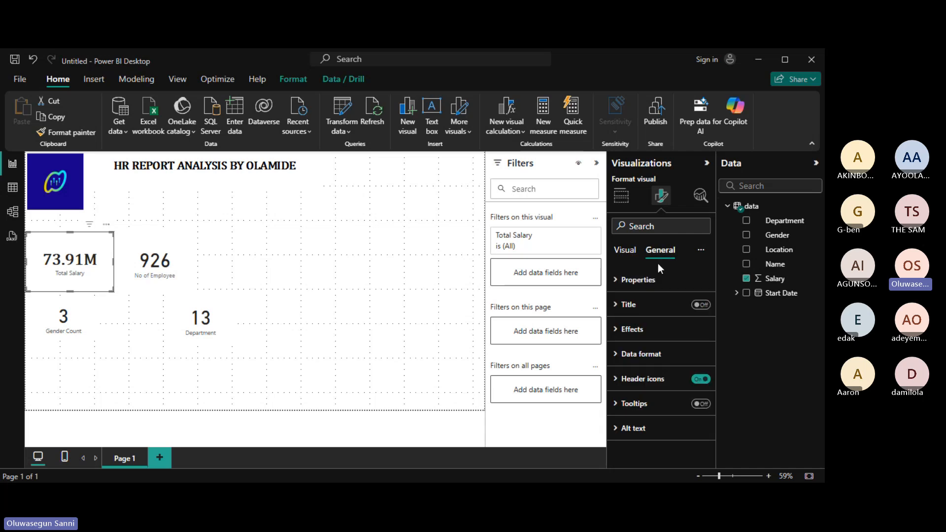
pyautogui.click(139, 266)
pyautogui.click(621, 332)
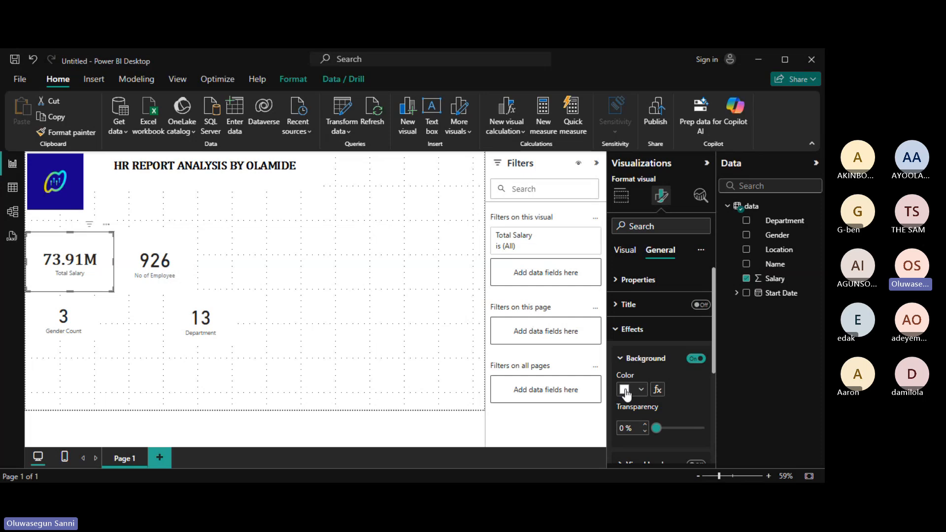
pyautogui.click(625, 390)
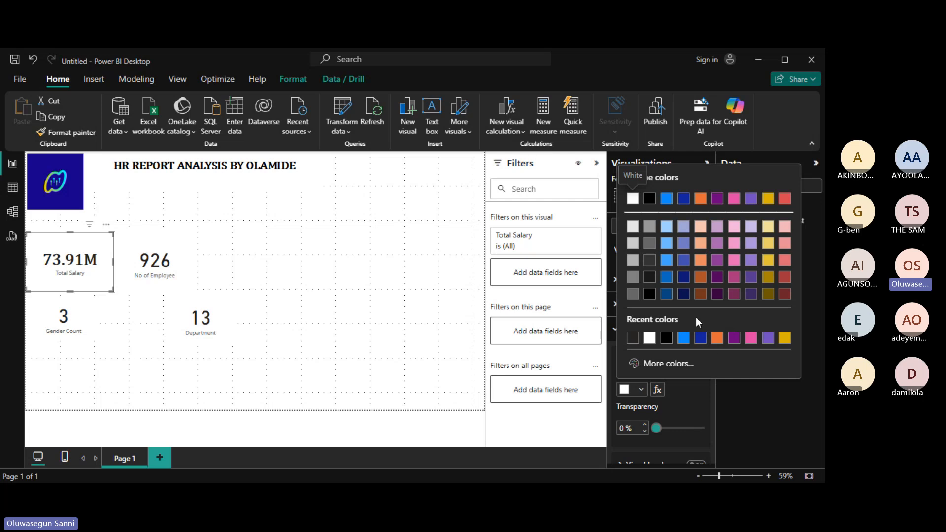
pyautogui.click(683, 294)
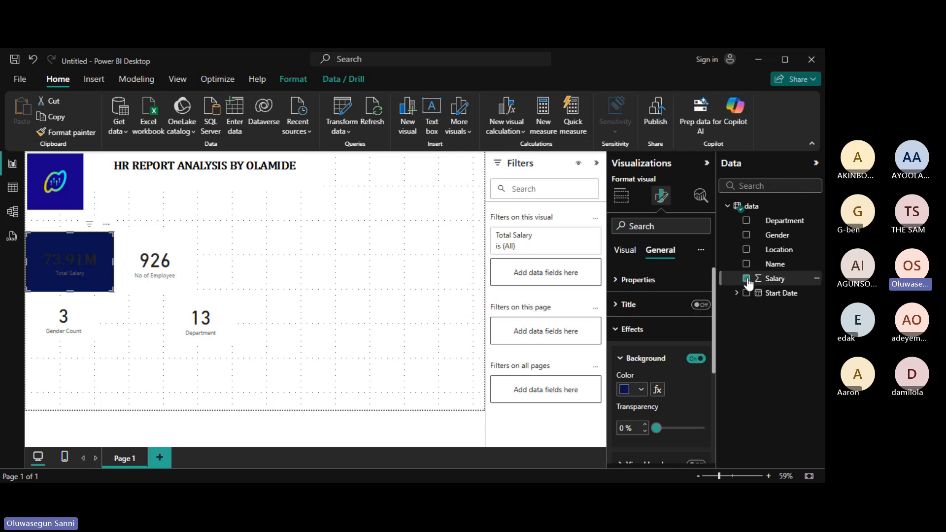
pyautogui.click(641, 390)
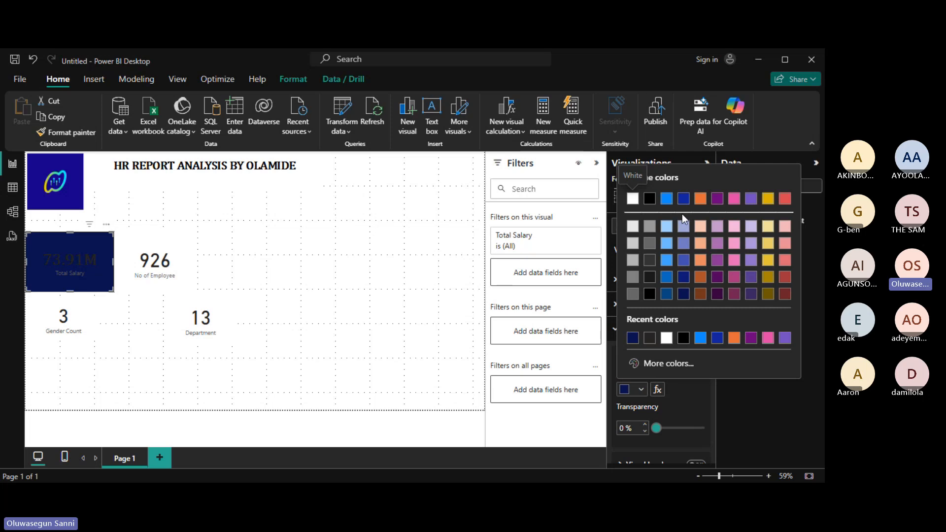
pyautogui.click(752, 277)
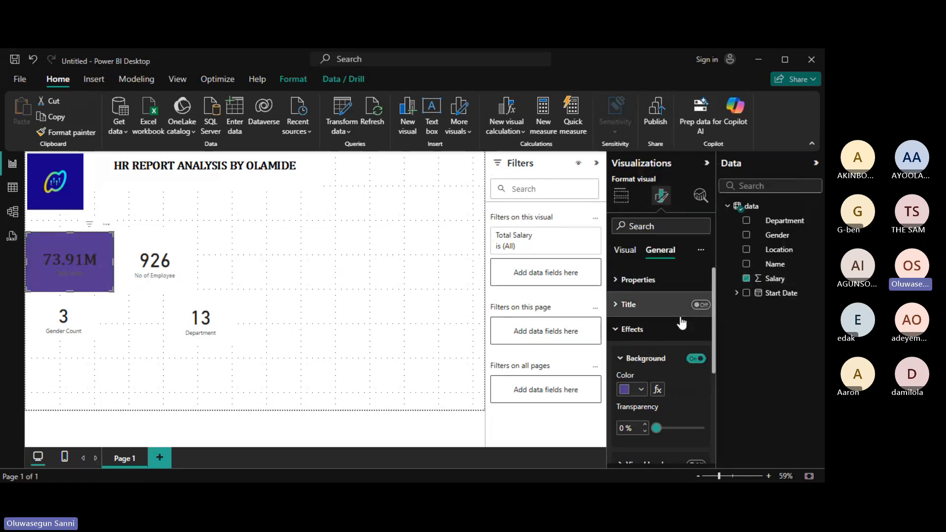
# Set the card background to a custom dark purple, #331573.
pyautogui.click(621, 334)
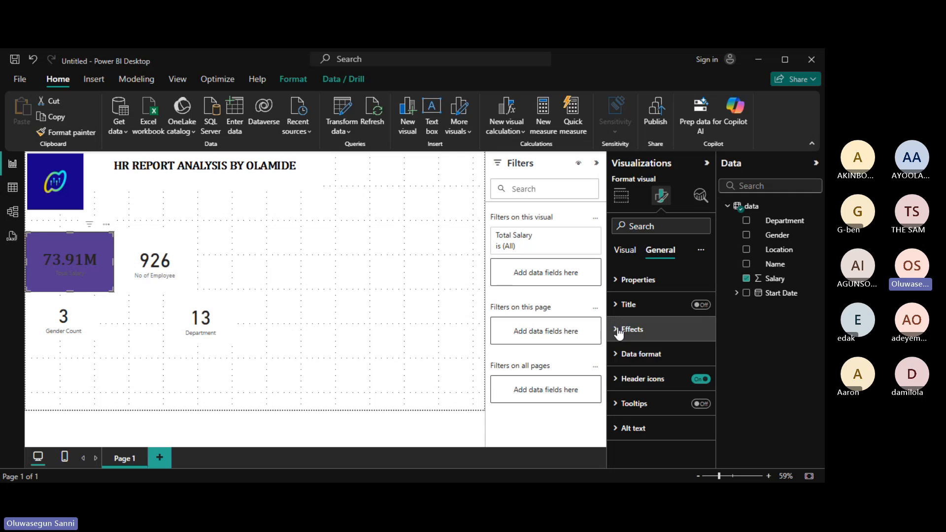
pyautogui.click(620, 330)
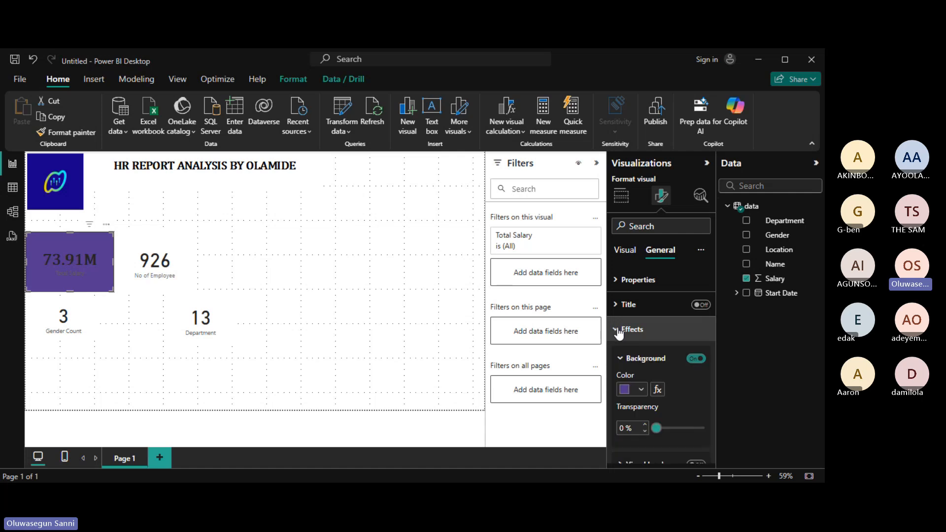
pyautogui.click(641, 389)
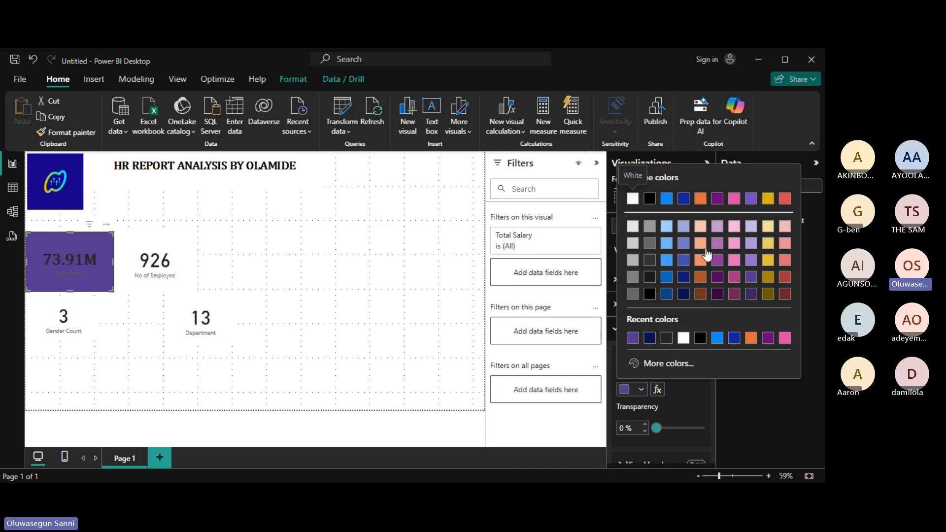
pyautogui.click(664, 365)
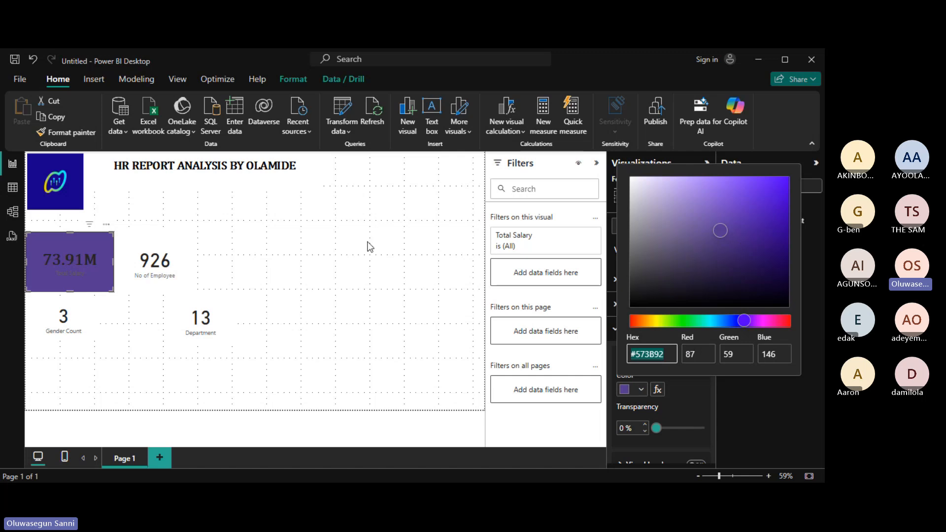
pyautogui.click(742, 232)
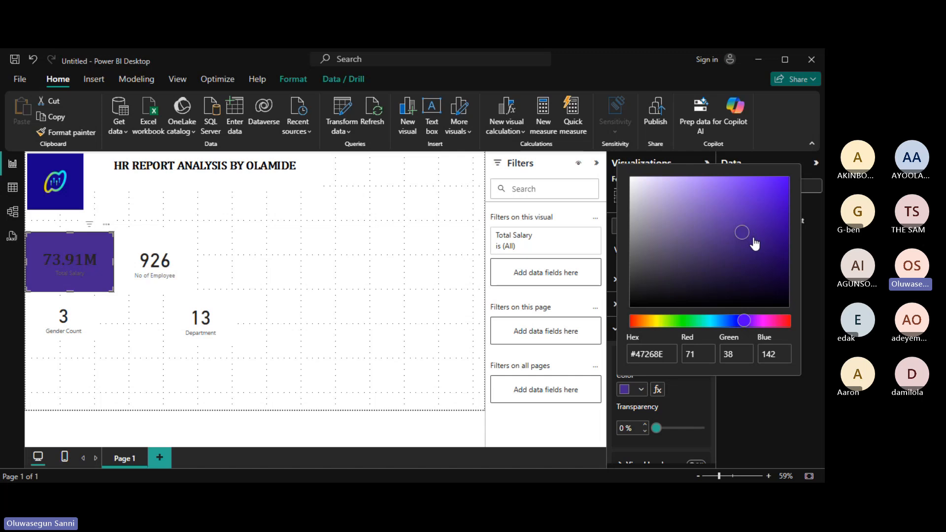
pyautogui.click(750, 236)
pyautogui.click(745, 244)
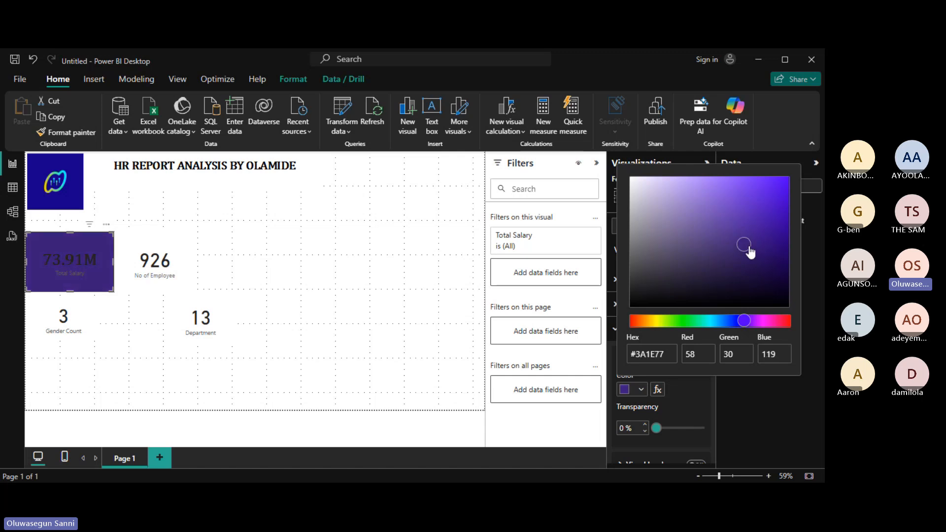
pyautogui.click(763, 247)
pyautogui.click(760, 245)
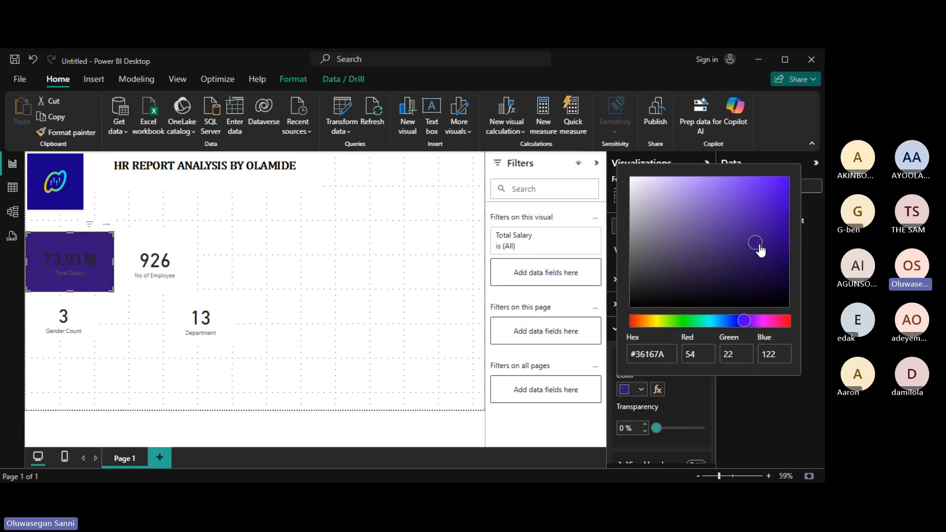
pyautogui.moveTo(759, 246); pyautogui.dragTo(761, 254)
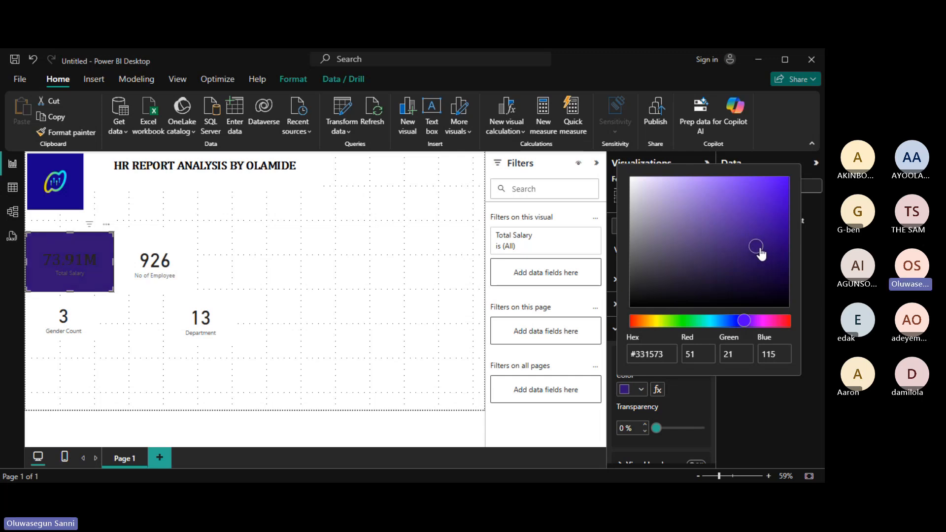
pyautogui.click(758, 409)
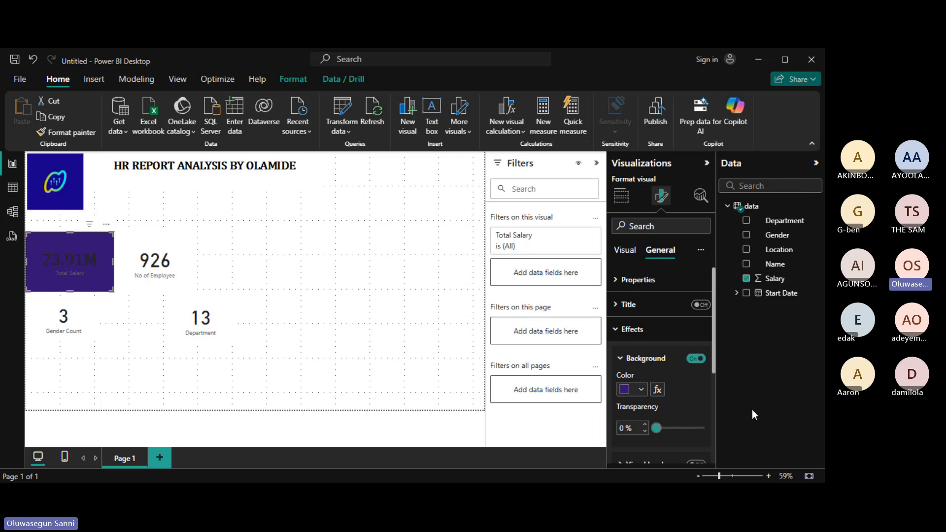
# Color the 73.91M value text gold (#e1c233), after briefly trying white.
pyautogui.click(619, 331)
pyautogui.click(622, 254)
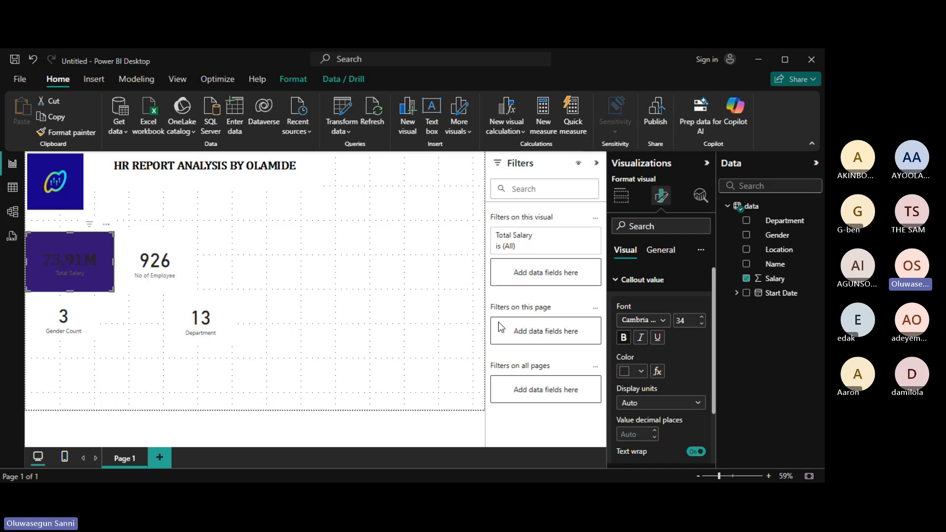
pyautogui.click(641, 373)
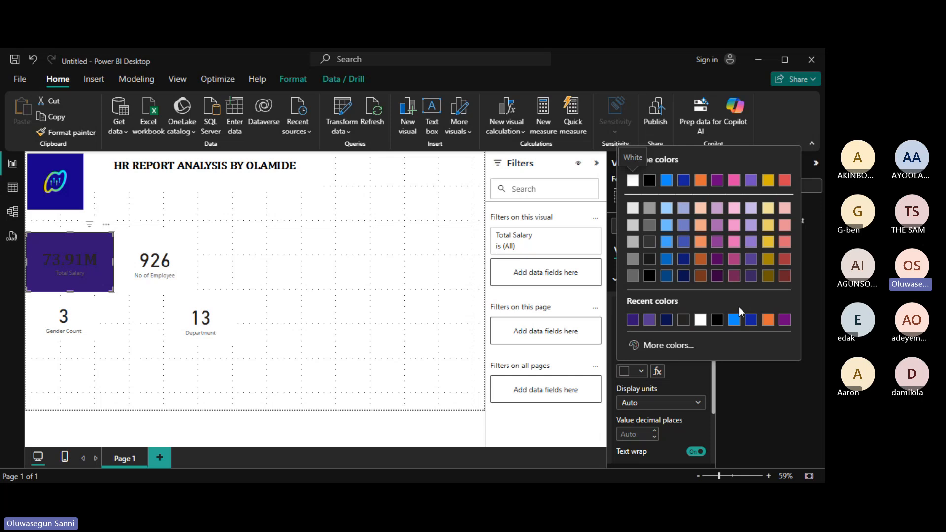
pyautogui.click(701, 321)
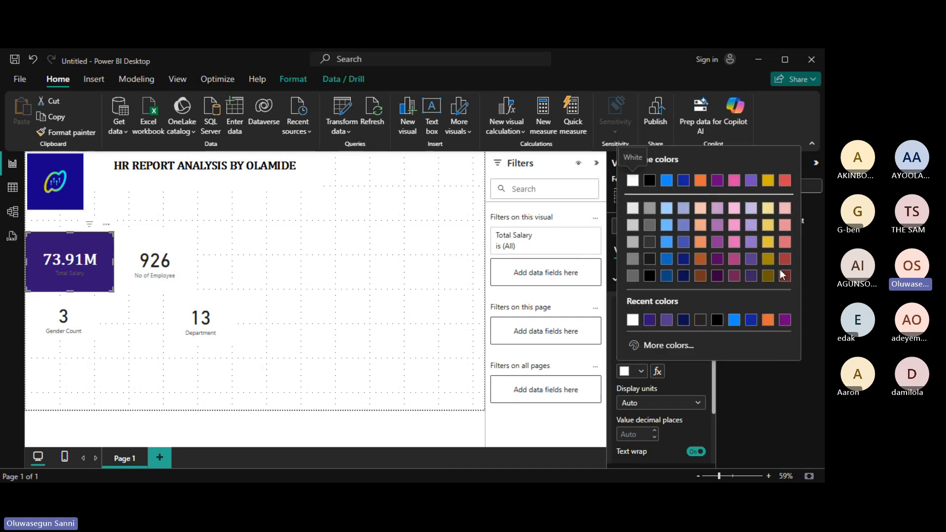
pyautogui.click(769, 244)
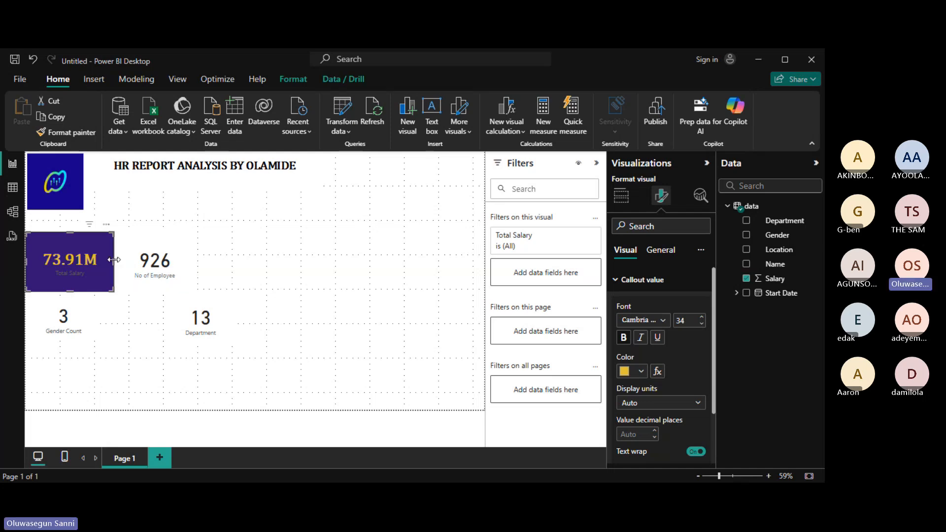
# Narrow the Total Salary card so the gold 73.91M value spans its width.
pyautogui.moveTo(114, 260); pyautogui.dragTo(92, 265)
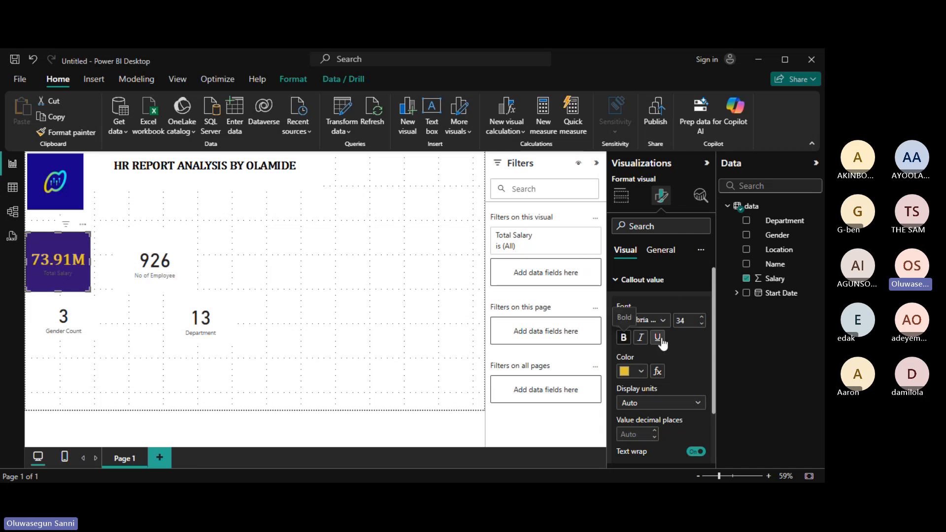
pyautogui.click(619, 285)
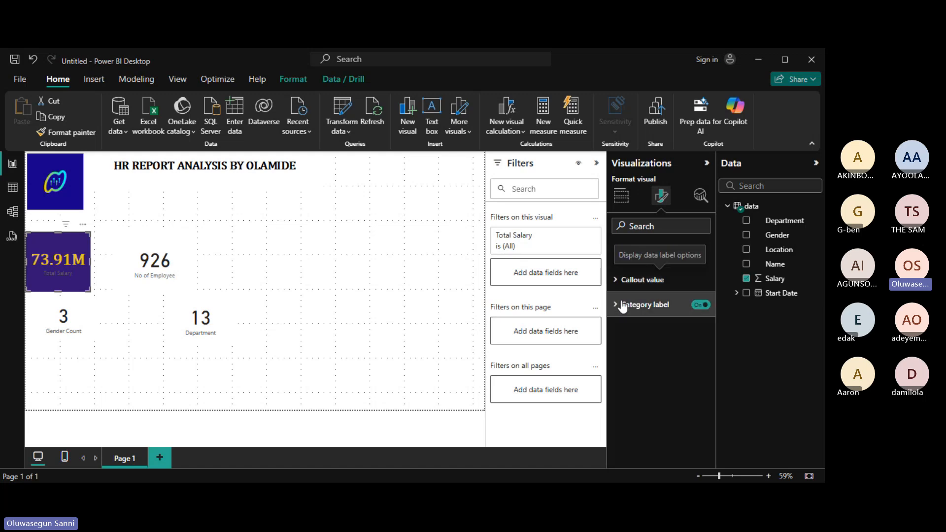
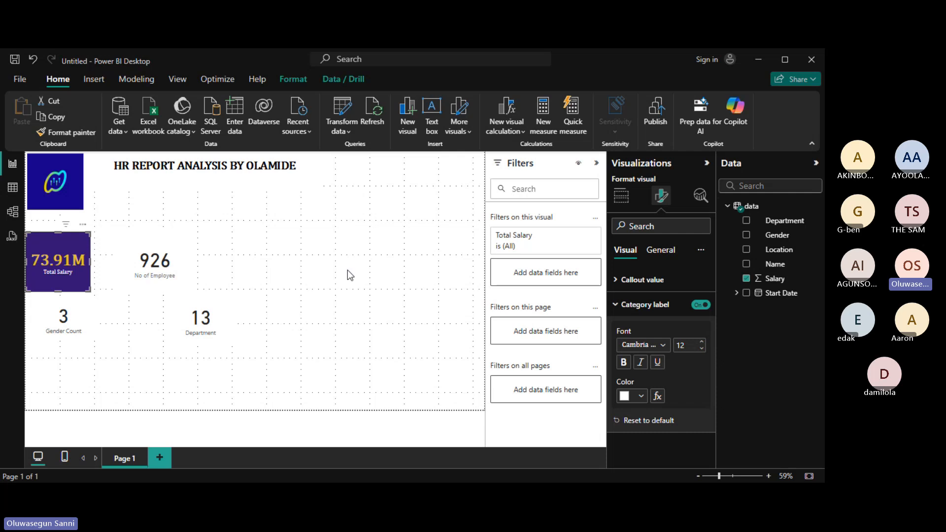
# Raise the Total Salary card's category label font to 20 and drag the card slightly wider.
pyautogui.click(703, 343)
pyautogui.click(703, 343)
pyautogui.click(703, 343)
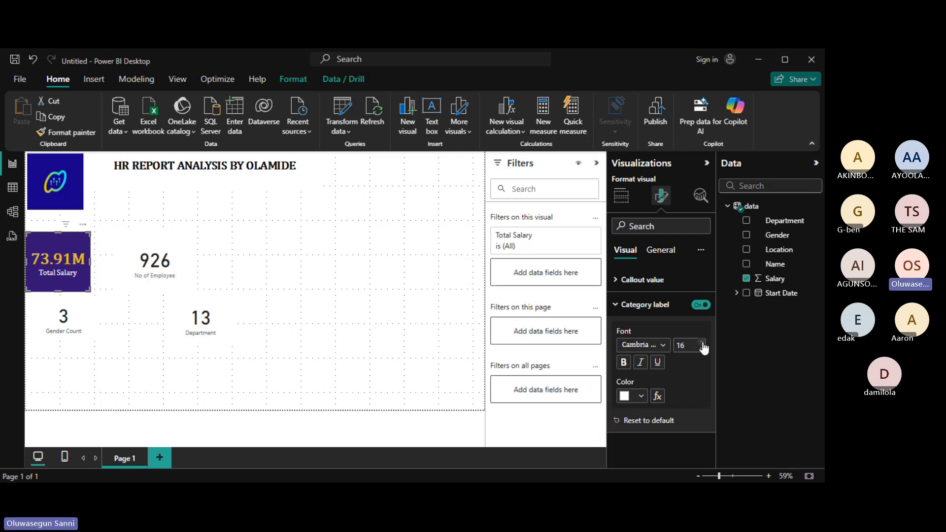
pyautogui.click(702, 343)
pyautogui.click(703, 343)
pyautogui.doubleClick(702, 343)
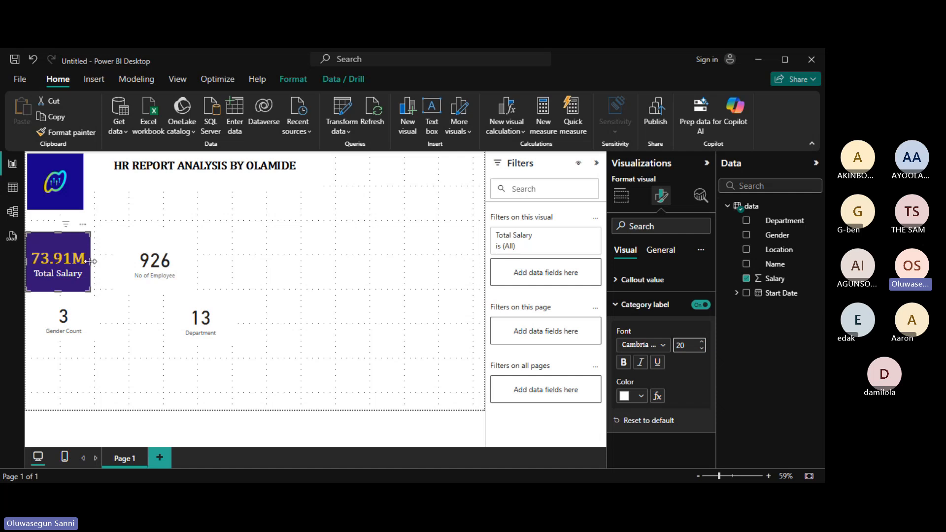
pyautogui.moveTo(91, 261); pyautogui.dragTo(62, 279)
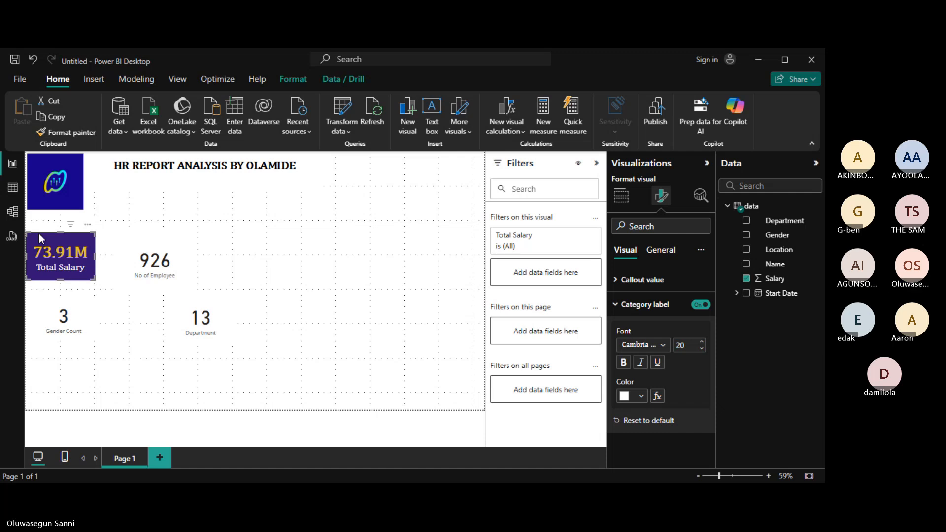
# Move the Total Salary card up beside the logo and put Gender Count right of the 926 card.
pyautogui.moveTo(39, 234); pyautogui.dragTo(174, 202)
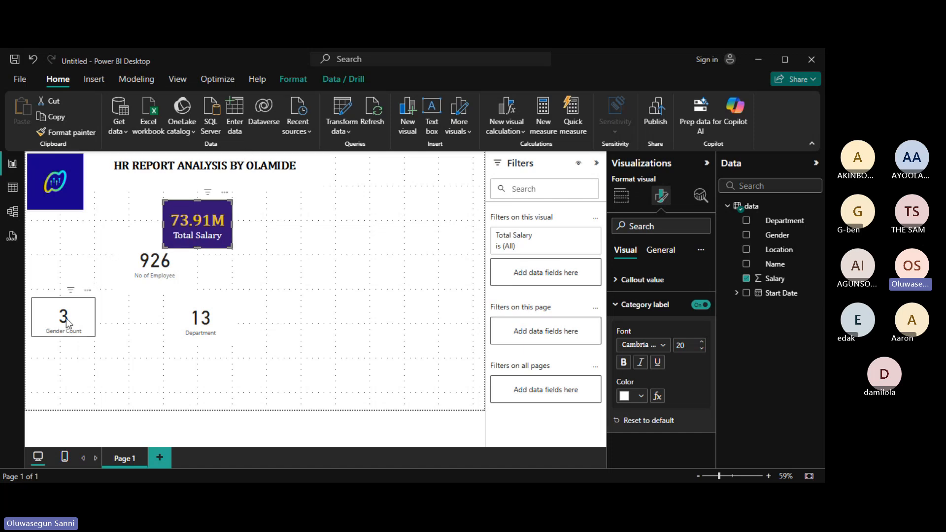
pyautogui.moveTo(75, 321); pyautogui.dragTo(304, 284)
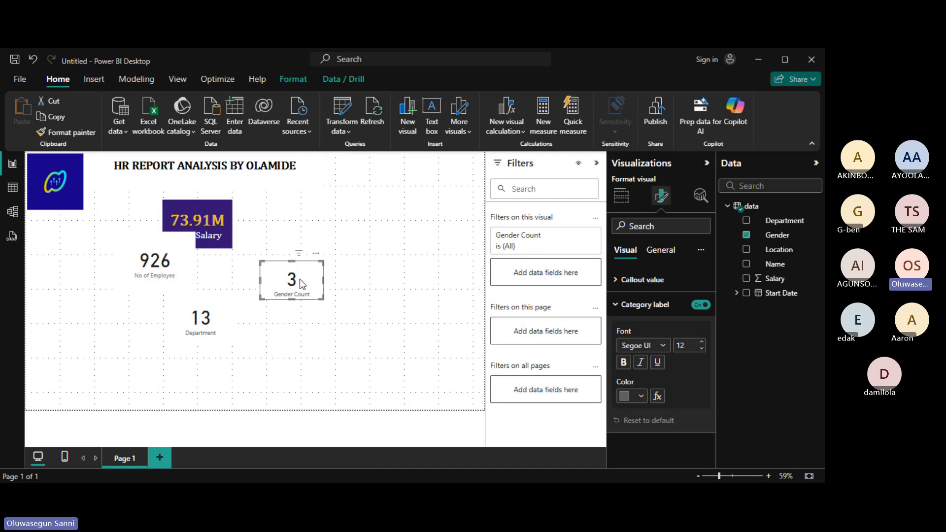
pyautogui.click(390, 221)
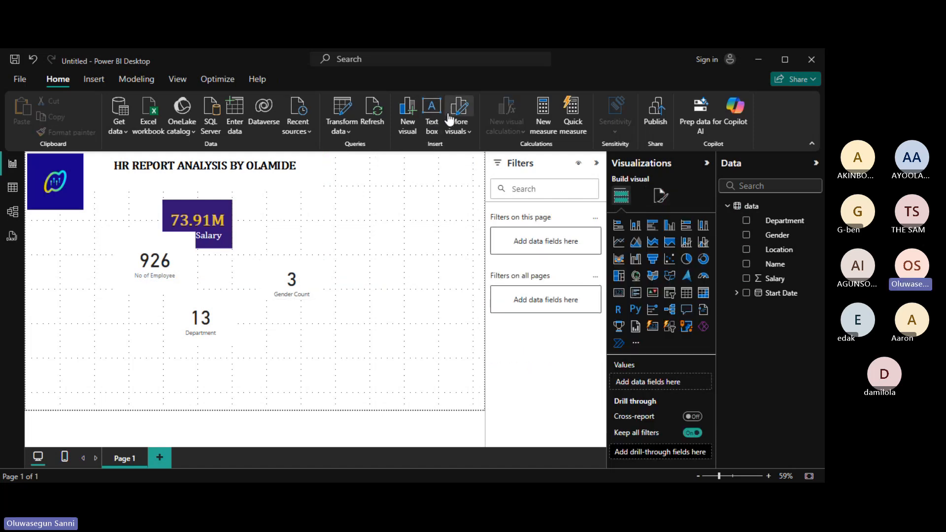
# Insert a rectangle shape onto the report page.
pyautogui.click(89, 83)
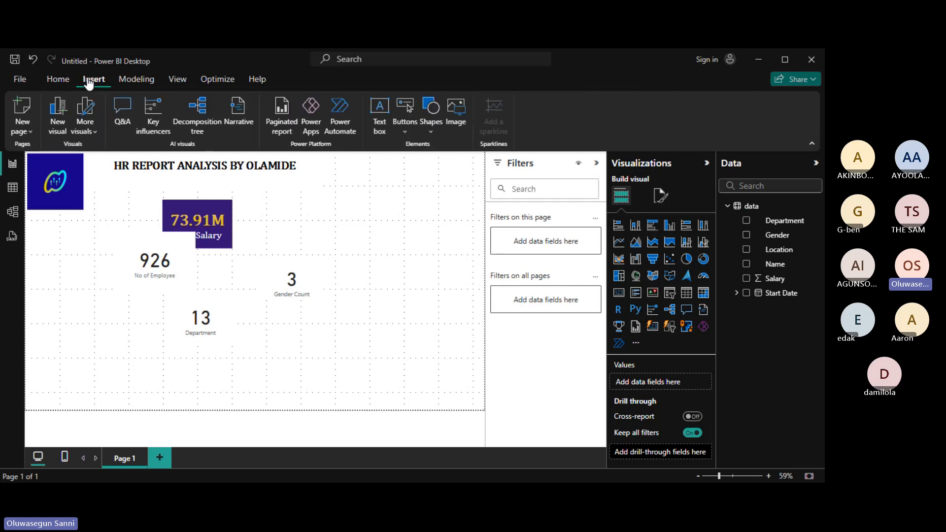
pyautogui.click(432, 108)
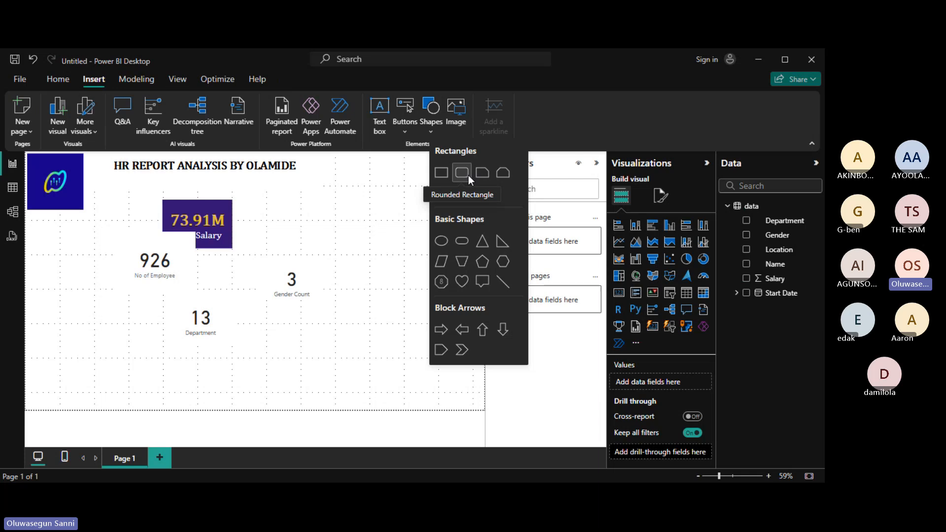
pyautogui.click(442, 172)
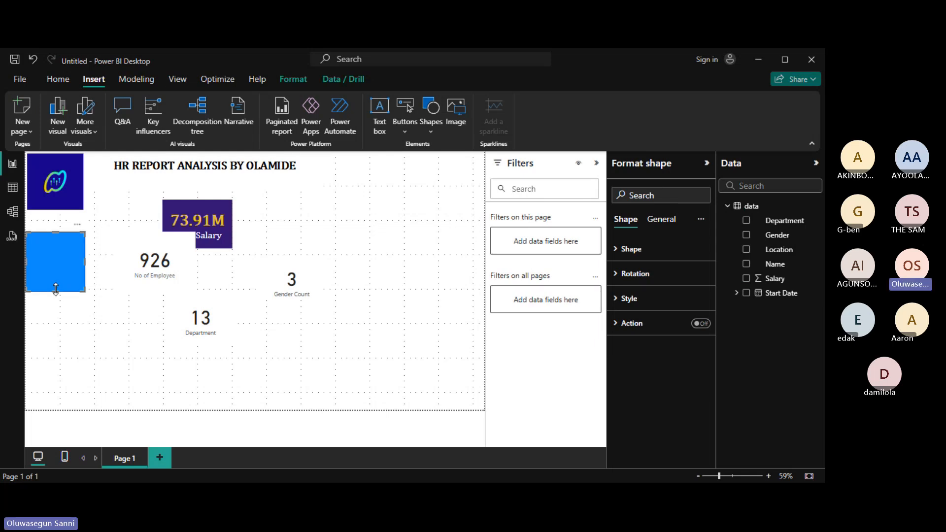
# Stretch the rectangle into a logo-width sidebar down to the page bottom and move Total Salary onto it.
pyautogui.moveTo(55, 292); pyautogui.dragTo(55, 410)
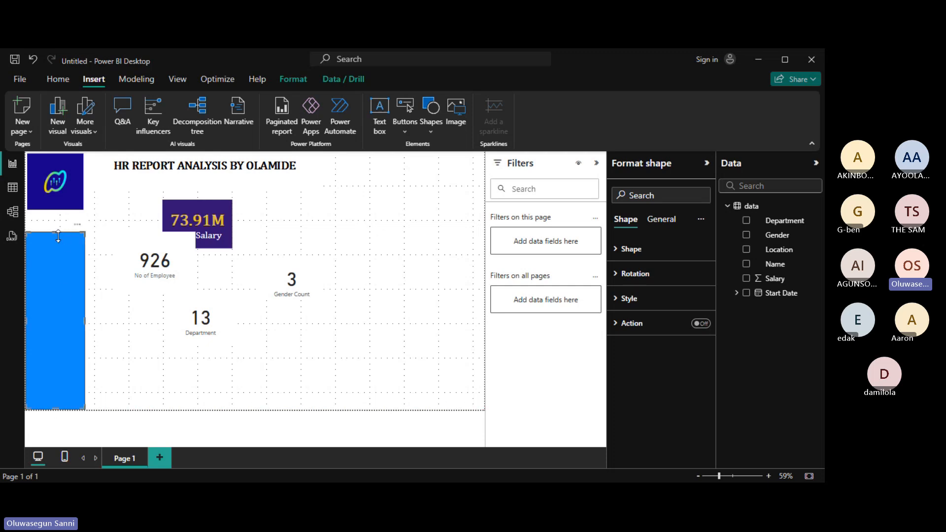
pyautogui.moveTo(57, 232); pyautogui.dragTo(55, 219)
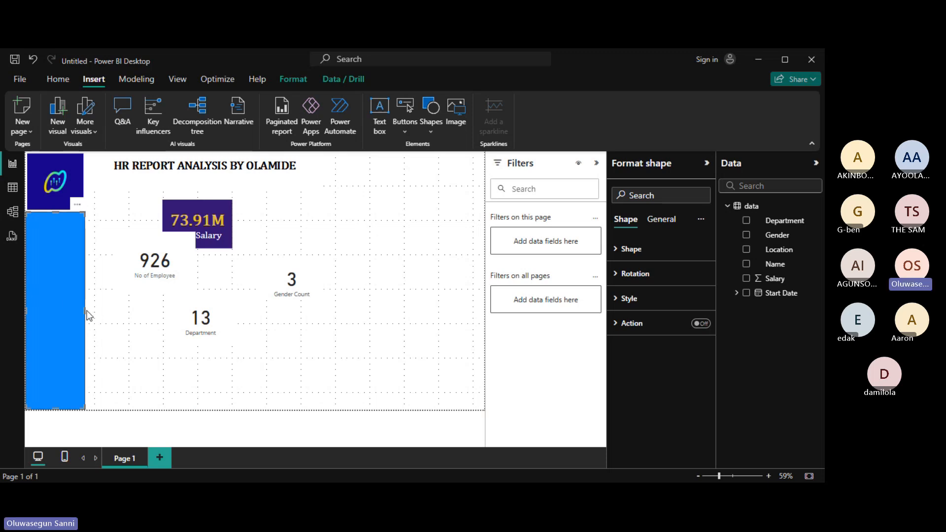
pyautogui.moveTo(84, 310); pyautogui.dragTo(80, 310)
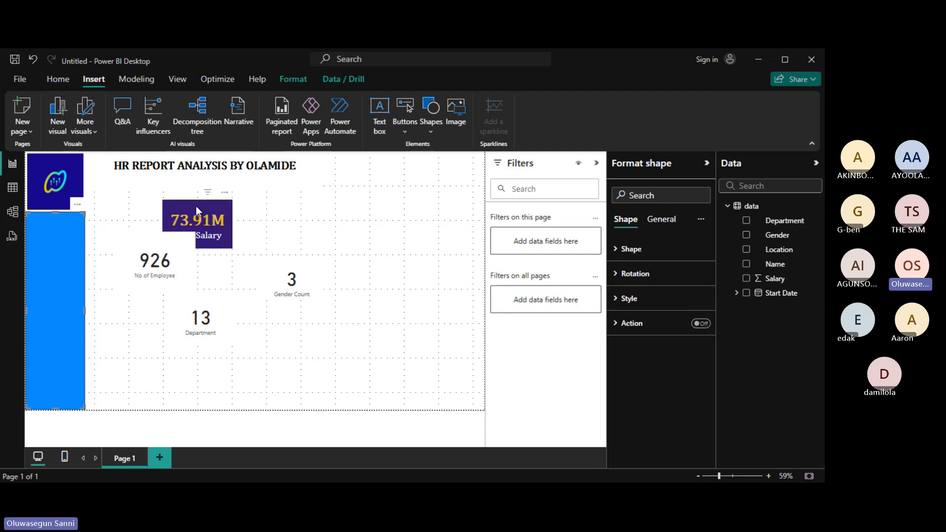
pyautogui.moveTo(196, 206); pyautogui.dragTo(108, 217)
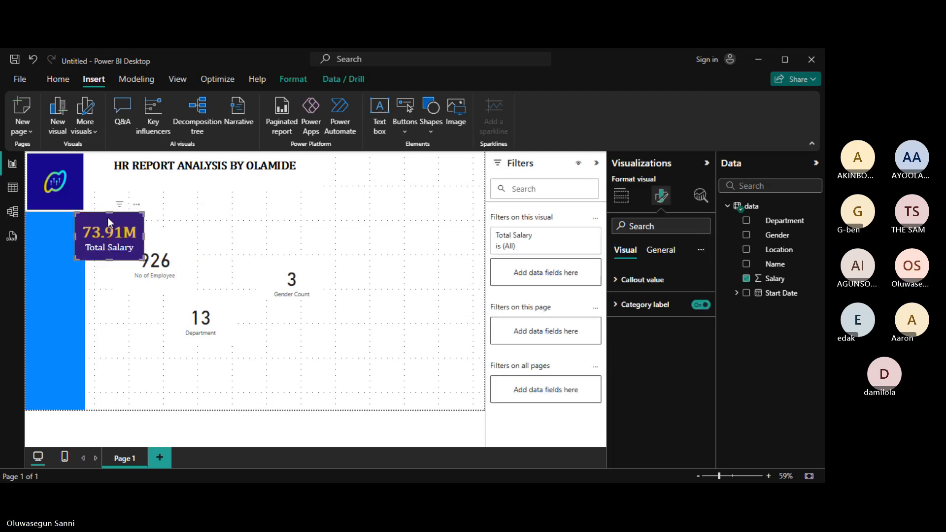
# Reselect the Total Salary card and bring up the View ribbon's page settings.
pyautogui.rightClick(109, 218)
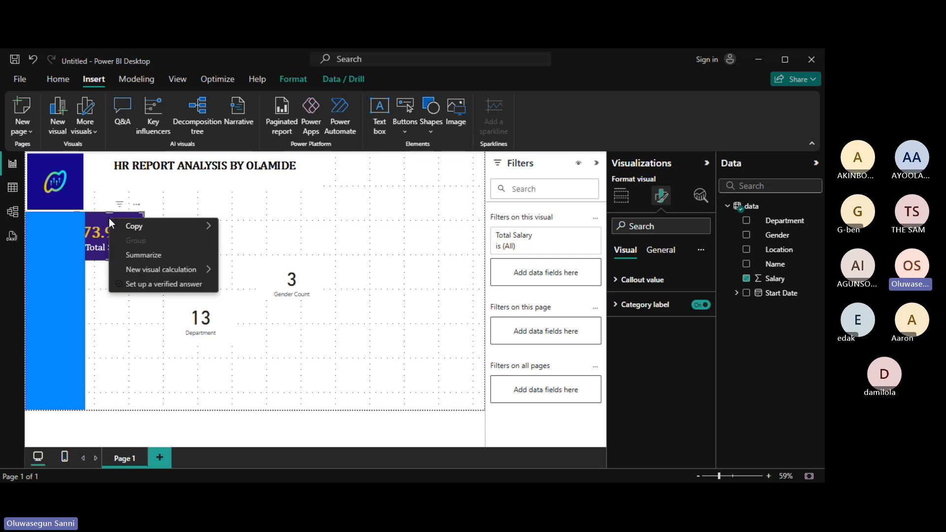
pyautogui.click(308, 187)
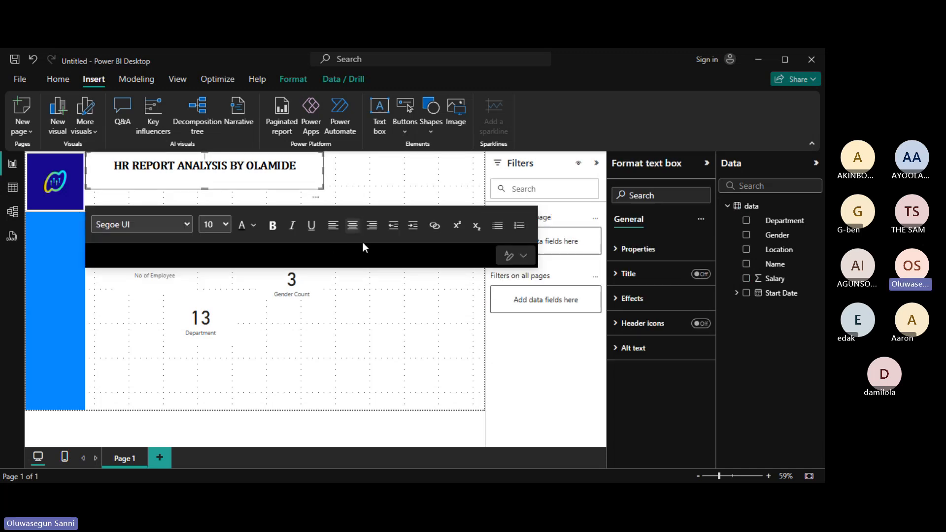
pyautogui.click(430, 309)
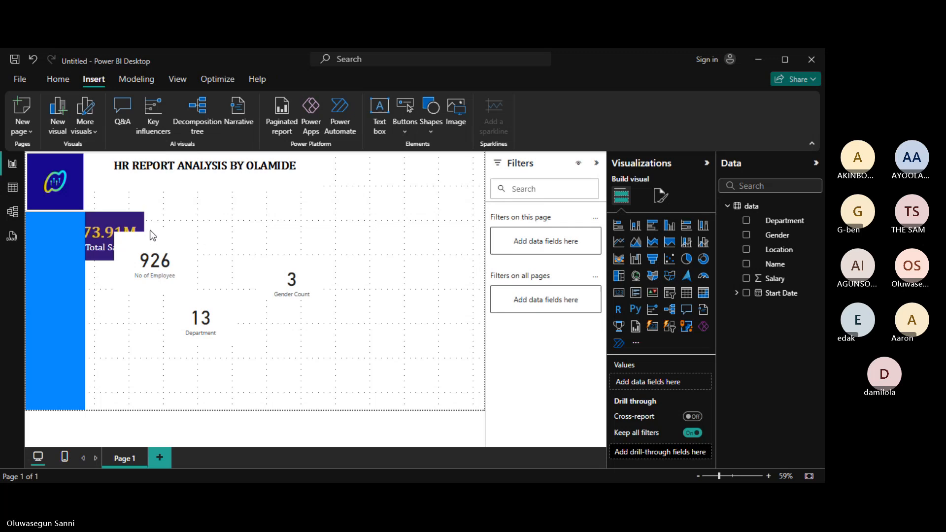
pyautogui.click(122, 222)
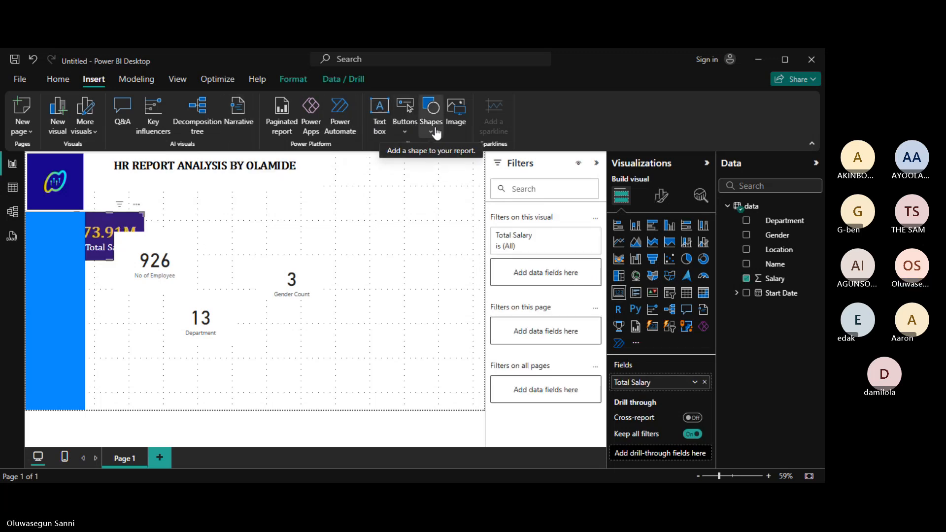
pyautogui.click(176, 81)
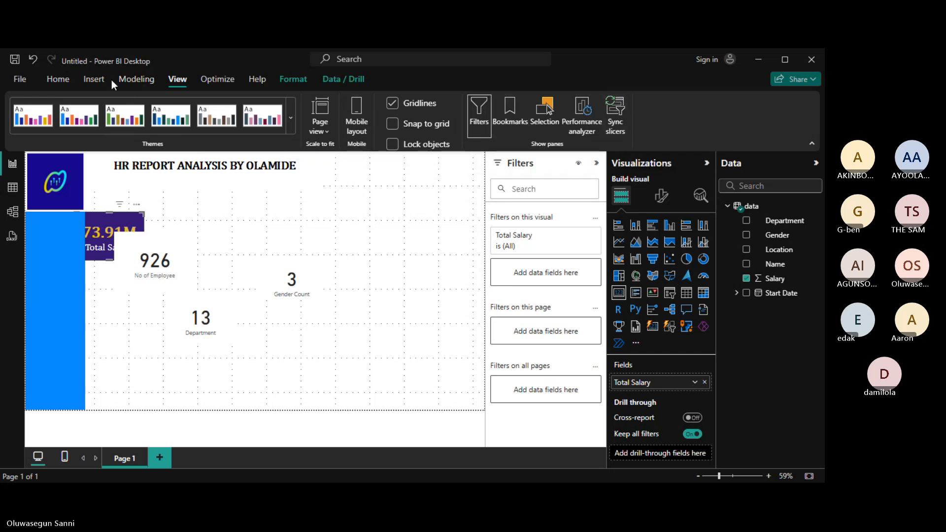
# Change the left sidebar rectangle's fill from blue to the recent dark purple colour.
pyautogui.click(50, 86)
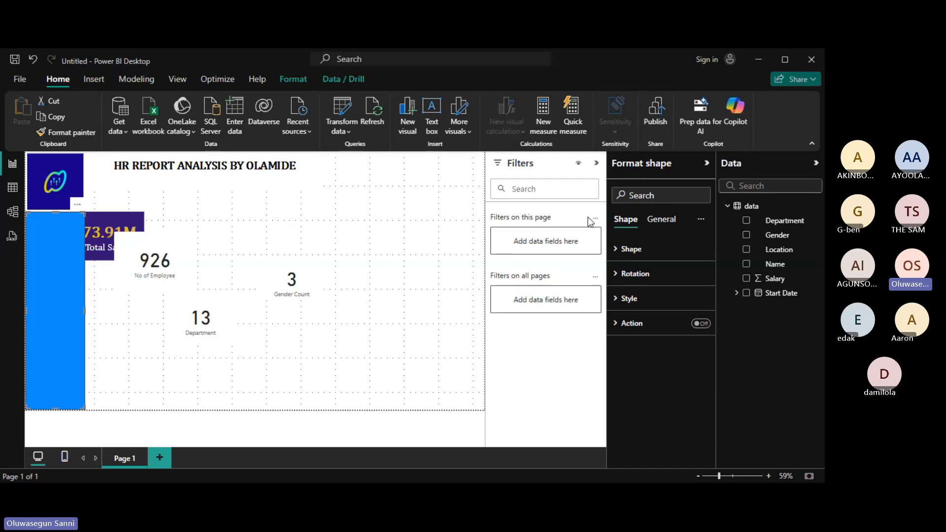
pyautogui.click(673, 220)
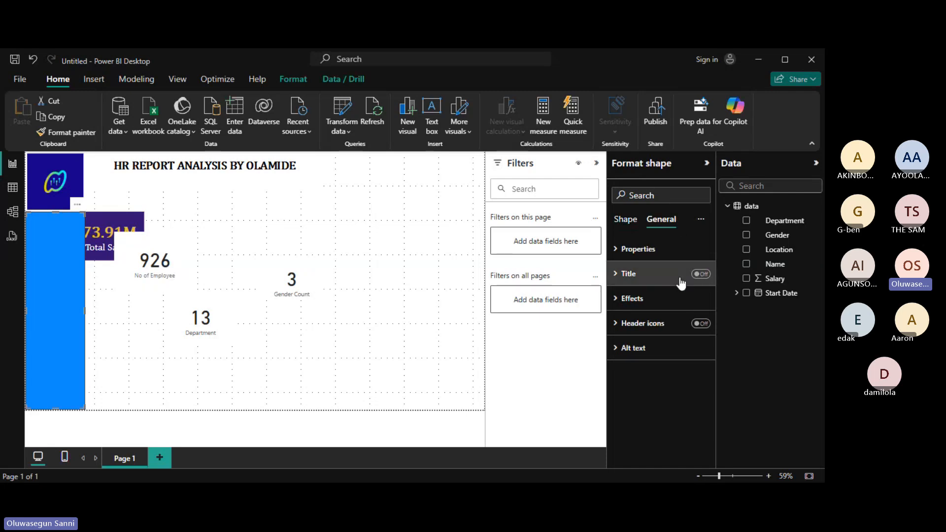
pyautogui.click(635, 299)
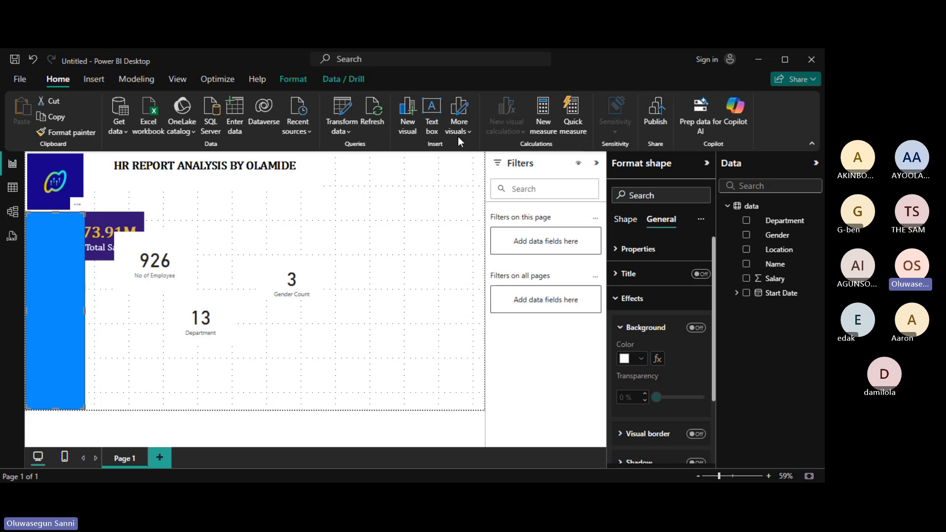
pyautogui.click(617, 301)
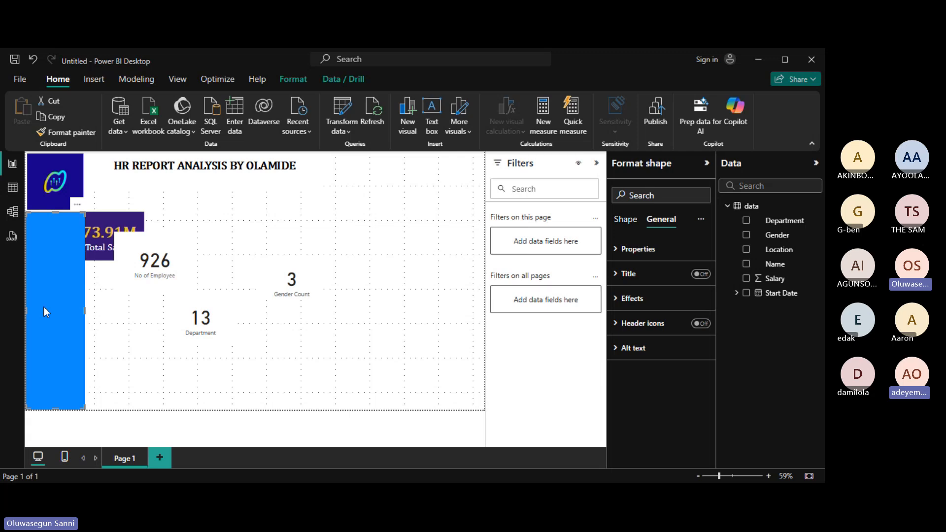
pyautogui.click(620, 220)
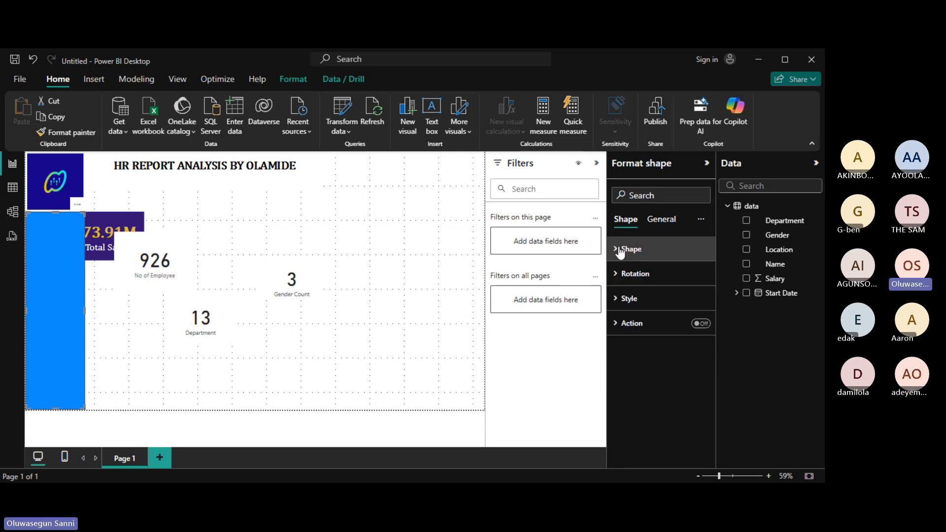
pyautogui.click(620, 250)
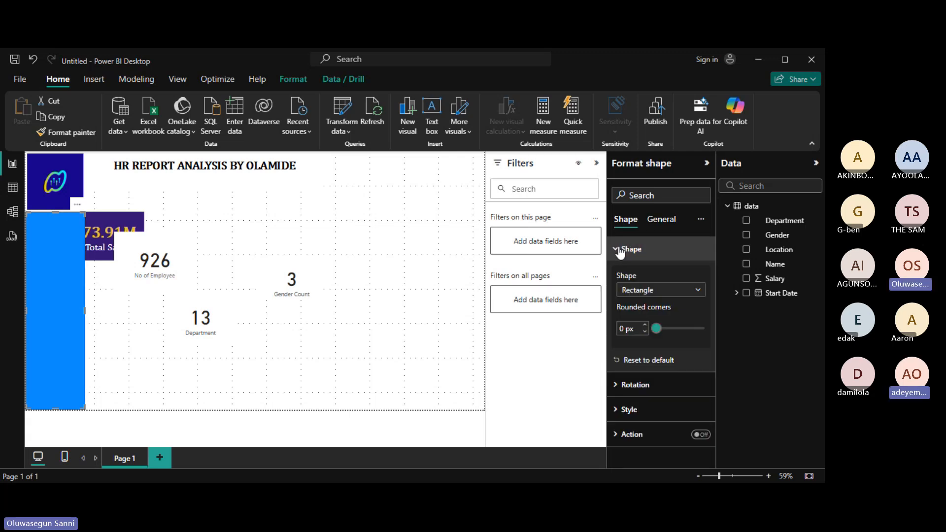
pyautogui.click(620, 250)
pyautogui.click(615, 301)
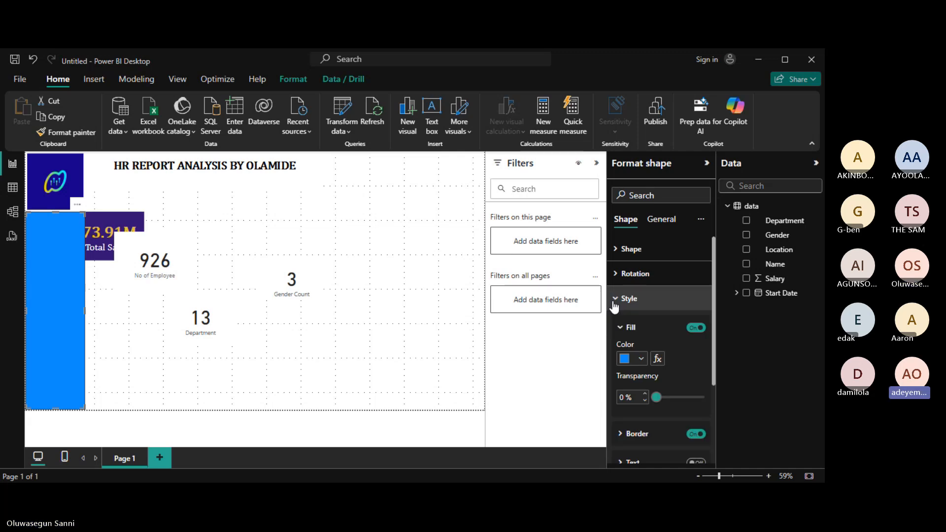
pyautogui.click(626, 359)
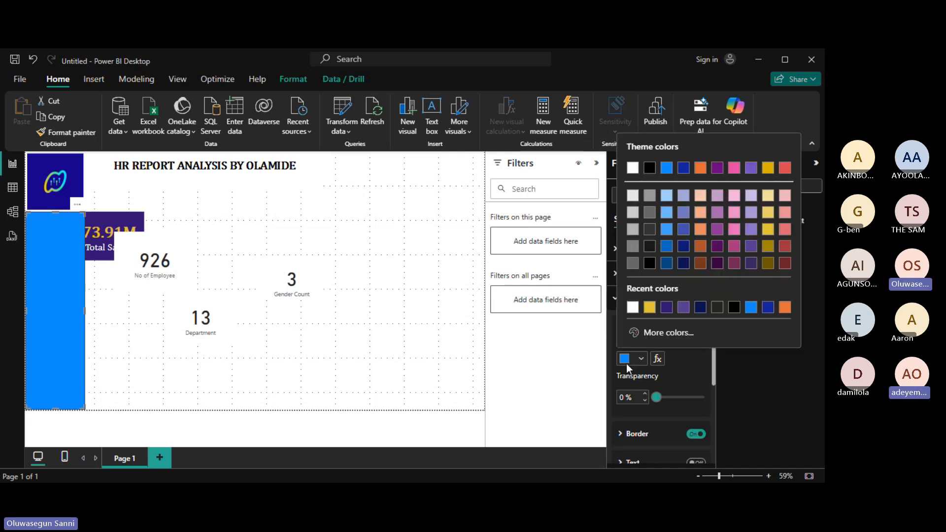
pyautogui.click(667, 309)
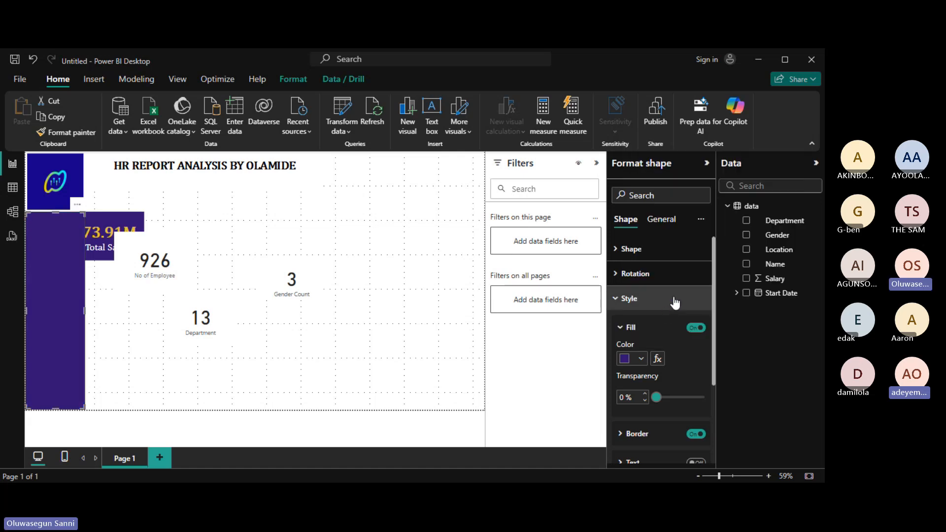
# Drop the Total Salary card onto the purple sidebar and widen it until 73.91M shows fully.
pyautogui.click(105, 316)
pyautogui.moveTo(165, 218); pyautogui.dragTo(105, 253)
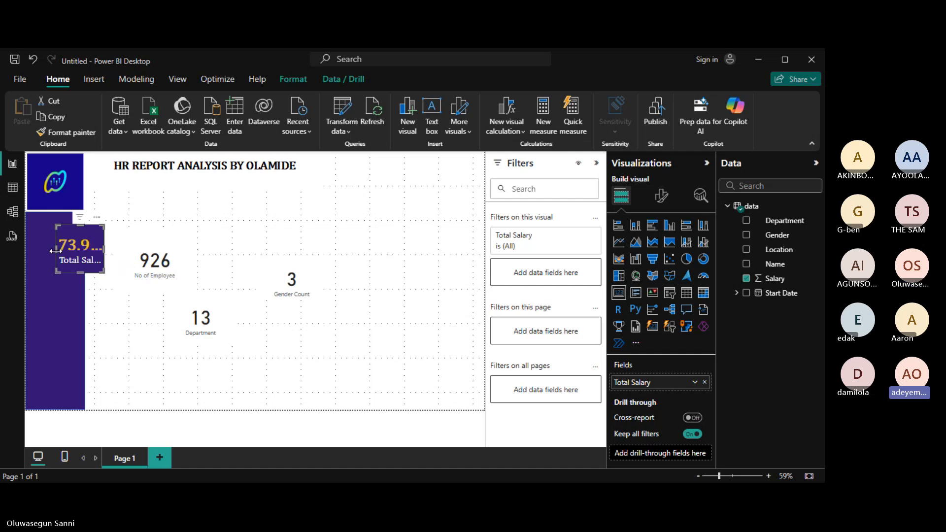
pyautogui.click(53, 252)
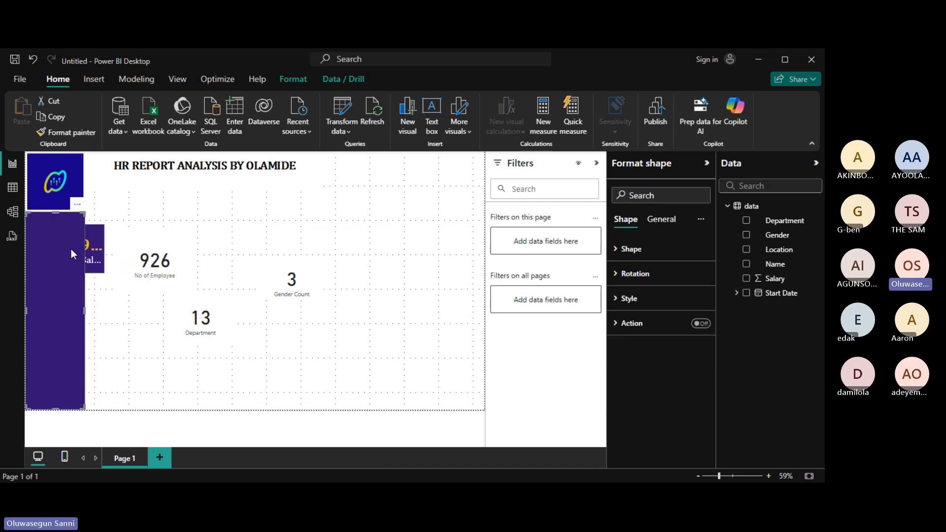
pyautogui.click(98, 226)
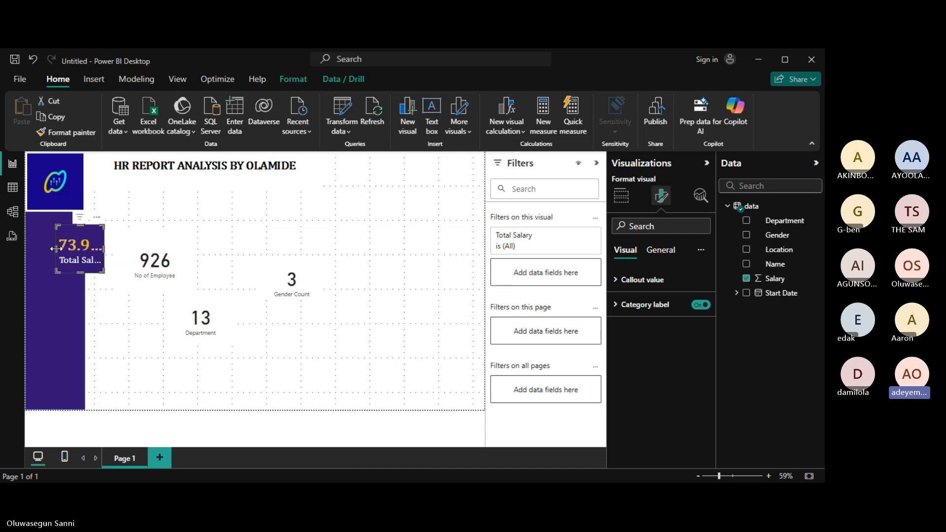
pyautogui.moveTo(56, 248); pyautogui.dragTo(77, 221)
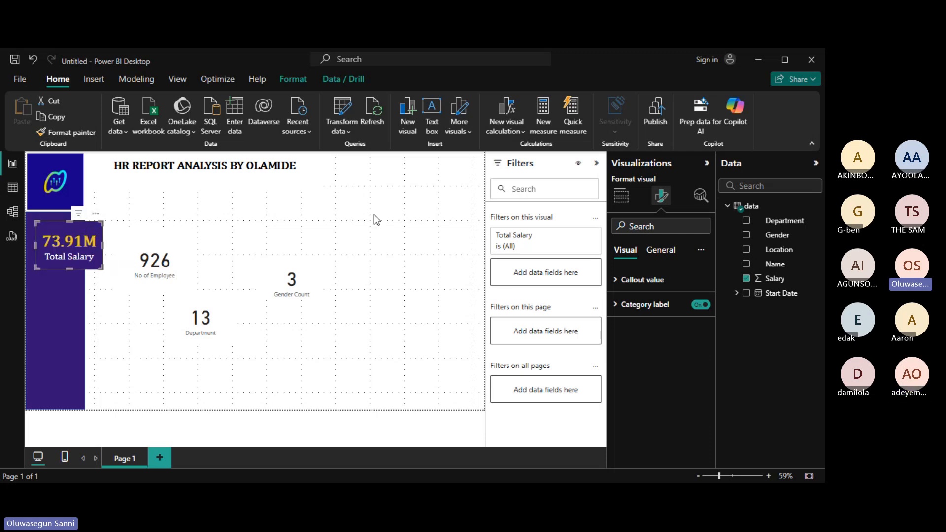
# Set the Total Salary card background to blue #41a4ff, after first trying a lighter blue.
pyautogui.click(678, 194)
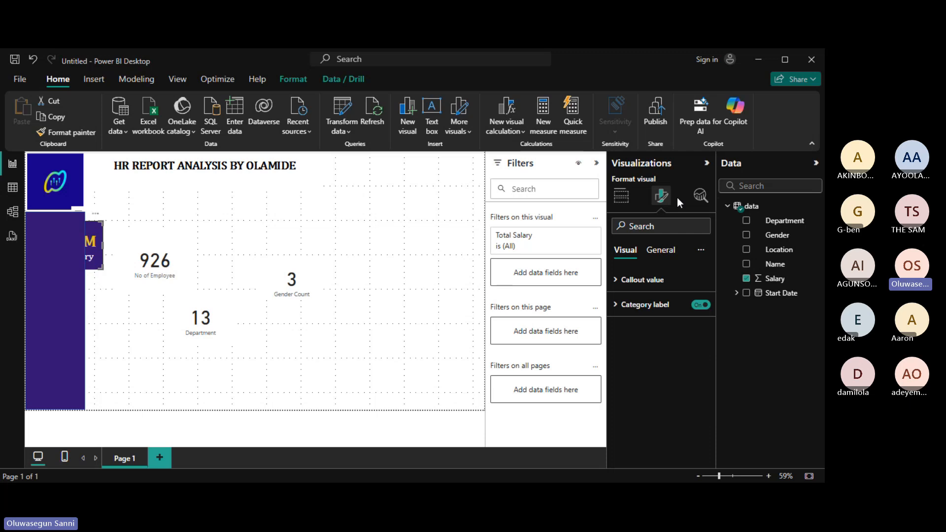
pyautogui.click(659, 253)
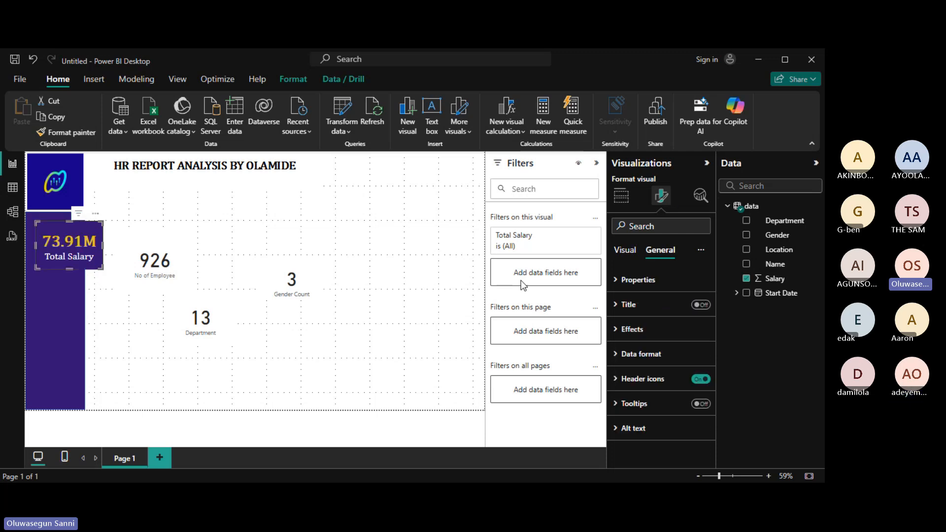
pyautogui.click(616, 333)
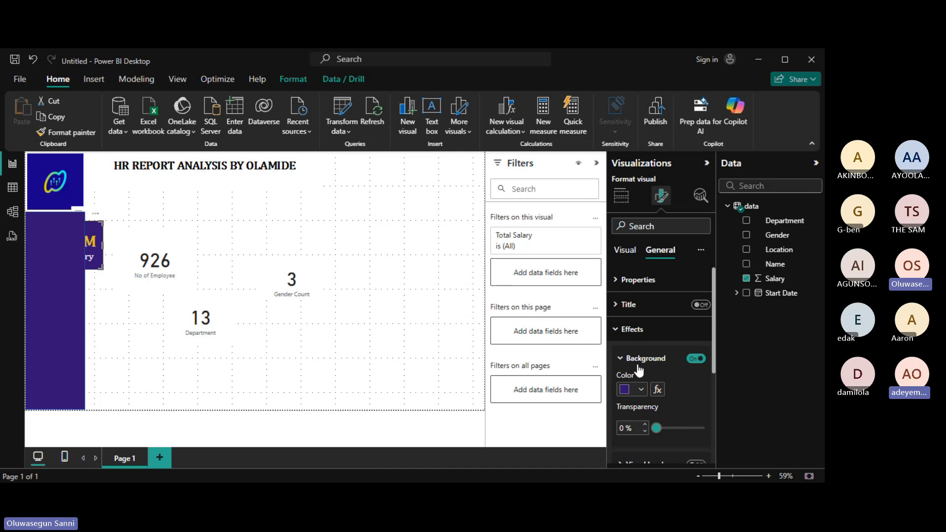
pyautogui.click(642, 389)
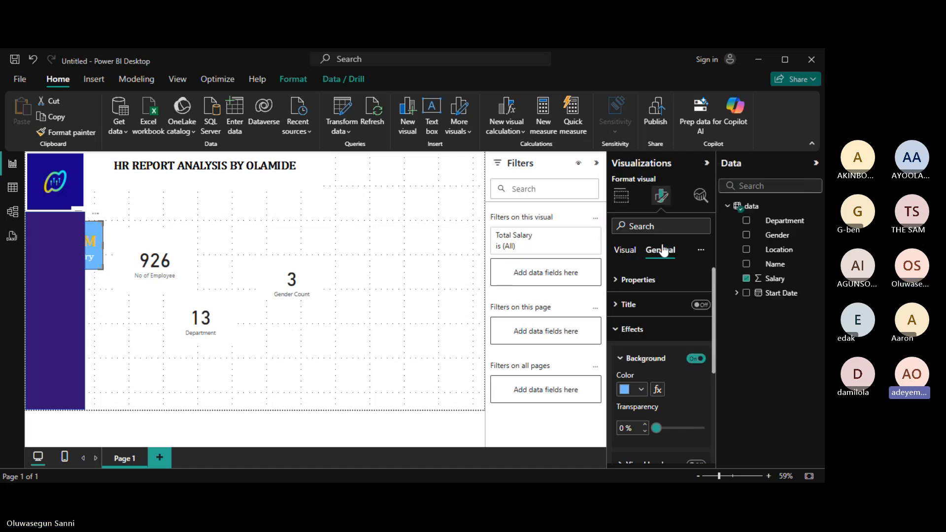
pyautogui.click(665, 250)
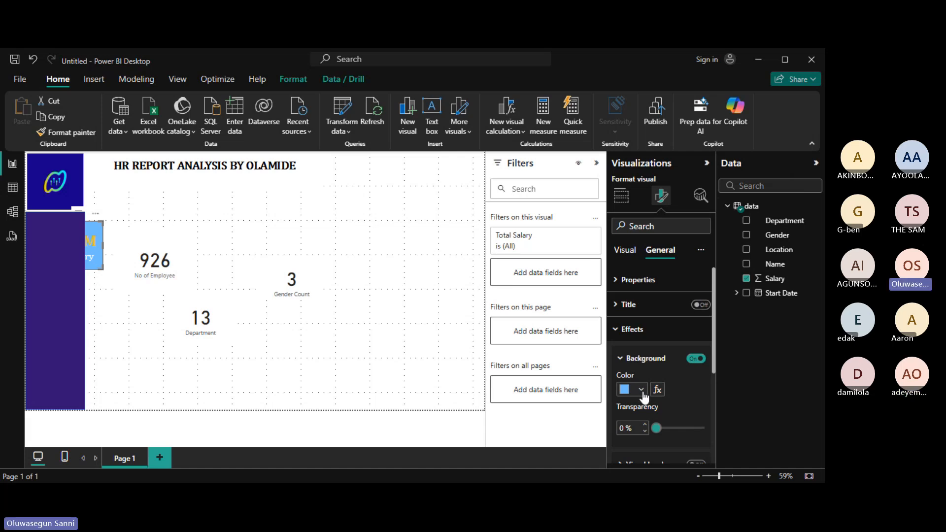
pyautogui.click(642, 390)
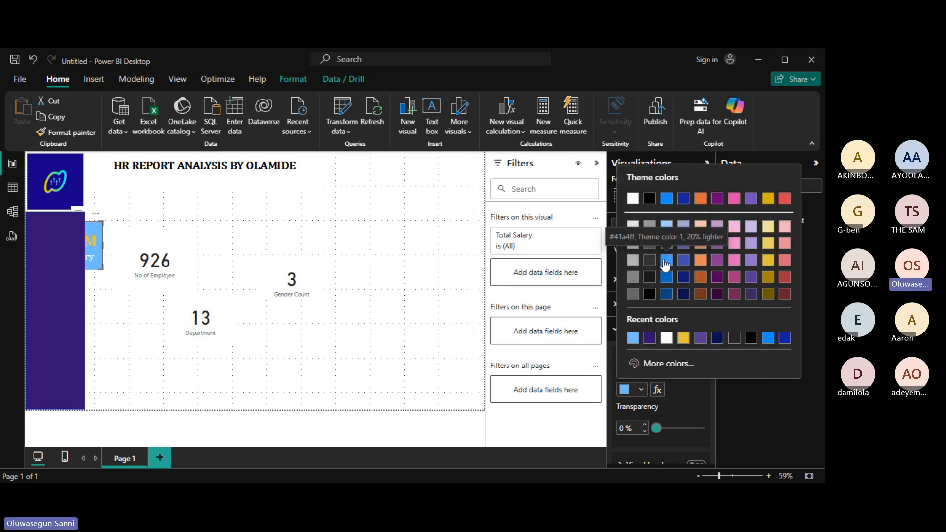
pyautogui.click(666, 265)
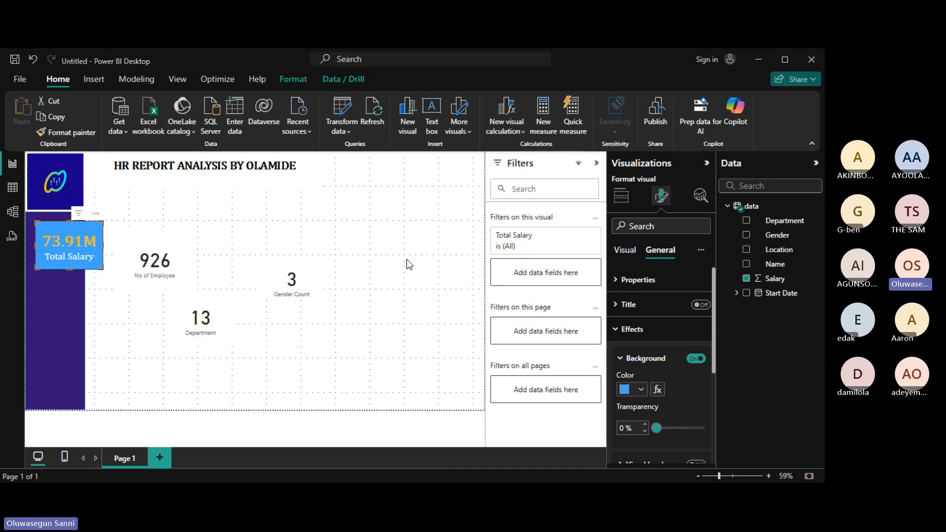
# Color the 73.91M callout value black and nudge the card slightly lower on the sidebar.
pyautogui.click(617, 334)
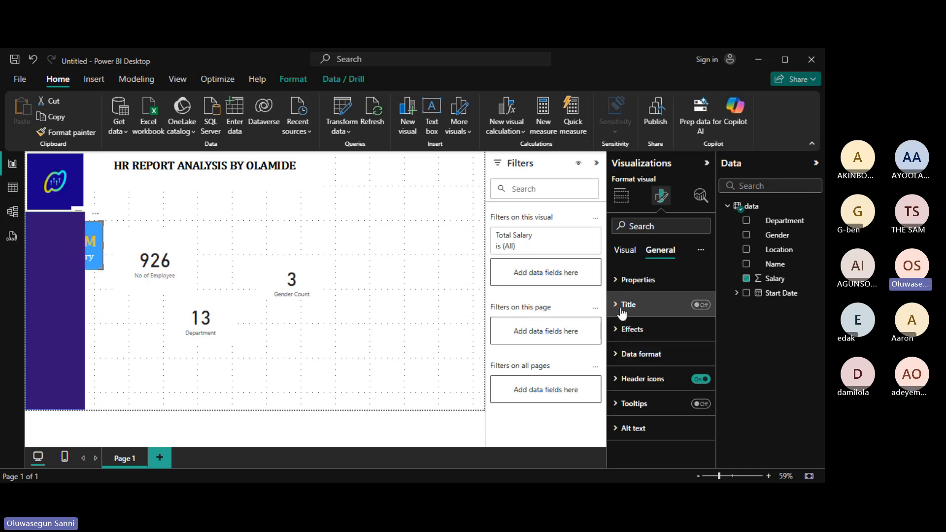
pyautogui.click(635, 251)
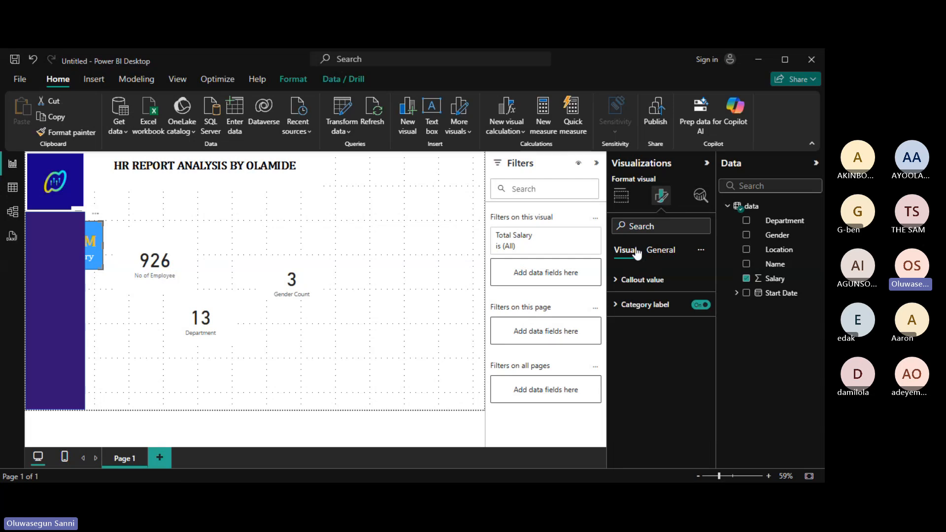
pyautogui.click(619, 280)
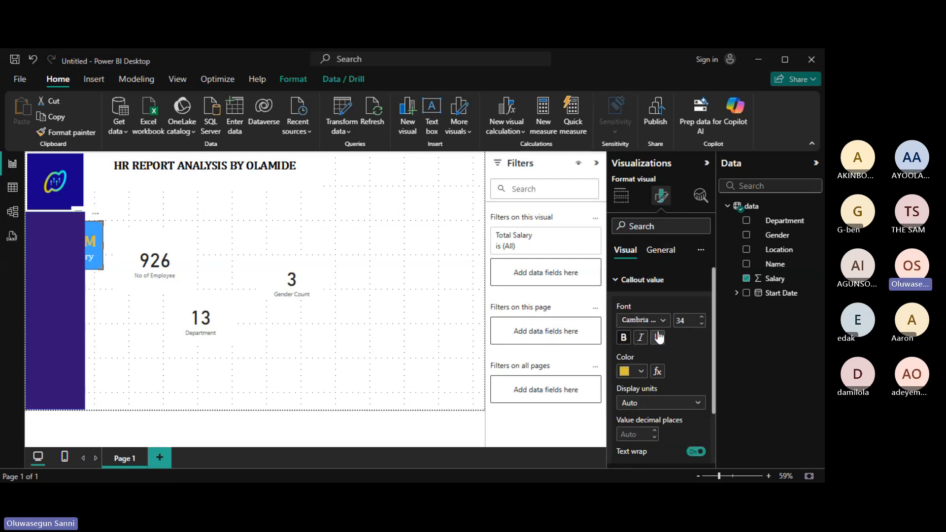
pyautogui.click(642, 372)
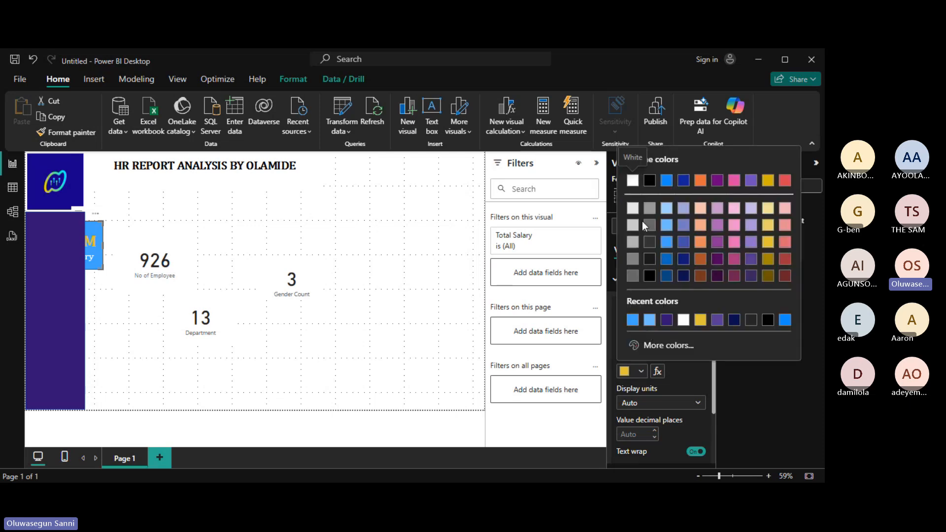
pyautogui.click(649, 181)
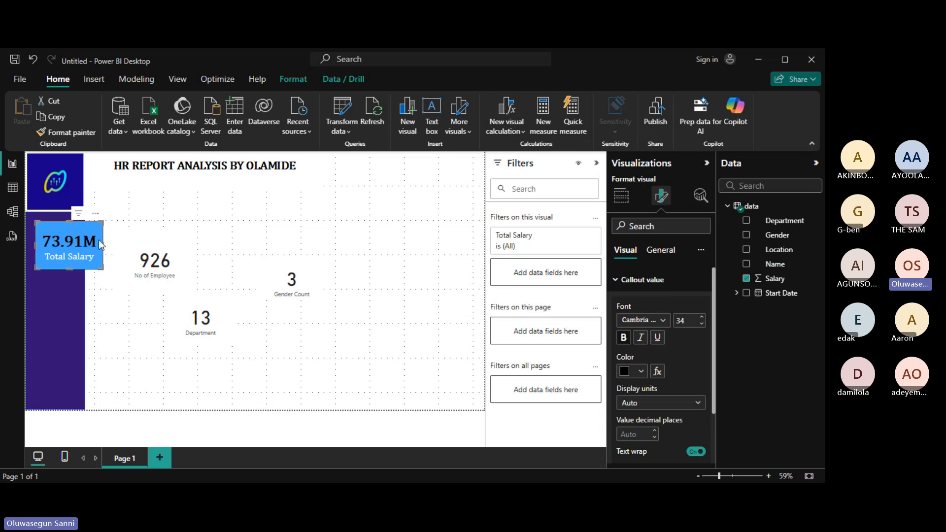
pyautogui.moveTo(70, 221); pyautogui.dragTo(69, 226)
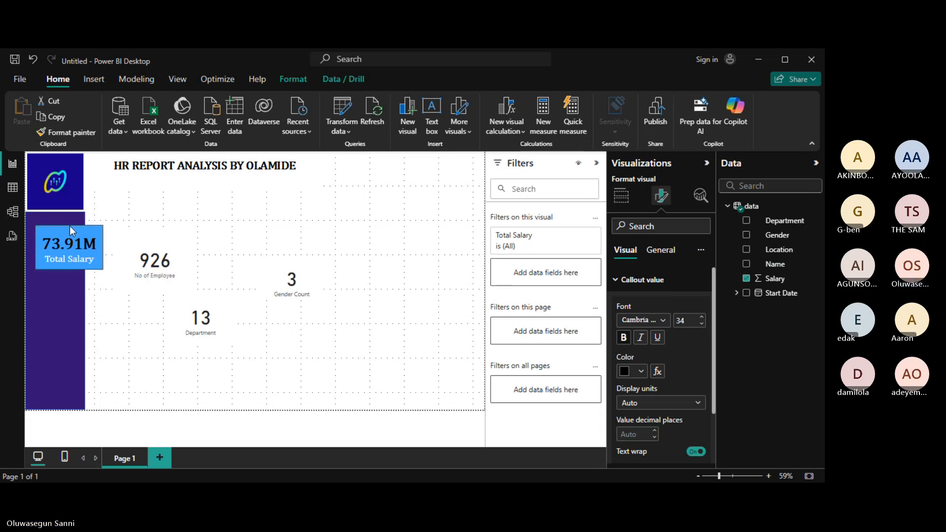
pyautogui.click(55, 312)
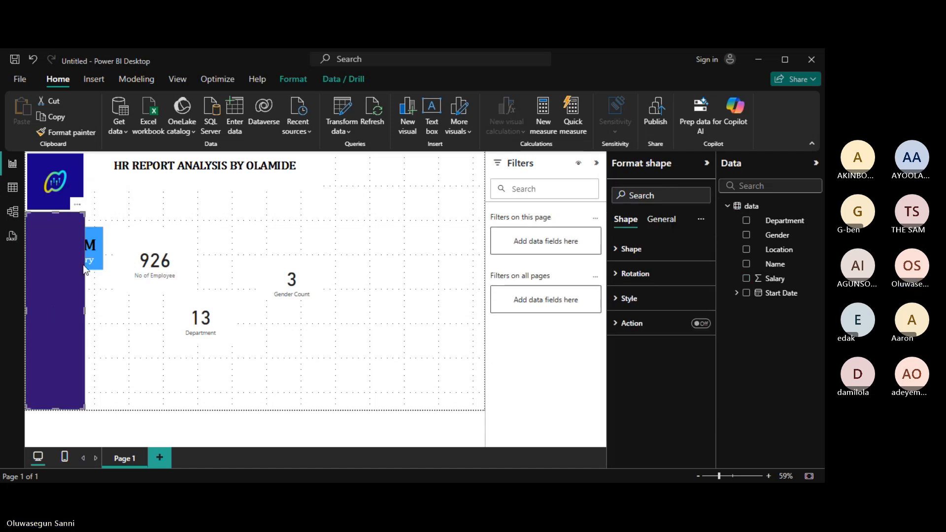
pyautogui.keyDown('ctrl'); pyautogui.click(98, 235); pyautogui.keyUp('ctrl')
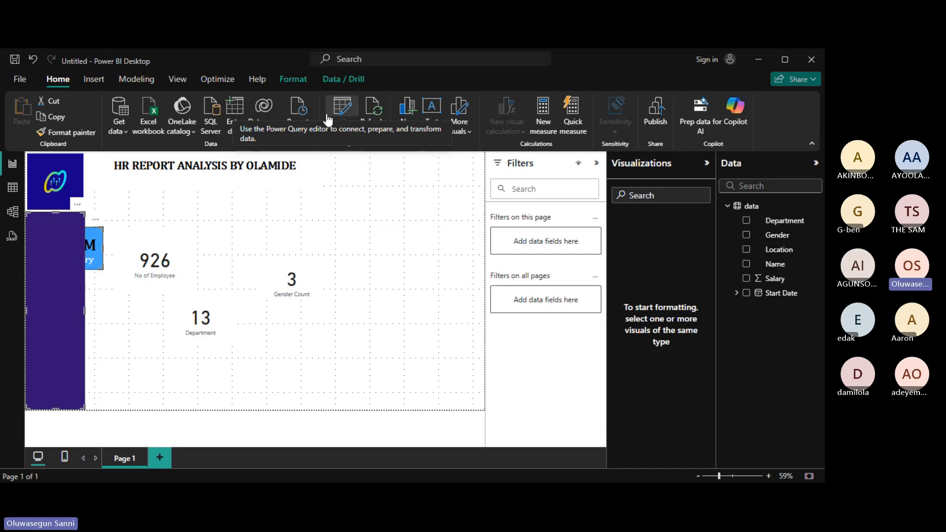
pyautogui.click(168, 81)
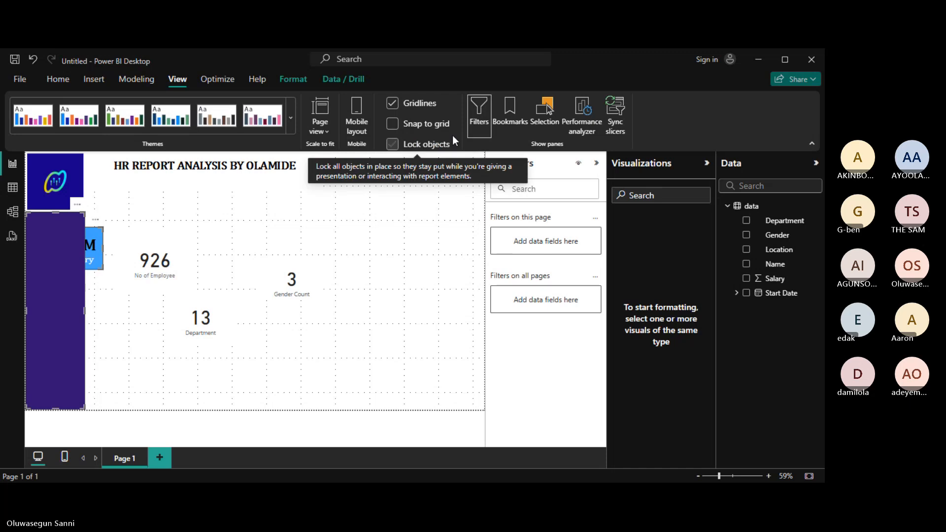
pyautogui.click(231, 84)
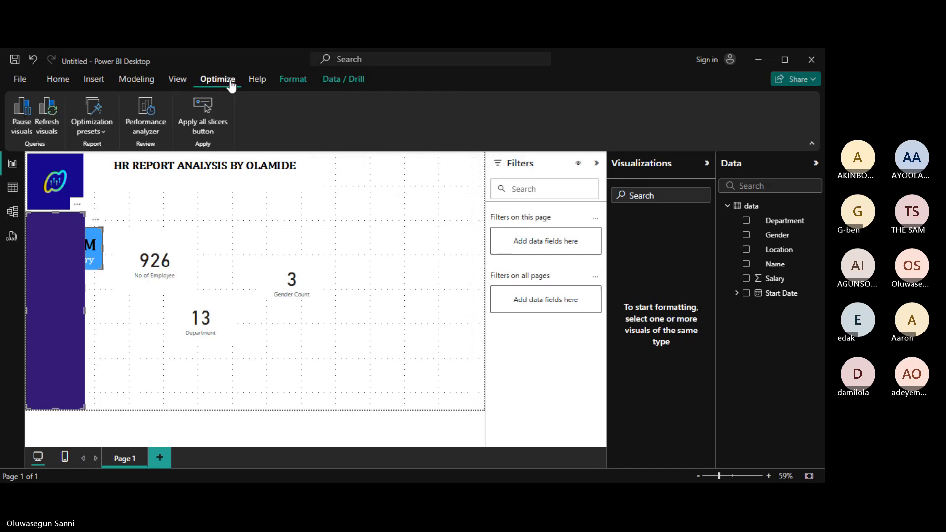
pyautogui.click(74, 82)
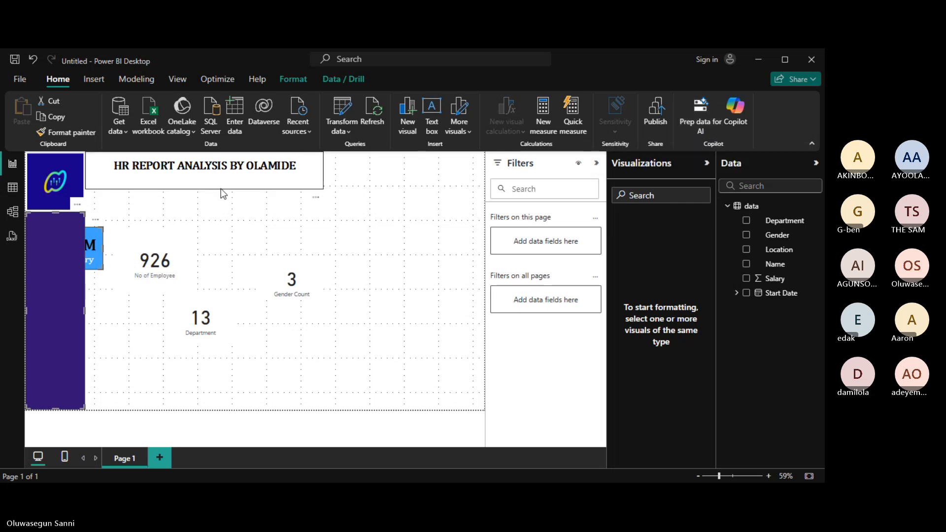
# Copy the Total Salary card's style onto the 926 No of Employee card with Format painter.
pyautogui.click(197, 215)
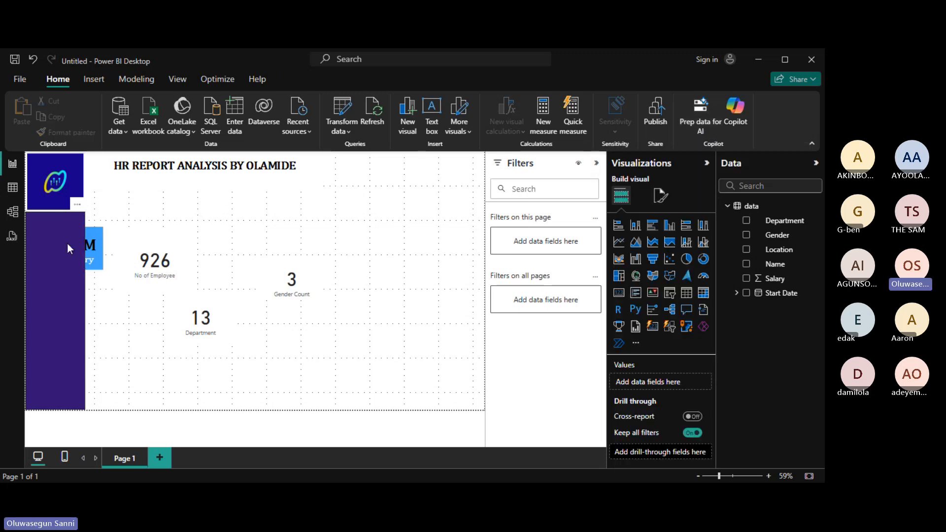
pyautogui.click(98, 243)
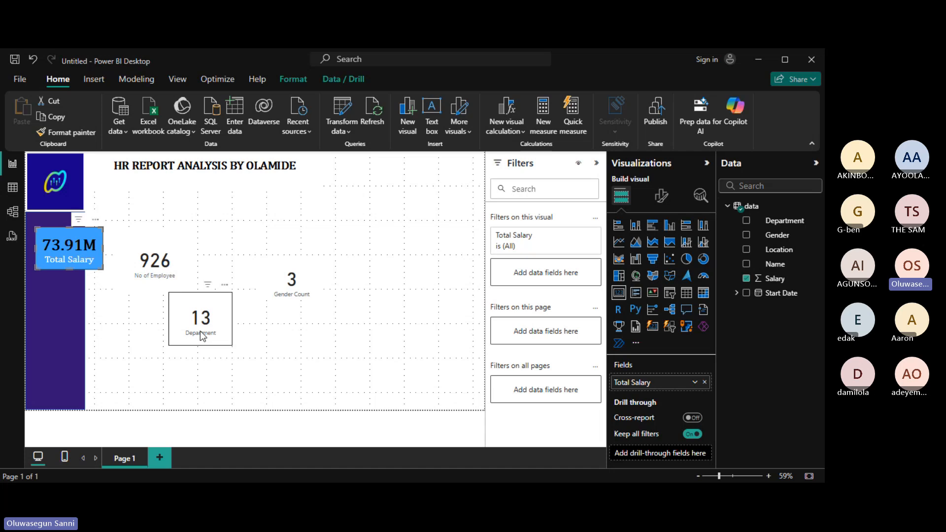
pyautogui.click(81, 138)
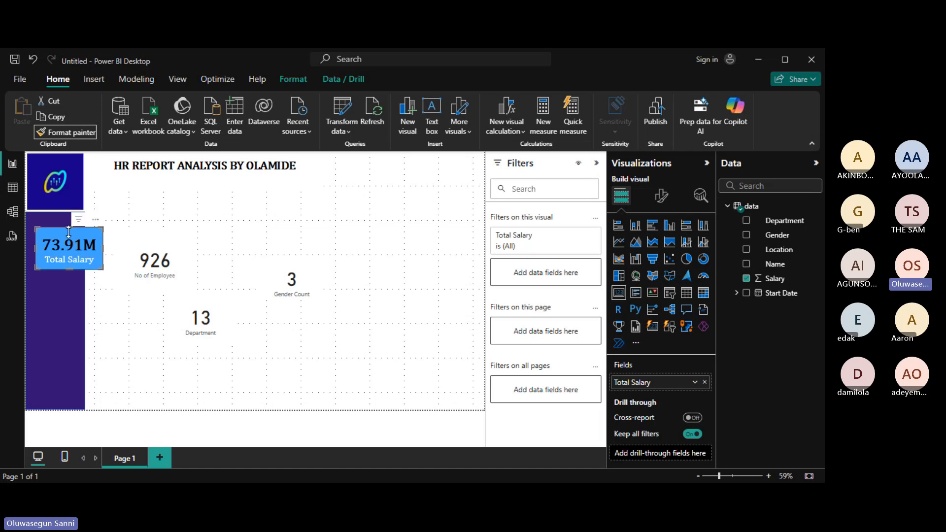
pyautogui.click(147, 245)
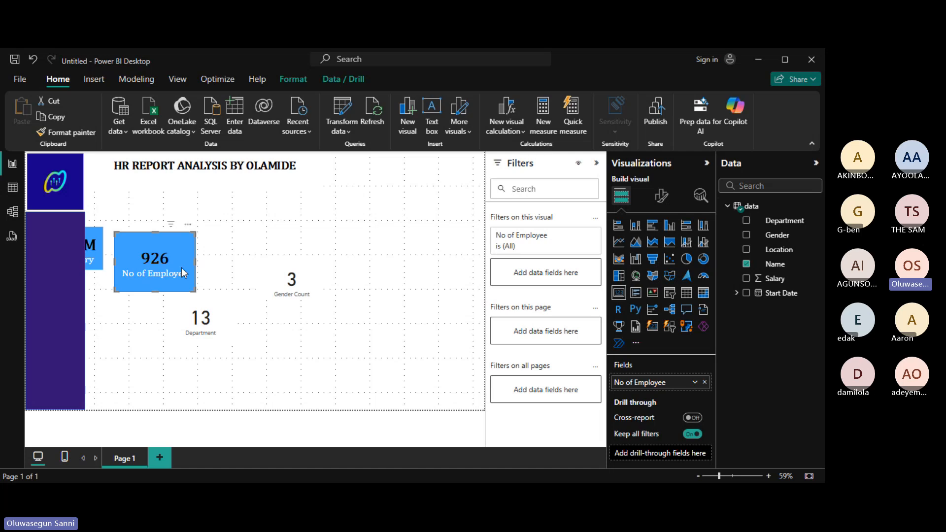
# Apply the same blue style to the 13 Department card with Format painter.
pyautogui.click(79, 132)
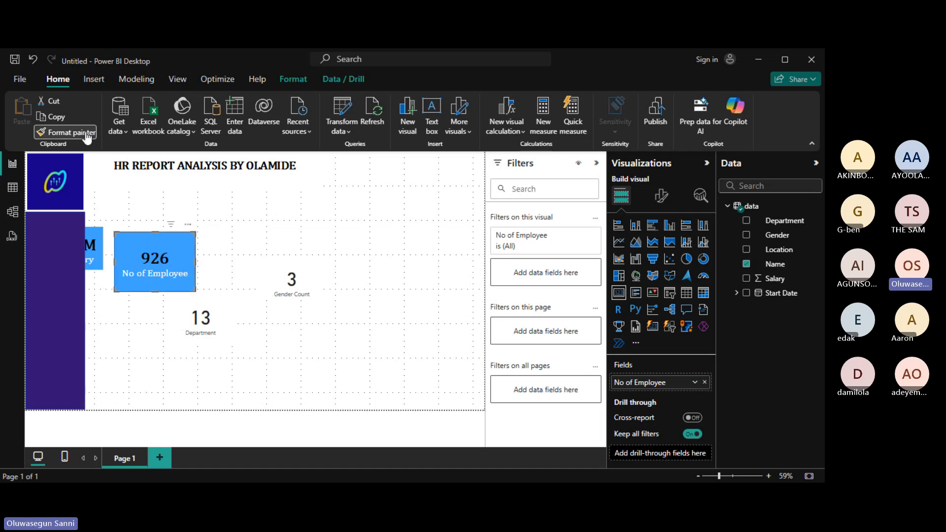
pyautogui.click(226, 316)
pyautogui.click(227, 317)
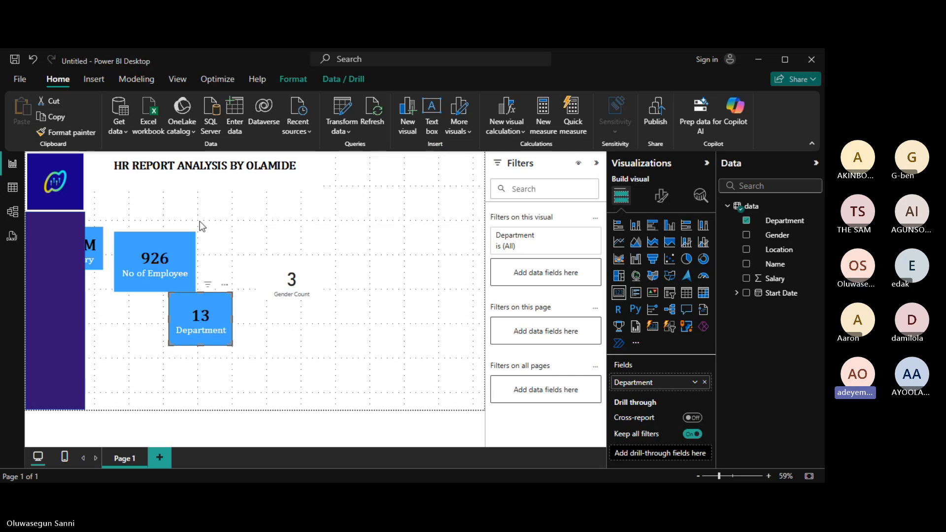
# Paint the blue style onto Gender Count, shorten the 926 card, and bring Total Salary forward.
pyautogui.click(67, 132)
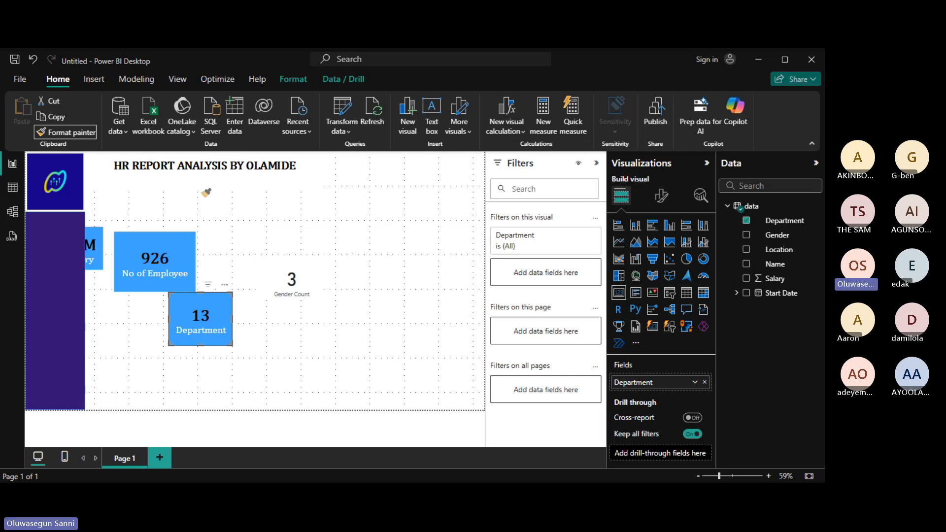
pyautogui.click(291, 279)
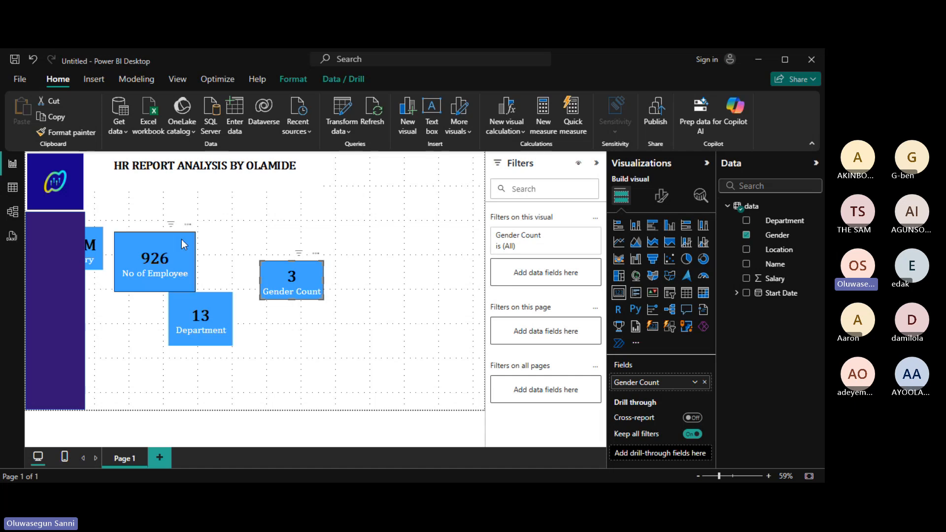
pyautogui.moveTo(181, 238); pyautogui.dragTo(179, 234)
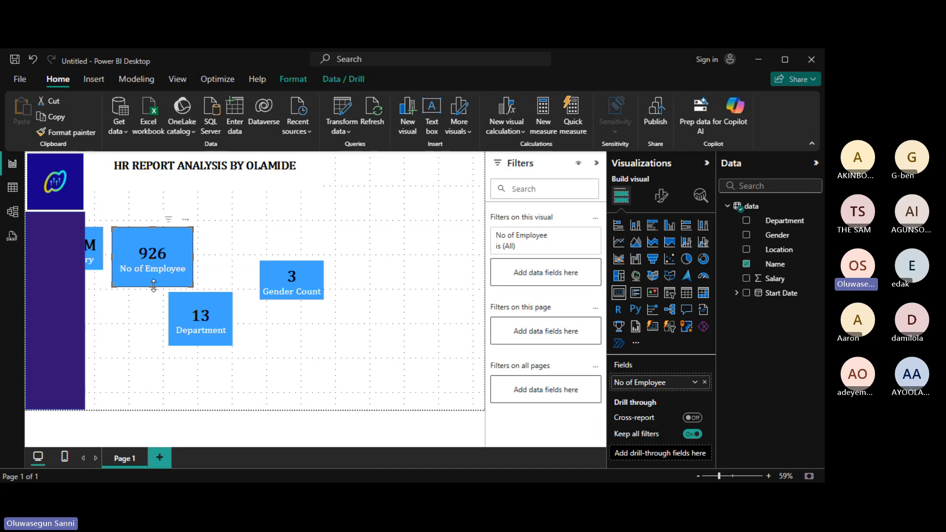
pyautogui.moveTo(154, 286); pyautogui.dragTo(146, 269)
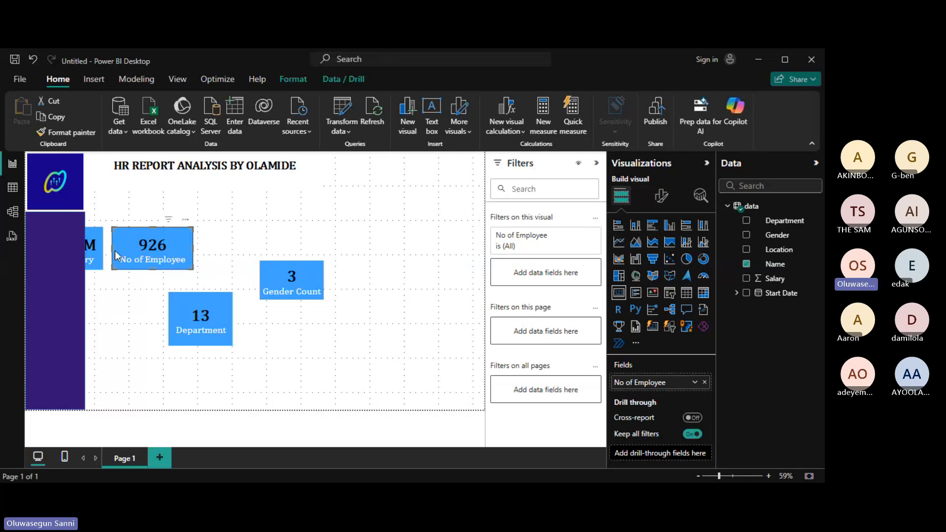
pyautogui.click(94, 241)
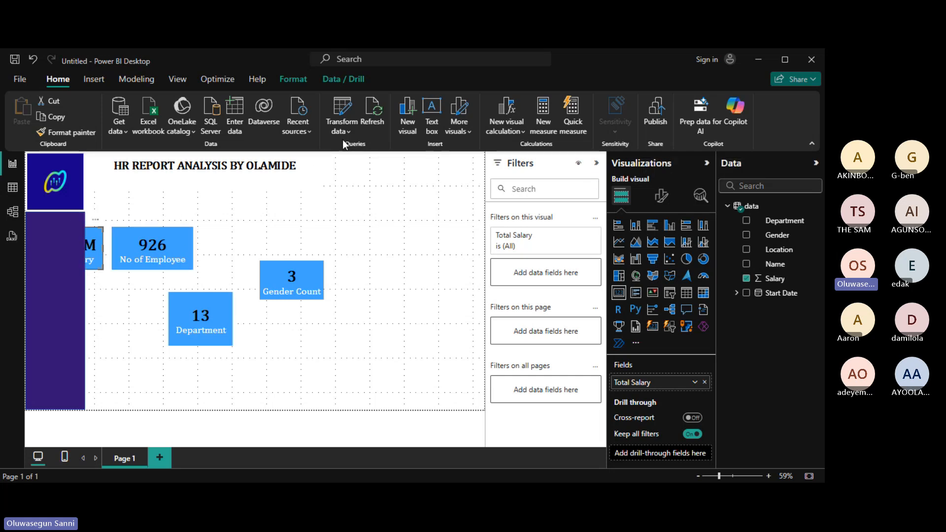
# Select the purple sidebar shape and browse the Insert, Modeling and View commands, including Page view options.
pyautogui.click(66, 317)
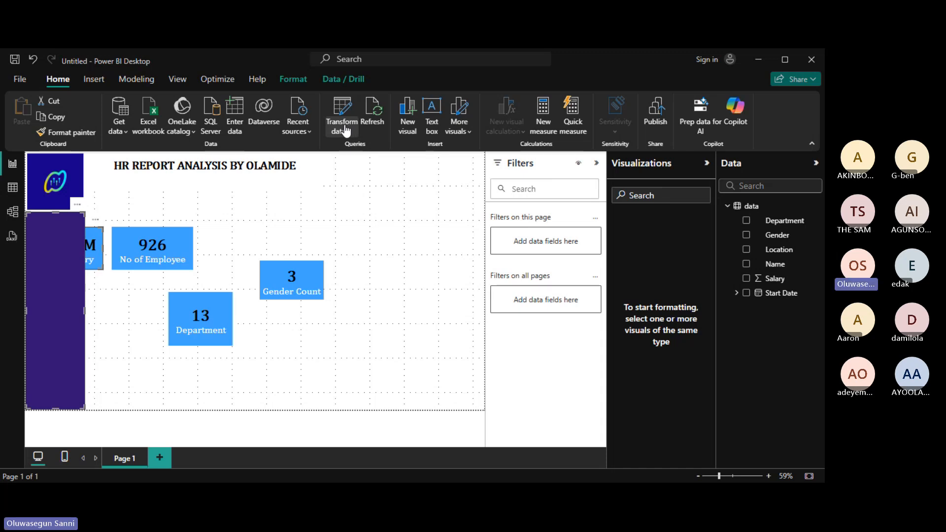
pyautogui.click(93, 79)
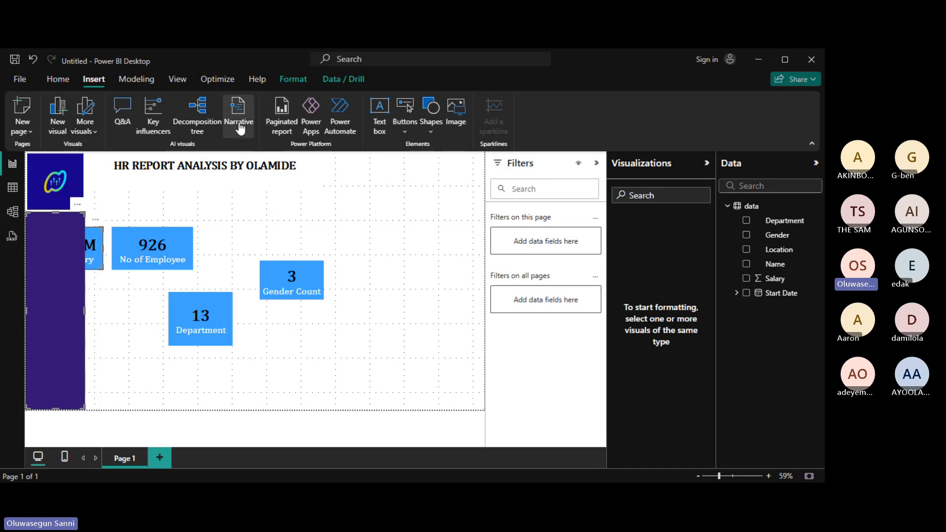
pyautogui.click(151, 80)
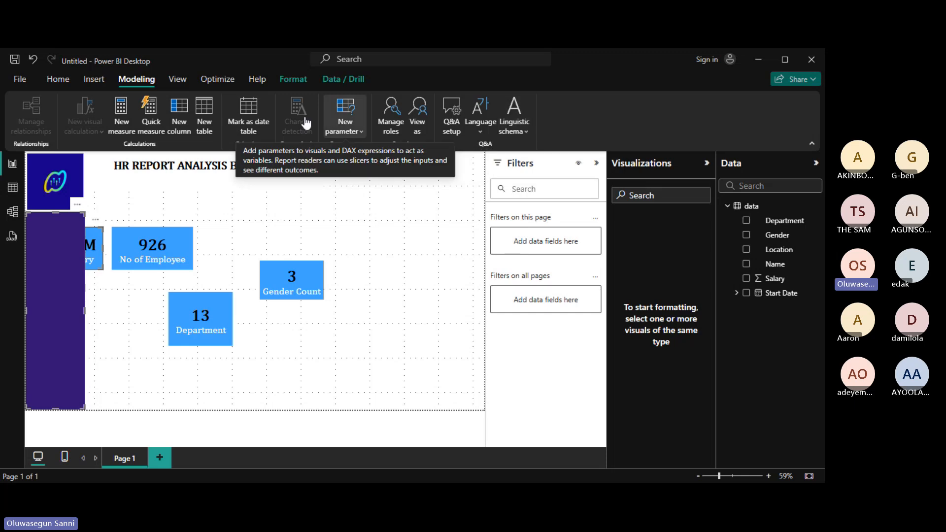
pyautogui.click(177, 80)
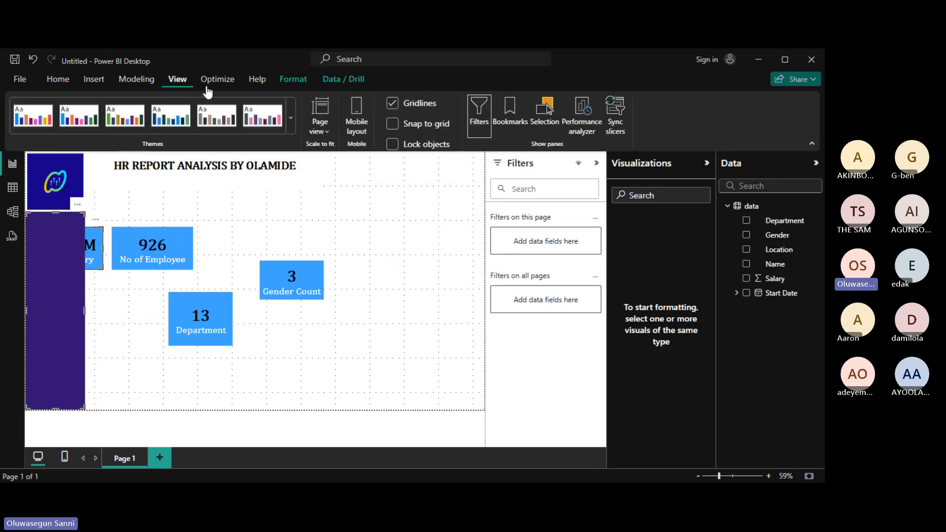
pyautogui.click(328, 139)
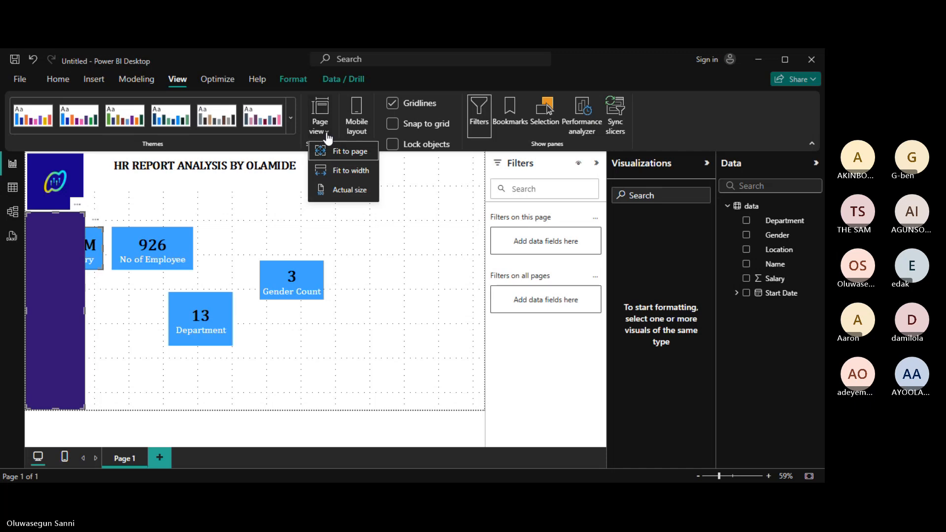
pyautogui.click(328, 139)
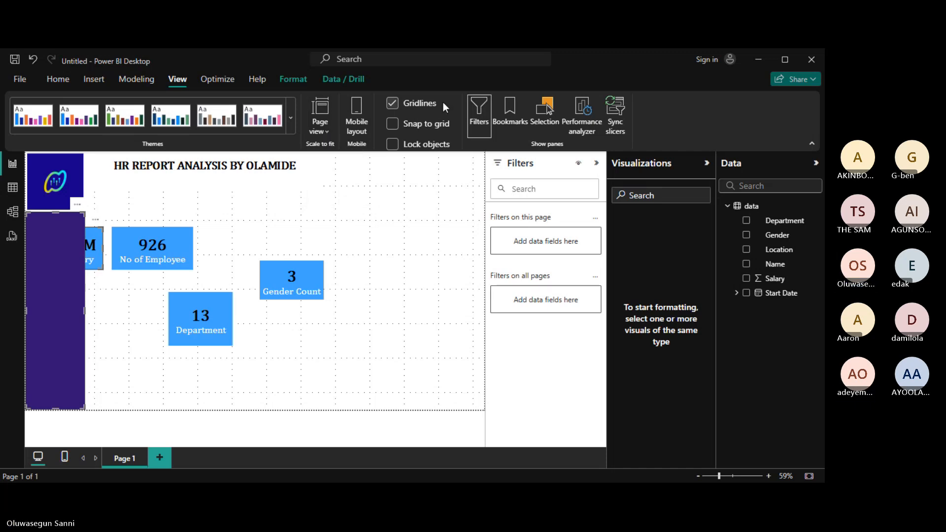
# Show the Selection pane listing the Shape, Card, Image and Text box layers, with nothing selected.
pyautogui.click(558, 129)
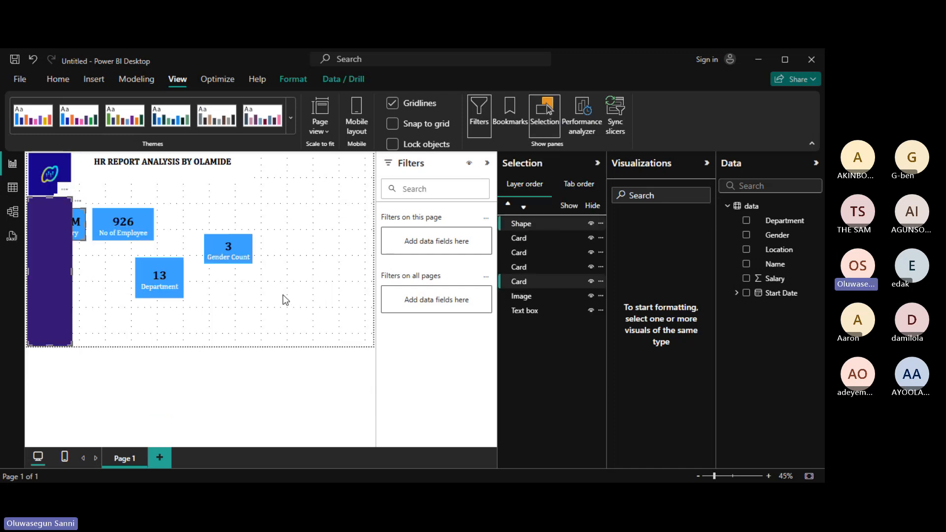
pyautogui.click(283, 295)
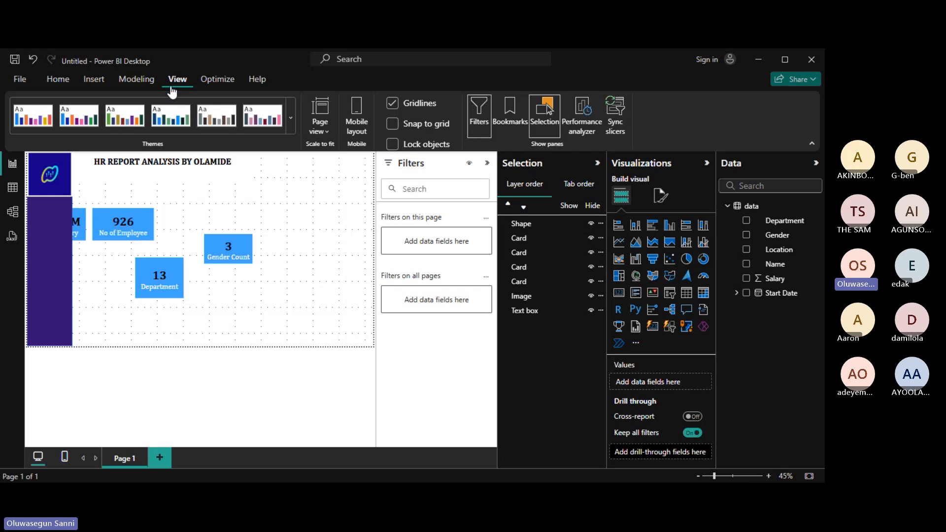
pyautogui.click(56, 83)
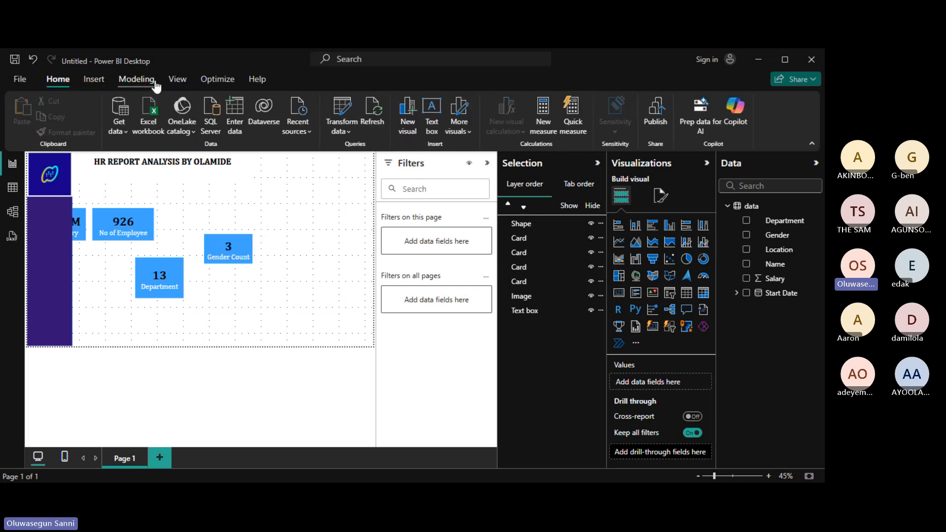
pyautogui.click(188, 87)
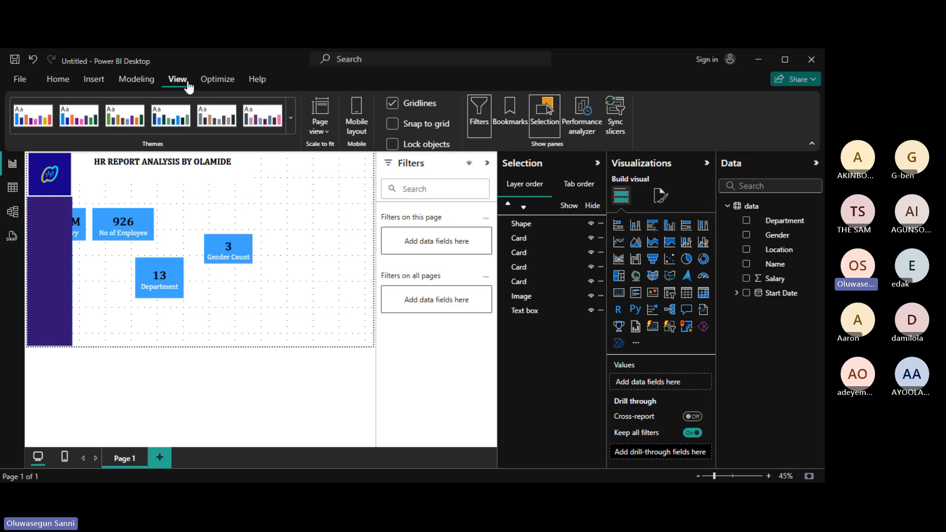
# Step through the four Card, Text box and Image layers in the Selection pane to identify them.
pyautogui.click(546, 127)
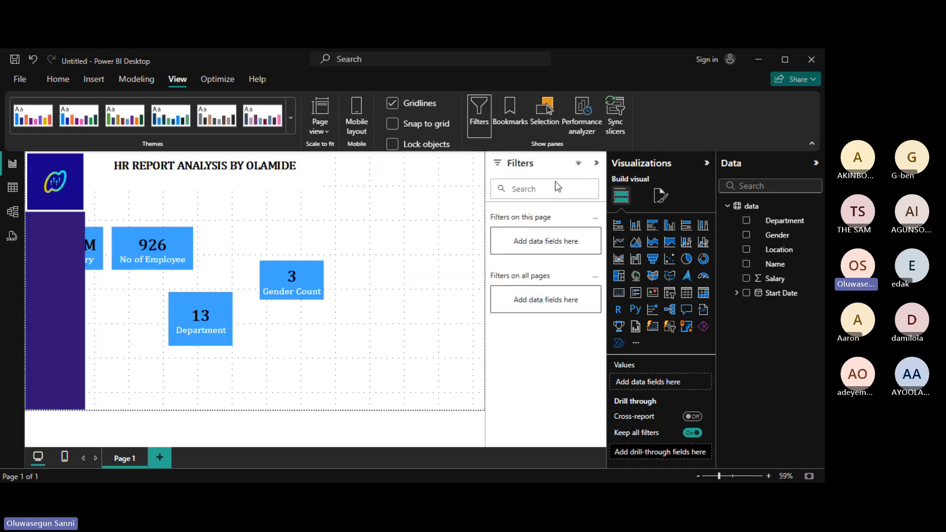
pyautogui.click(546, 121)
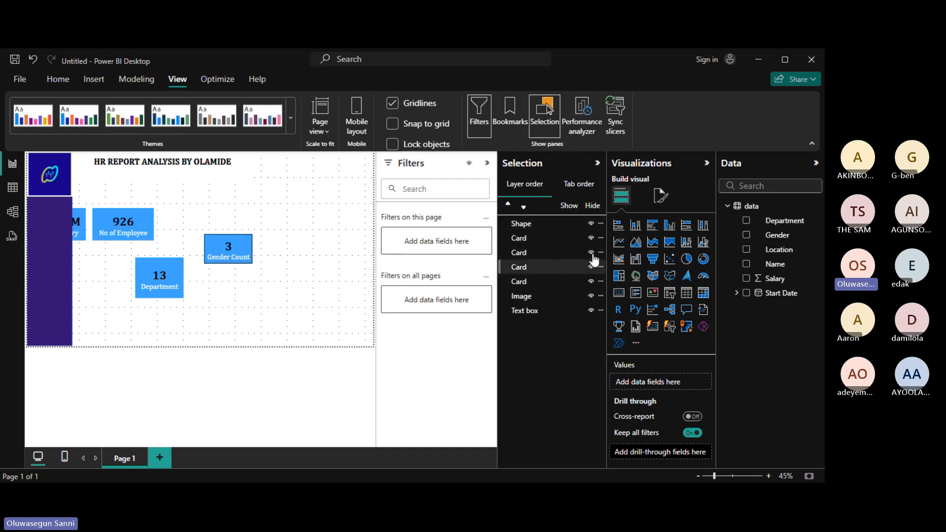
pyautogui.click(521, 242)
pyautogui.click(522, 251)
pyautogui.click(521, 267)
pyautogui.click(521, 281)
pyautogui.click(521, 228)
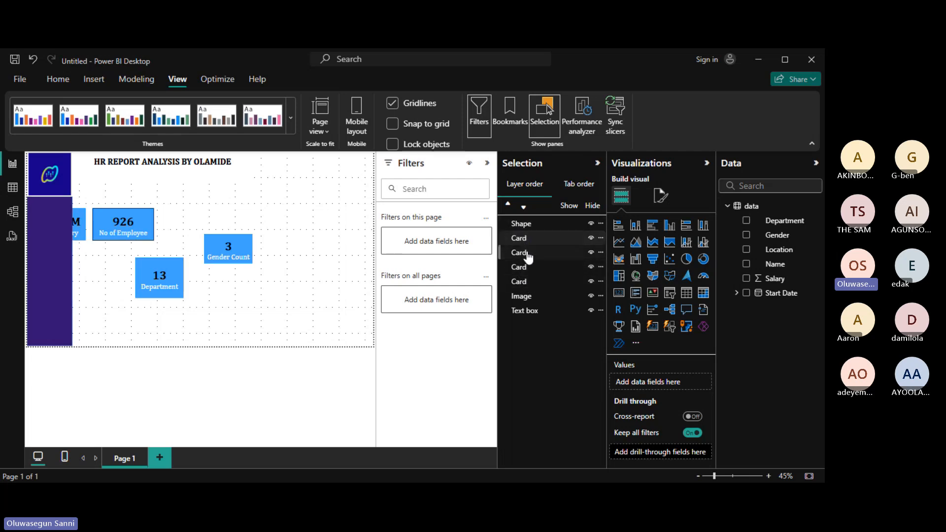
pyautogui.click(527, 310)
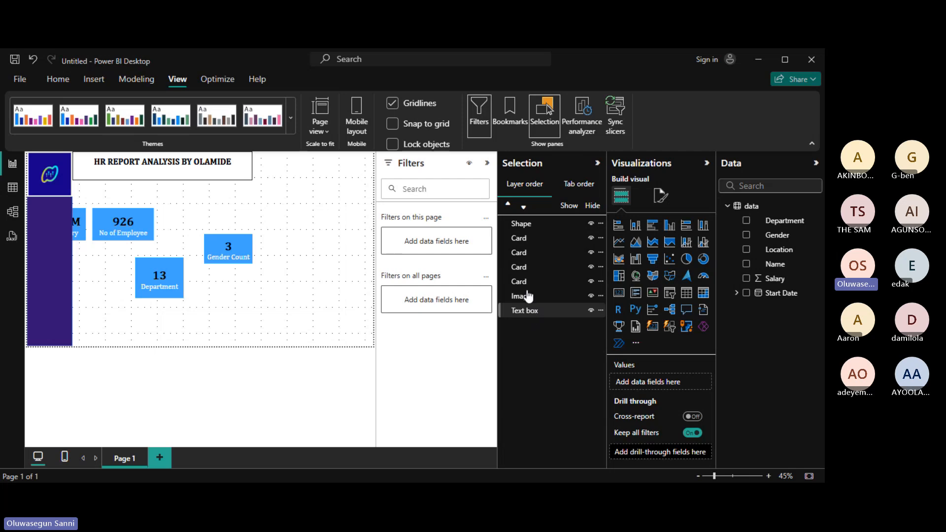
pyautogui.click(526, 297)
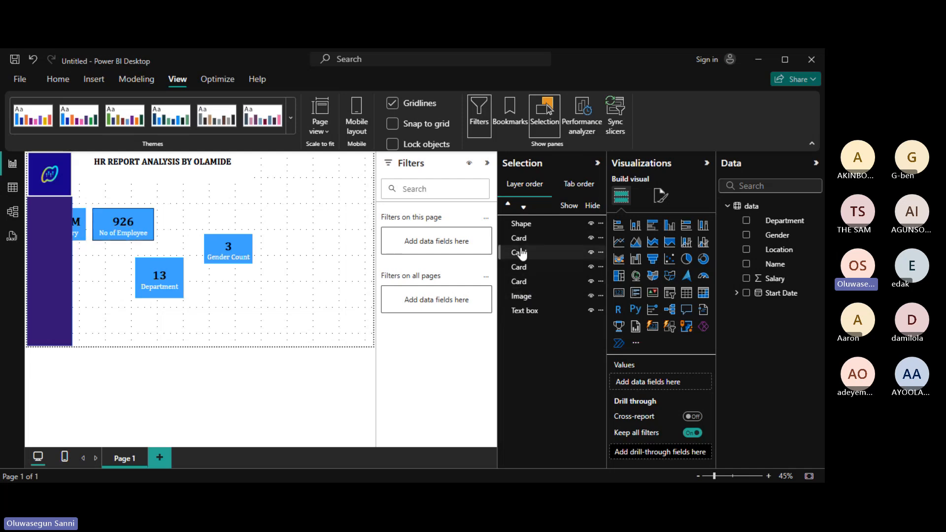
# Drag the purple Shape layer below the four Card layers so it sits behind them.
pyautogui.click(527, 226)
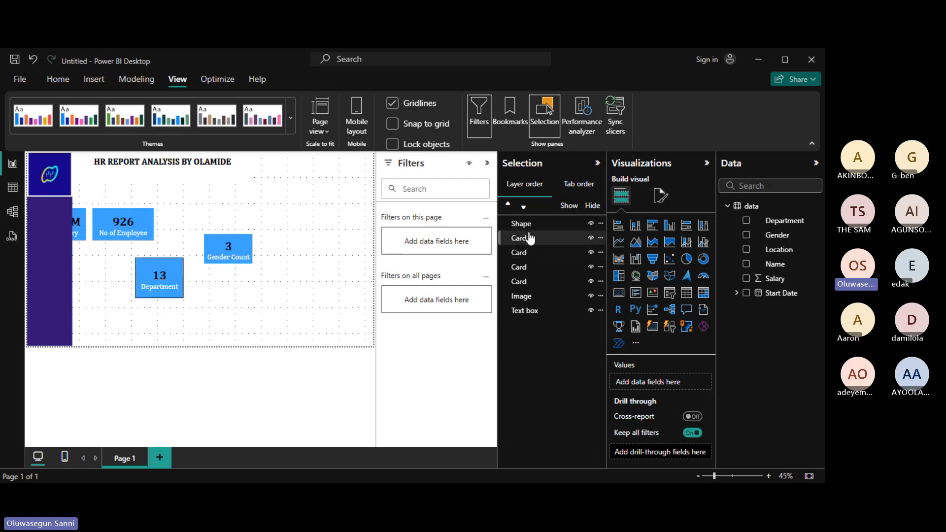
pyautogui.click(524, 297)
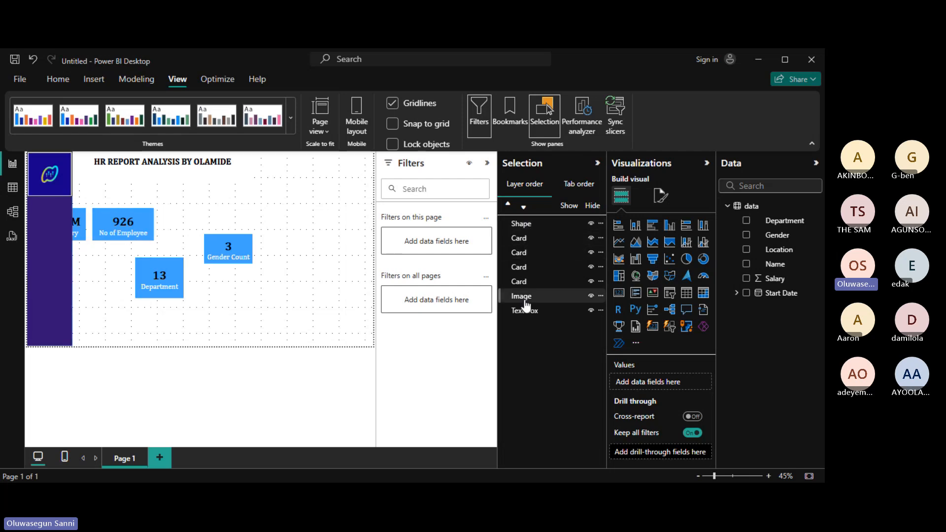
pyautogui.click(517, 224)
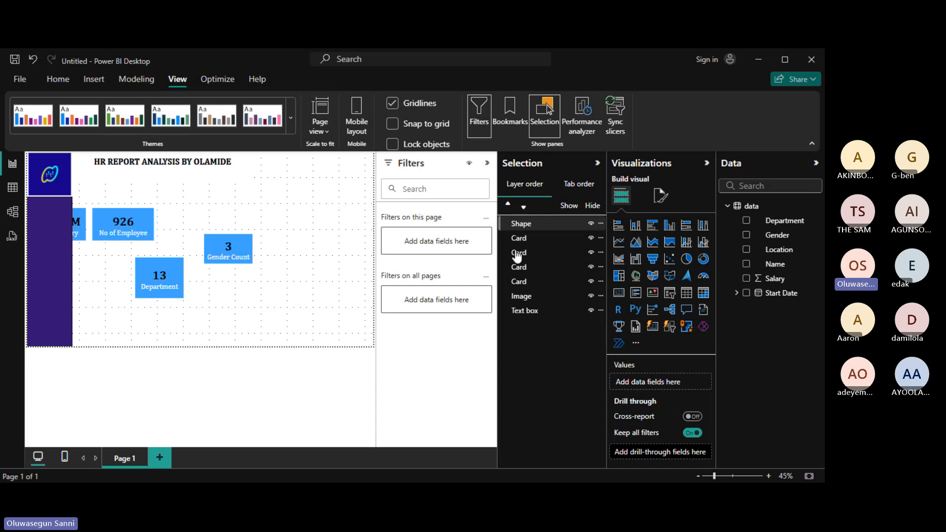
pyautogui.moveTo(517, 257); pyautogui.dragTo(521, 289)
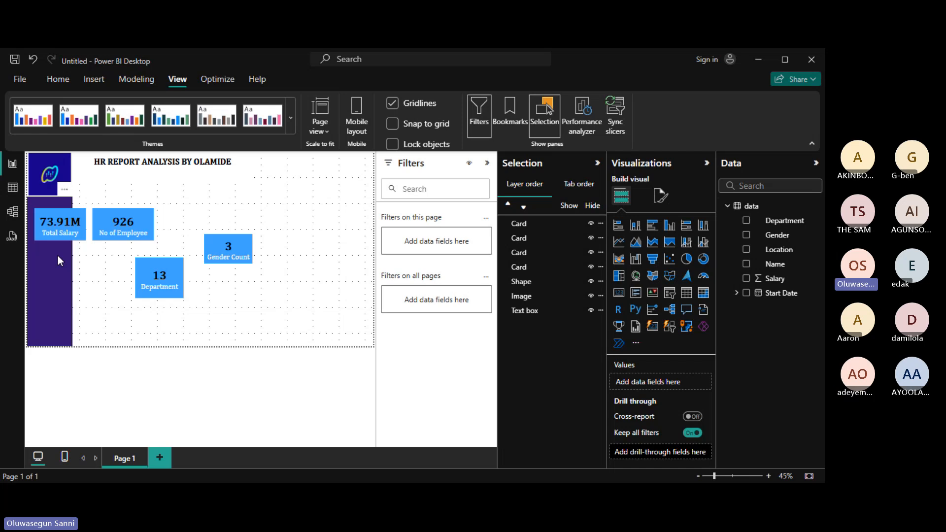
# Stack the No of Employee and Department cards under Total Salary on the purple strip, matching widths.
pyautogui.moveTo(150, 230); pyautogui.dragTo(92, 267)
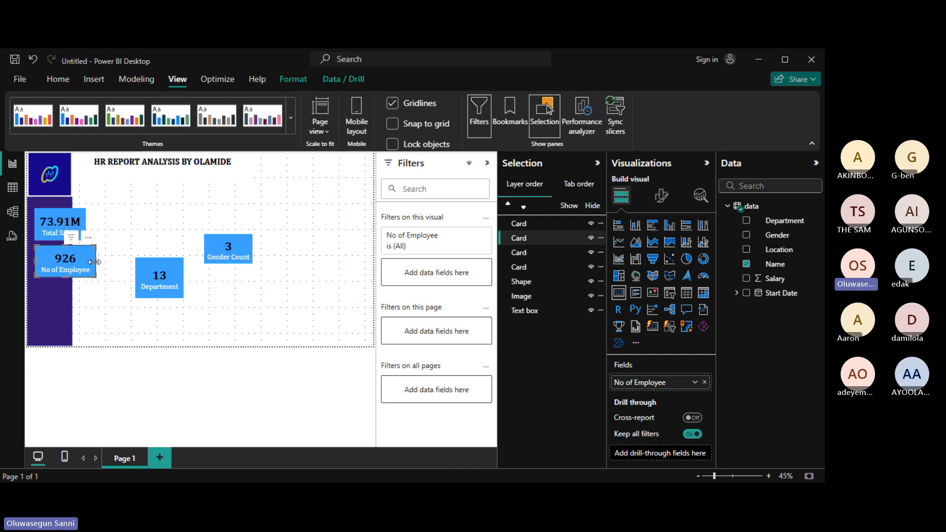
pyautogui.moveTo(94, 262); pyautogui.dragTo(86, 263)
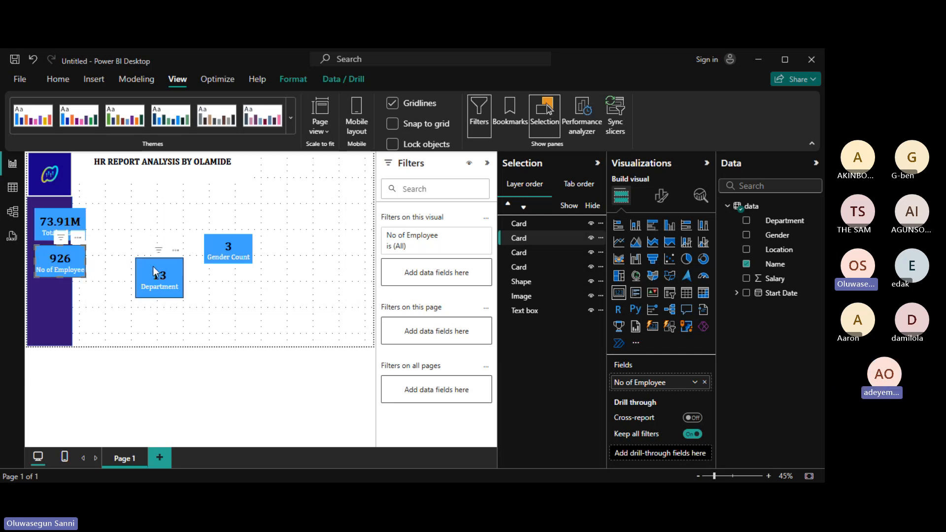
pyautogui.moveTo(154, 271); pyautogui.dragTo(110, 252)
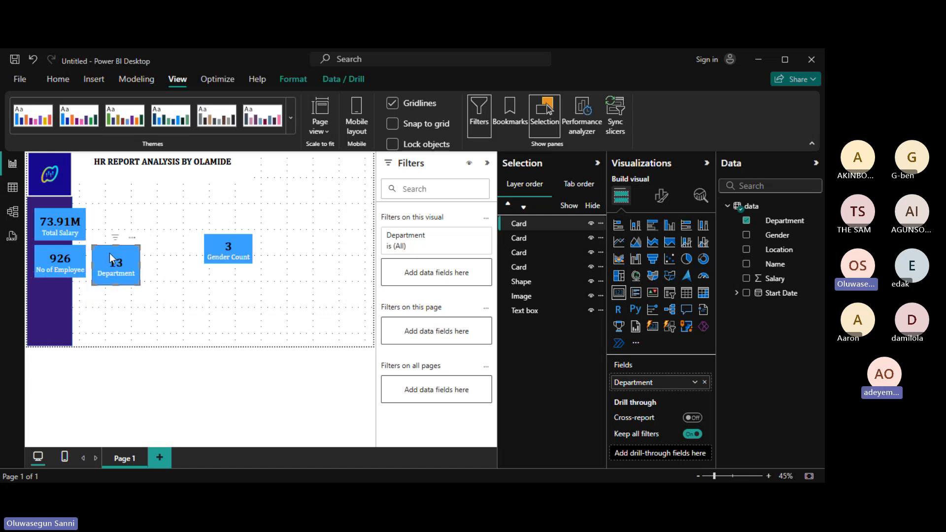
pyautogui.moveTo(115, 286); pyautogui.dragTo(118, 283)
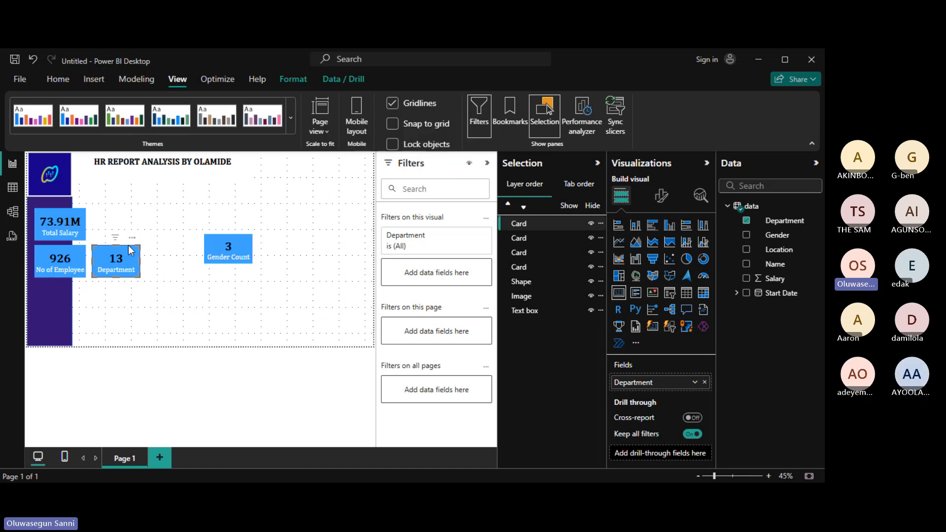
pyautogui.moveTo(131, 250); pyautogui.dragTo(87, 303)
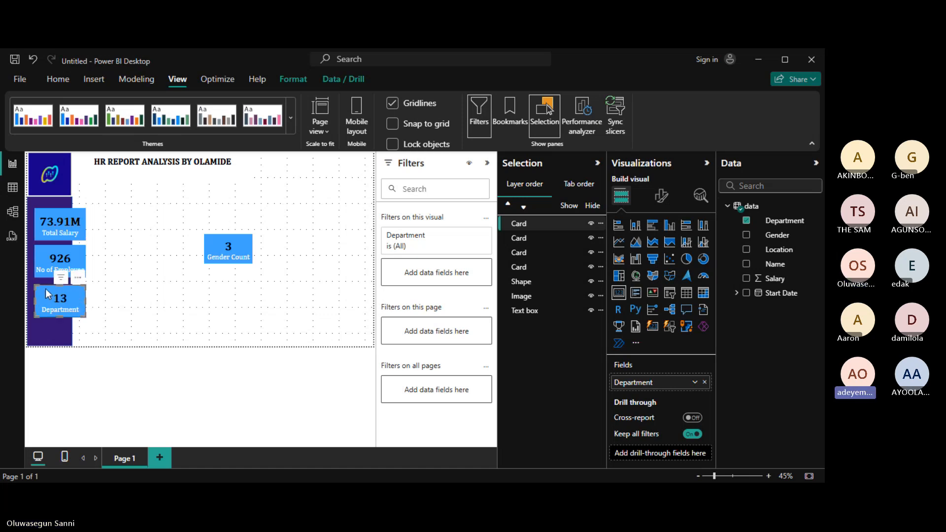
pyautogui.moveTo(47, 292); pyautogui.dragTo(48, 284)
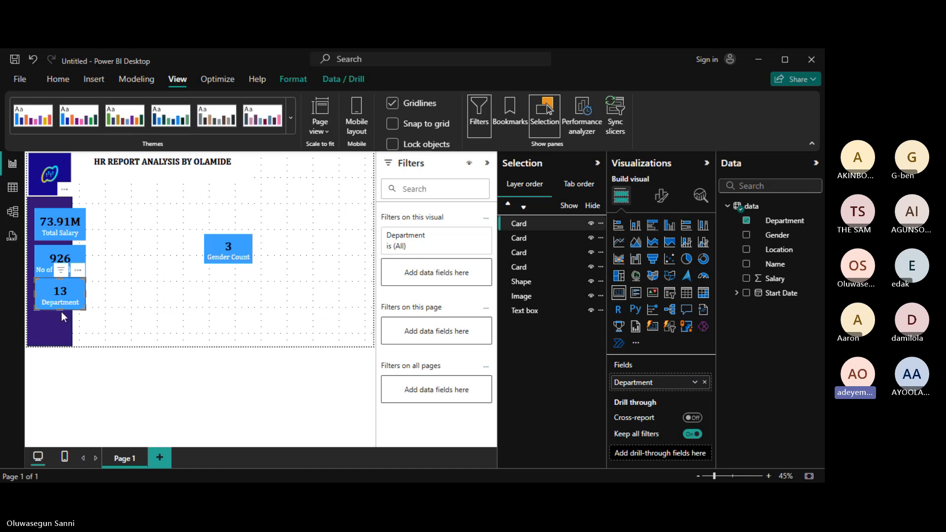
pyautogui.press('Down')
pyautogui.press('Down')
pyautogui.press('Down')
pyautogui.press('Down')
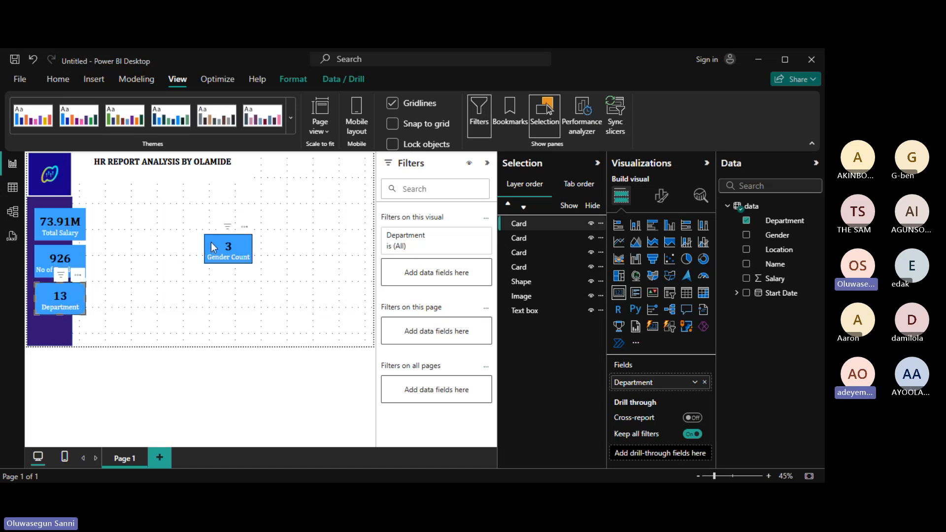
# Place the Gender Count card at the bottom, match its width, and align all four cards.
pyautogui.moveTo(213, 248); pyautogui.dragTo(41, 340)
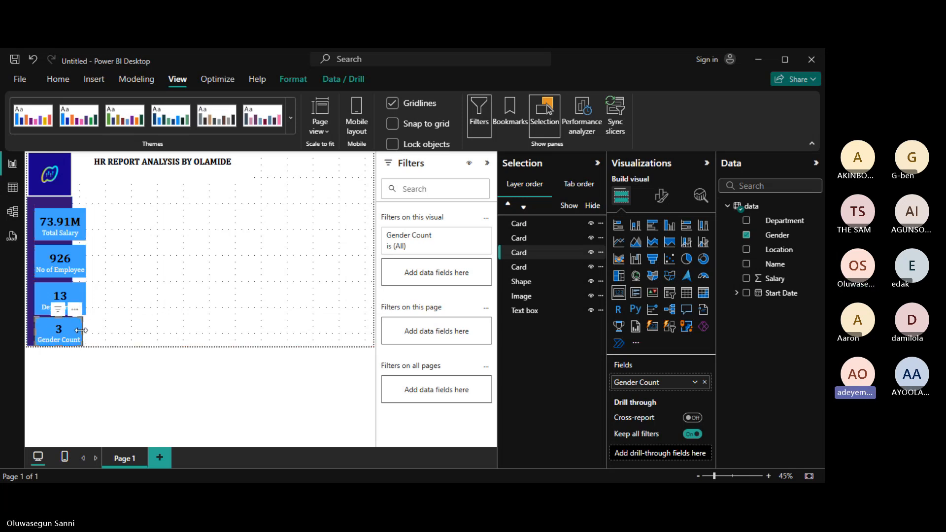
pyautogui.moveTo(81, 330); pyautogui.dragTo(88, 335)
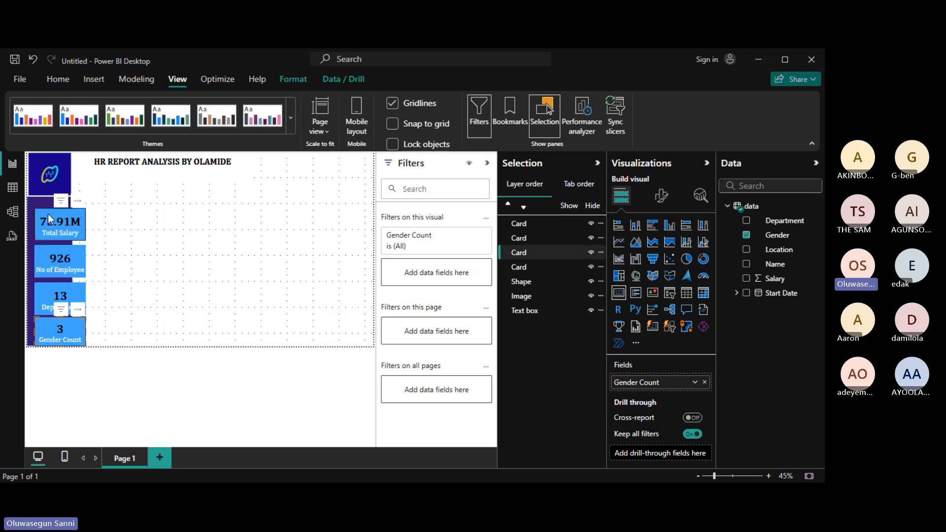
pyautogui.moveTo(48, 212); pyautogui.dragTo(48, 208)
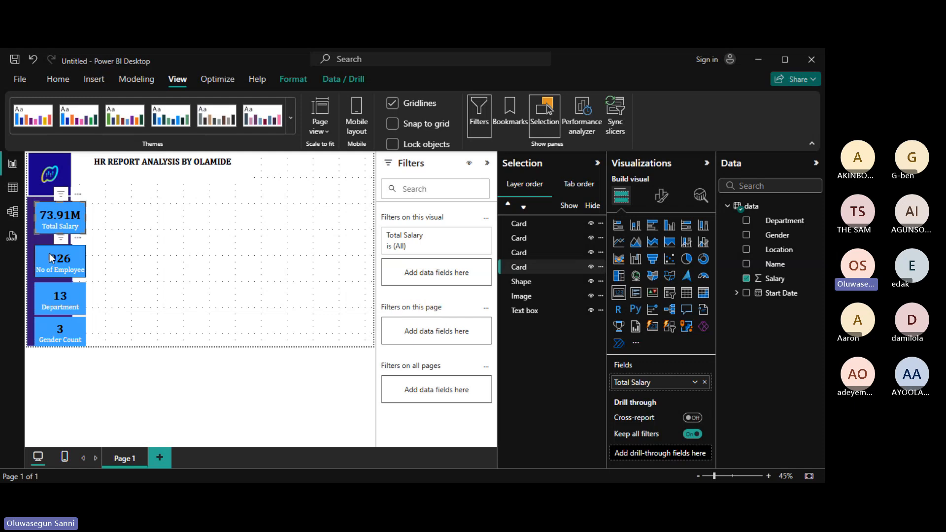
pyautogui.moveTo(52, 259); pyautogui.dragTo(51, 253)
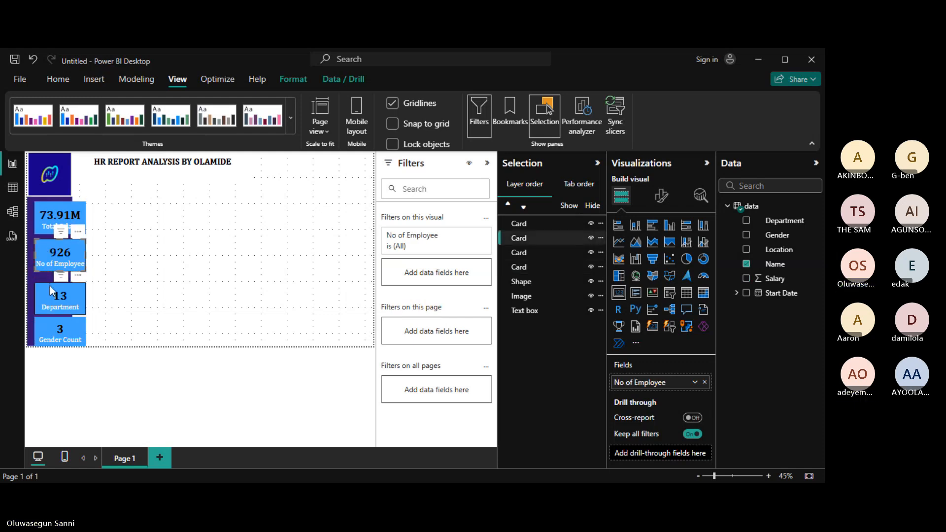
pyautogui.moveTo(51, 291); pyautogui.dragTo(52, 285)
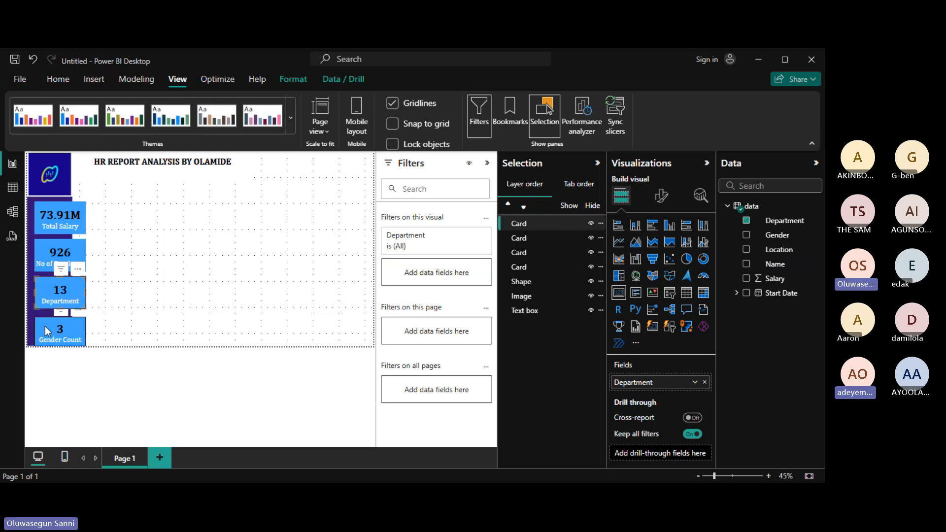
pyautogui.moveTo(47, 329); pyautogui.dragTo(47, 322)
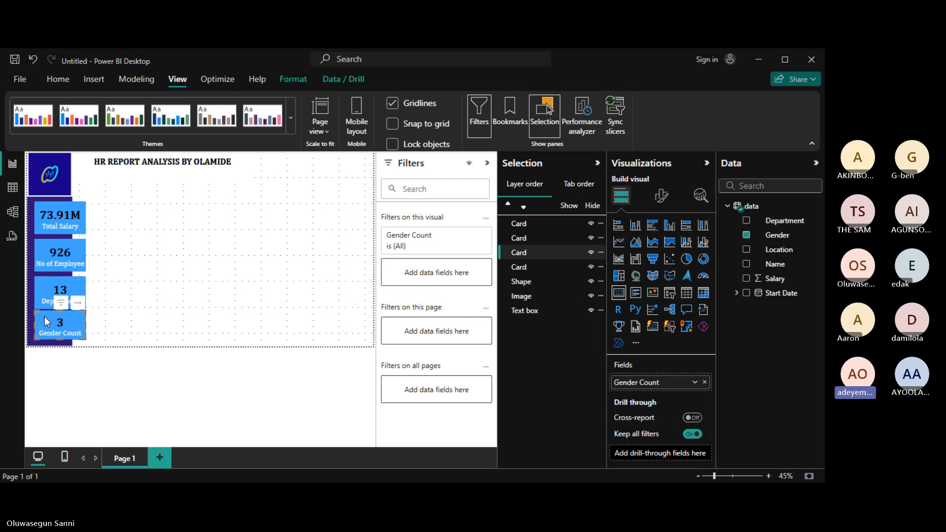
pyautogui.press('Down')
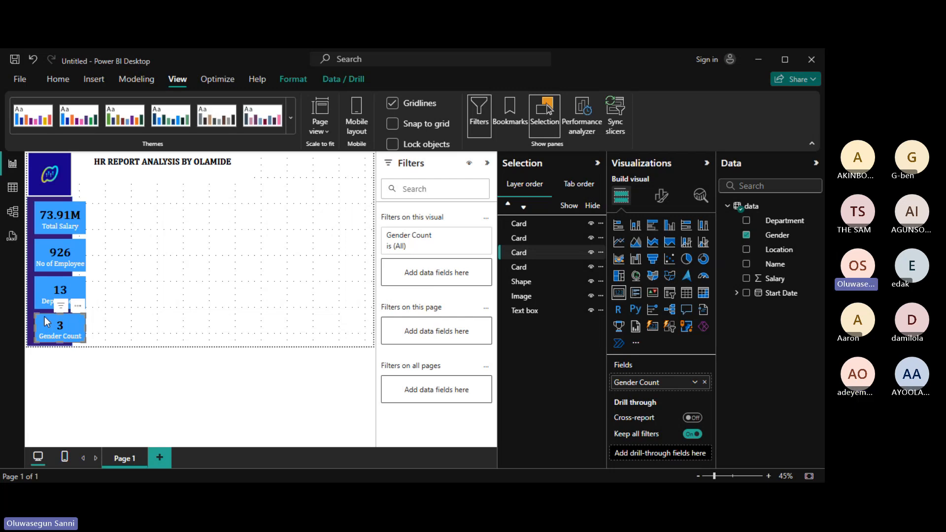
pyautogui.click(238, 270)
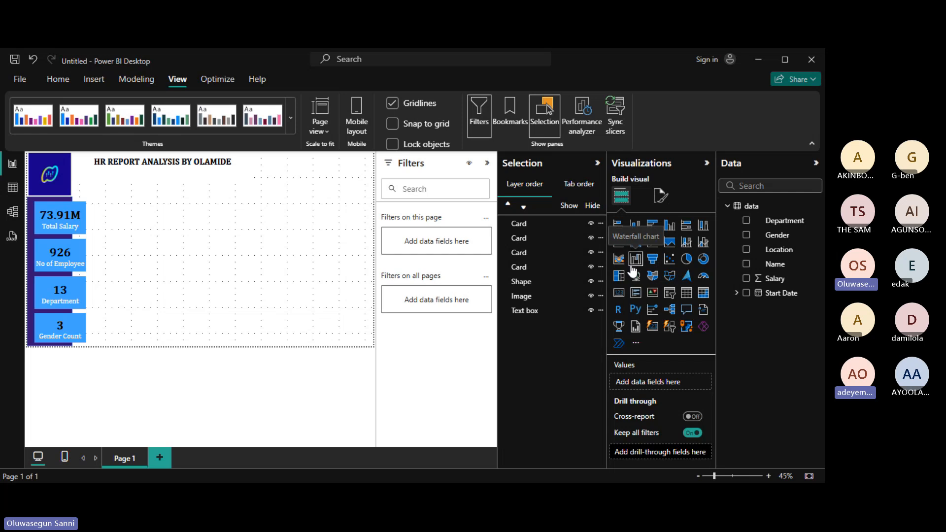
# Create a table visual with Department and employee Name columns.
pyautogui.click(746, 221)
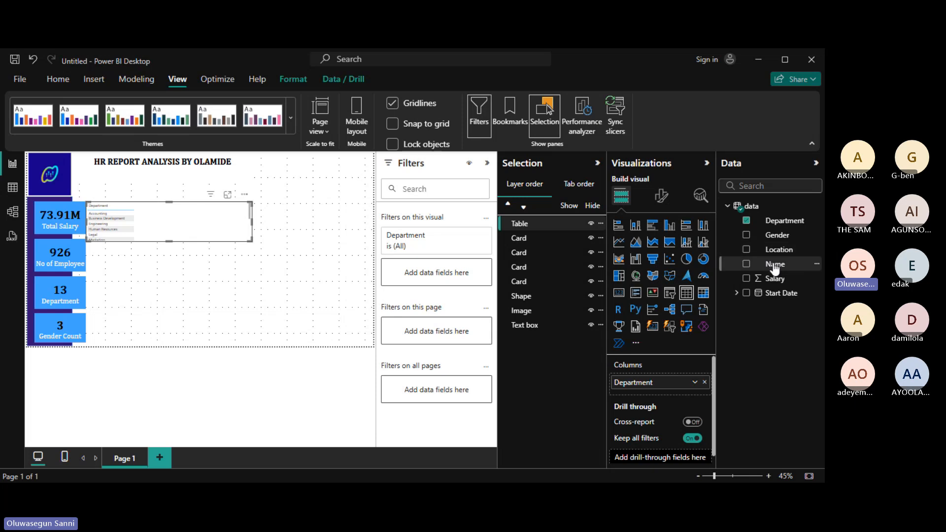
pyautogui.click(747, 265)
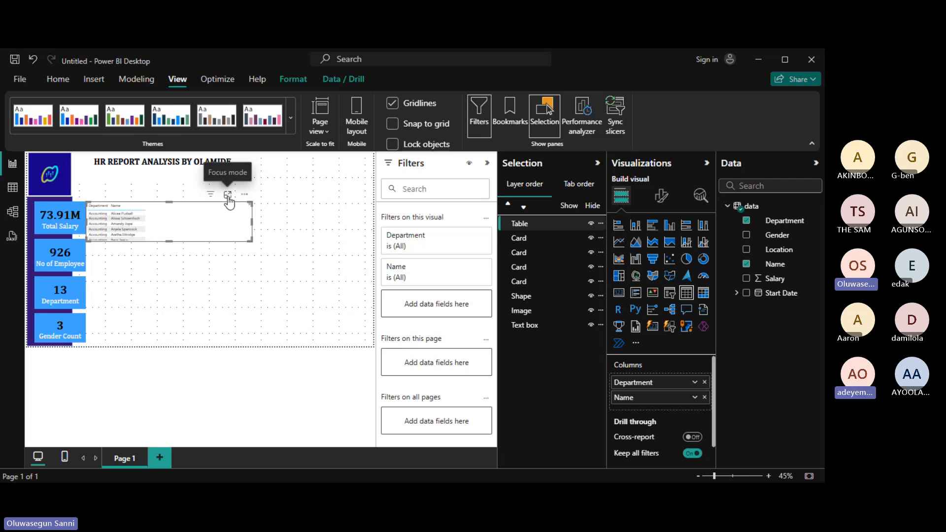
# View the table in Focus mode and switch Name to Count of Name per department (total 1002).
pyautogui.click(228, 195)
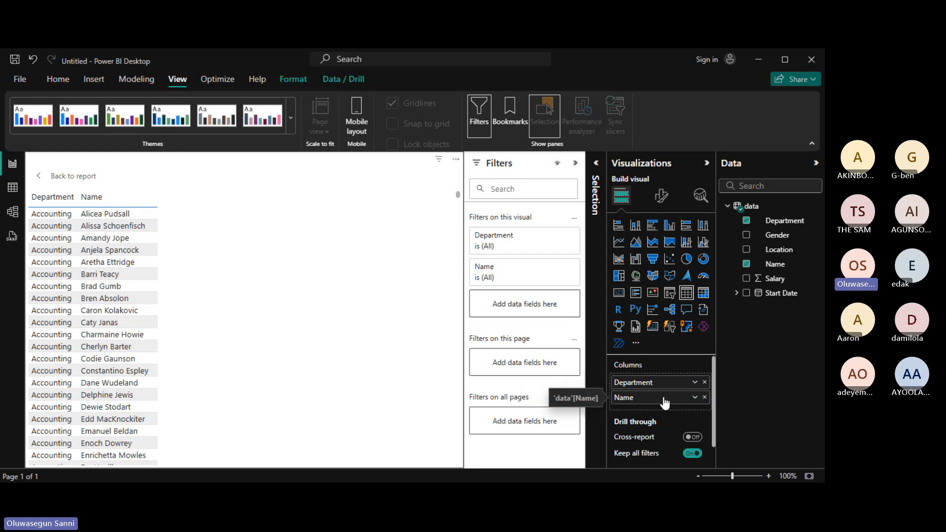
pyautogui.click(695, 397)
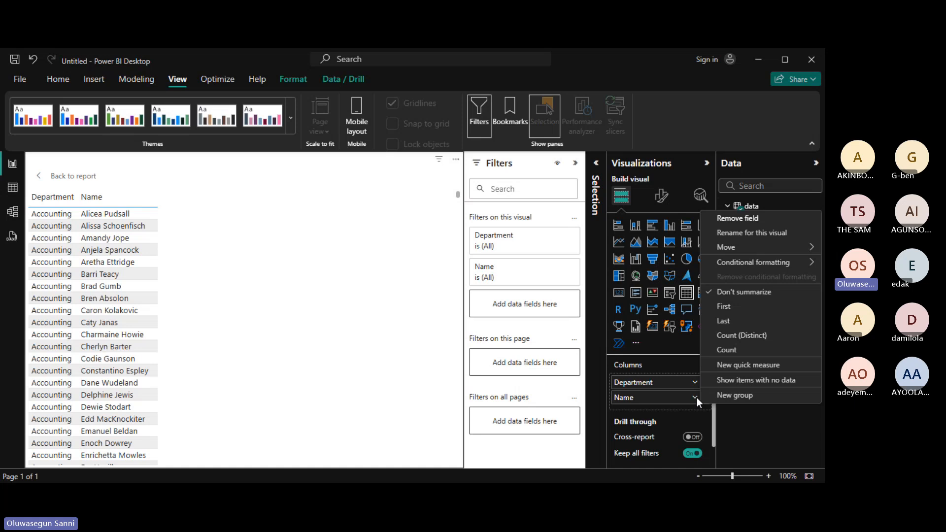
pyautogui.click(736, 352)
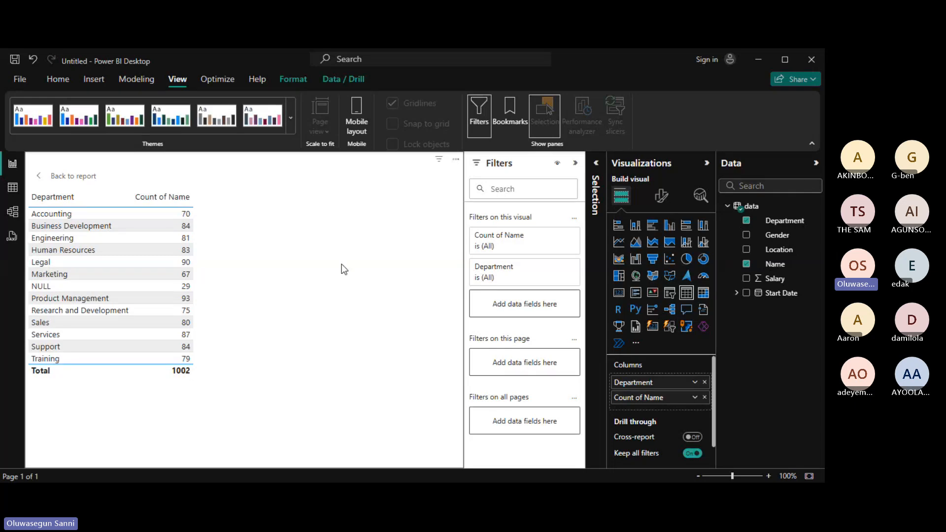
# Return to the report, narrow the Department table and place it beside the stacked KPI cards.
pyautogui.keyDown('ctrl'); pyautogui.click(38, 178); pyautogui.keyUp('ctrl')
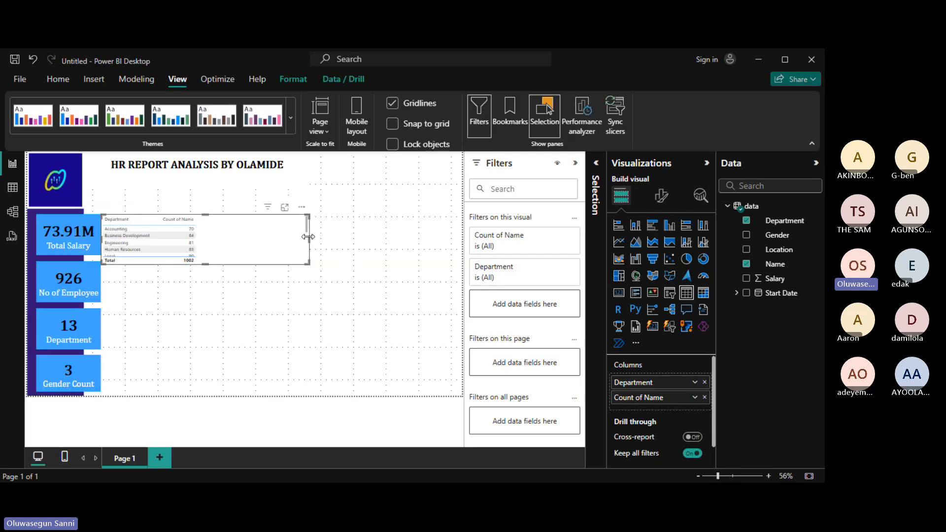
pyautogui.moveTo(308, 237); pyautogui.dragTo(206, 238)
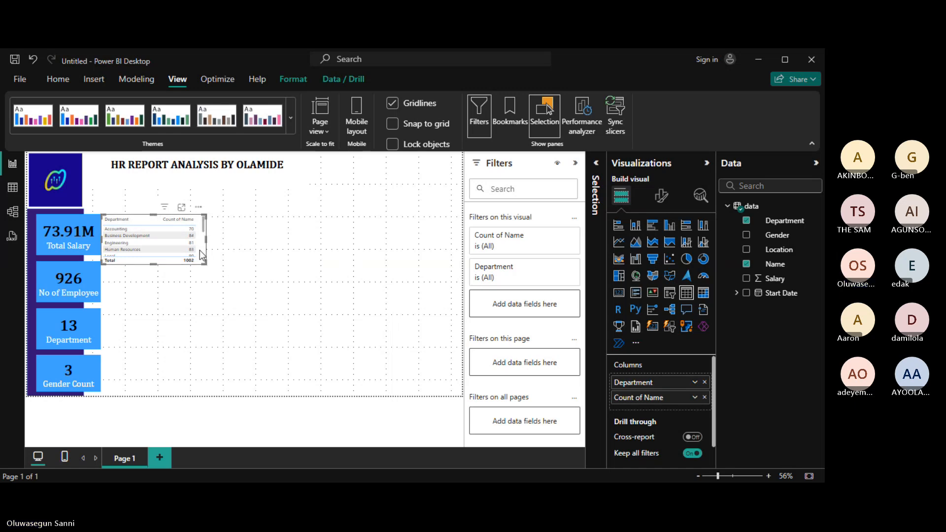
pyautogui.moveTo(201, 255); pyautogui.dragTo(388, 303)
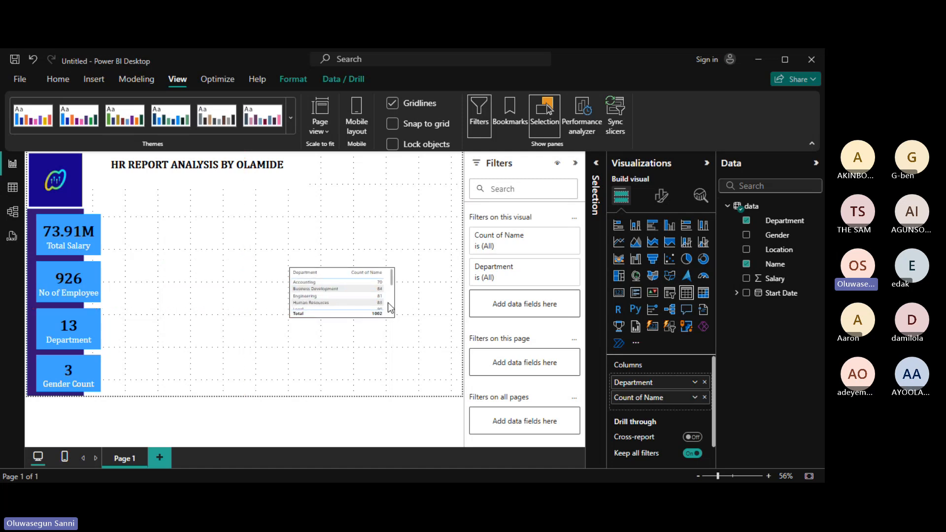
pyautogui.moveTo(389, 302); pyautogui.dragTo(159, 396)
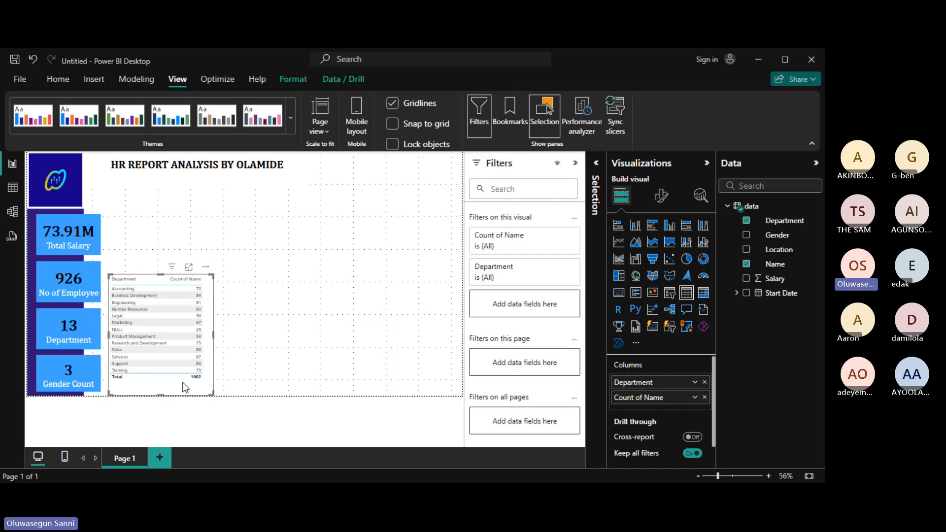
pyautogui.click(268, 352)
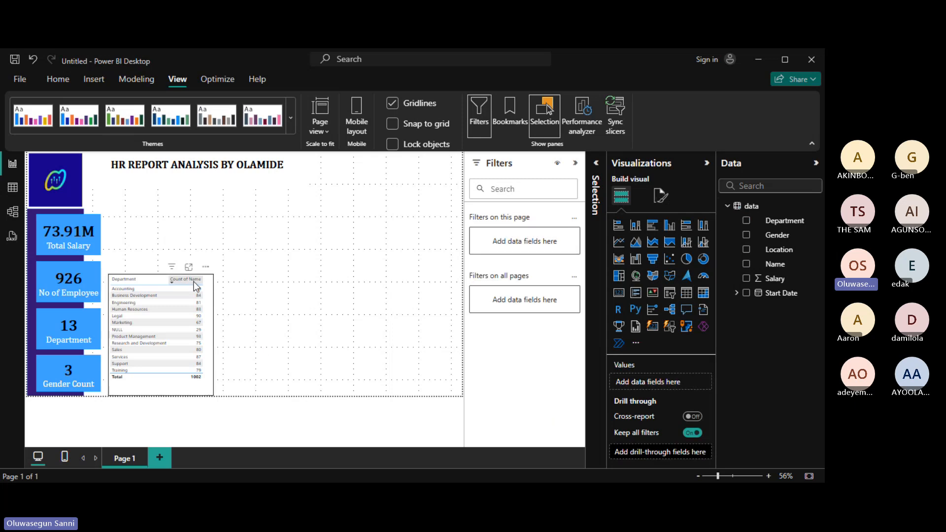
# Sort the Department table by Department, then by the count column.
pyautogui.click(159, 285)
pyautogui.click(191, 283)
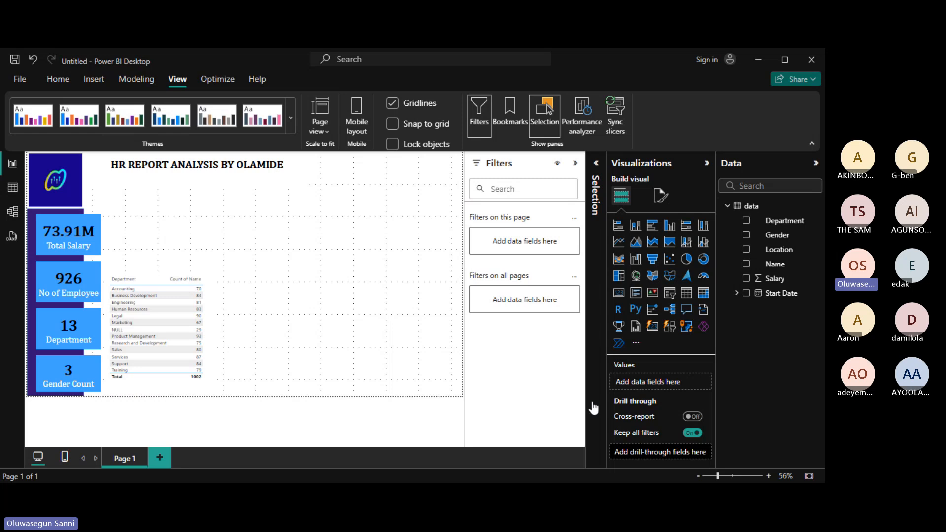
pyautogui.click(163, 280)
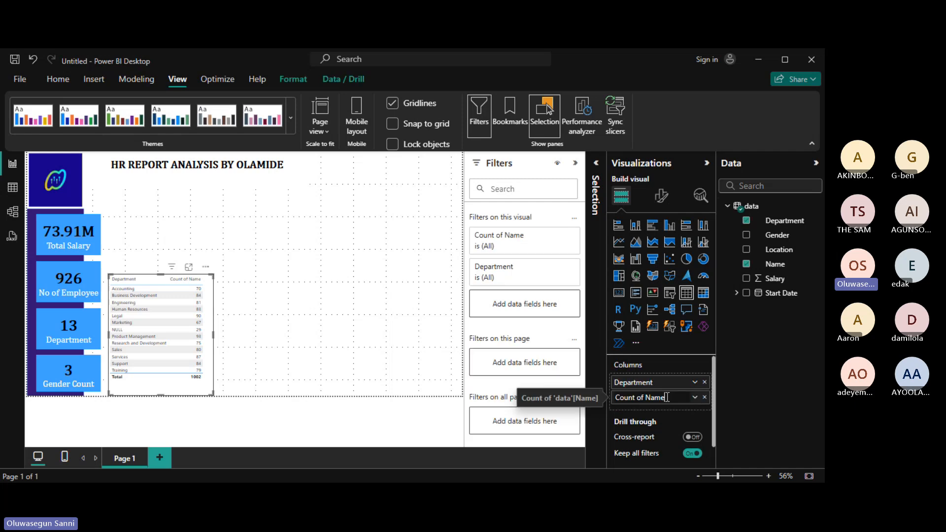
# Rename the Count of Name column to 'Counts' and make the table slightly narrower.
pyautogui.doubleClick(667, 397)
pyautogui.press('BackSpace')
pyautogui.press('BackSpace')
pyautogui.press('BackSpace')
pyautogui.press('BackSpace')
pyautogui.press('BackSpace')
pyautogui.press('BackSpace')
pyautogui.press('BackSpace')
pyautogui.press('BackSpace')
pyautogui.press('BackSpace')
pyautogui.press('BackSpace')
pyautogui.press('BackSpace')
pyautogui.press('BackSpace')
pyautogui.press('BackSpace')
pyautogui.write('Counts')
pyautogui.press('Return')
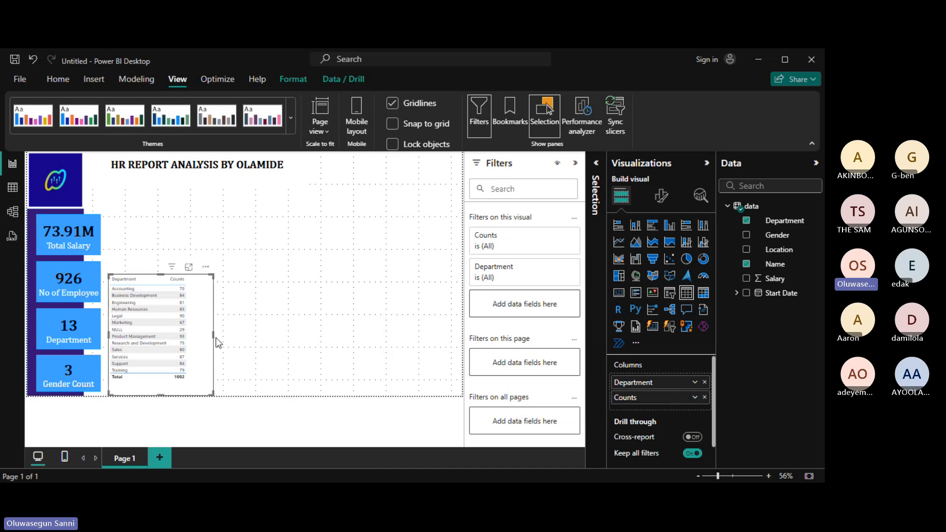
pyautogui.moveTo(213, 333); pyautogui.dragTo(197, 332)
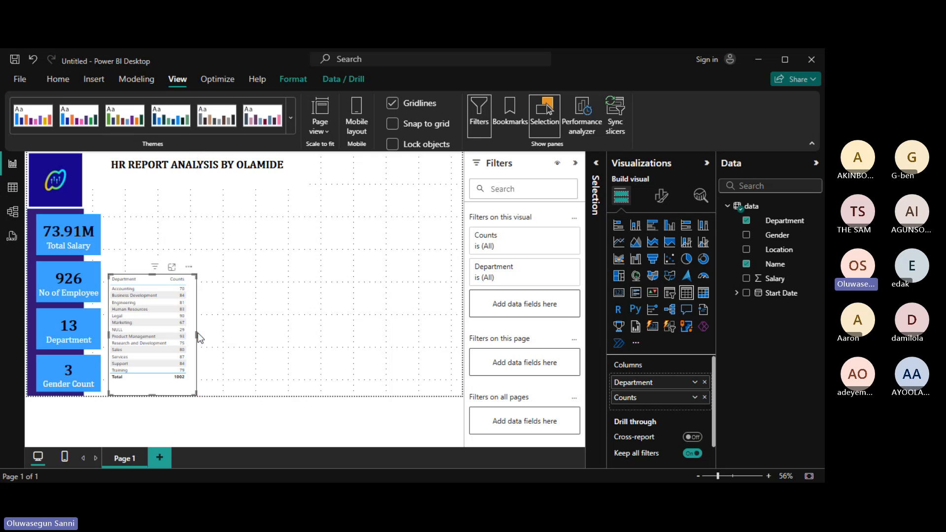
pyautogui.click(291, 294)
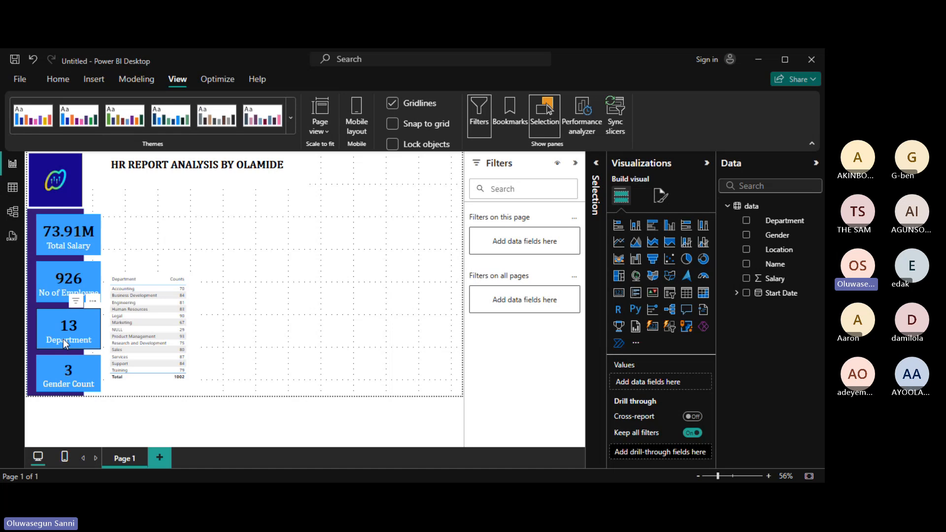
# Select the new Q&A visual showing 'Ask a question about your data' on the page.
pyautogui.click(328, 240)
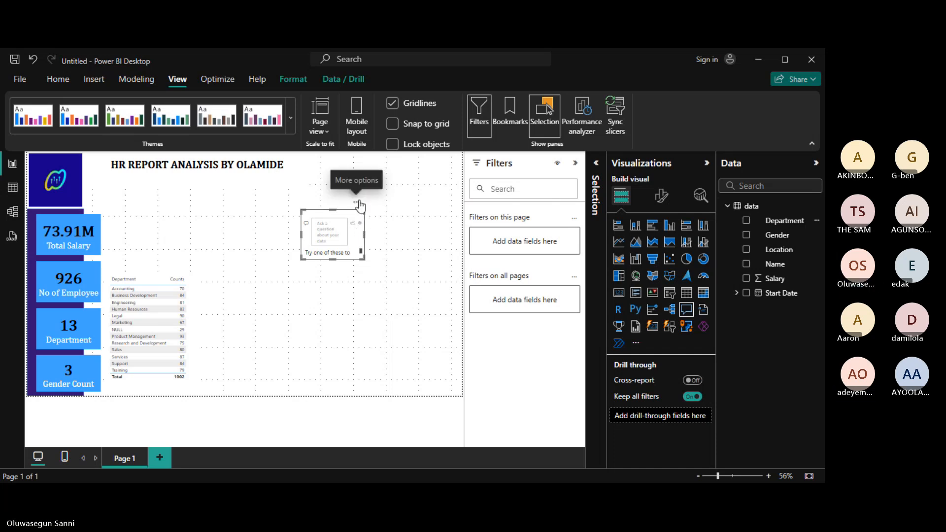
# Delete the Q&A visual using Remove from its More options menu.
pyautogui.click(746, 224)
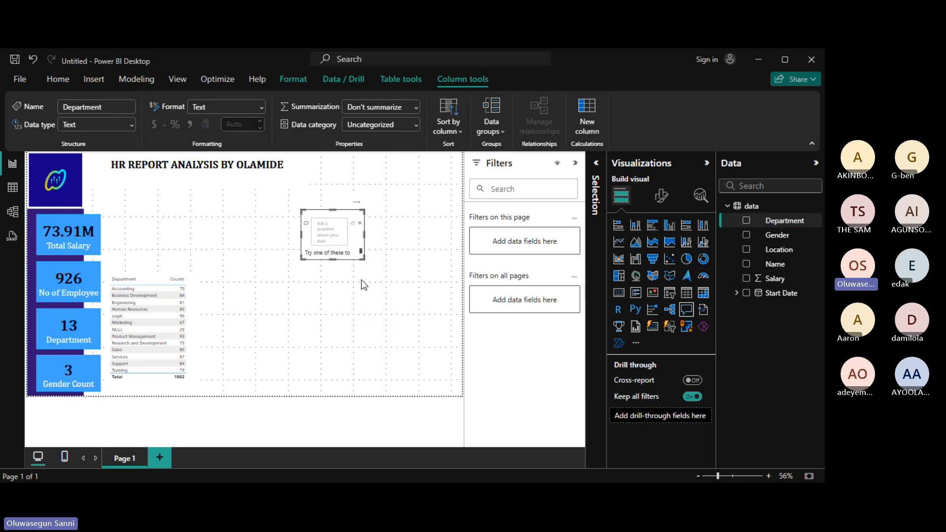
pyautogui.click(357, 202)
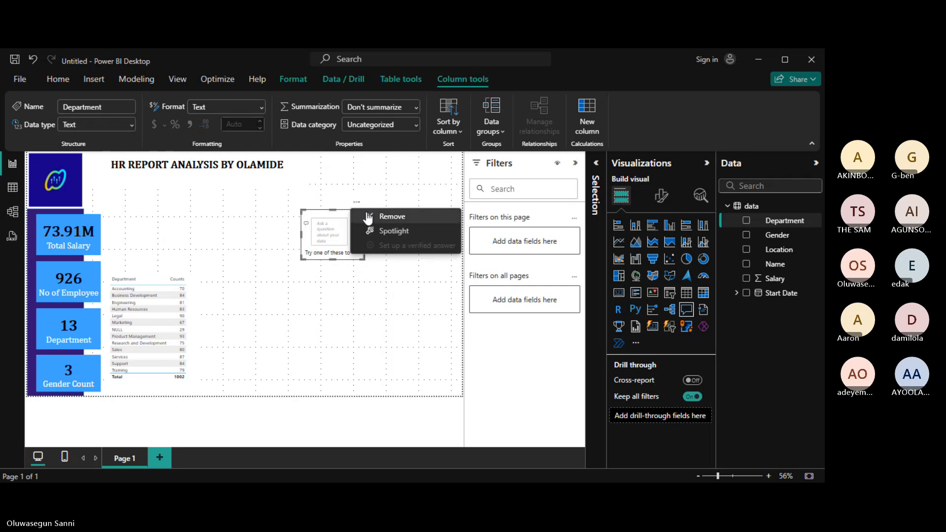
pyautogui.click(368, 218)
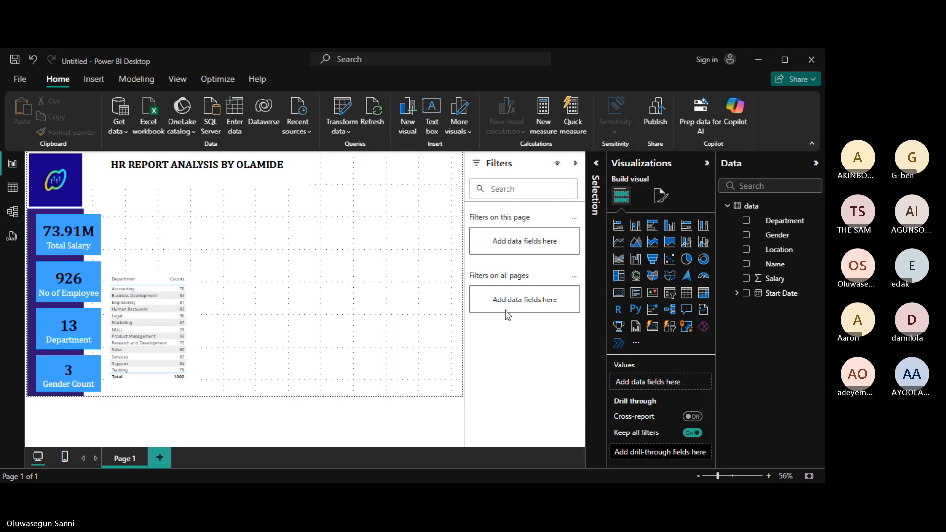
# Create a table showing Sum of Salary for each Department, totalling 73,911,661.74.
pyautogui.click(746, 224)
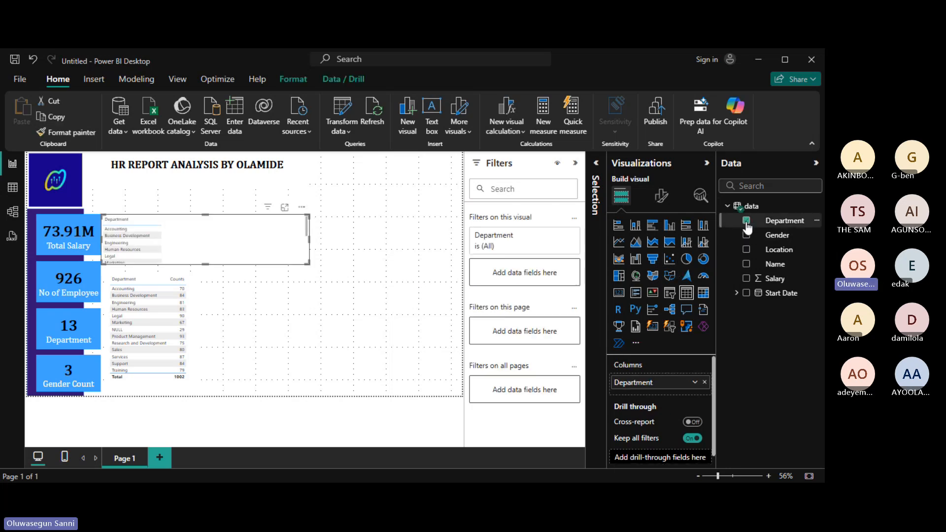
pyautogui.click(747, 279)
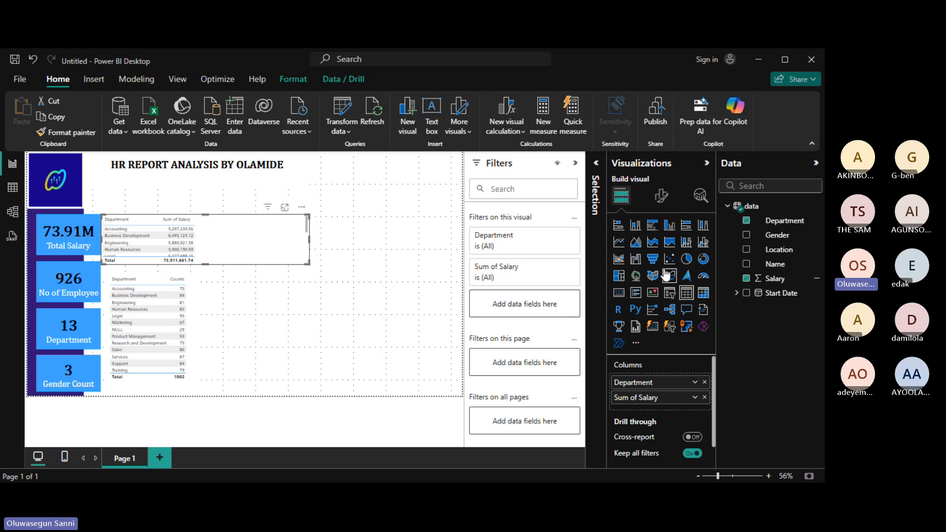
# Convert the salary table to a stacked column chart, enlarge it beside Counts, and view it in focus mode.
pyautogui.click(636, 227)
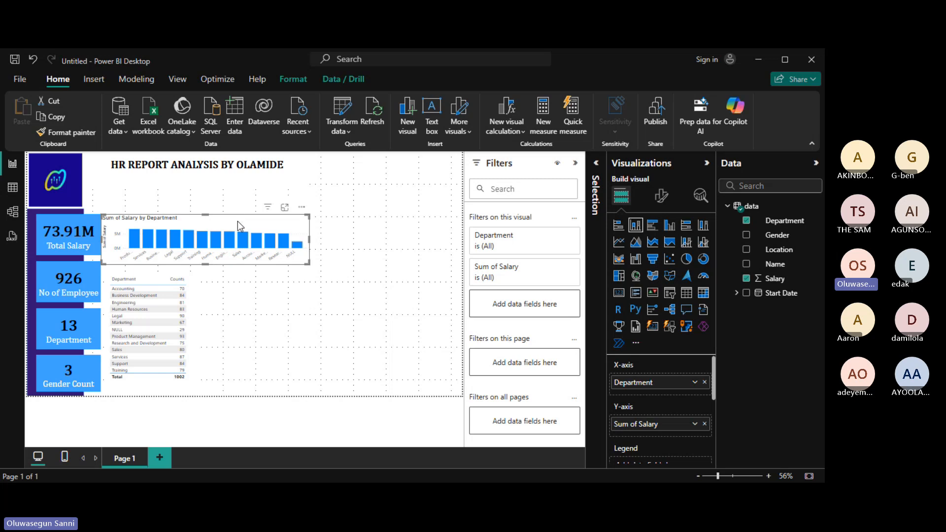
pyautogui.moveTo(237, 226); pyautogui.dragTo(334, 339)
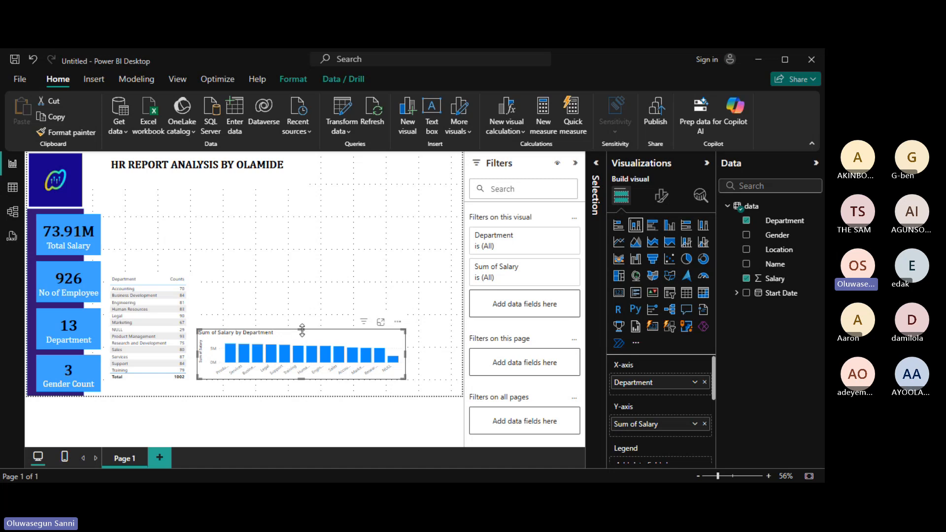
pyautogui.moveTo(302, 331); pyautogui.dragTo(298, 305)
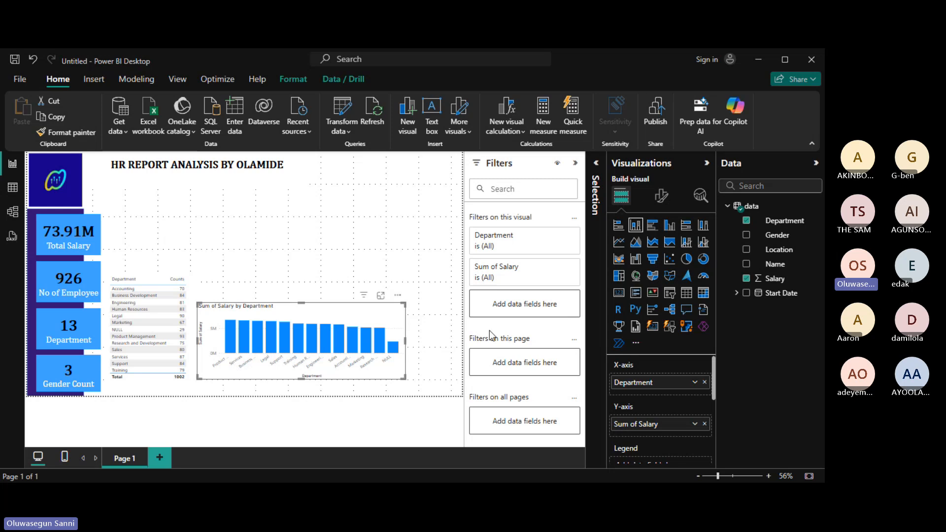
pyautogui.moveTo(406, 341); pyautogui.dragTo(461, 344)
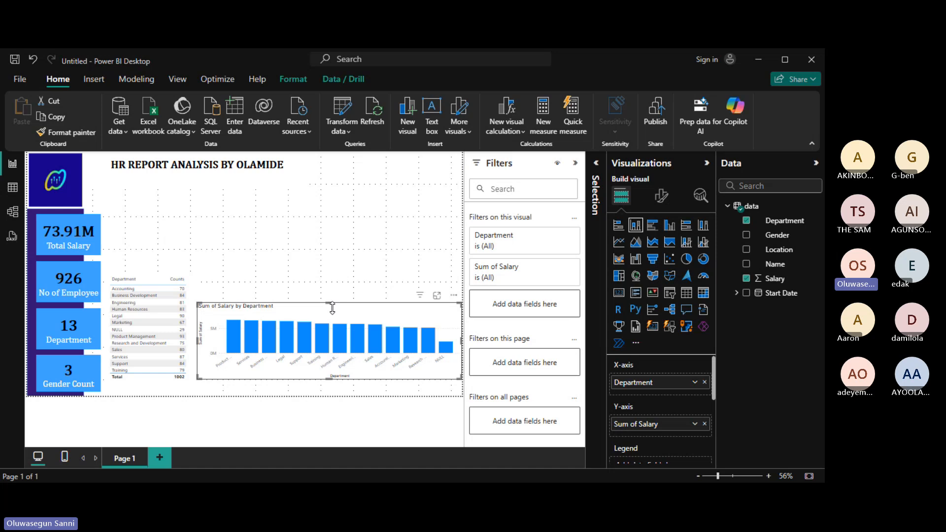
pyautogui.moveTo(330, 303); pyautogui.dragTo(326, 282)
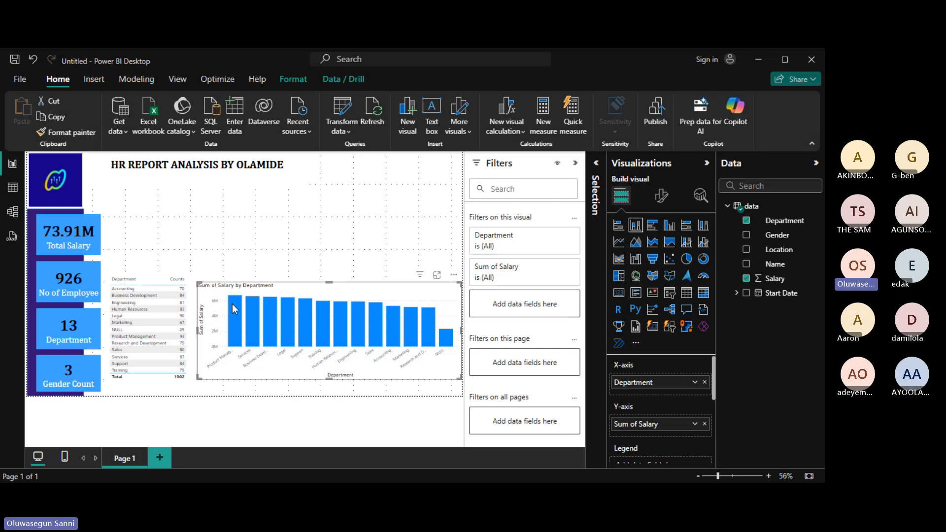
pyautogui.click(437, 276)
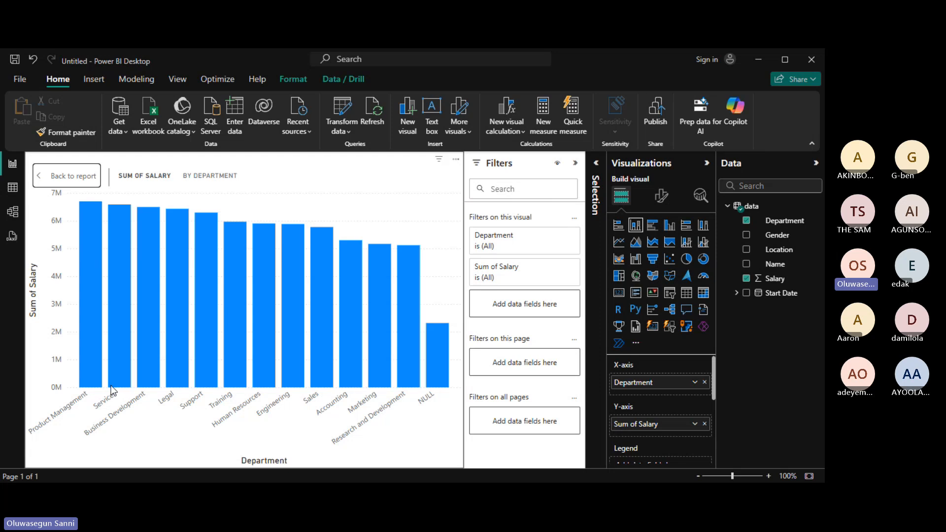
pyautogui.moveTo(111, 387)
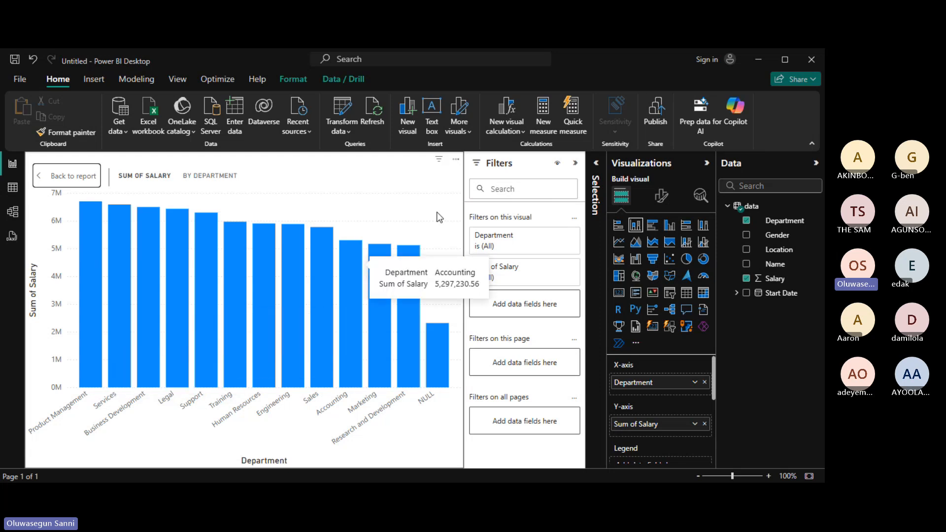
pyautogui.click(73, 177)
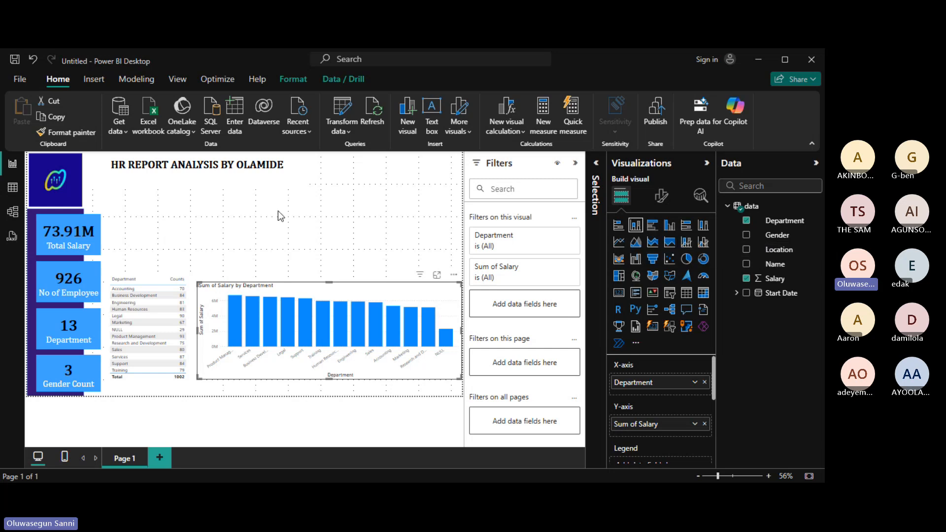
pyautogui.click(15, 192)
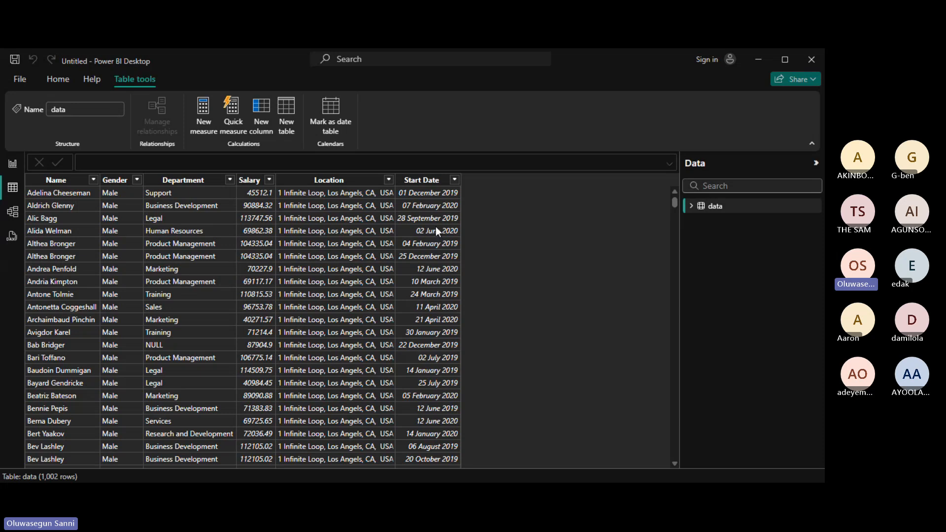
pyautogui.click(19, 168)
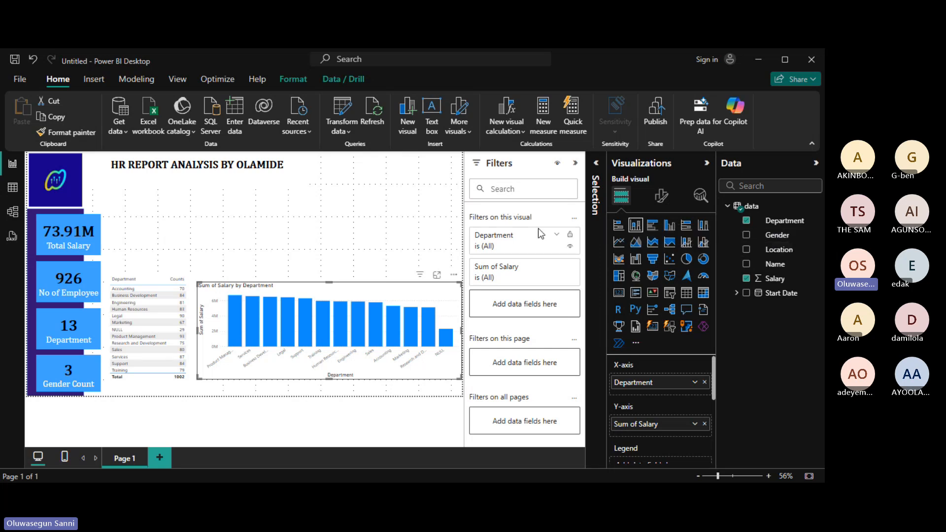
# With the salary chart deselected, create a new table visual listing employee Names.
pyautogui.click(380, 222)
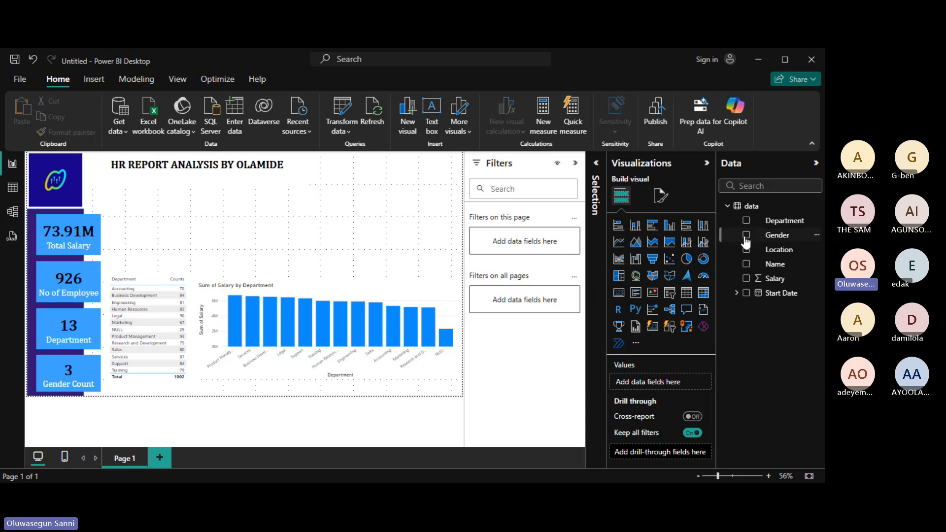
pyautogui.click(754, 266)
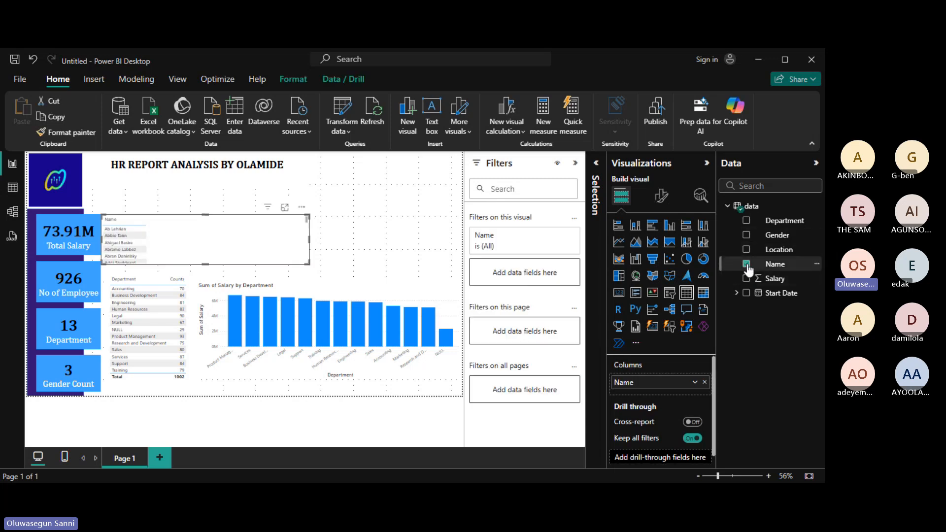
# Add the Month level of Start Date's Date Hierarchy as a second column in the Name table.
pyautogui.click(737, 294)
pyautogui.click(736, 294)
pyautogui.click(737, 295)
pyautogui.click(746, 309)
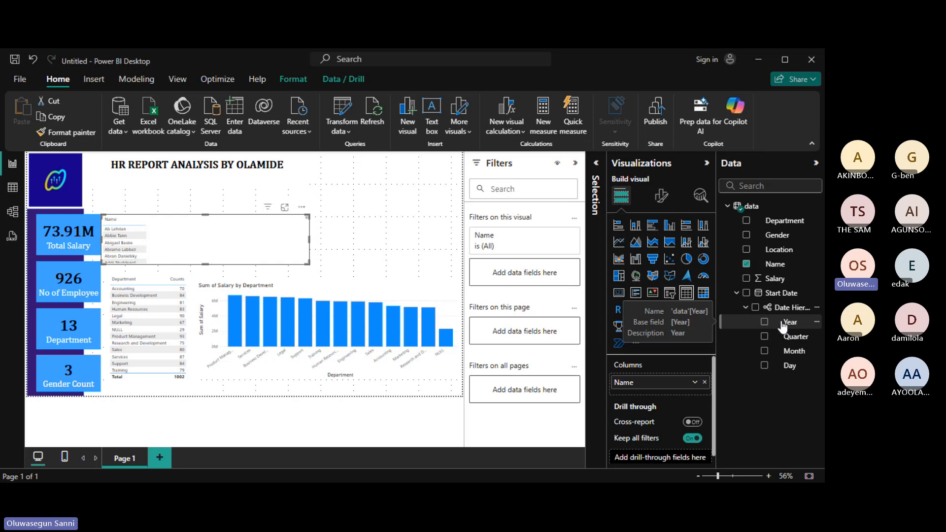
pyautogui.click(766, 353)
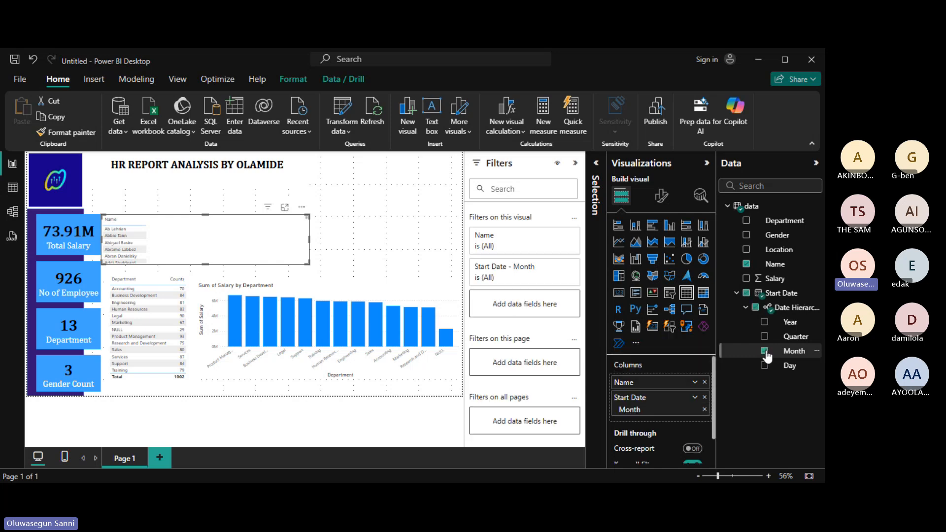
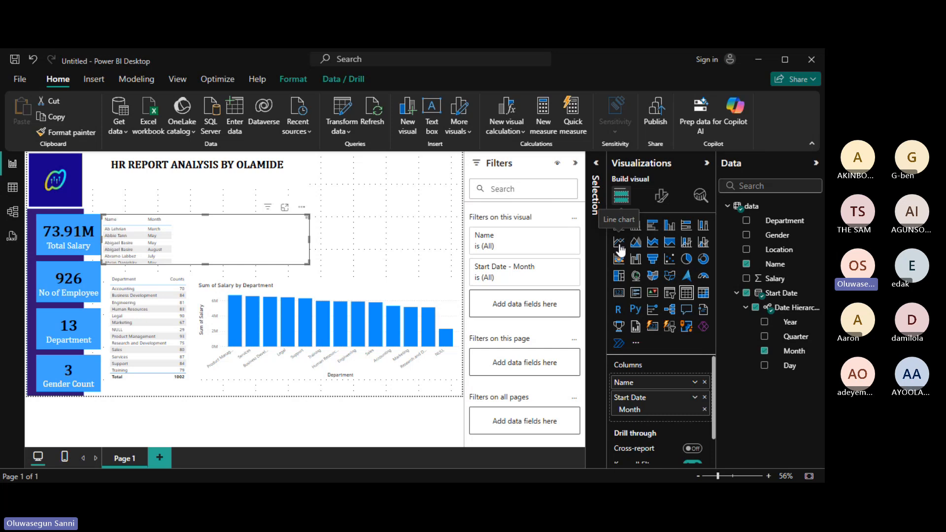
# Convert the name-and-month table into a line chart and drag it further right on the page.
pyautogui.click(619, 248)
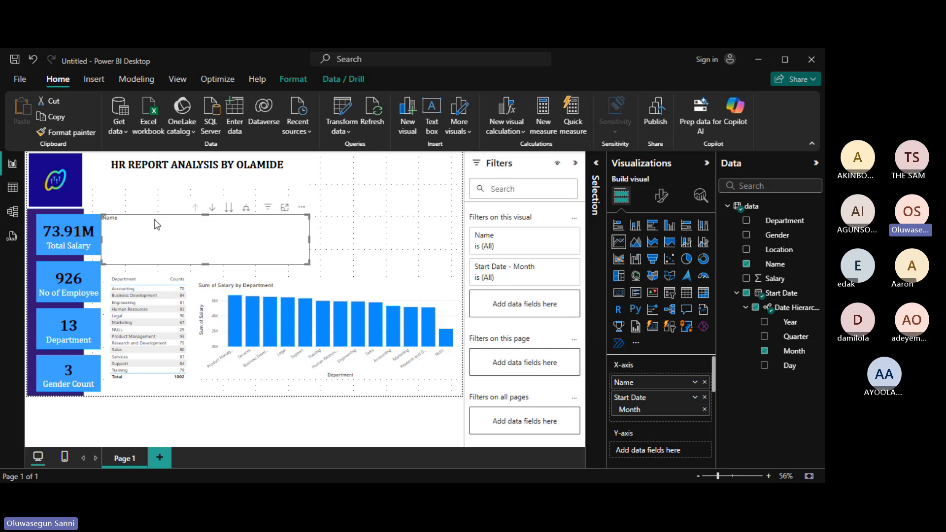
pyautogui.moveTo(154, 220); pyautogui.dragTo(216, 214)
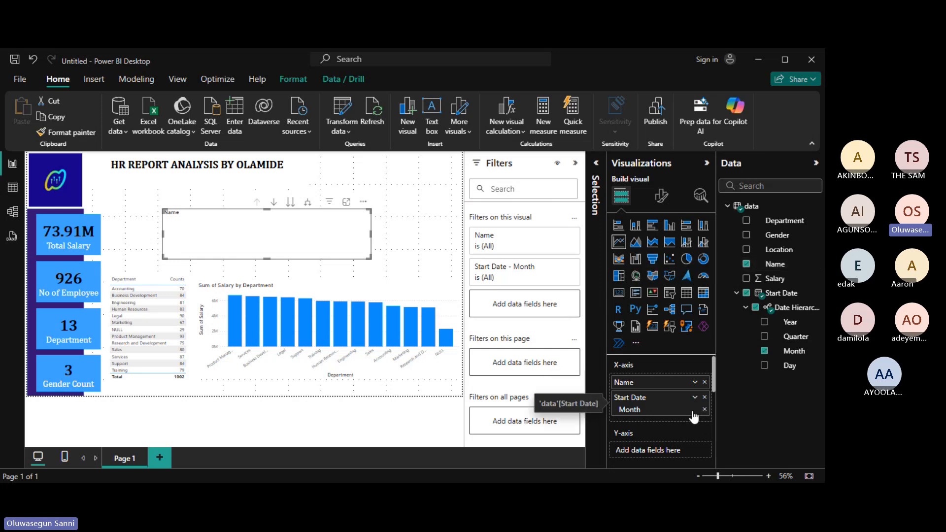
pyautogui.click(695, 383)
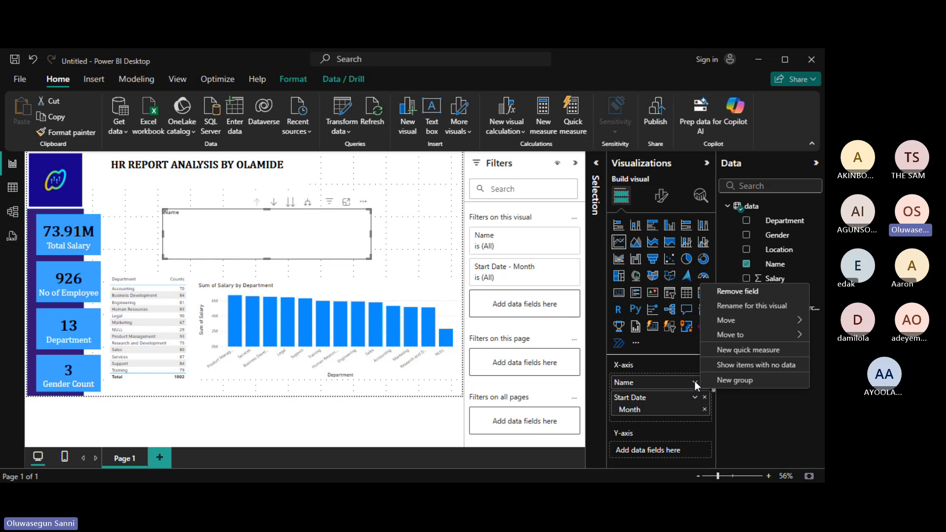
# Replace Name on the line chart's x-axis with the Month level of Start Date.
pyautogui.click(726, 264)
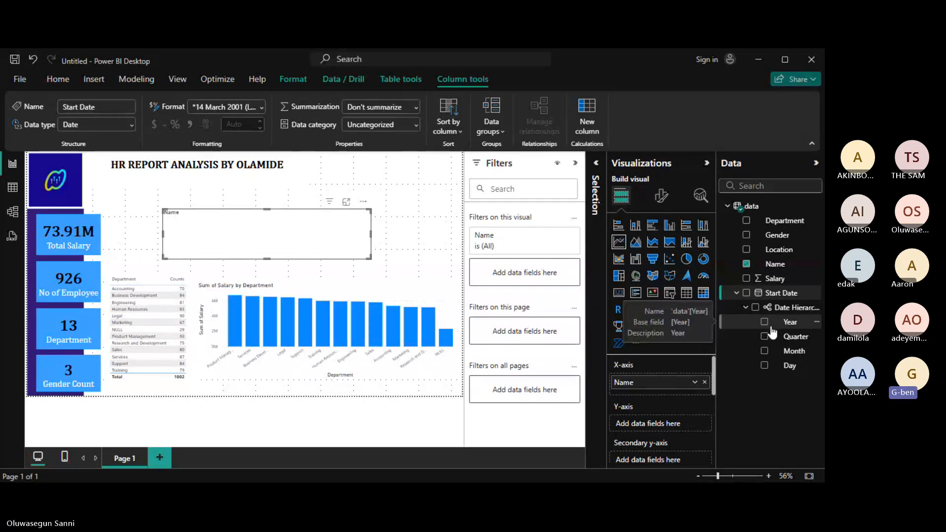
pyautogui.click(695, 383)
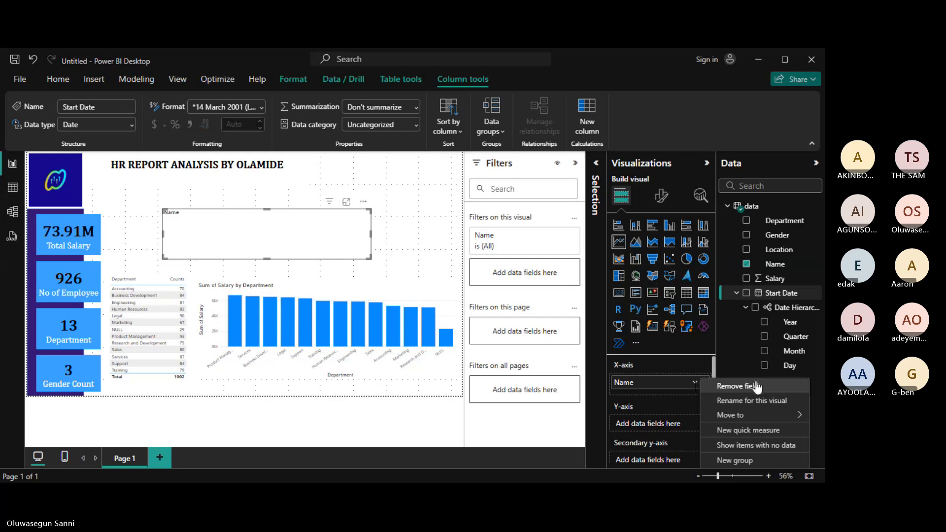
pyautogui.click(746, 264)
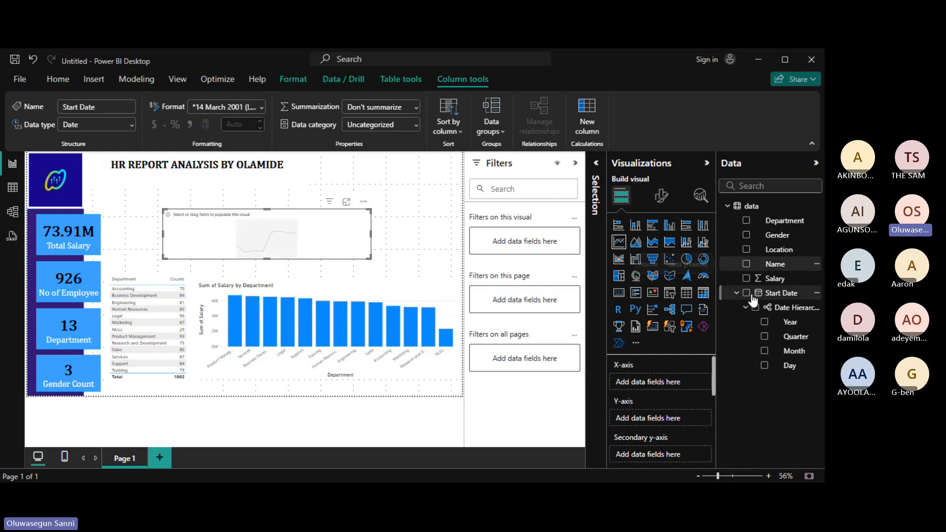
pyautogui.click(764, 351)
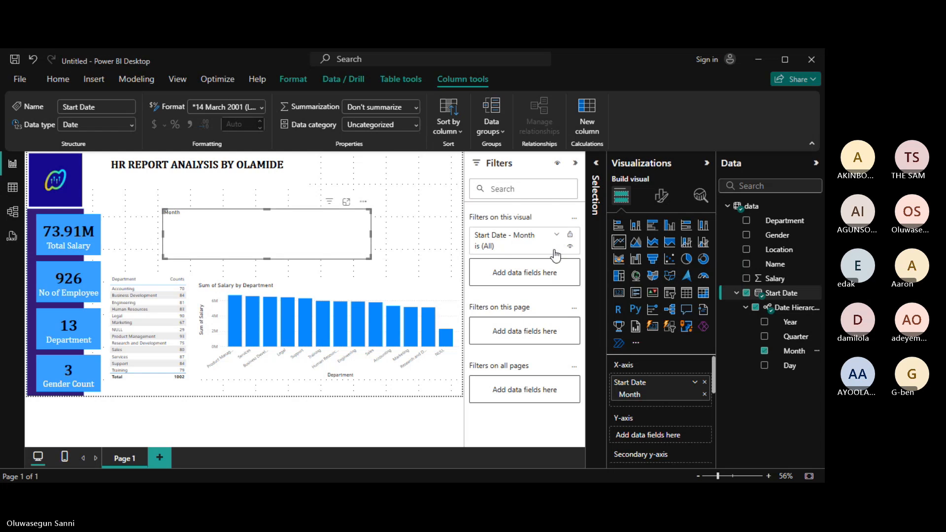
# Switch the visual to a table listing the months January through December.
pyautogui.click(687, 294)
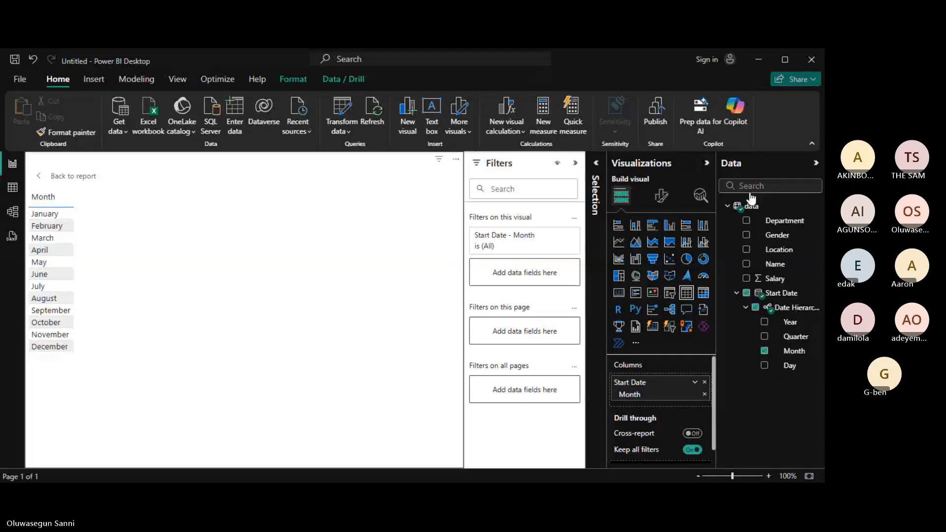
# Add Name to the table and summarise it as Count, giving monthly counts totalling 1002.
pyautogui.click(747, 266)
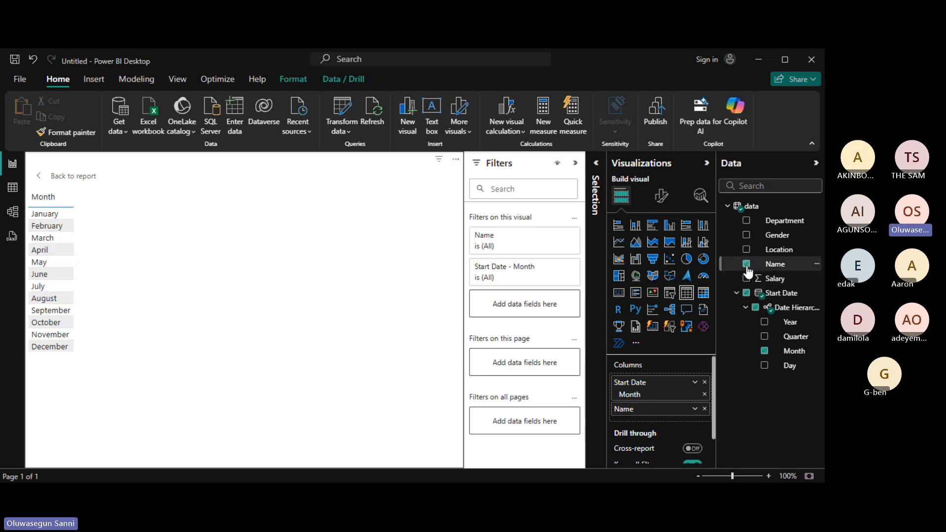
pyautogui.click(695, 410)
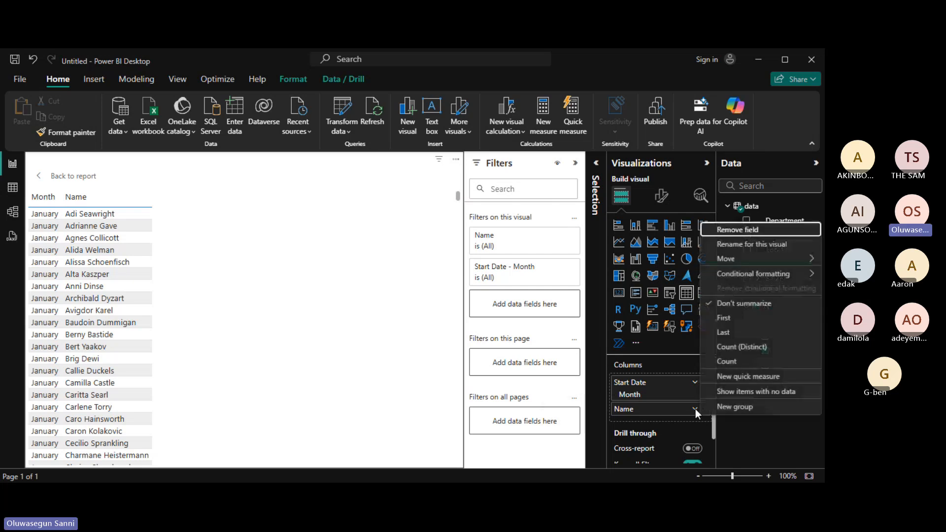
pyautogui.click(734, 363)
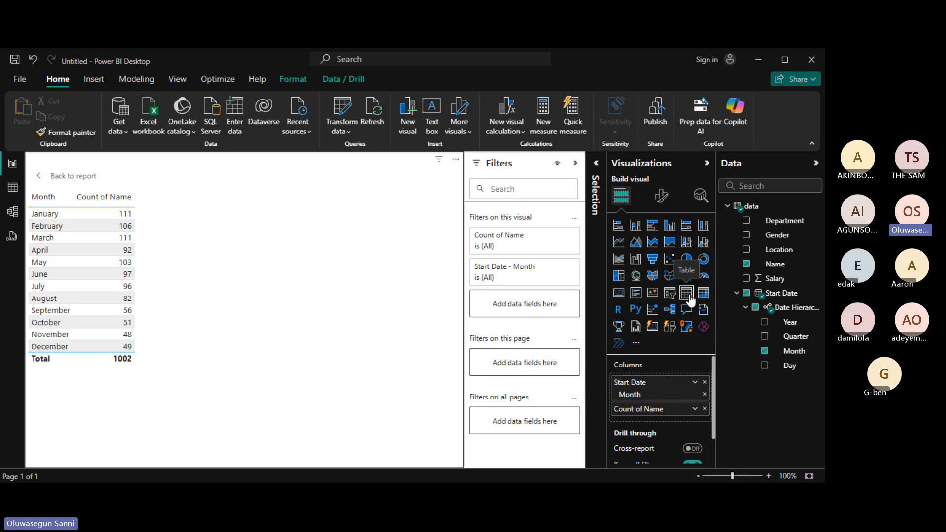
pyautogui.click(695, 410)
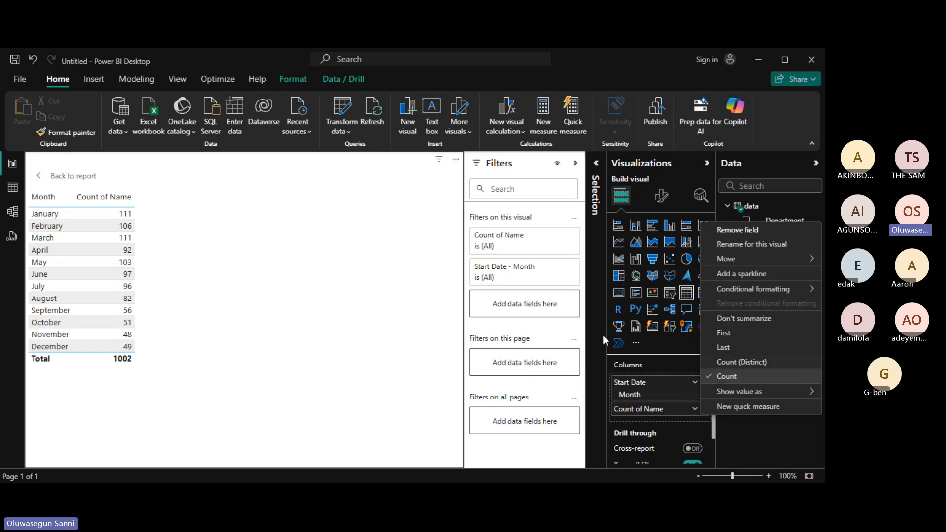
pyautogui.click(345, 267)
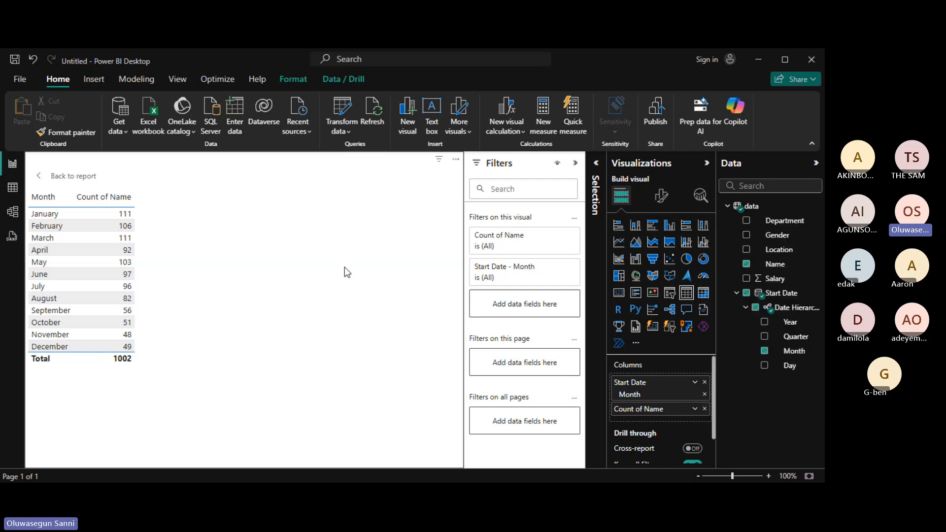
# Make the monthly Count of Name a line chart, resized into a wide strip below the title.
pyautogui.click(622, 247)
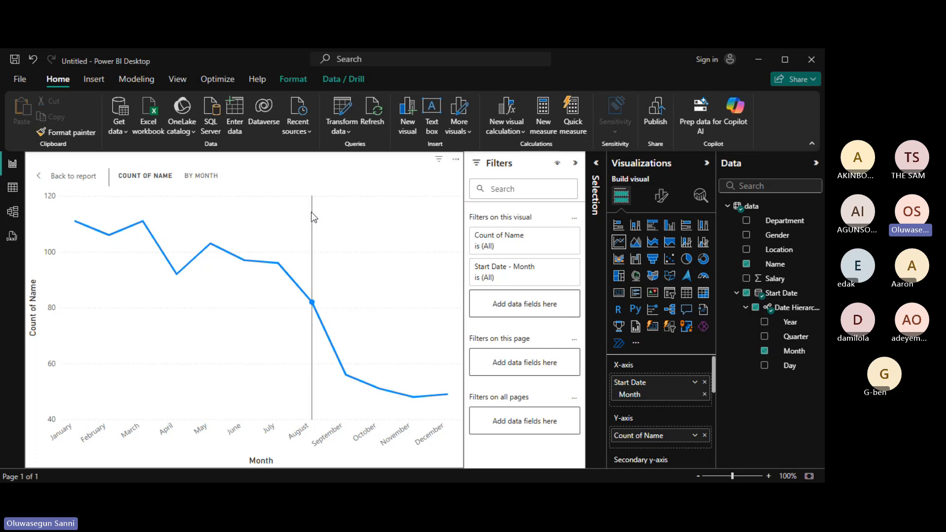
pyautogui.click(69, 177)
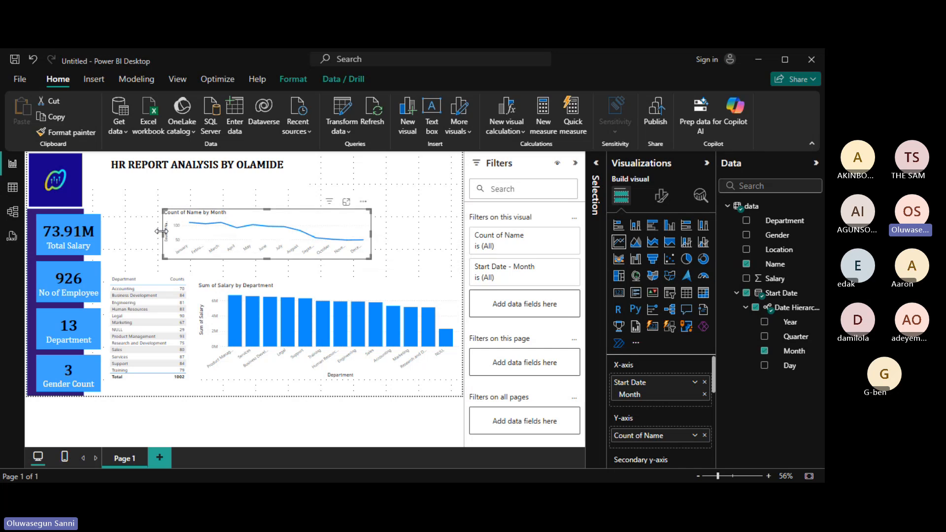
pyautogui.moveTo(162, 231); pyautogui.dragTo(109, 235)
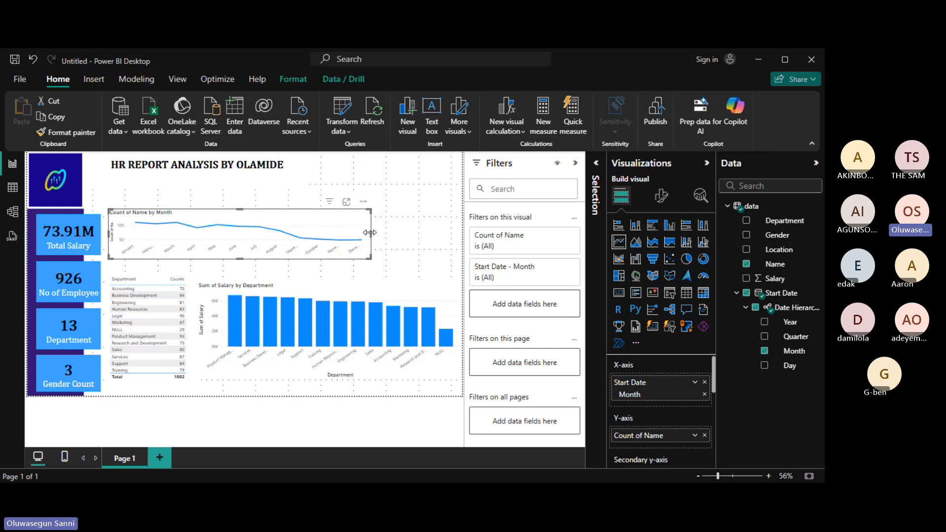
pyautogui.moveTo(369, 233); pyautogui.dragTo(299, 246)
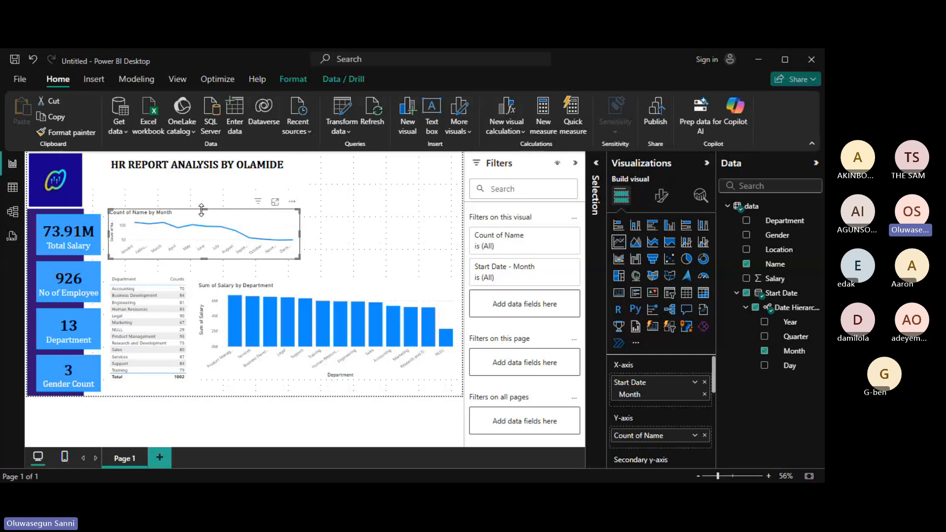
pyautogui.moveTo(202, 209); pyautogui.dragTo(201, 190)
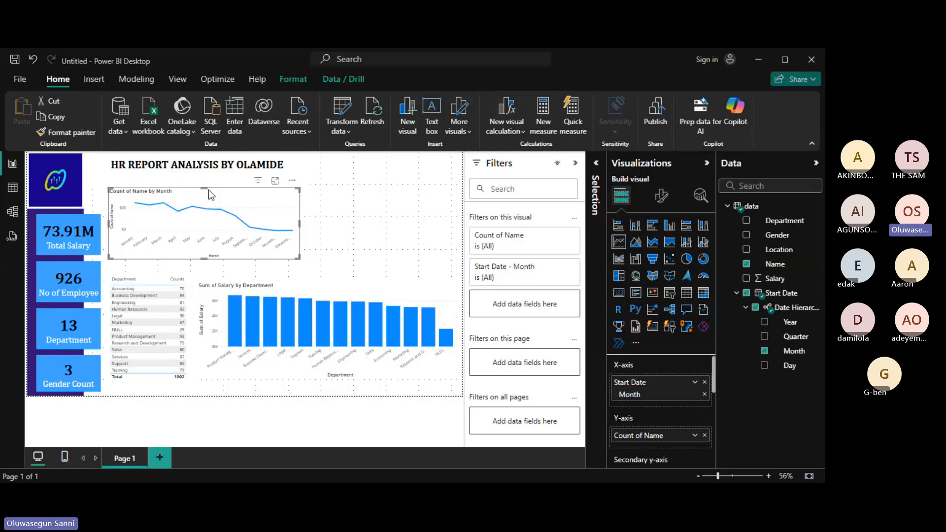
pyautogui.click(205, 186)
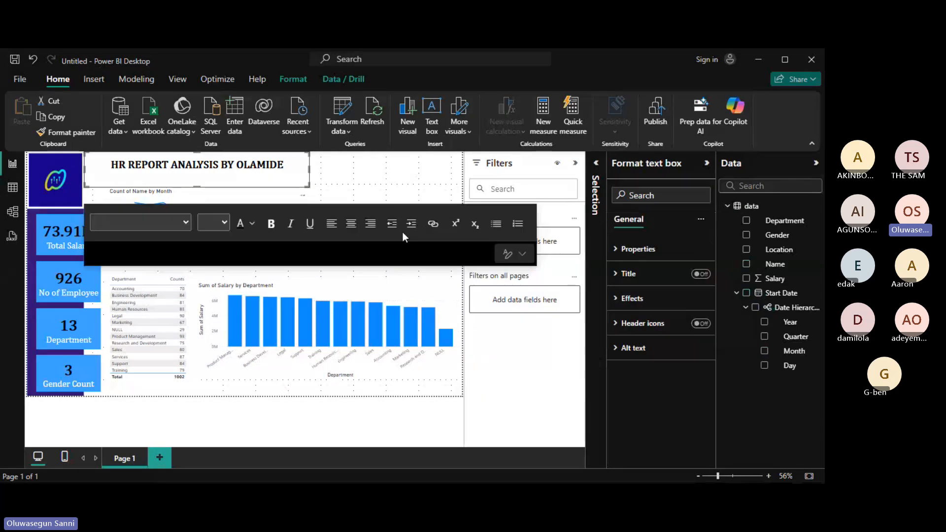
pyautogui.click(407, 280)
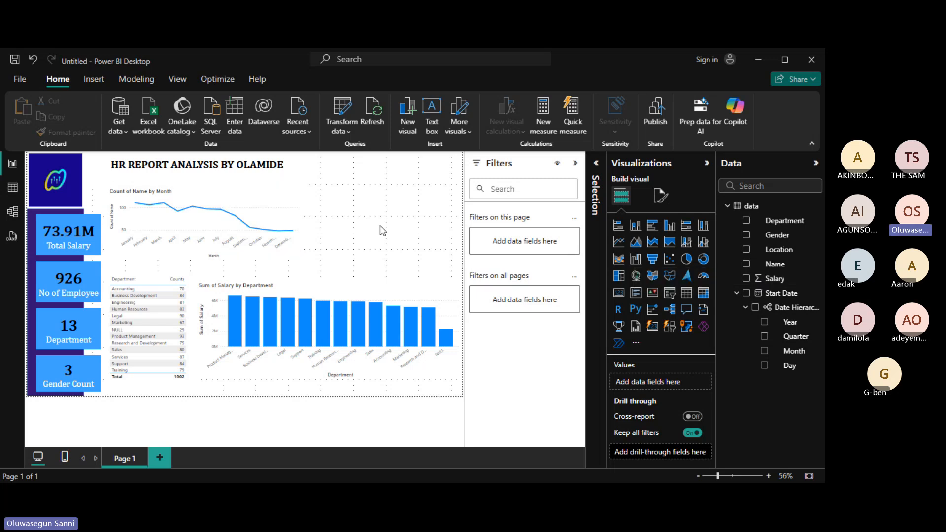
# Chart Sum of Salary by Start Date Quarter as a pie chart.
pyautogui.click(746, 279)
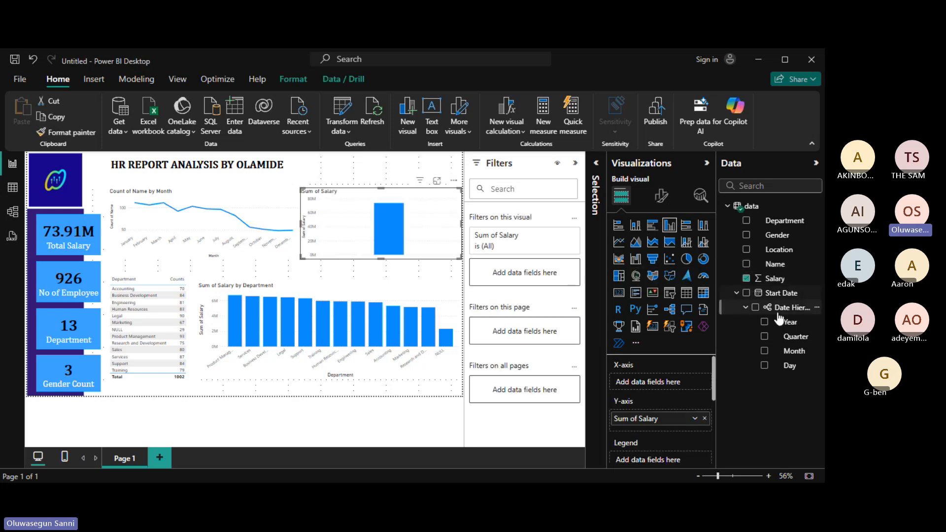
pyautogui.click(764, 337)
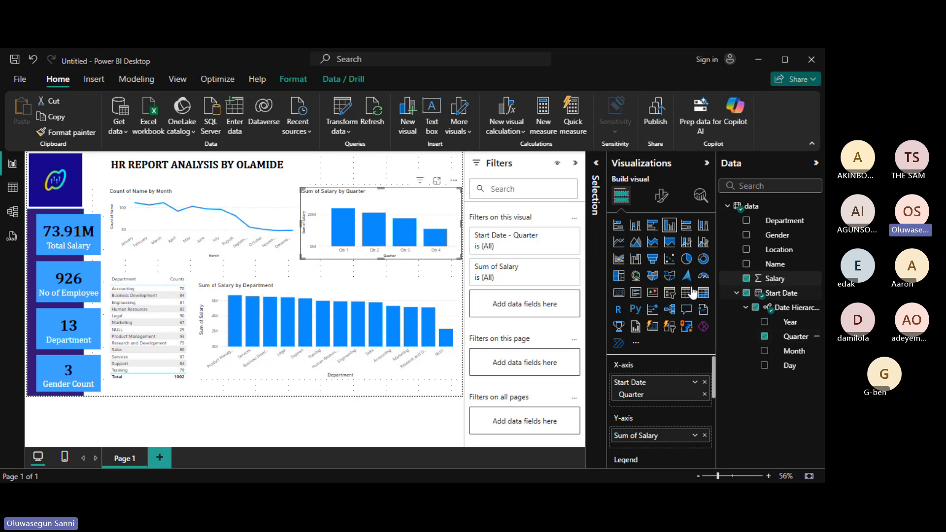
pyautogui.click(687, 260)
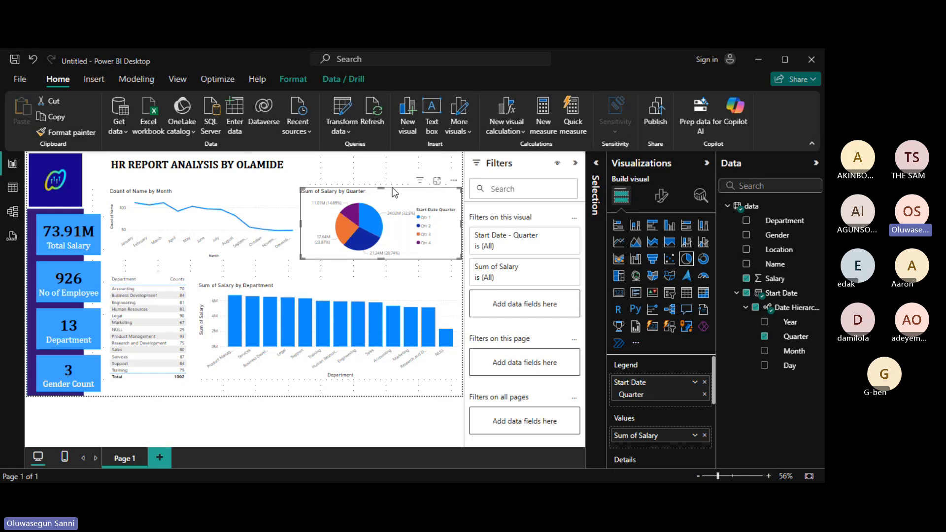
# Switch the pie chart's Legend on in Format visual to show the quarters.
pyautogui.click(663, 200)
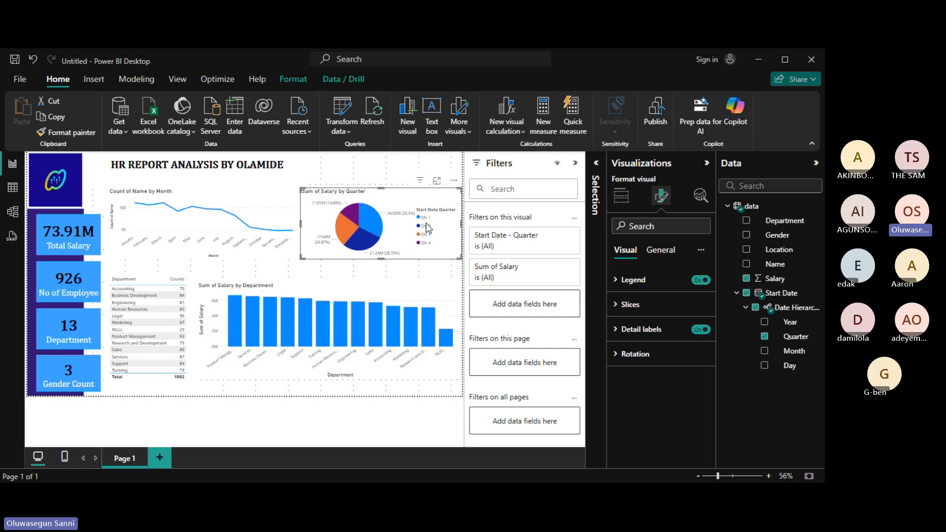
pyautogui.moveTo(367, 223)
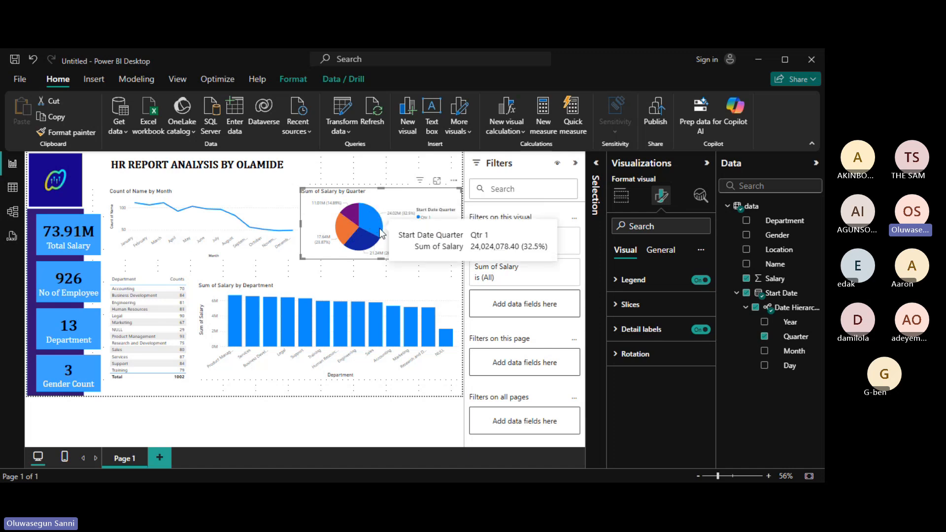
pyautogui.moveTo(345, 235)
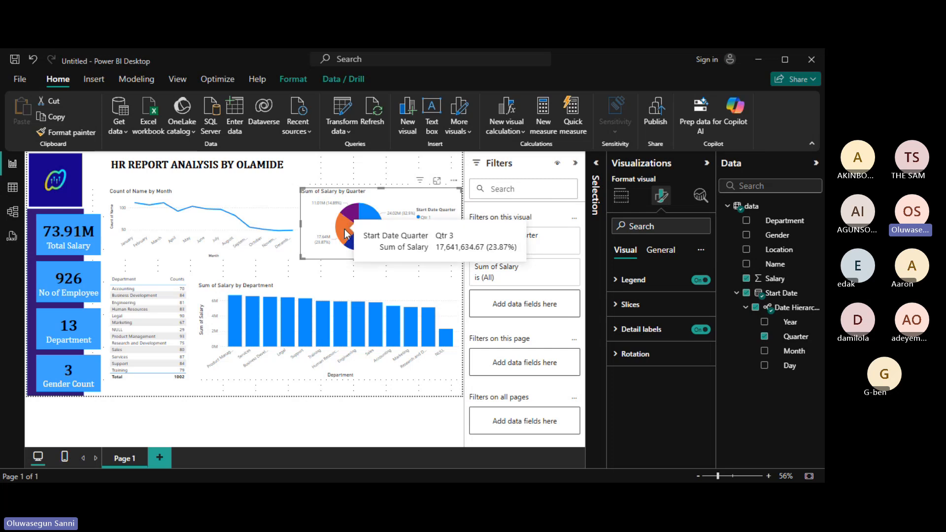
pyautogui.click(706, 281)
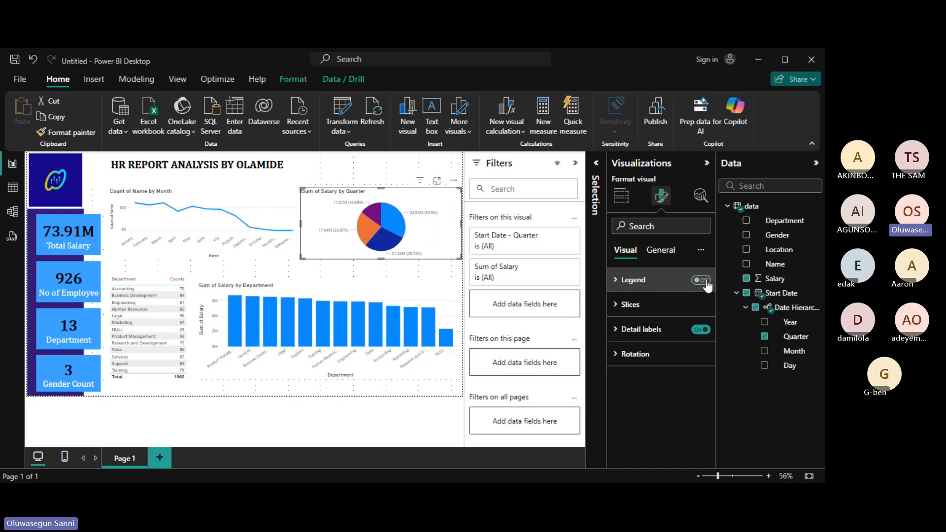
pyautogui.click(702, 280)
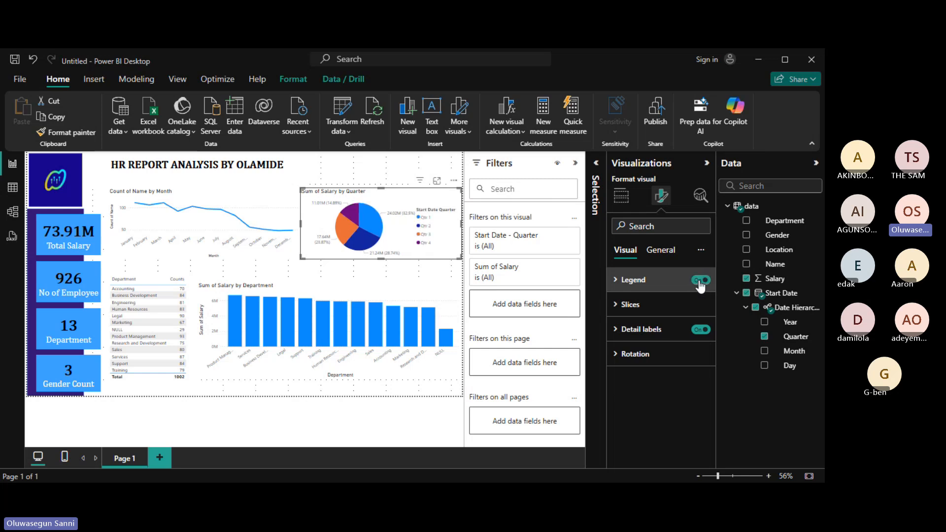
# Set the pie's detail labels to Percent of total with position Inside.
pyautogui.click(616, 331)
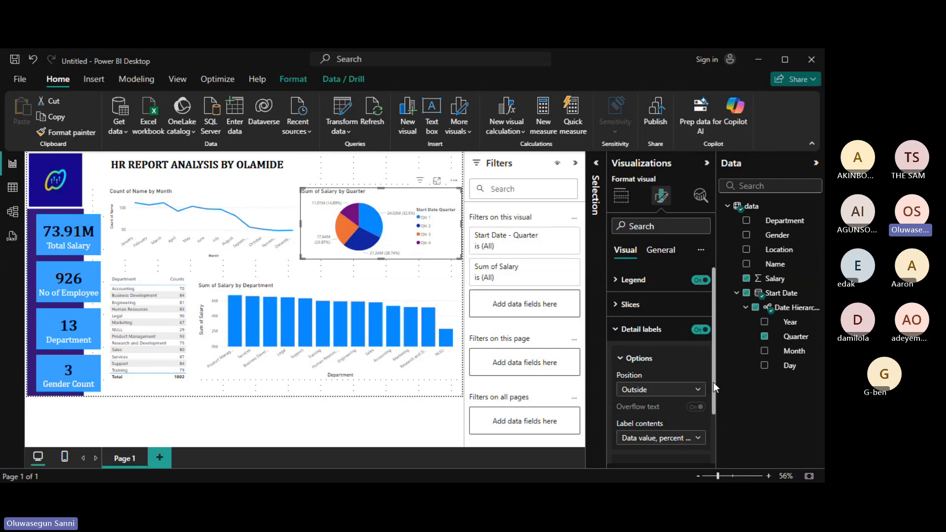
pyautogui.moveTo(714, 382); pyautogui.dragTo(714, 401)
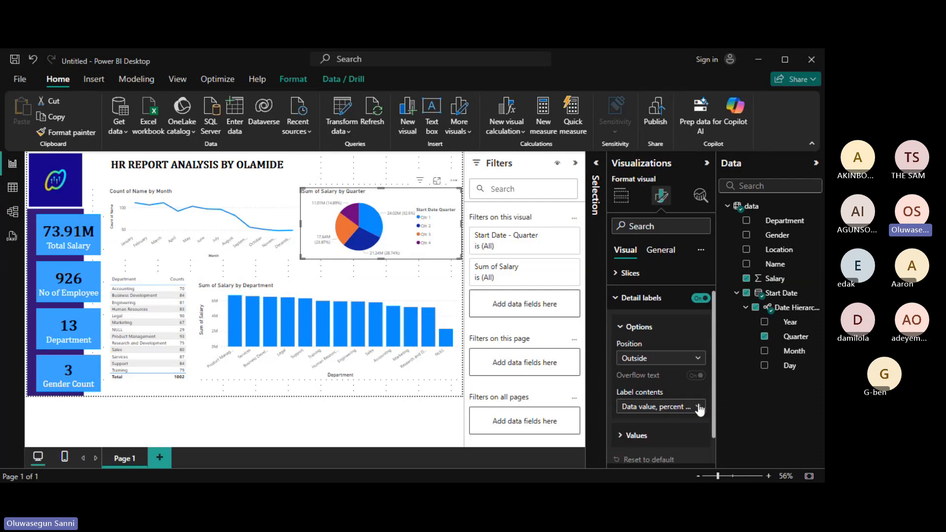
pyautogui.click(698, 407)
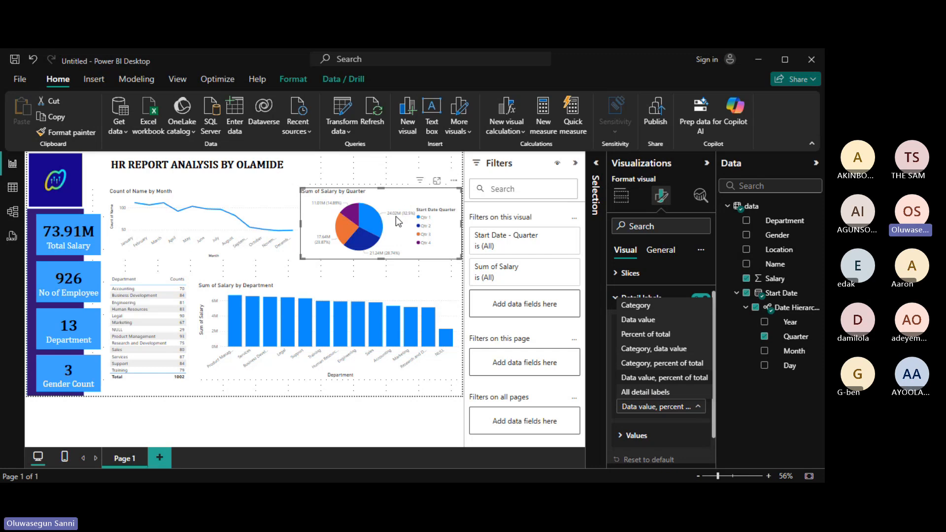
pyautogui.click(649, 338)
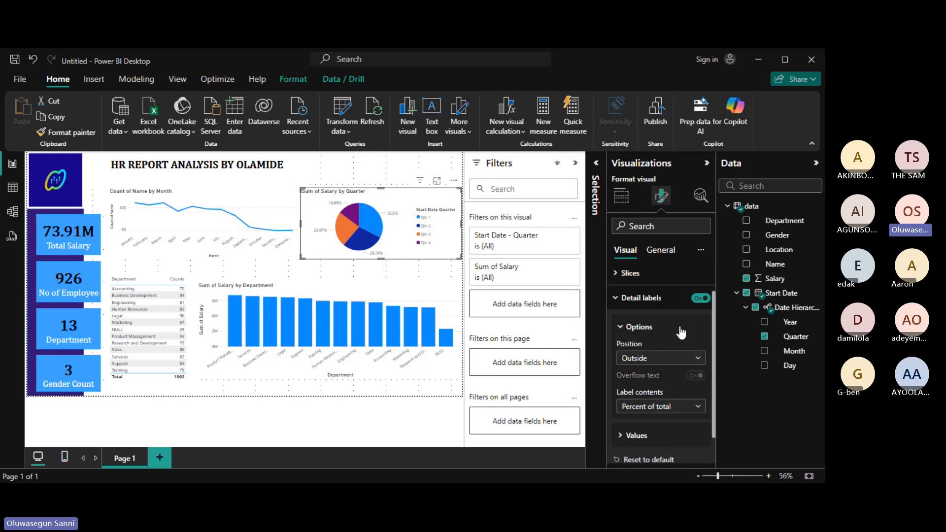
pyautogui.click(700, 362)
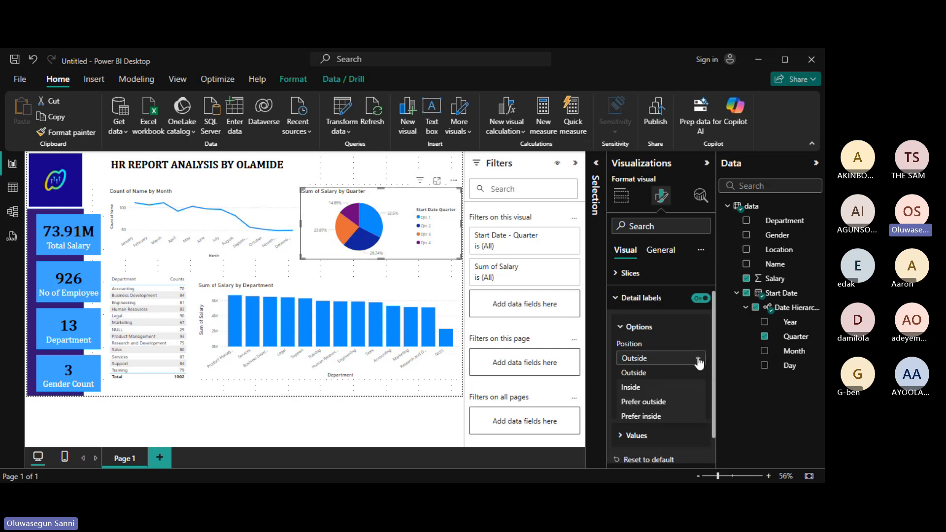
pyautogui.click(641, 386)
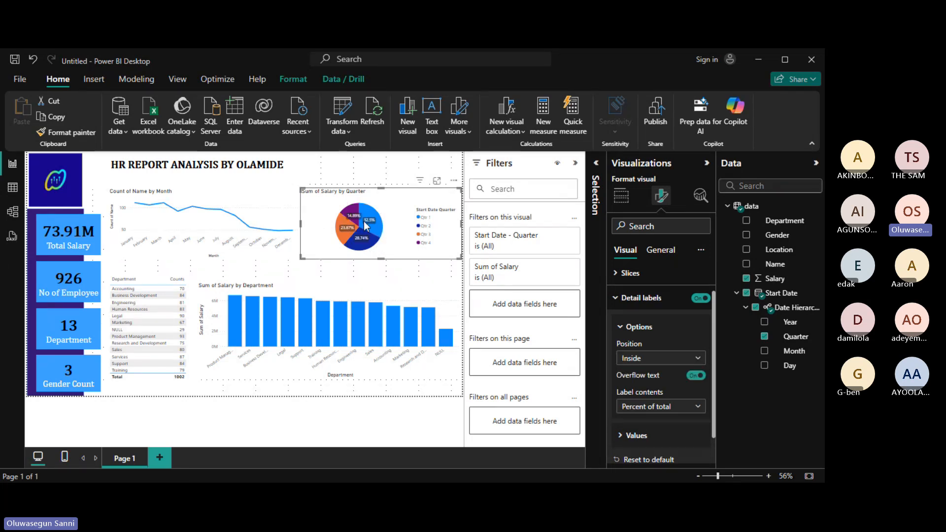
pyautogui.moveTo(362, 227)
pyautogui.click(620, 328)
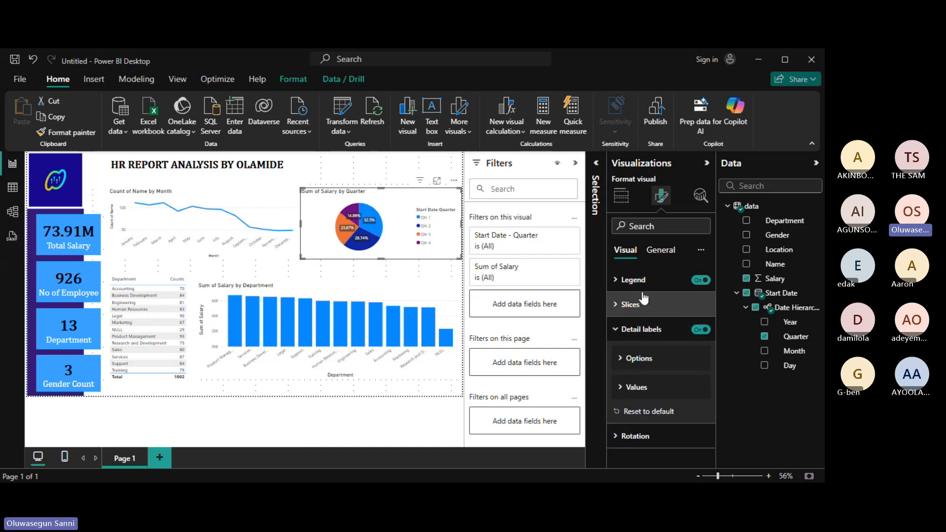
# Change the pie legend's position from Center right to Bottom center.
pyautogui.click(616, 283)
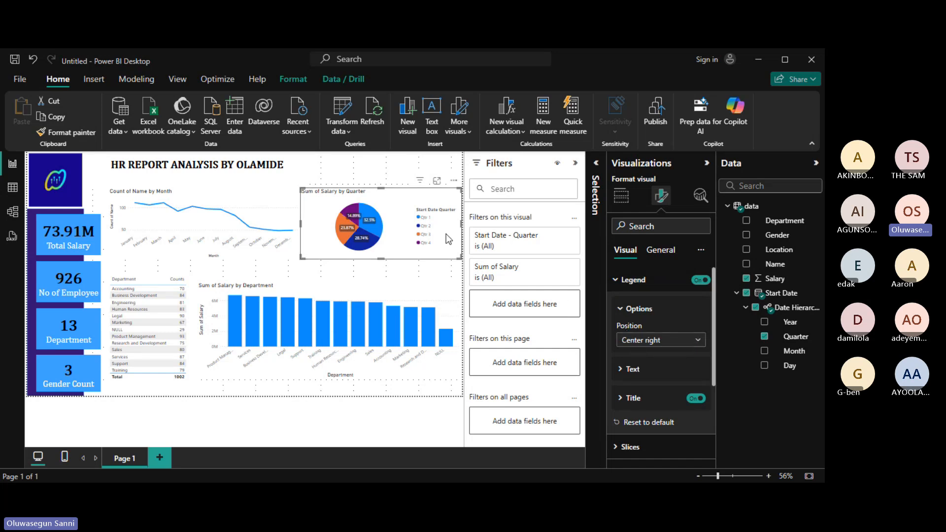
pyautogui.click(697, 341)
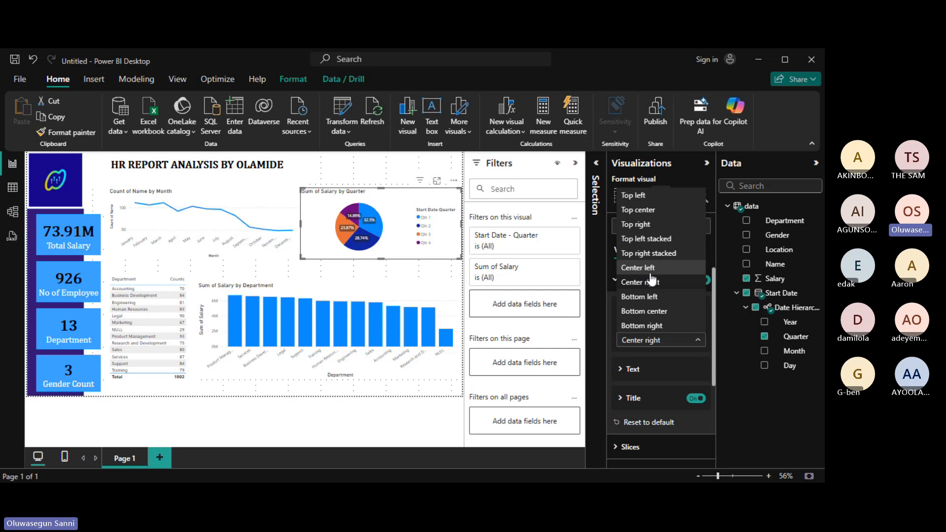
pyautogui.click(665, 313)
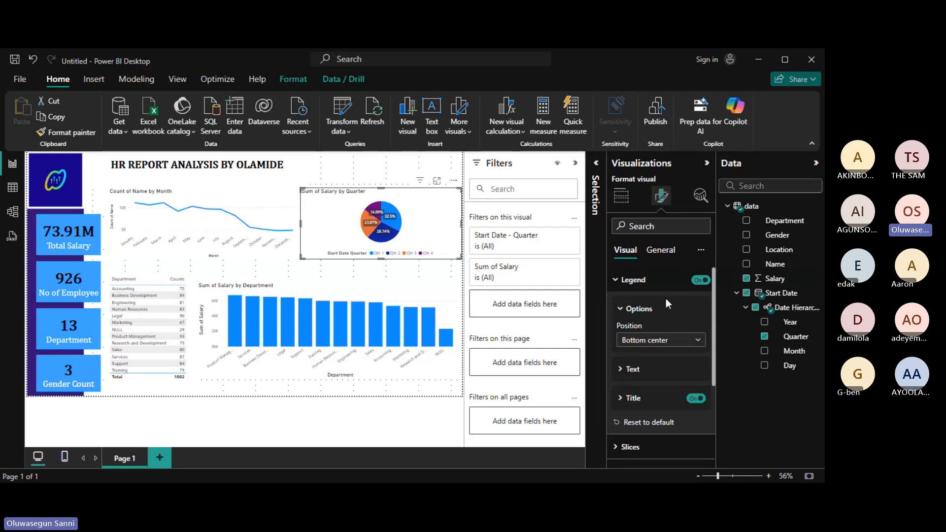
# Format the pie's percentage labels in Cambria, size 10, italic.
pyautogui.click(616, 282)
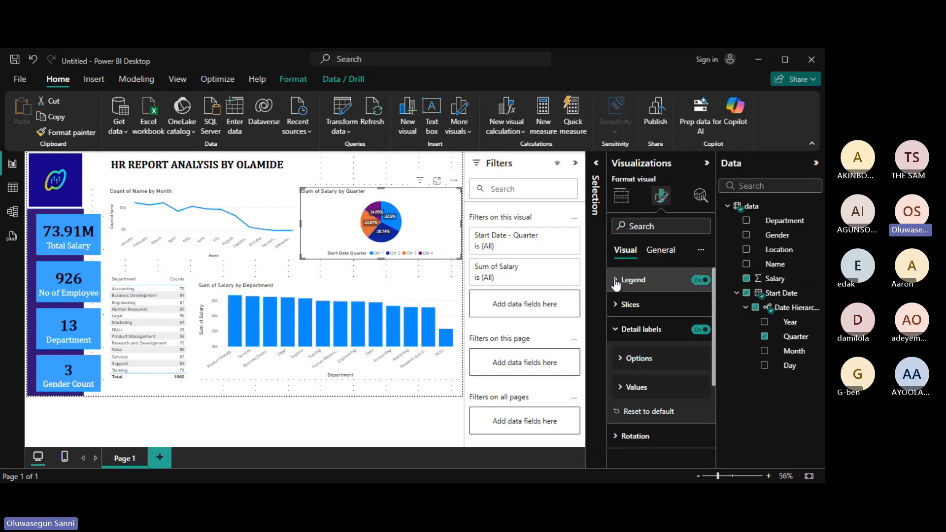
pyautogui.click(620, 388)
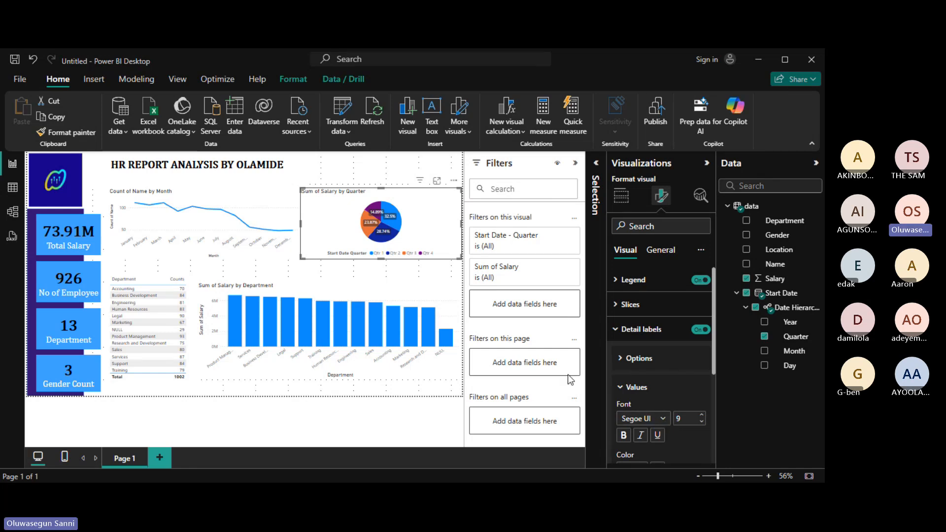
pyautogui.click(663, 420)
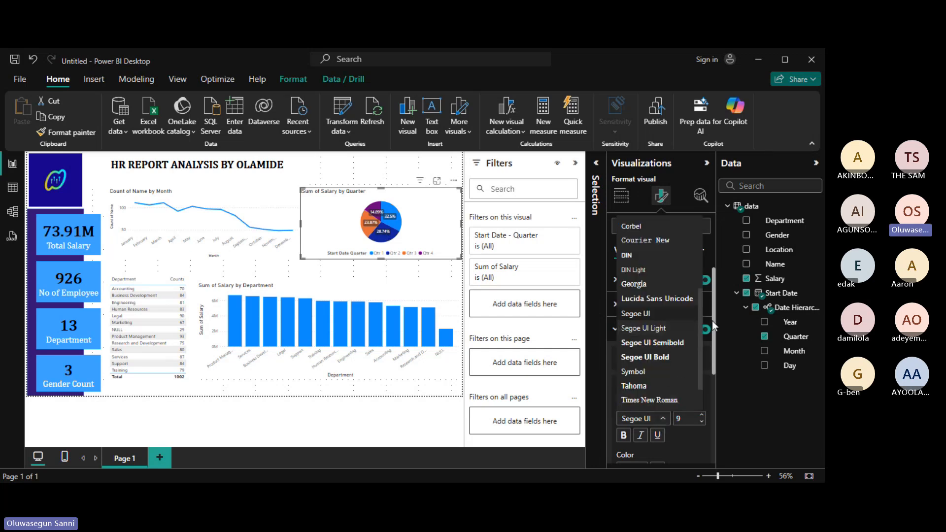
pyautogui.moveTo(703, 331); pyautogui.dragTo(699, 270)
pyautogui.click(673, 265)
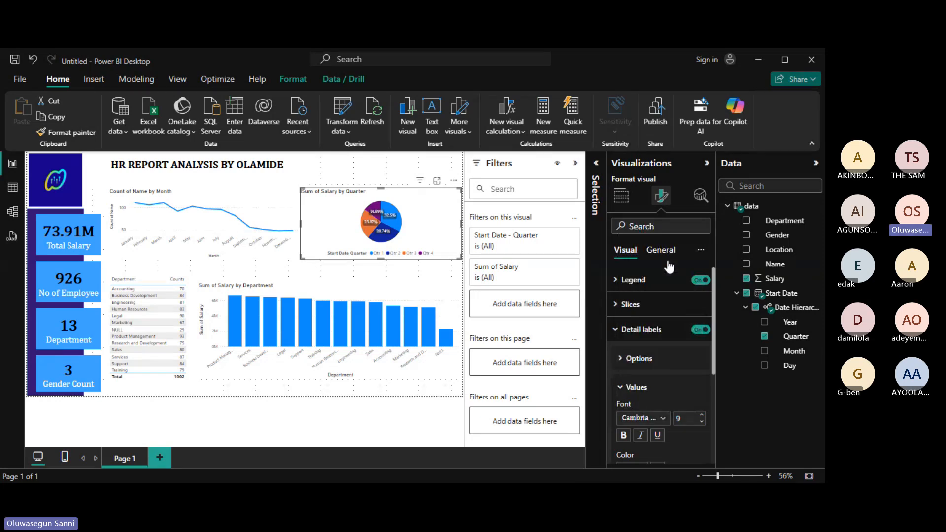
pyautogui.click(703, 416)
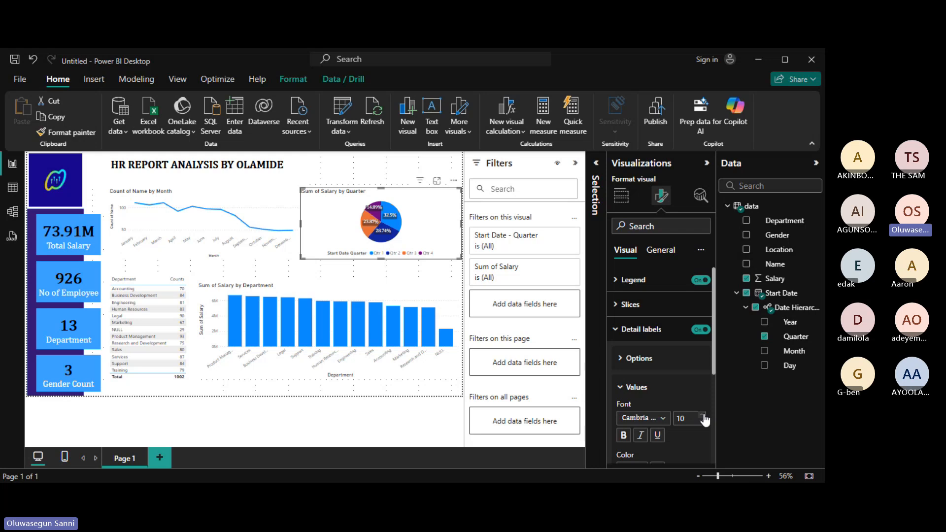
pyautogui.click(641, 436)
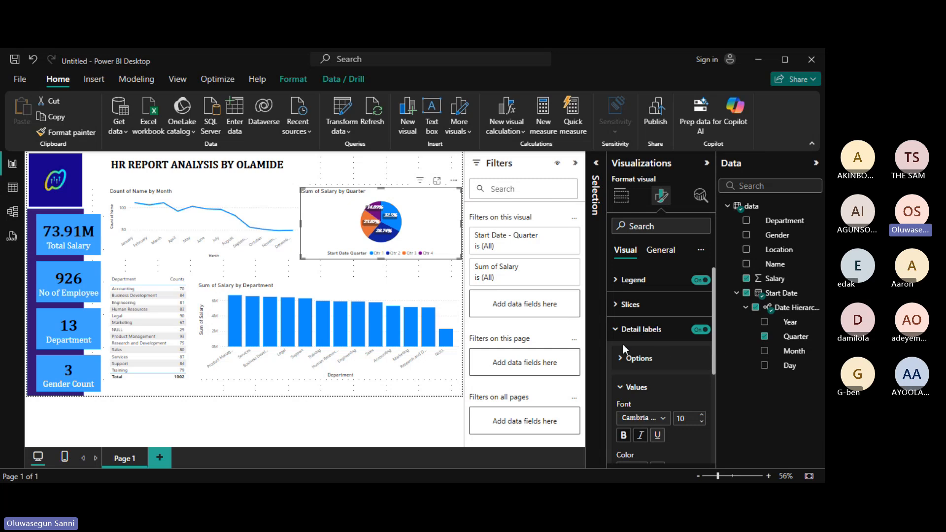
pyautogui.click(620, 330)
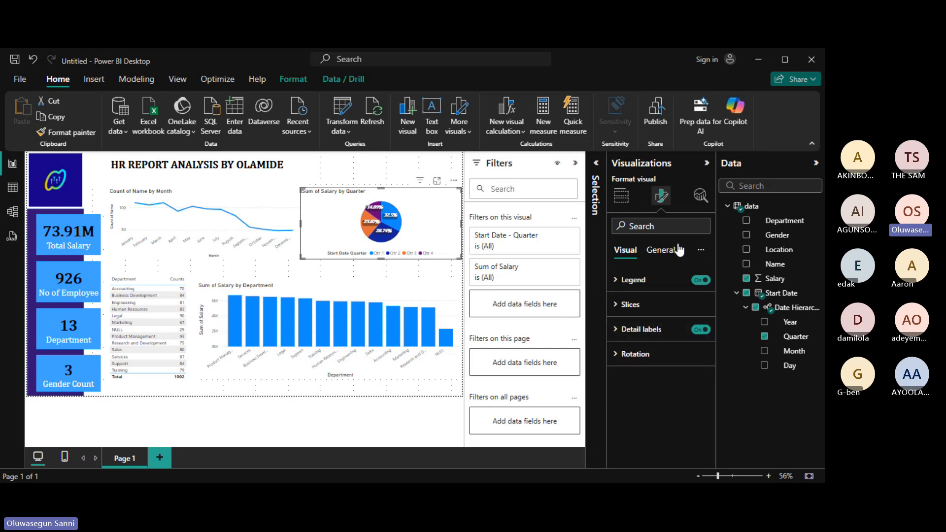
# Check the pie visual's size, then pull its left edge rightward so the pie is narrower.
pyautogui.click(675, 251)
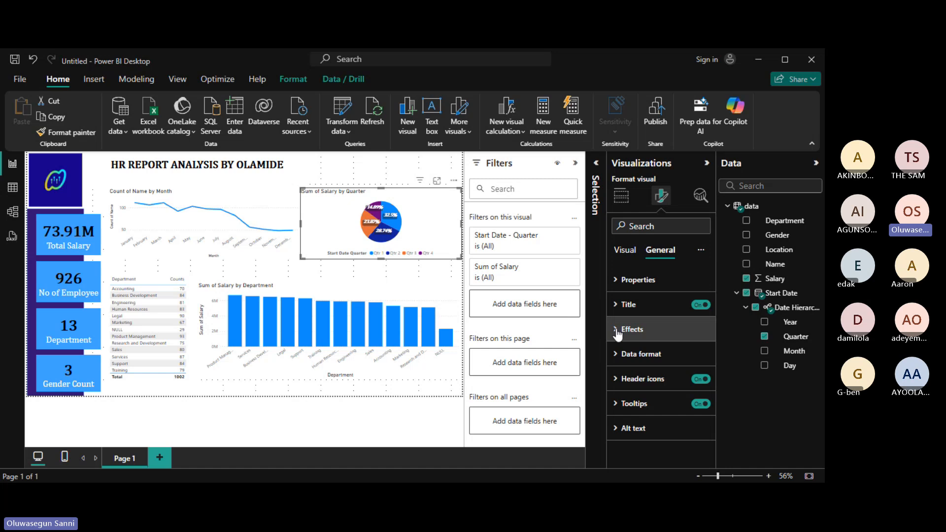
pyautogui.click(618, 288)
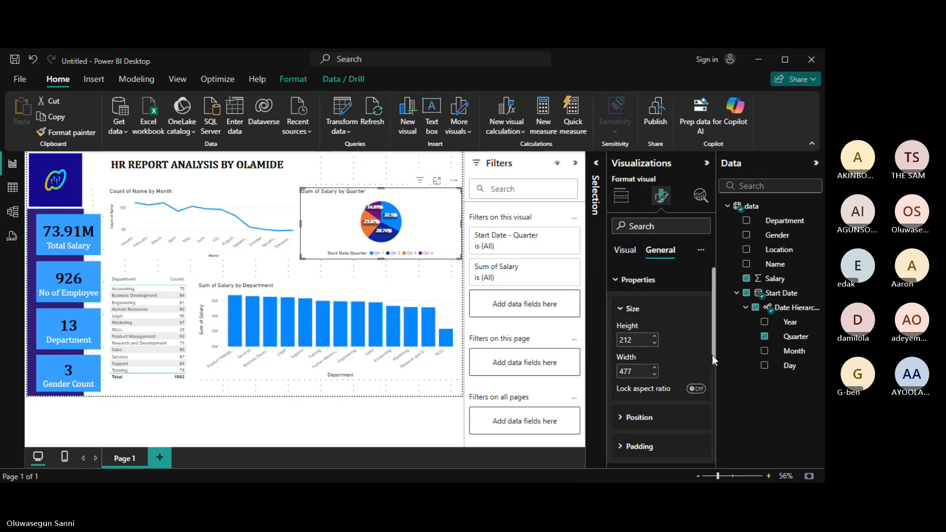
pyautogui.click(618, 281)
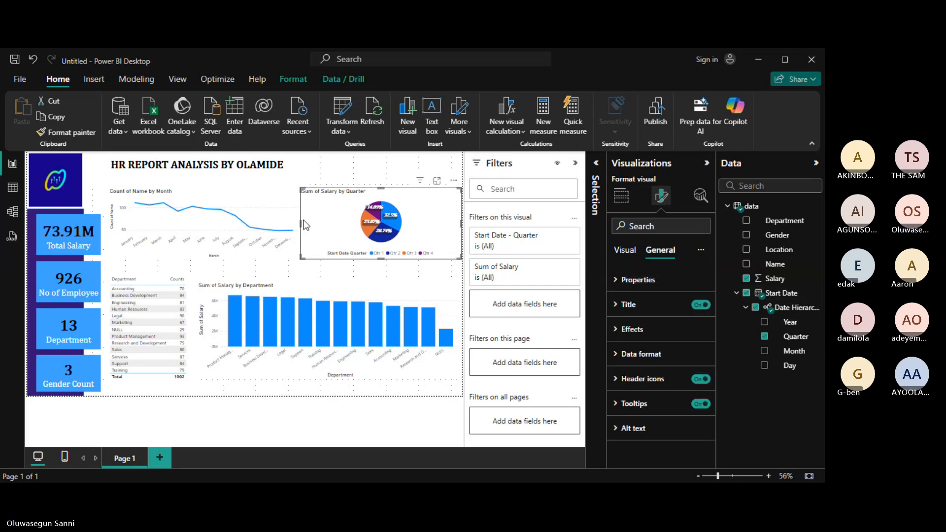
pyautogui.moveTo(304, 224); pyautogui.dragTo(345, 226)
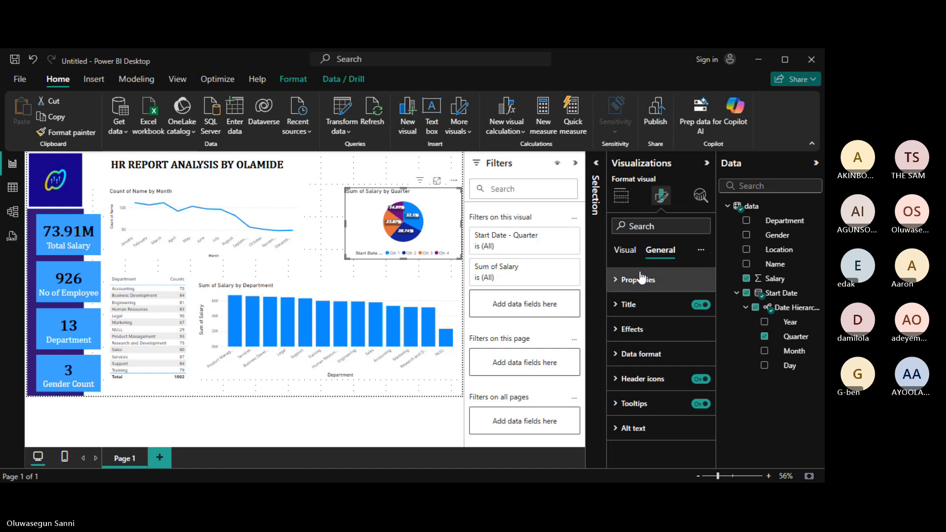
# Set the quarter pie visual's Effects background to the recent dark purple swatch.
pyautogui.click(617, 331)
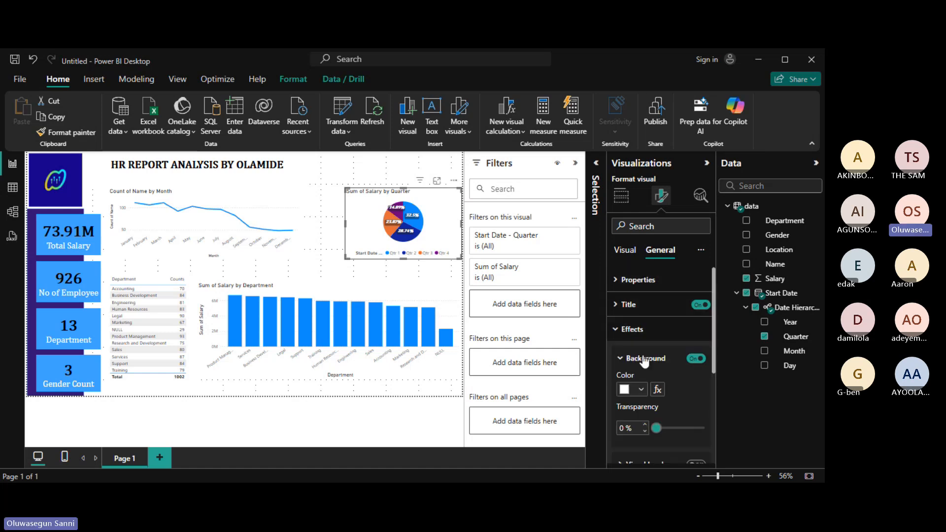
pyautogui.click(642, 390)
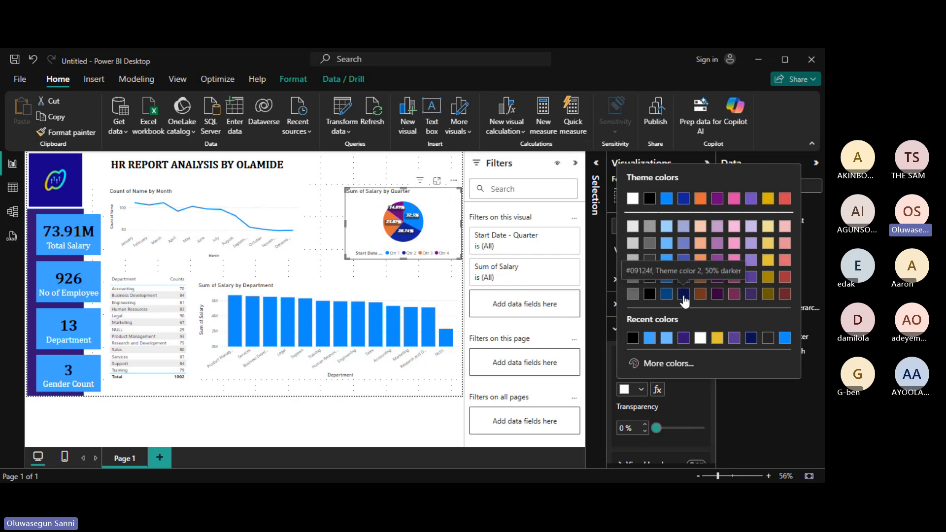
pyautogui.click(684, 338)
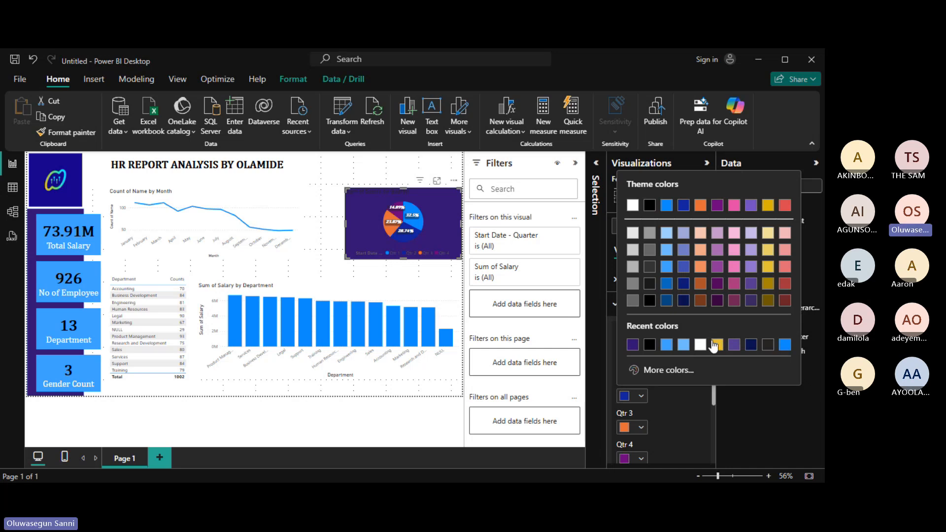
# Make the Qtr 2 slice white and try a custom bright green for Qtr 4.
pyautogui.click(633, 234)
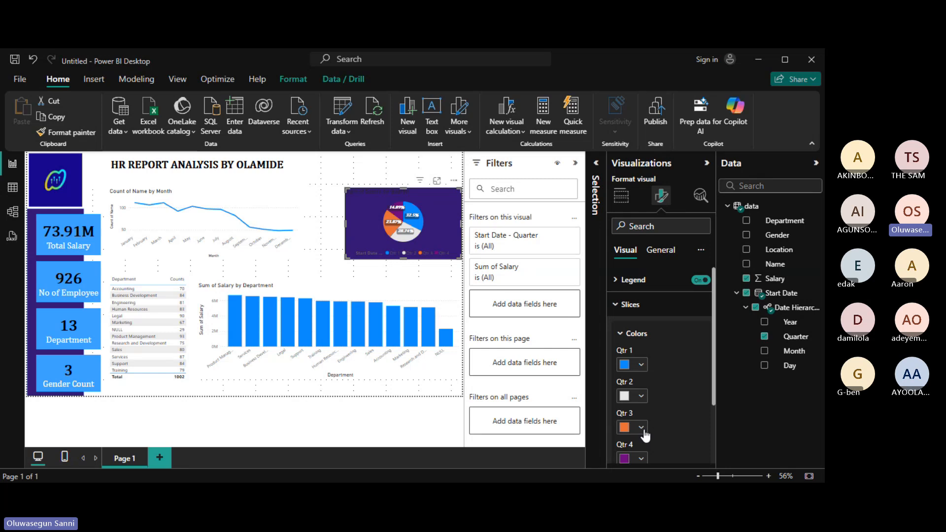
pyautogui.click(641, 461)
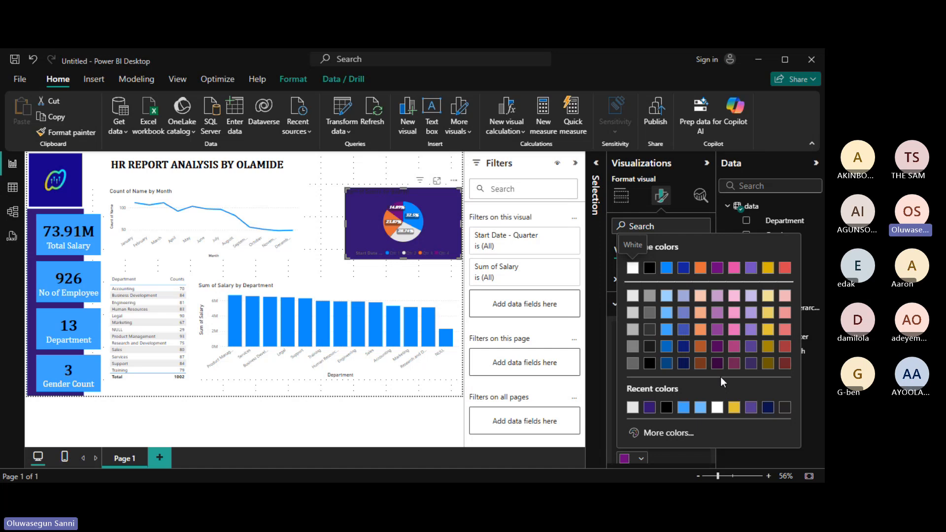
pyautogui.click(680, 434)
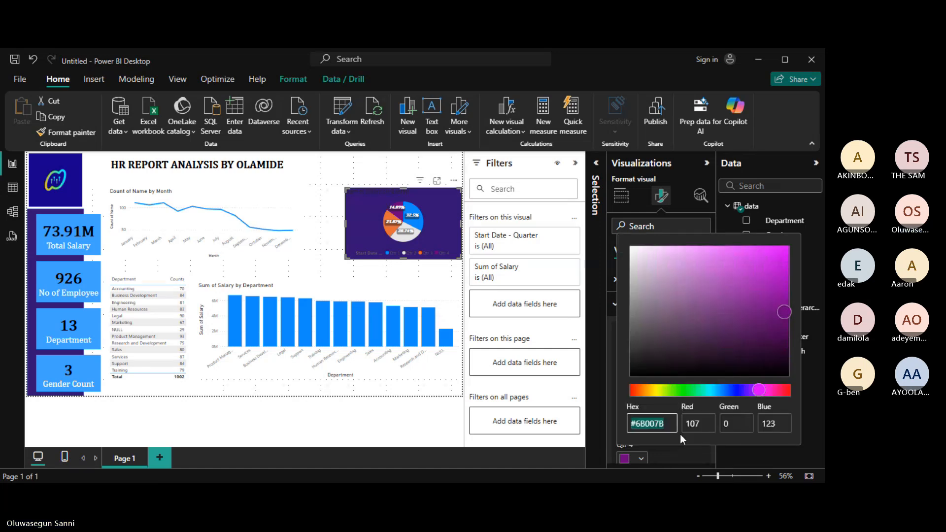
pyautogui.click(698, 391)
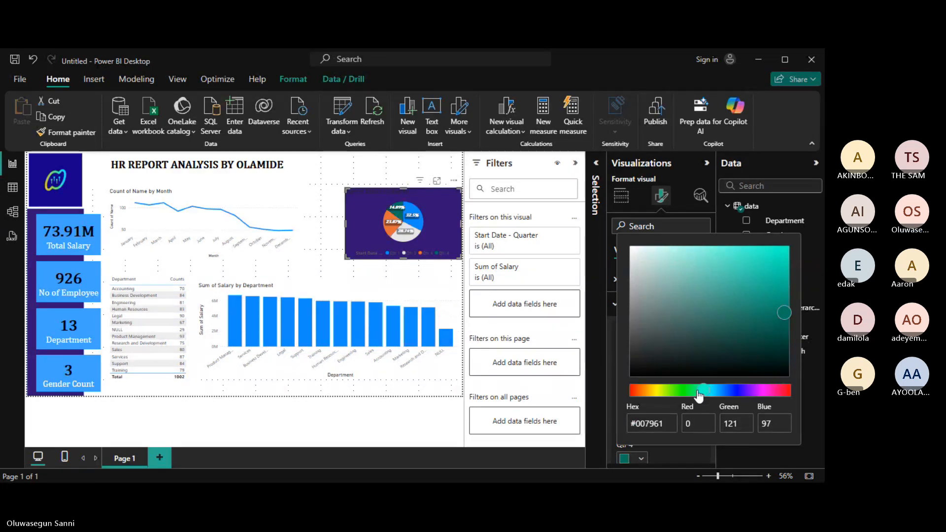
pyautogui.moveTo(700, 393); pyautogui.dragTo(694, 391)
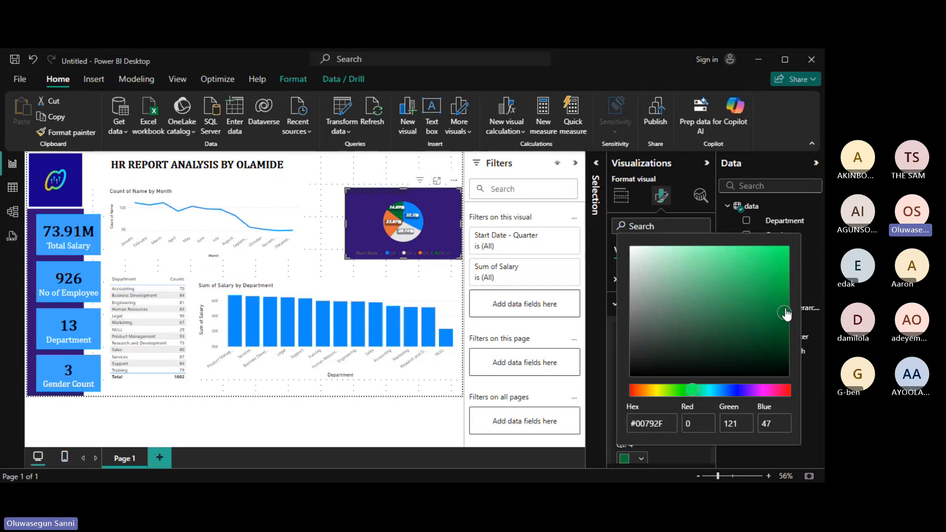
pyautogui.moveTo(785, 314); pyautogui.dragTo(782, 297)
pyautogui.click(611, 374)
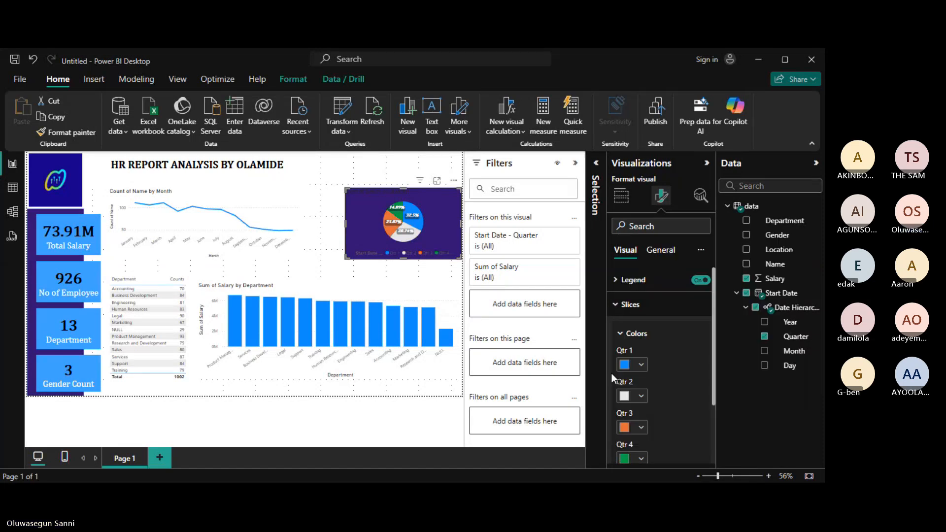
# Change the Qtr 4 slice to the dark red theme colour instead.
pyautogui.click(641, 458)
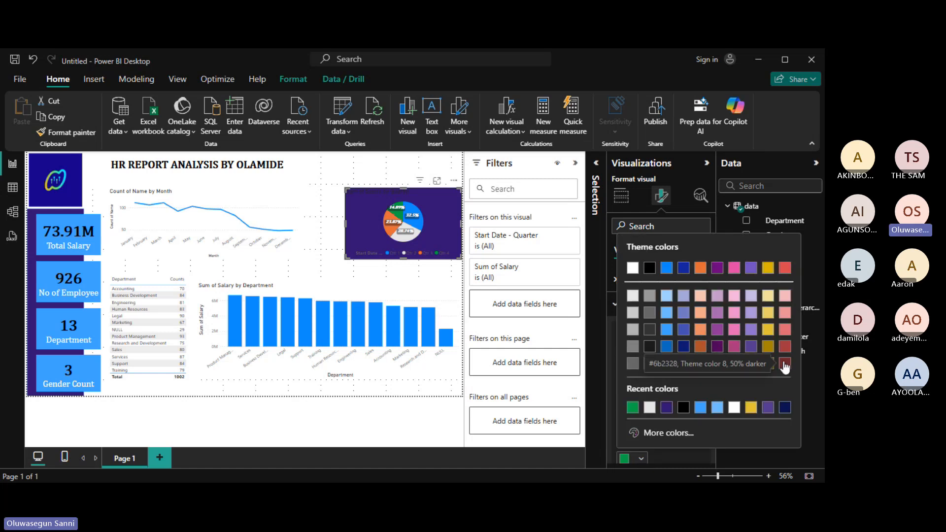
pyautogui.click(785, 346)
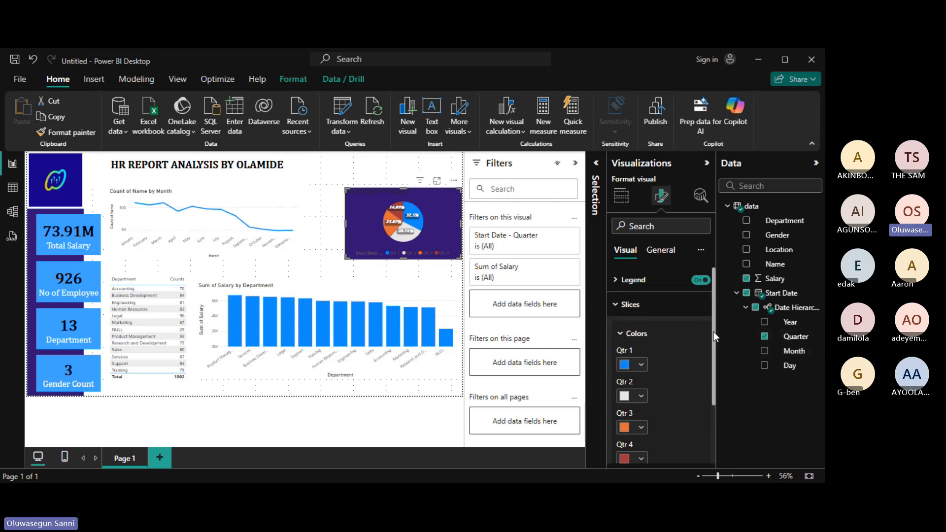
pyautogui.moveTo(713, 333)
pyautogui.mouseDown()
pyautogui.moveTo(714, 372)
pyautogui.moveTo(704, 319)
pyautogui.mouseUp()
pyautogui.click(616, 305)
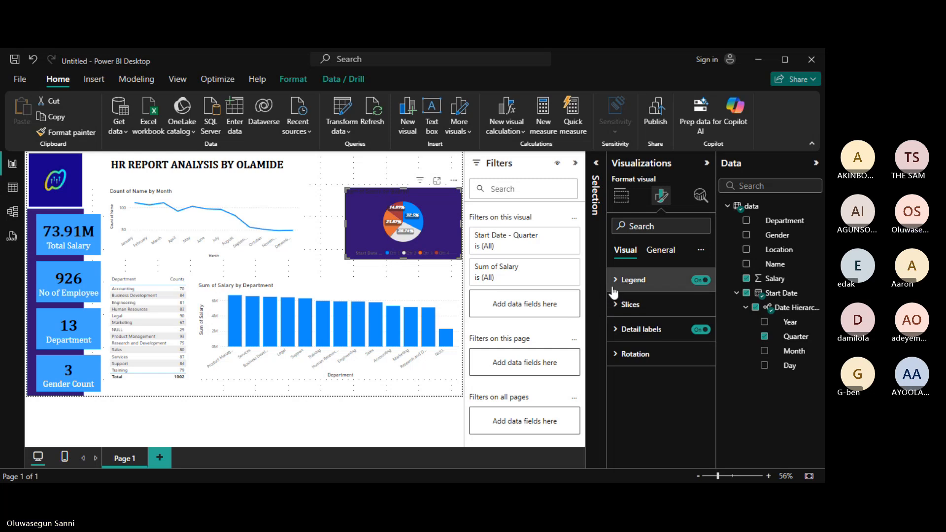
# Replace the pie chart's dark purple background with a bright light blue from Recent colors.
pyautogui.click(654, 253)
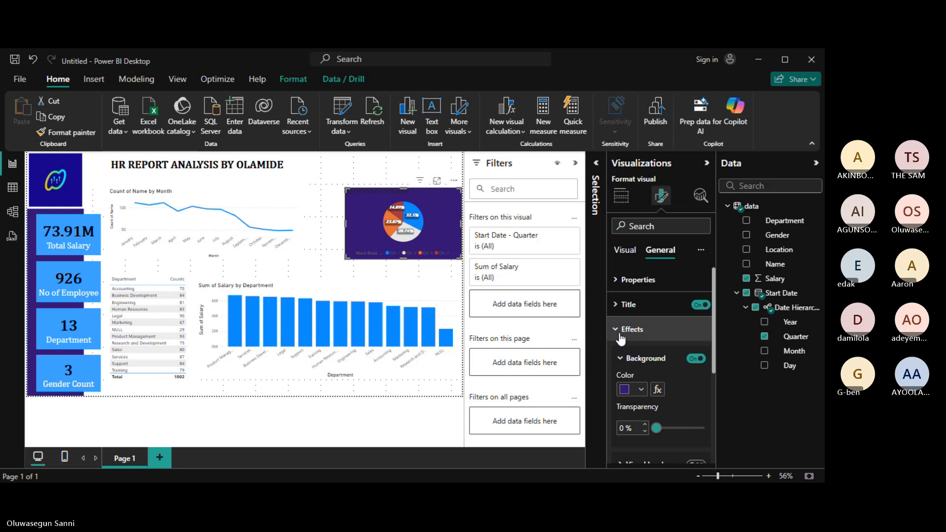
pyautogui.moveTo(714, 336); pyautogui.dragTo(716, 378)
pyautogui.scroll(3, 693, 254)
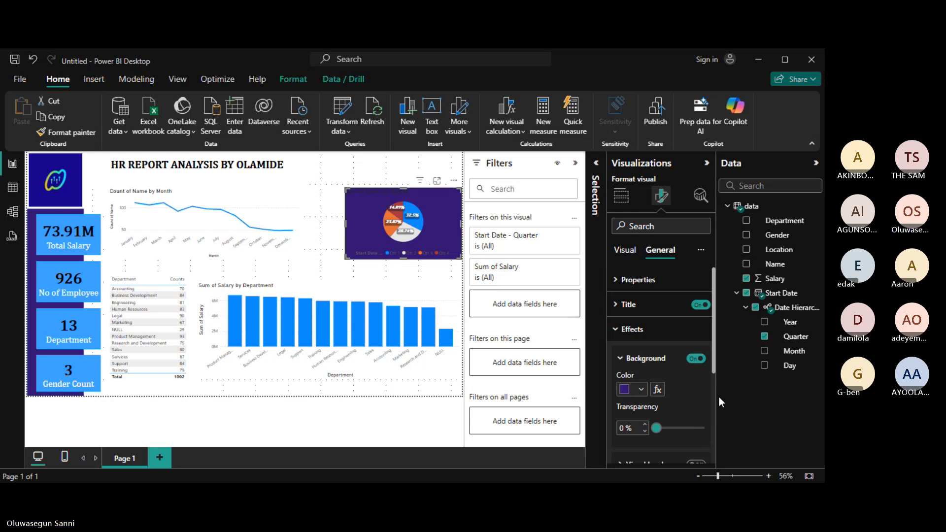
pyautogui.moveTo(713, 351); pyautogui.dragTo(723, 413)
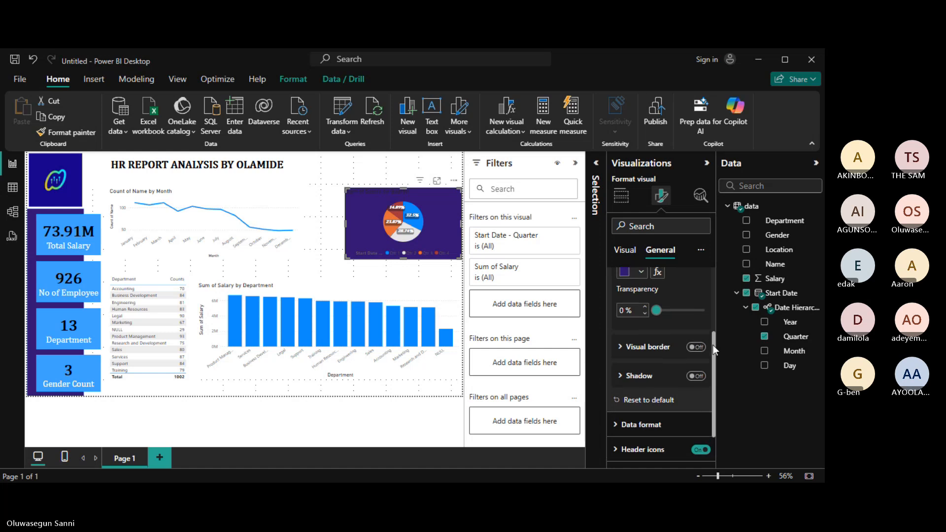
pyautogui.moveTo(713, 345); pyautogui.dragTo(712, 315)
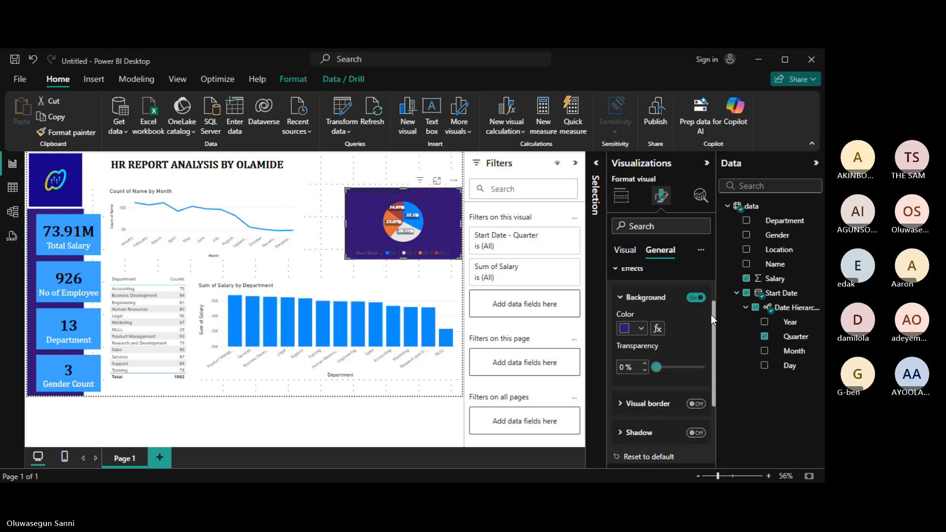
pyautogui.click(641, 329)
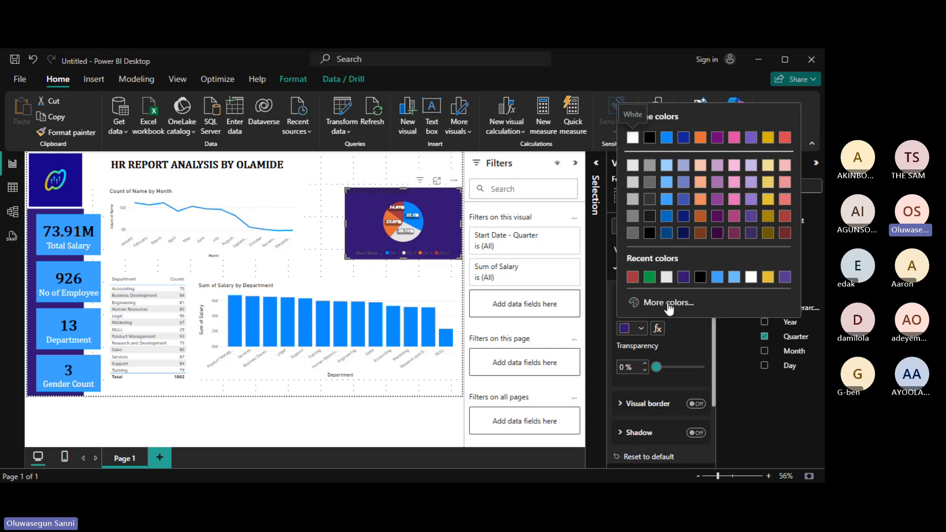
pyautogui.click(734, 278)
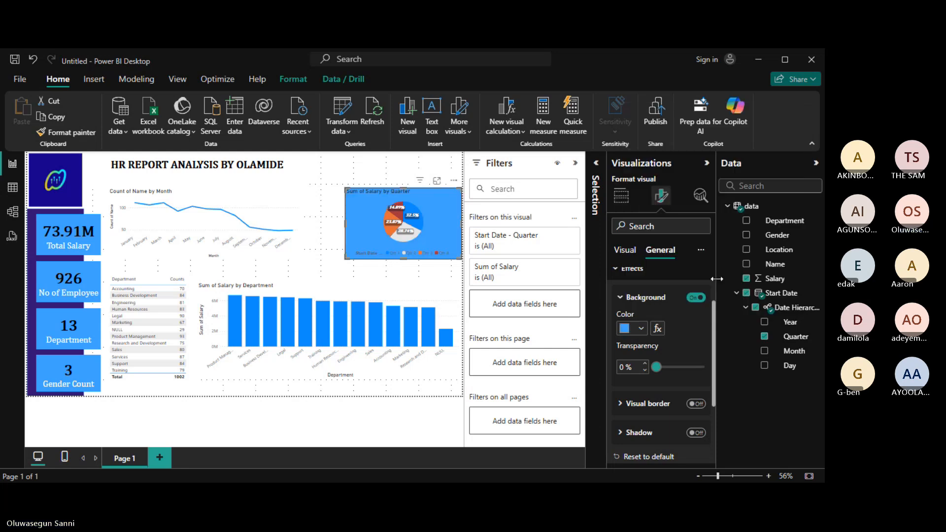
pyautogui.click(640, 329)
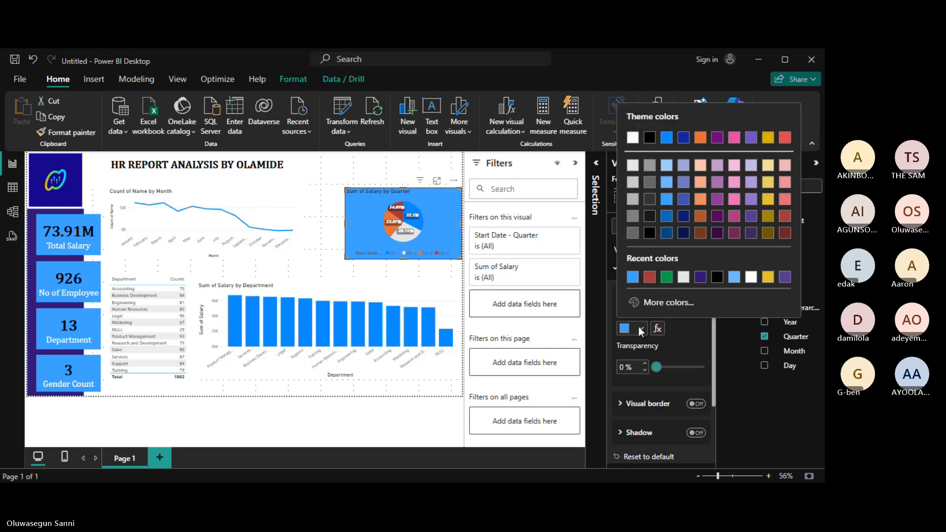
pyautogui.click(732, 279)
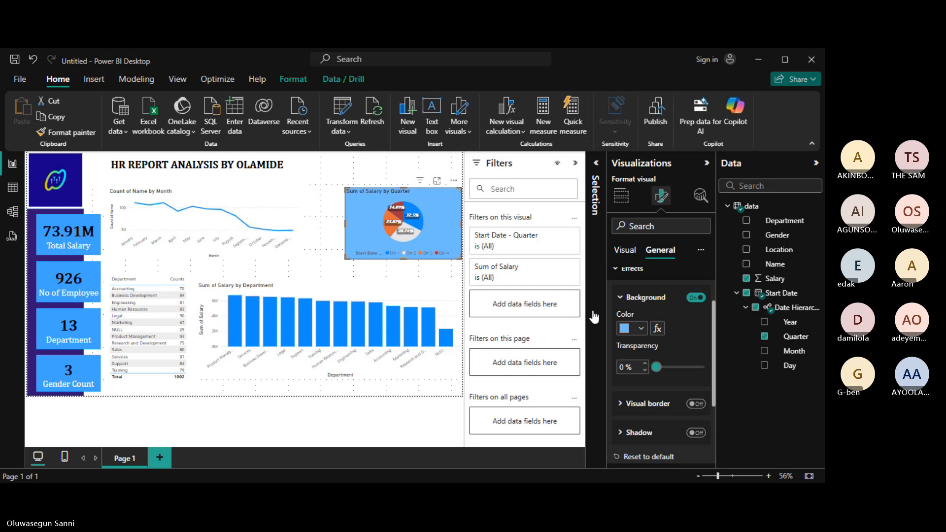
pyautogui.click(641, 328)
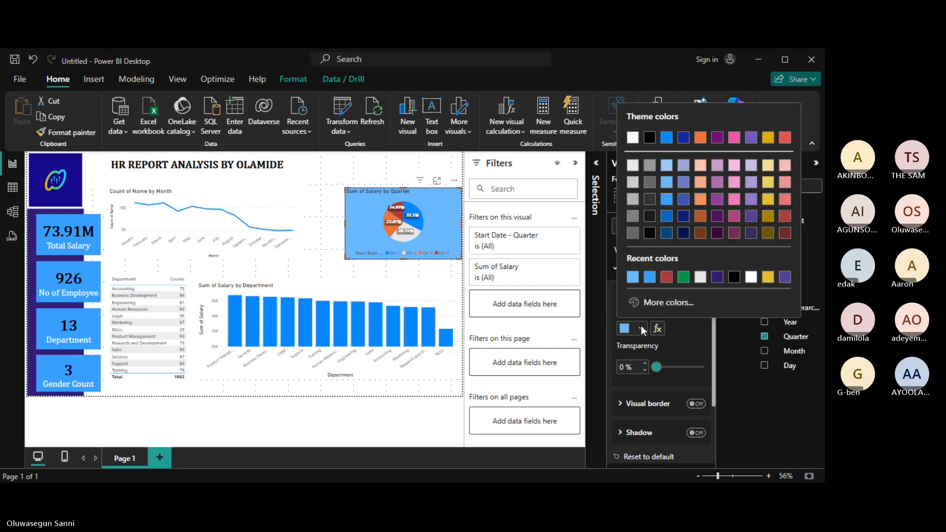
pyautogui.click(603, 273)
pyautogui.click(614, 275)
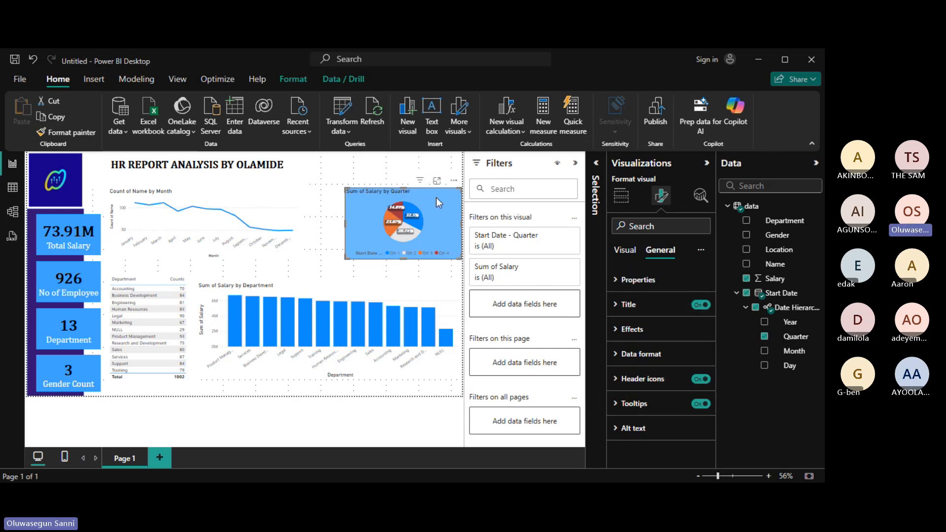
# Give the pie chart title a dark purple #331573 background and white text.
pyautogui.click(616, 308)
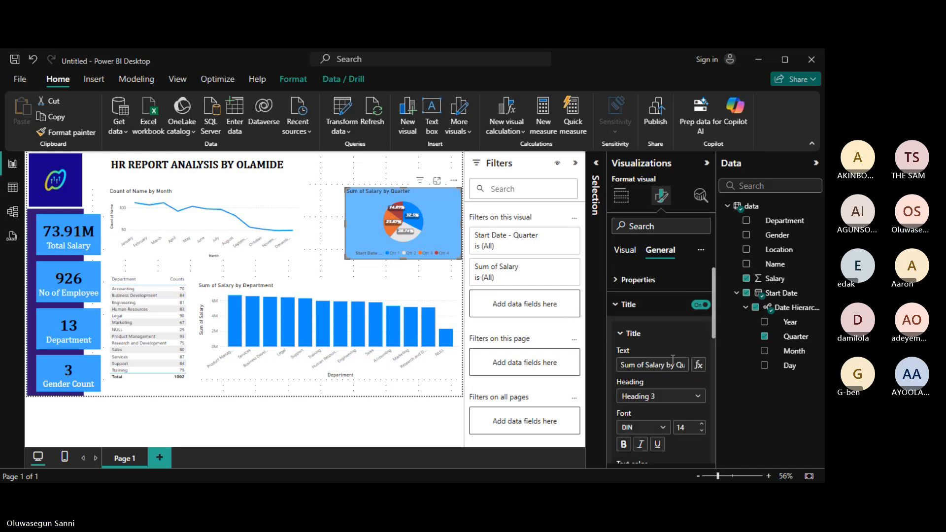
pyautogui.moveTo(715, 327); pyautogui.dragTo(720, 361)
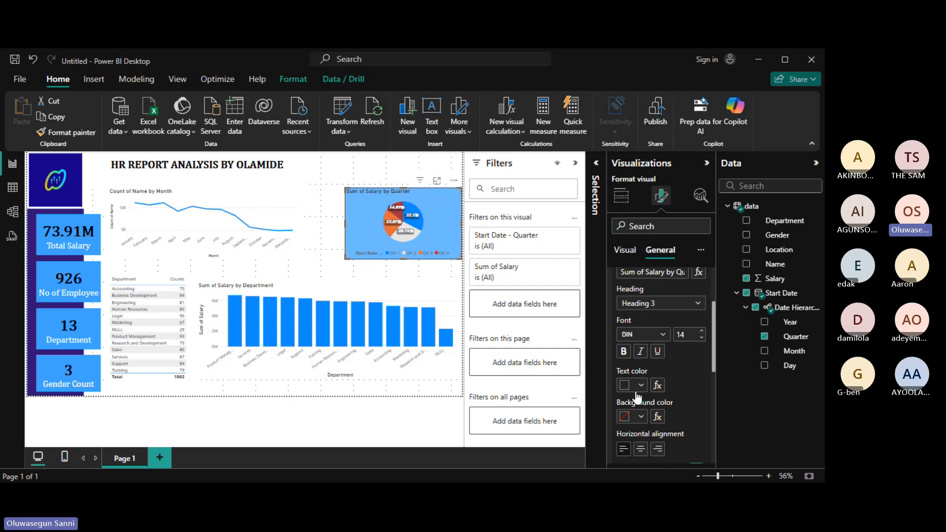
pyautogui.click(624, 417)
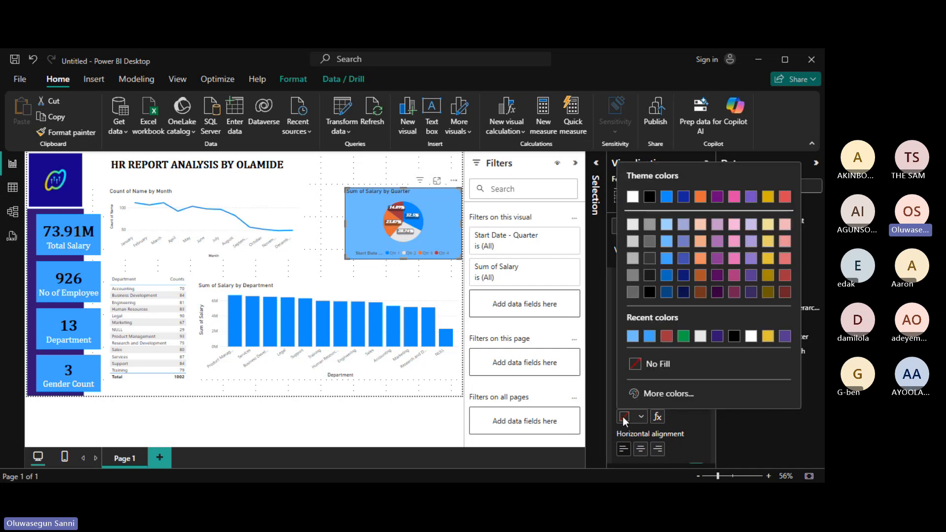
pyautogui.click(717, 337)
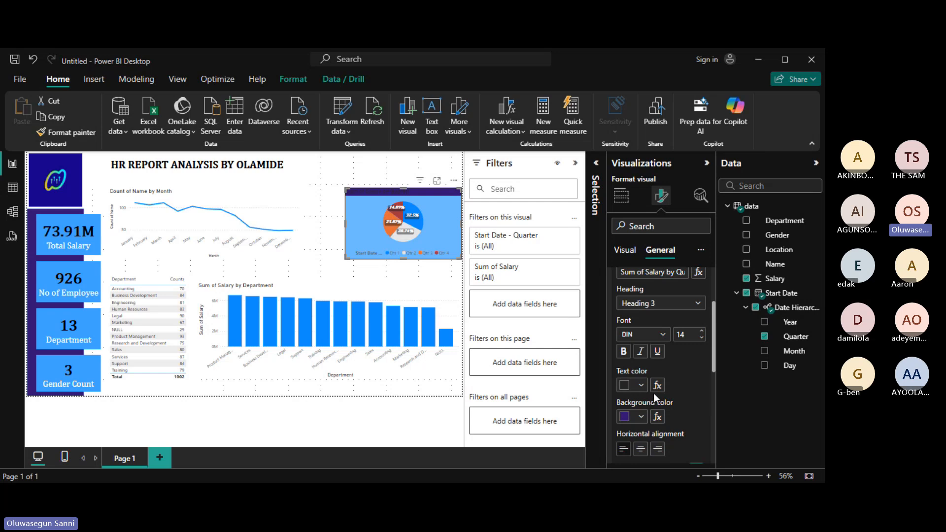
pyautogui.click(626, 386)
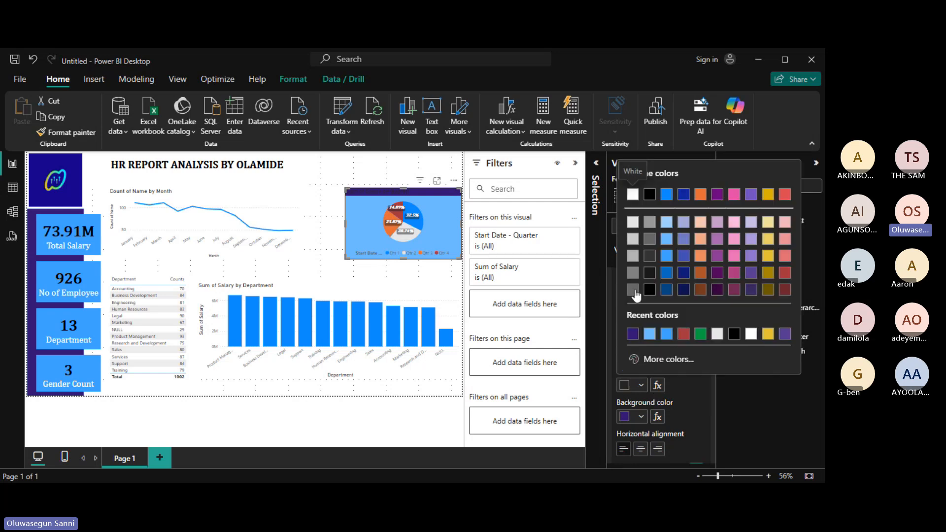
pyautogui.click(633, 195)
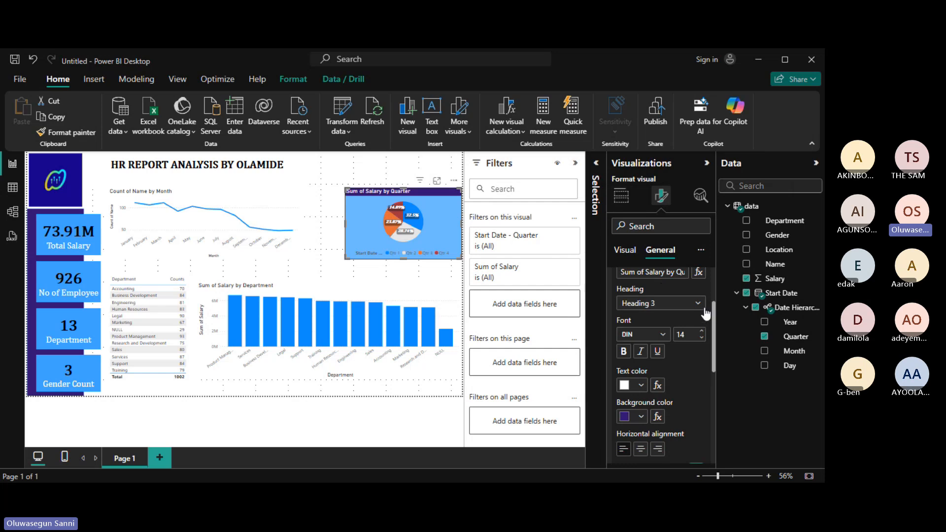
pyautogui.moveTo(712, 316); pyautogui.dragTo(713, 293)
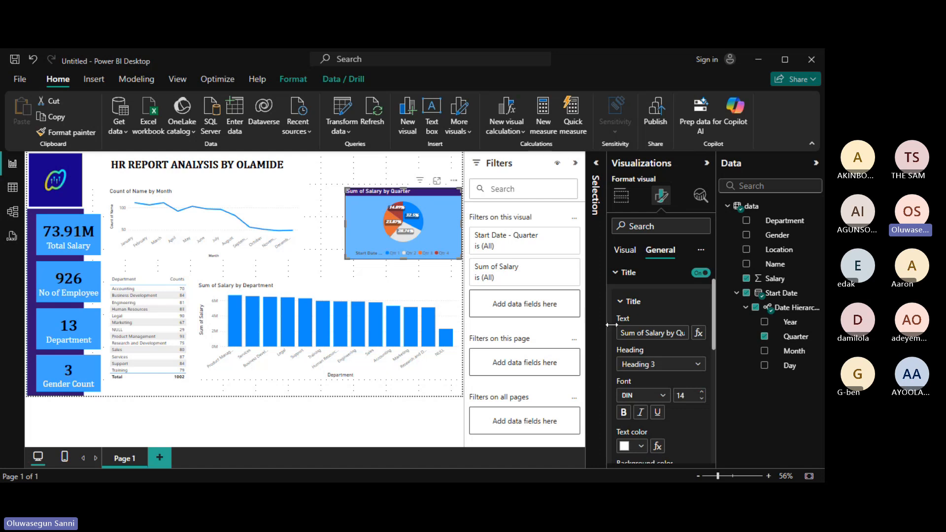
# Shorten the pie title to 'Salary by Quarter' in Cambria, size 18.
pyautogui.click(645, 333)
pyautogui.press('BackSpace')
pyautogui.press('BackSpace')
pyautogui.press('BackSpace')
pyautogui.press('BackSpace')
pyautogui.press('BackSpace')
pyautogui.press('BackSpace')
pyautogui.press('BackSpace')
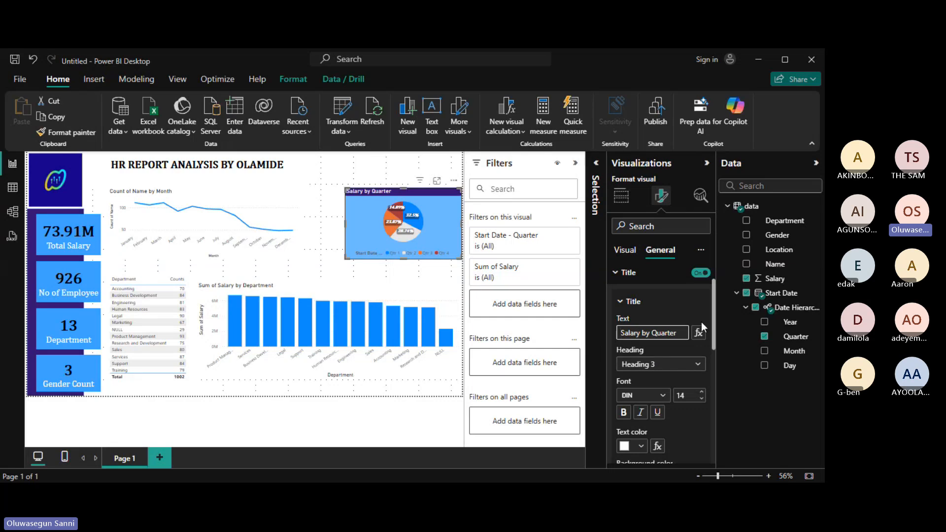
pyautogui.click(663, 397)
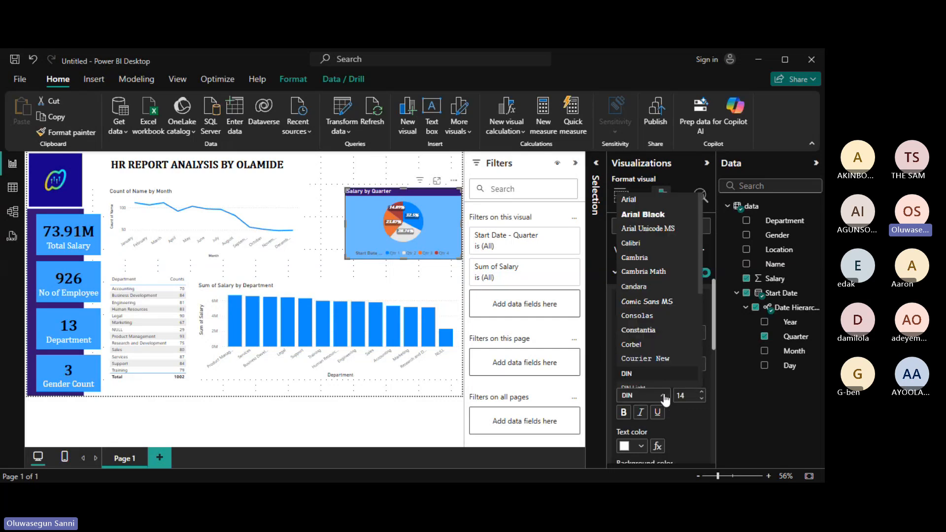
pyautogui.click(660, 274)
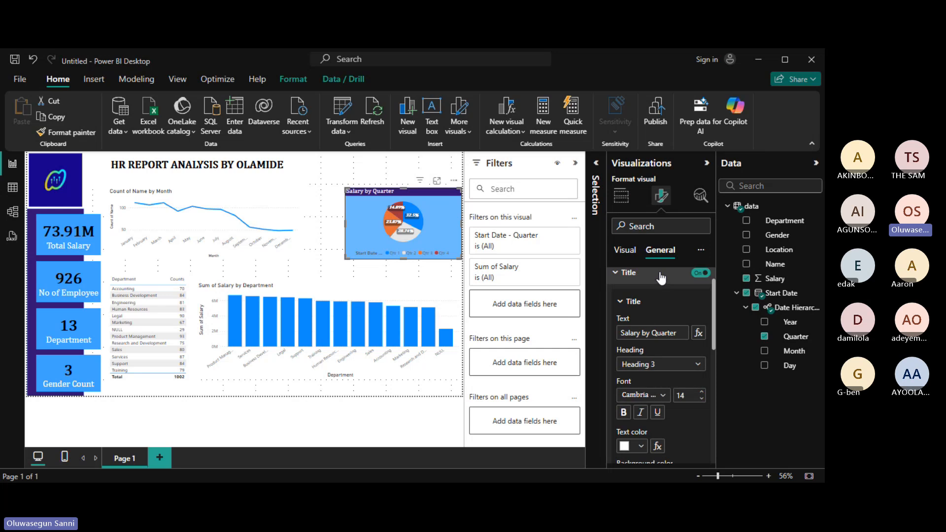
pyautogui.click(702, 392)
pyautogui.click(703, 393)
pyautogui.click(702, 392)
pyautogui.click(702, 393)
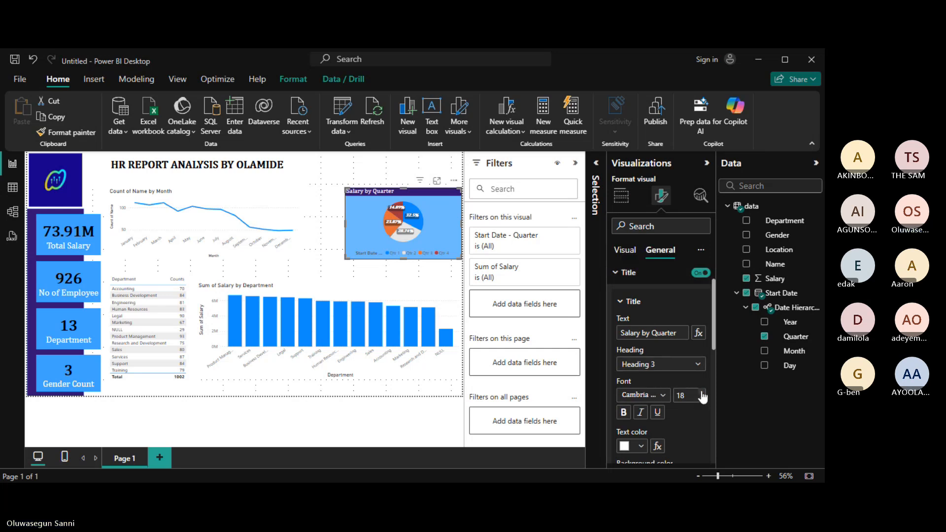
pyautogui.click(702, 394)
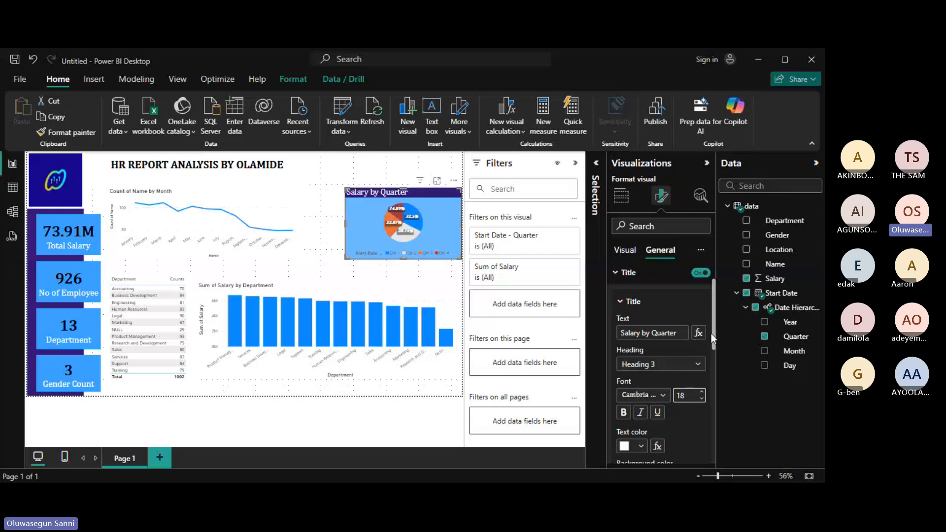
# Centre the Salary by Quarter title horizontally.
pyautogui.moveTo(714, 330)
pyautogui.mouseDown()
pyautogui.moveTo(716, 356)
pyautogui.moveTo(717, 347)
pyautogui.mouseUp()
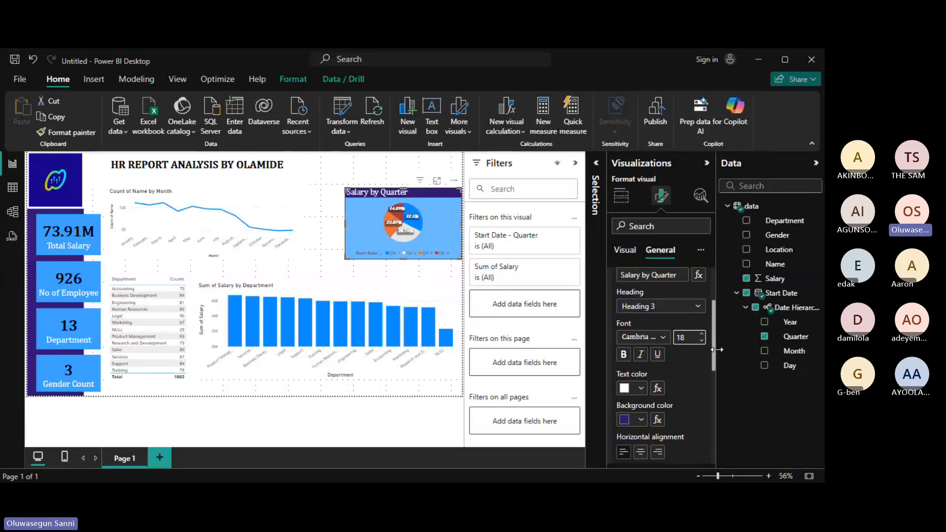
pyautogui.scroll(-2, 660, 385)
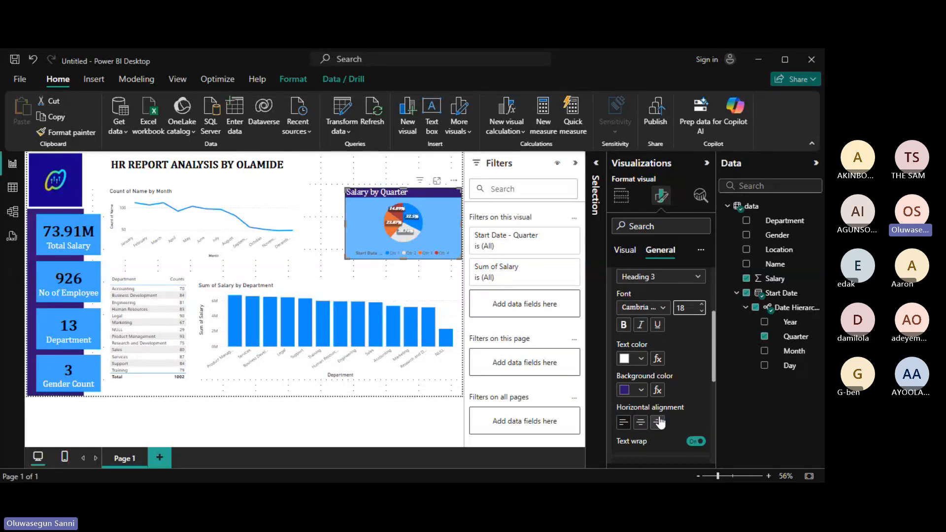
pyautogui.click(640, 423)
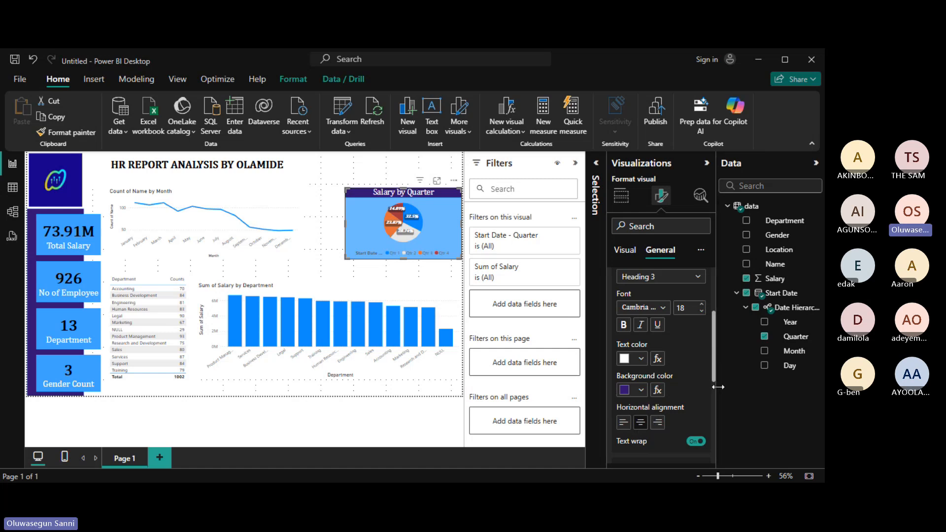
pyautogui.moveTo(714, 373); pyautogui.dragTo(713, 422)
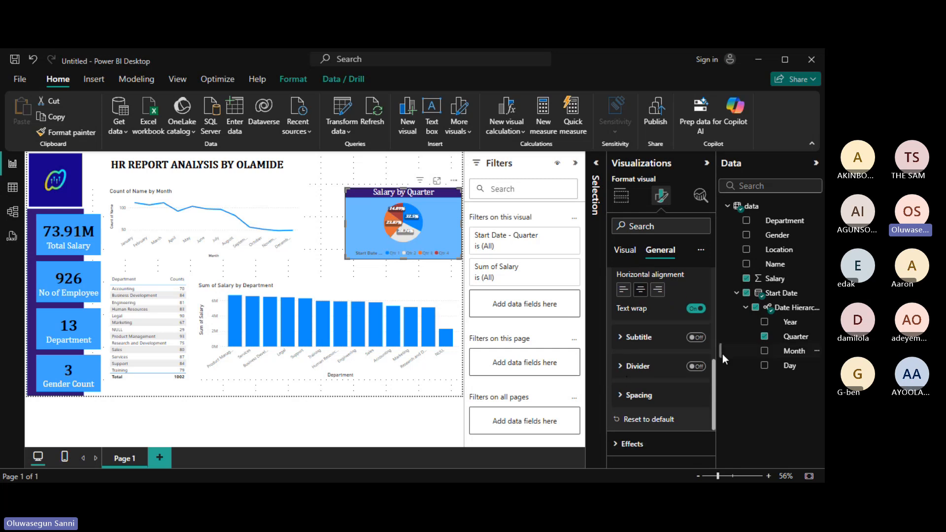
pyautogui.moveTo(715, 392); pyautogui.dragTo(717, 289)
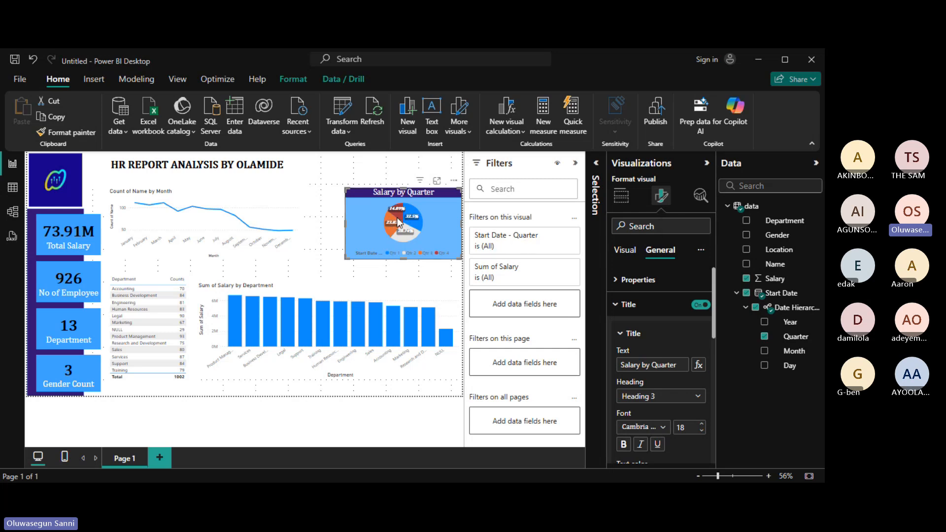
# Select the Count of Name by Month line chart and set its background to light blue.
pyautogui.click(353, 182)
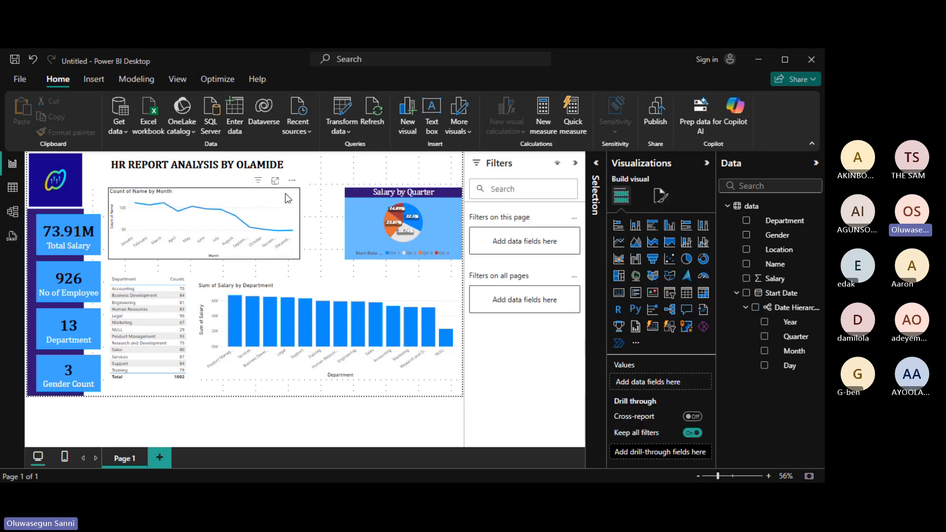
pyautogui.click(288, 200)
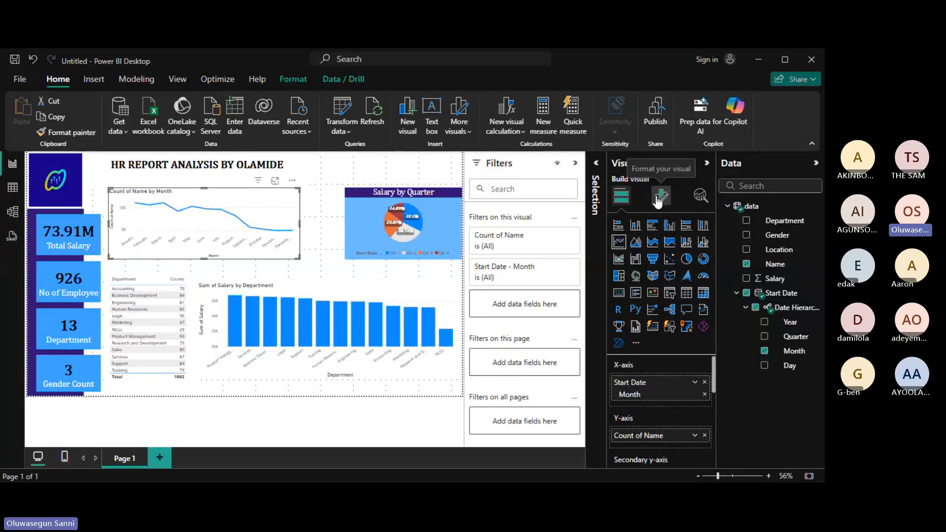
pyautogui.click(658, 197)
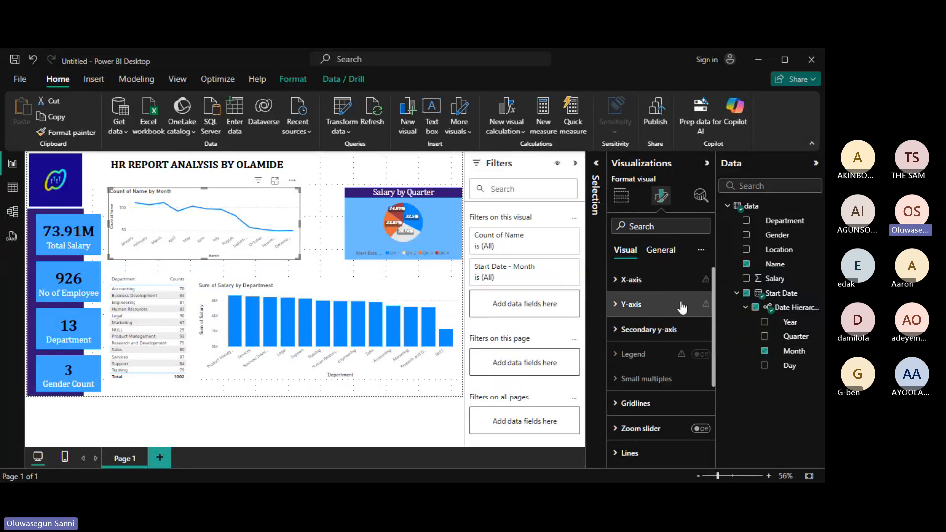
pyautogui.click(664, 254)
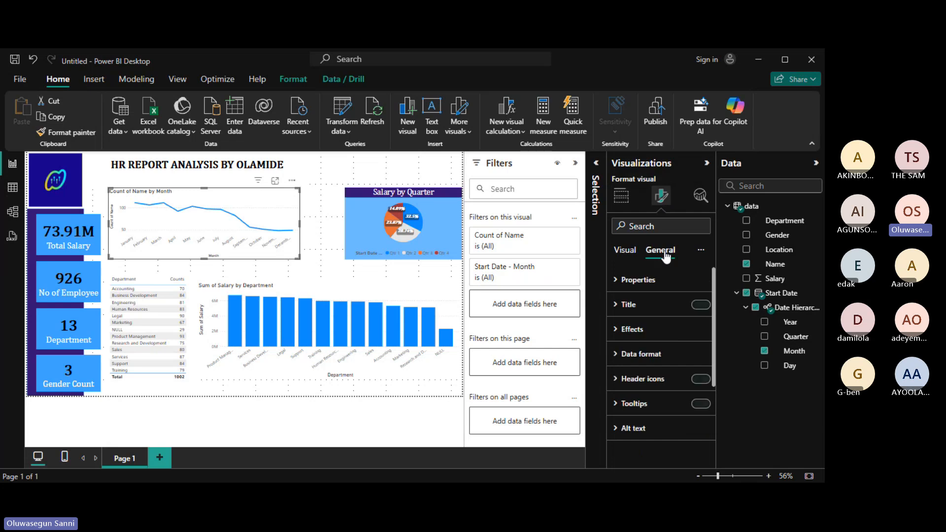
pyautogui.click(629, 331)
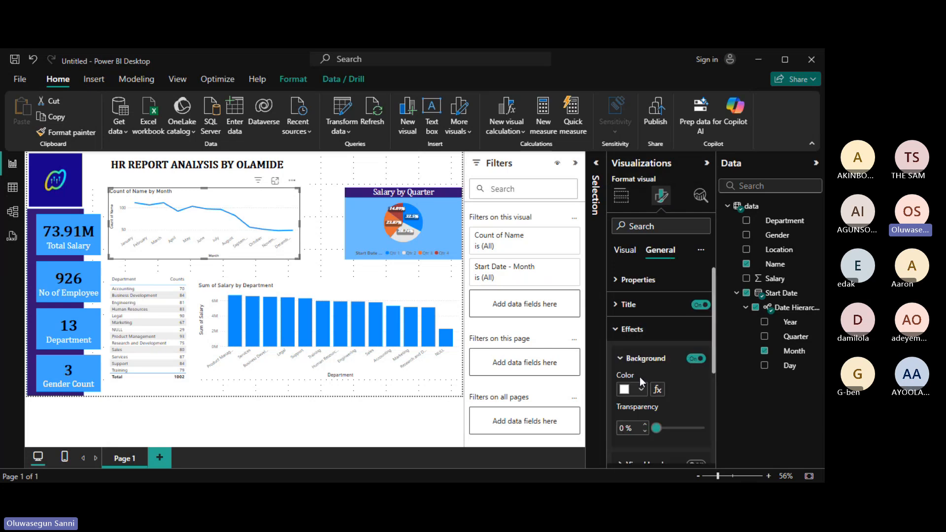
pyautogui.scroll(-2, 714, 347)
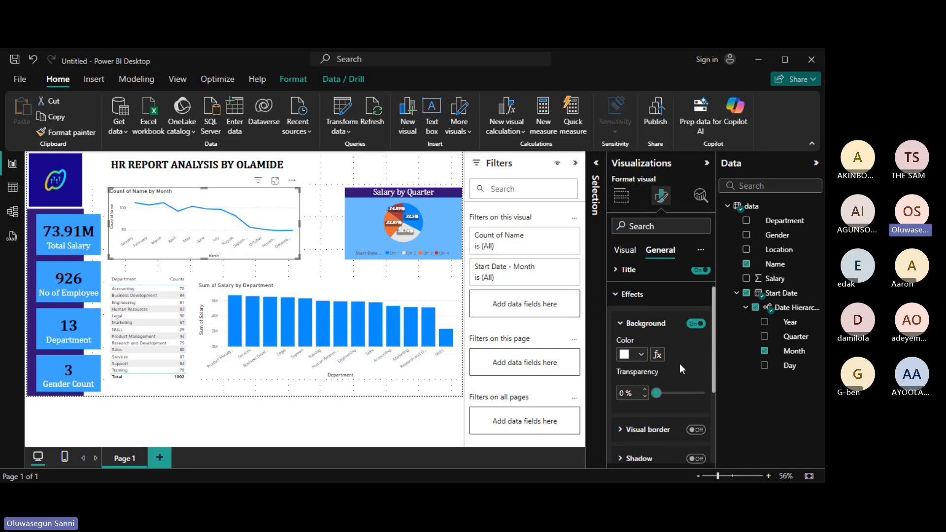
pyautogui.click(641, 355)
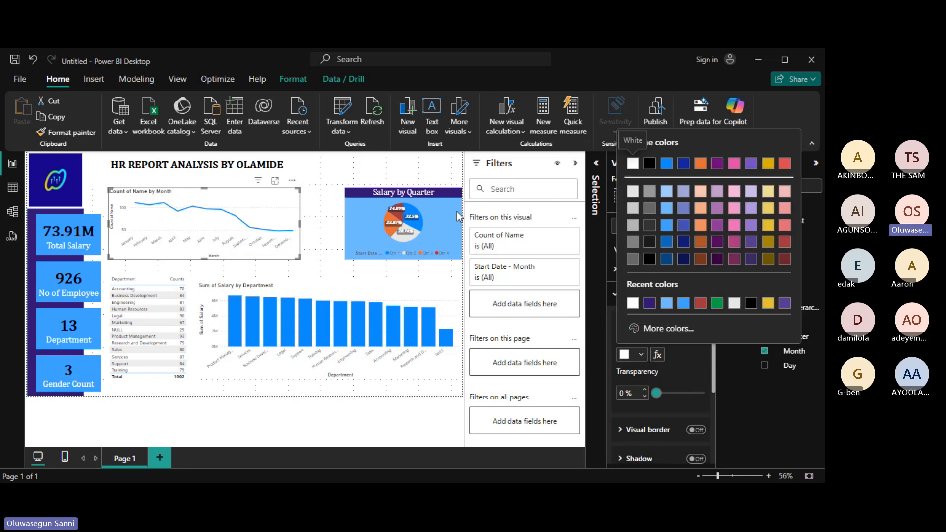
pyautogui.click(666, 304)
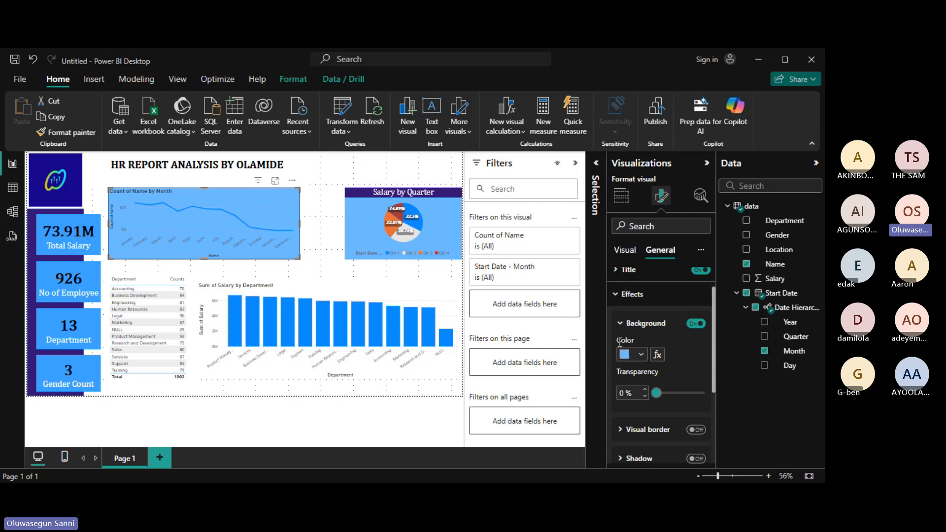
pyautogui.click(621, 324)
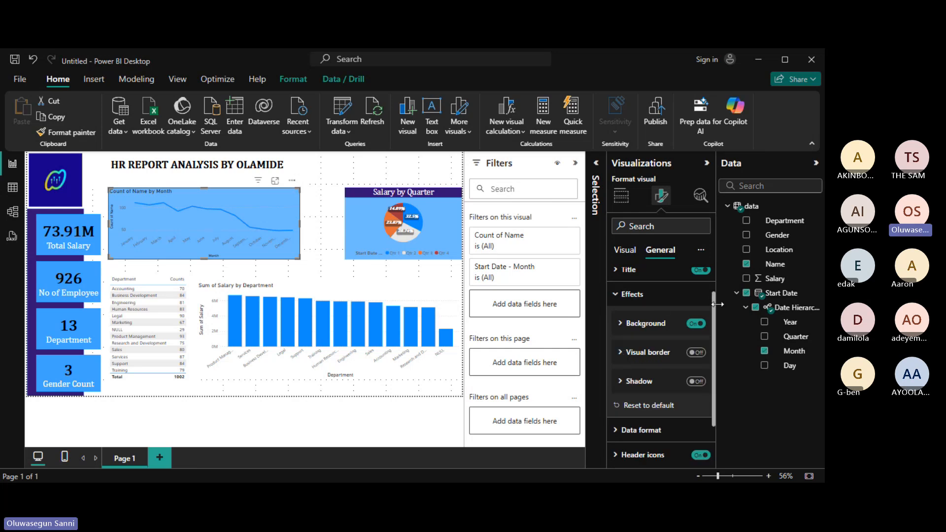
# Give the line chart title a dark purple background and white text.
pyautogui.moveTo(714, 306); pyautogui.dragTo(713, 289)
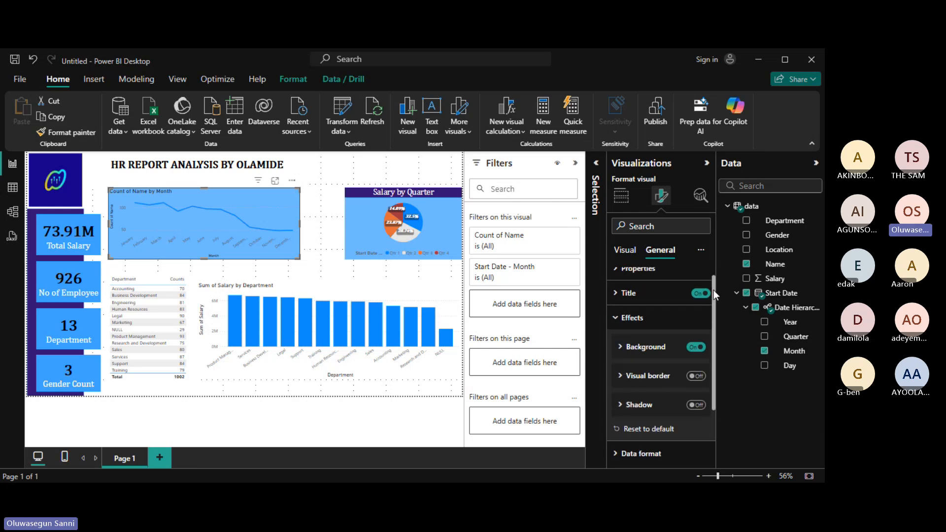
pyautogui.click(620, 294)
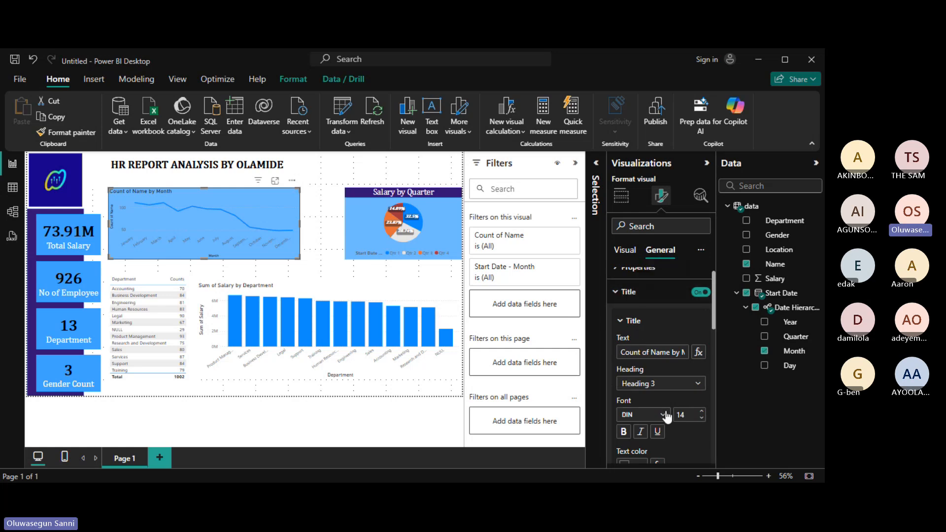
pyautogui.moveTo(715, 312); pyautogui.dragTo(716, 337)
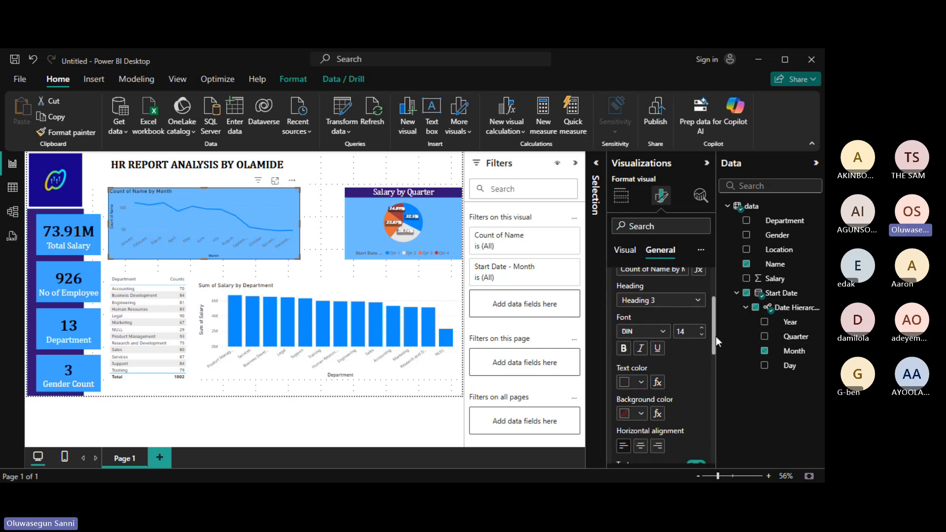
pyautogui.click(641, 415)
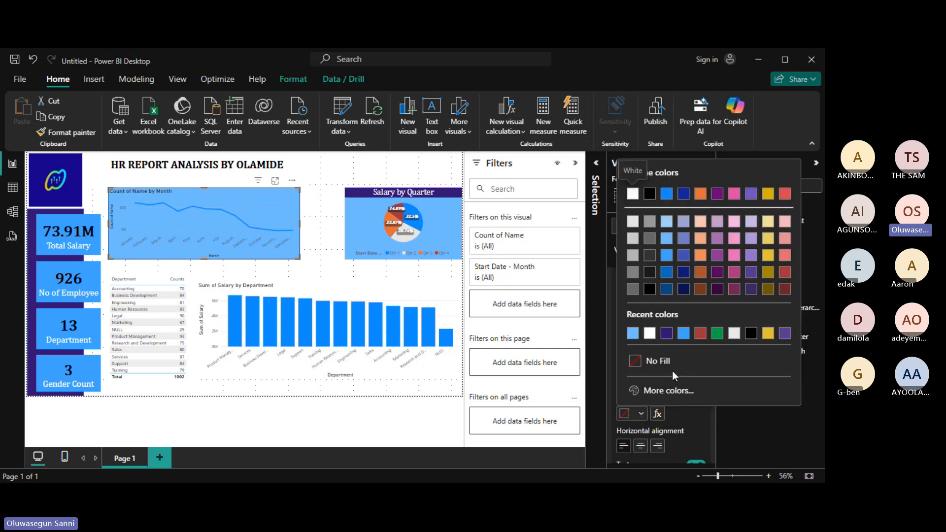
pyautogui.click(666, 334)
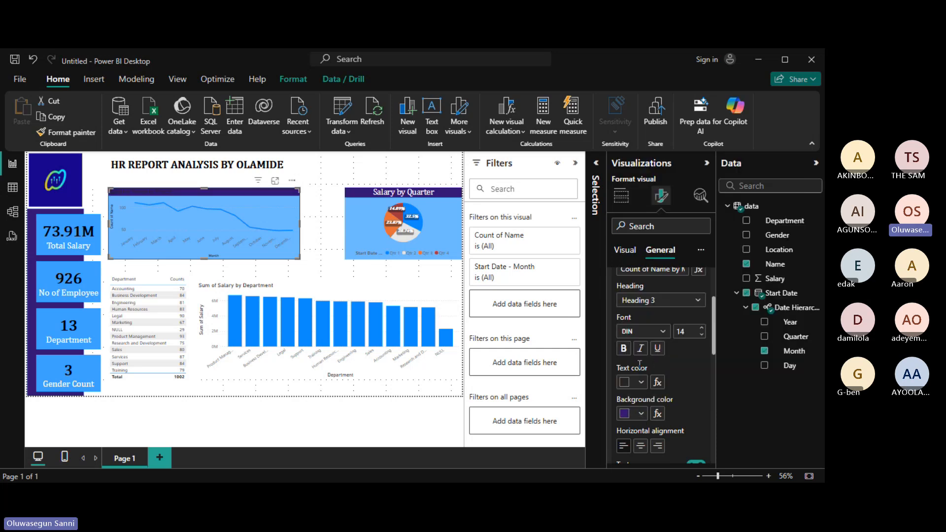
pyautogui.click(640, 384)
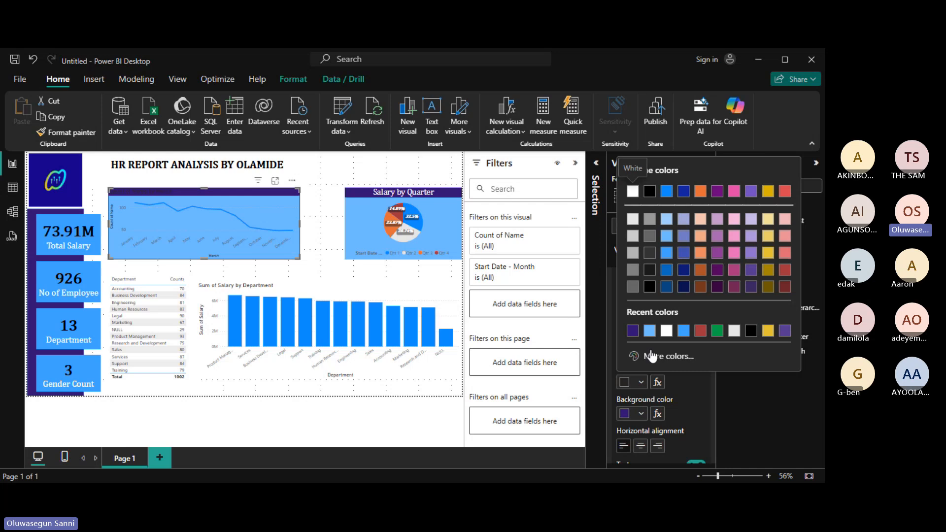
pyautogui.click(666, 333)
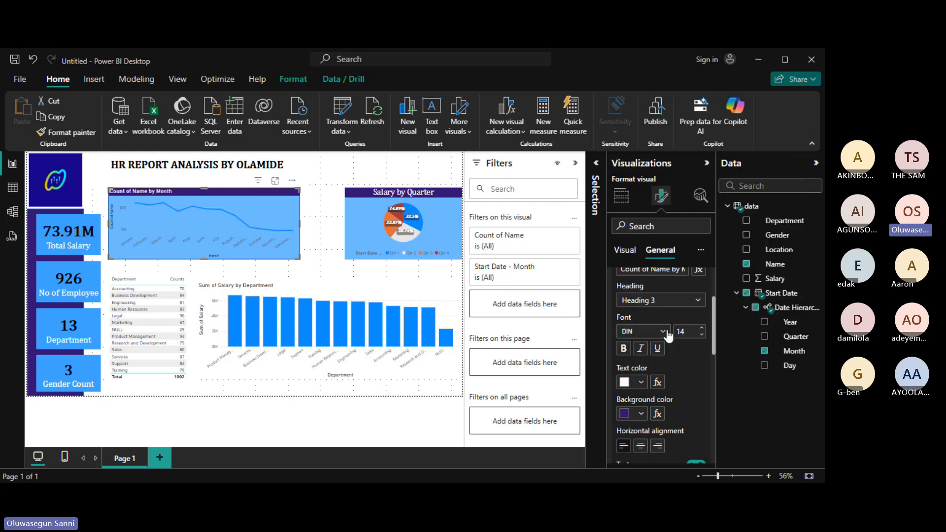
# Set the line chart title to Cambria size 18, centred horizontally.
pyautogui.click(664, 333)
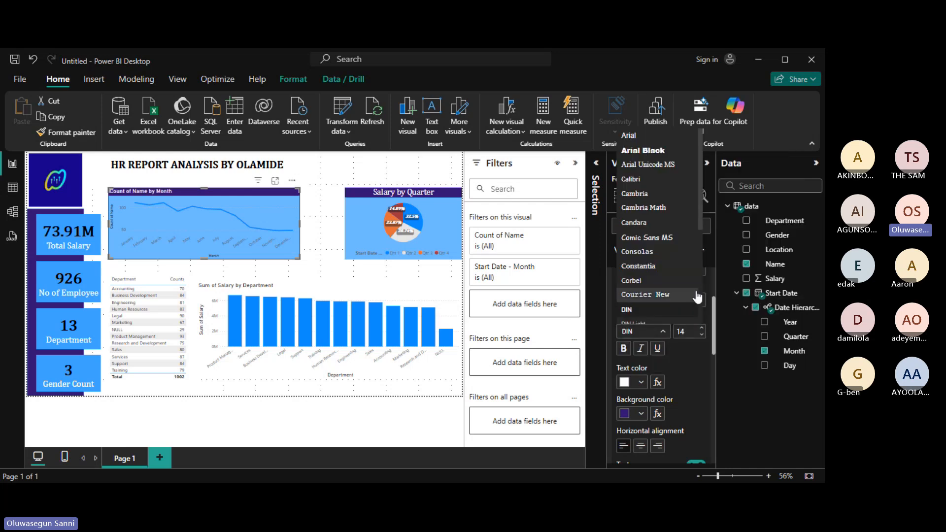
pyautogui.click(656, 208)
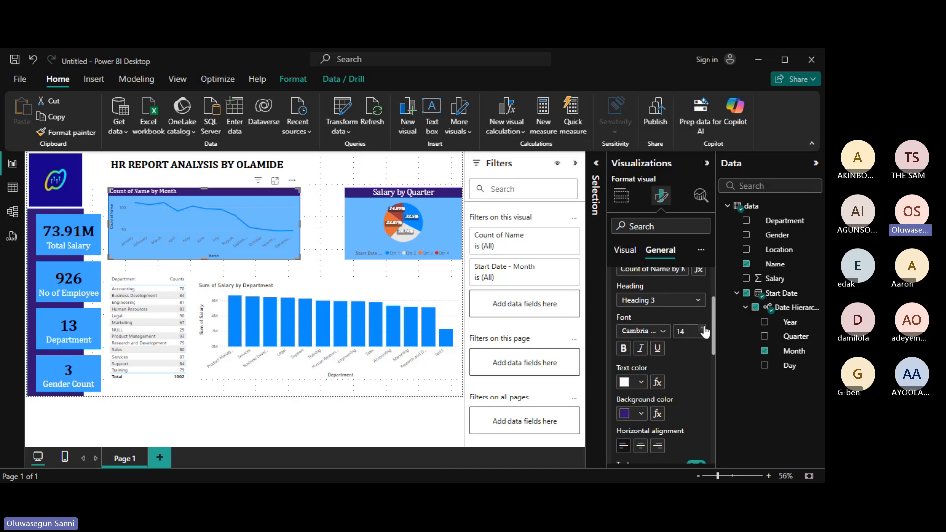
pyautogui.click(703, 328)
pyautogui.click(703, 335)
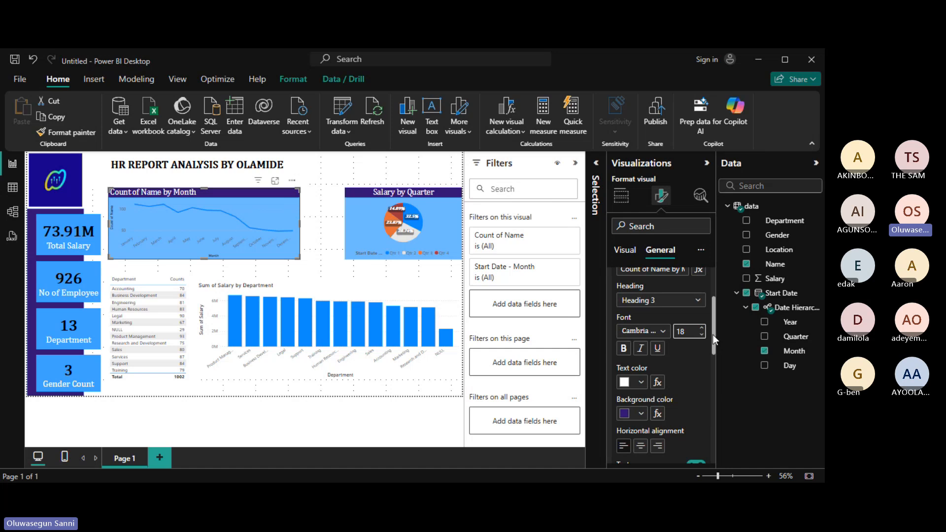
pyautogui.scroll(-3, 646, 364)
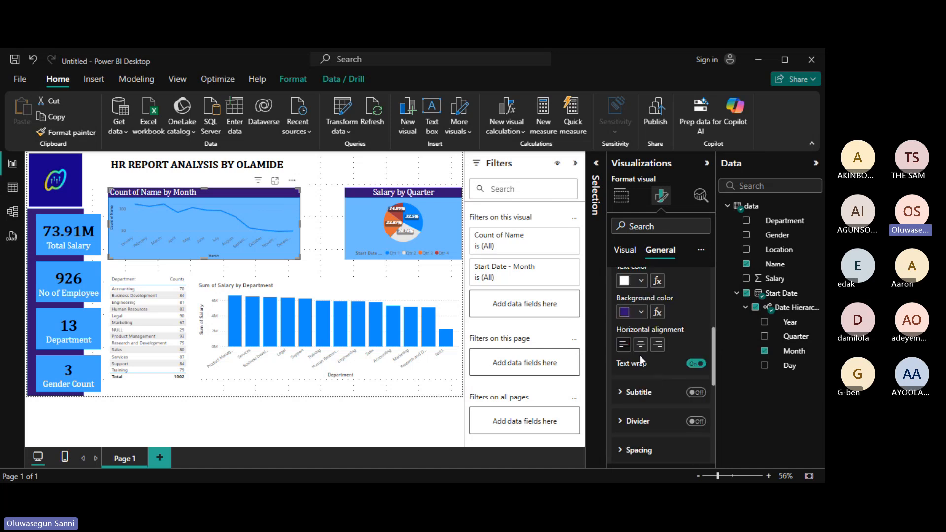
pyautogui.click(641, 344)
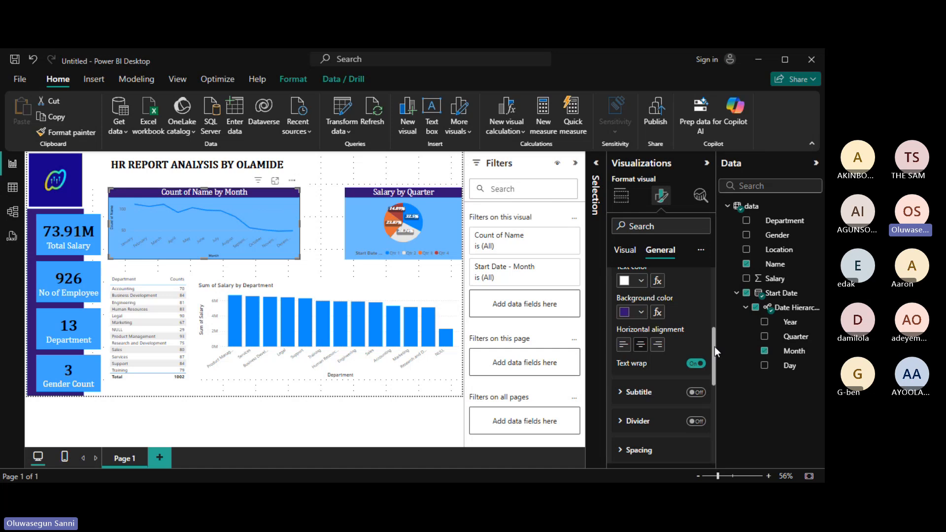
# Replace 'Count of Name' in the line chart title with 'No of Employee'.
pyautogui.moveTo(715, 347); pyautogui.dragTo(719, 285)
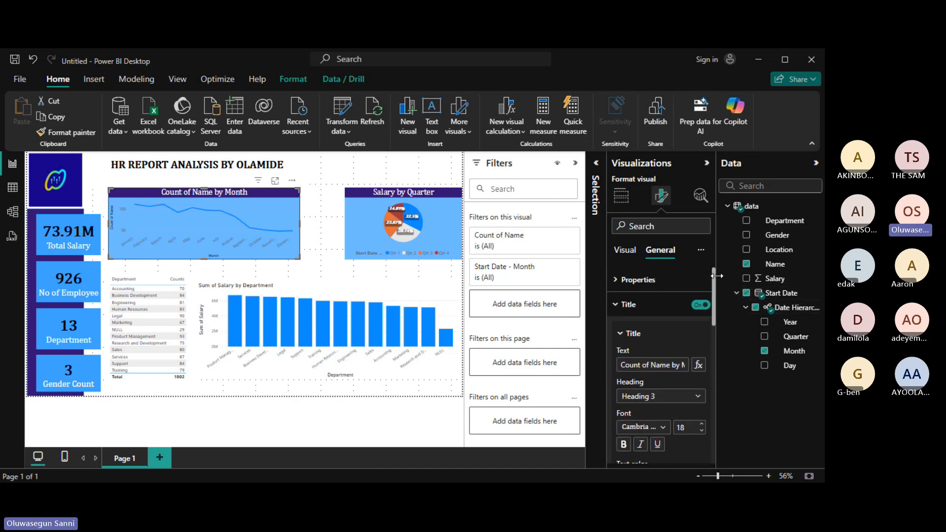
pyautogui.click(669, 365)
pyautogui.press('BackSpace')
pyautogui.press('BackSpace')
pyautogui.press('BackSpace')
pyautogui.press('BackSpace')
pyautogui.press('BackSpace')
pyautogui.press('BackSpace')
pyautogui.press('BackSpace')
pyautogui.press('BackSpace')
pyautogui.press('BackSpace')
pyautogui.press('BackSpace')
pyautogui.press('BackSpace')
pyautogui.press('BackSpace')
pyautogui.press('BackSpace')
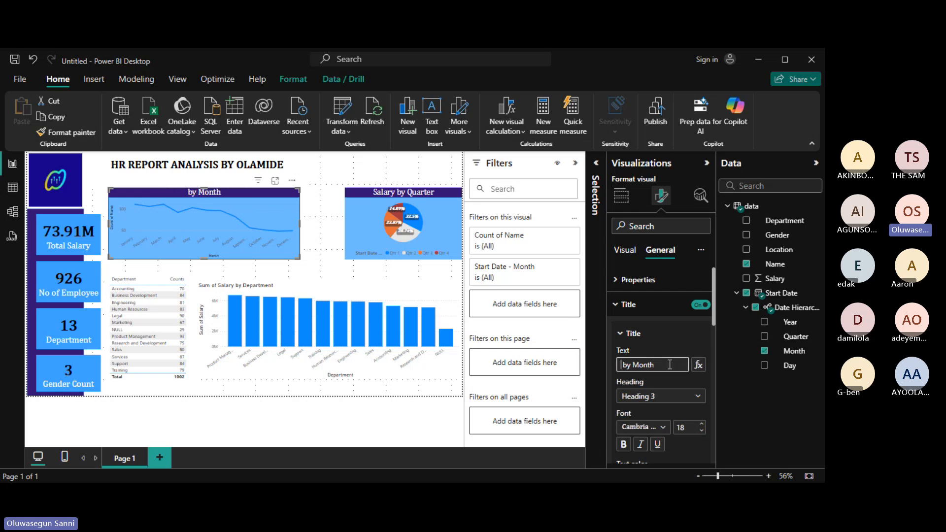
pyautogui.write('N ')
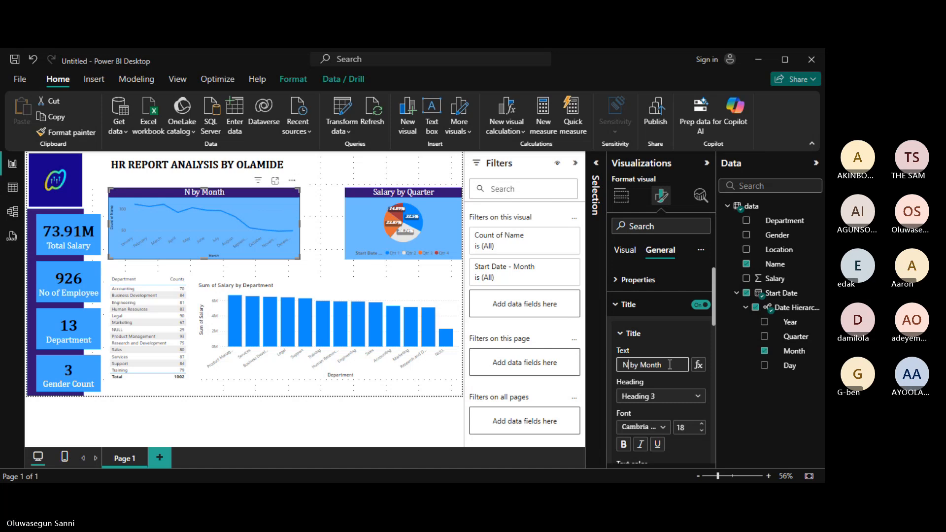
pyautogui.write('o of E')
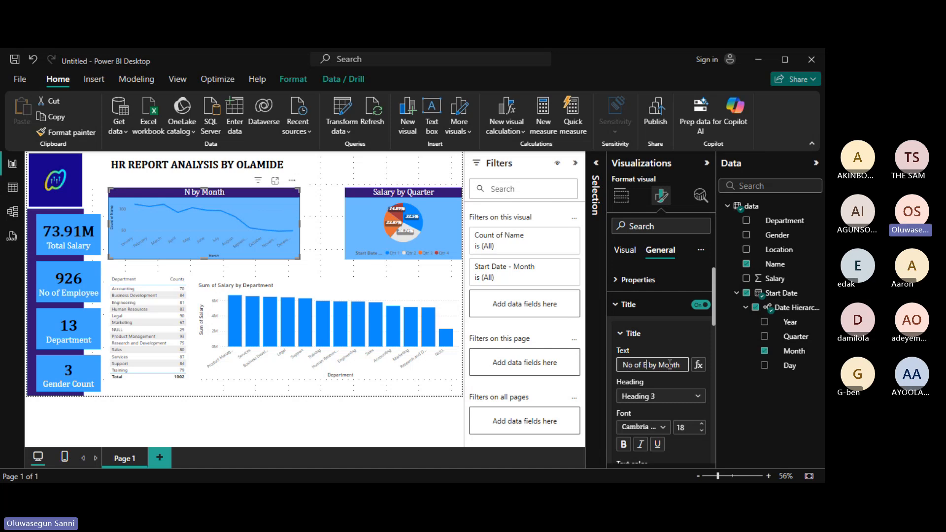
pyautogui.write('mployee')
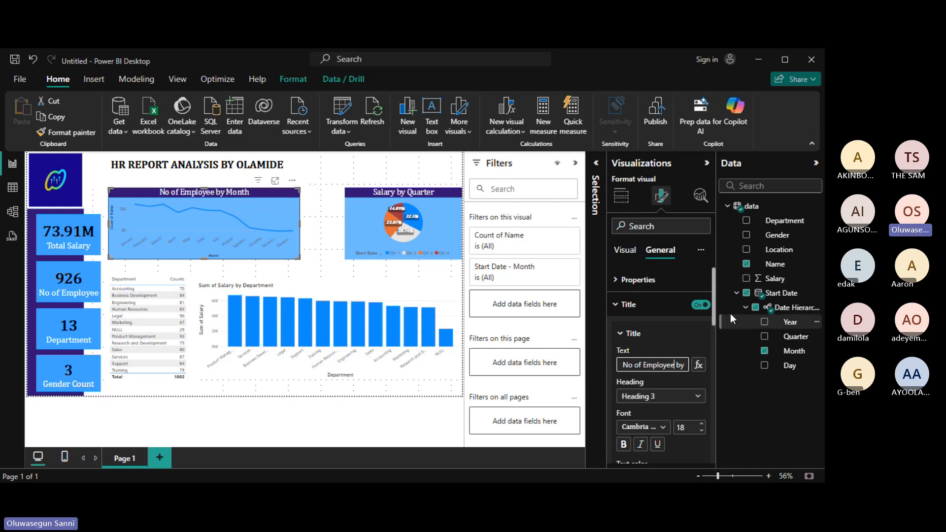
pyautogui.click(622, 335)
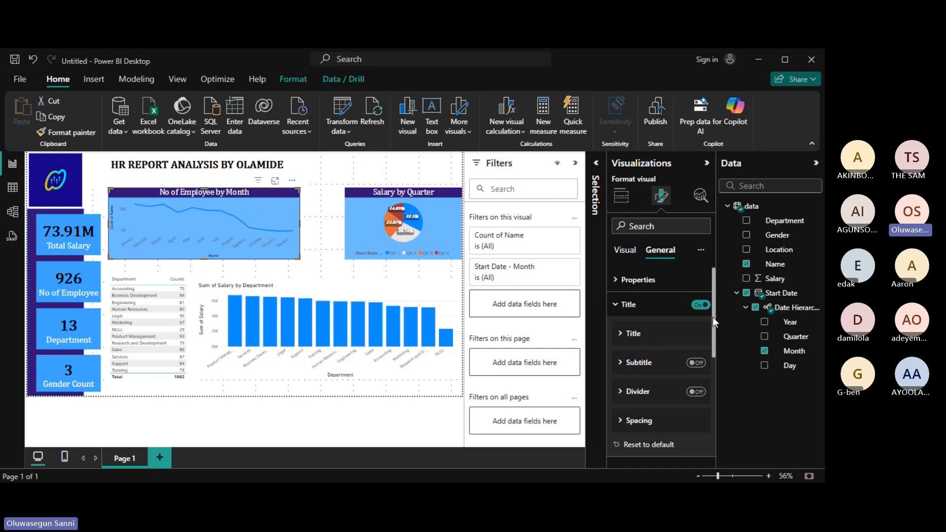
# Switch off the line chart's horizontal gridlines under Visual > Gridlines.
pyautogui.click(624, 252)
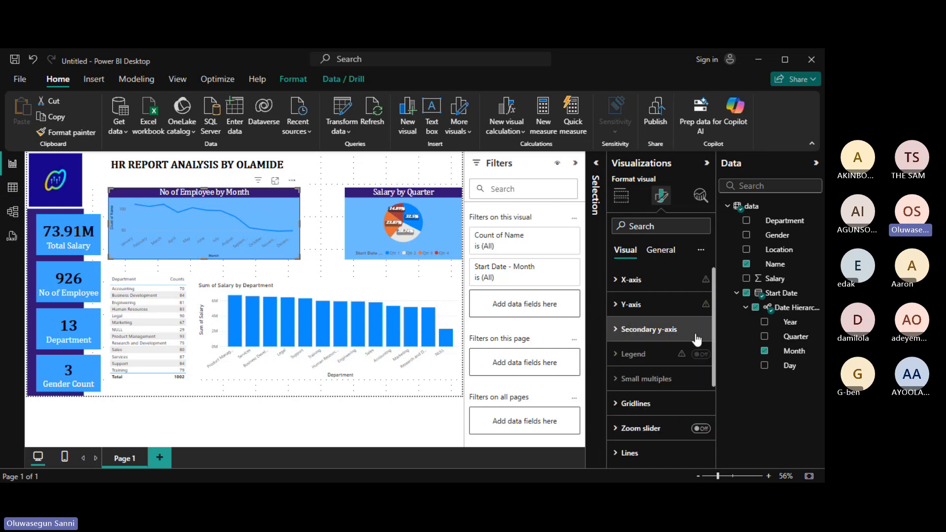
pyautogui.scroll(-2, 621, 395)
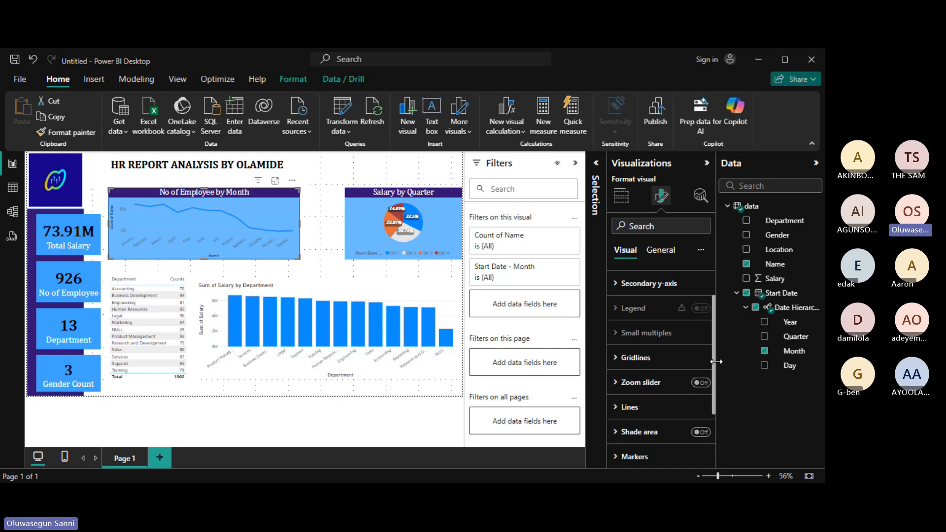
pyautogui.click(614, 363)
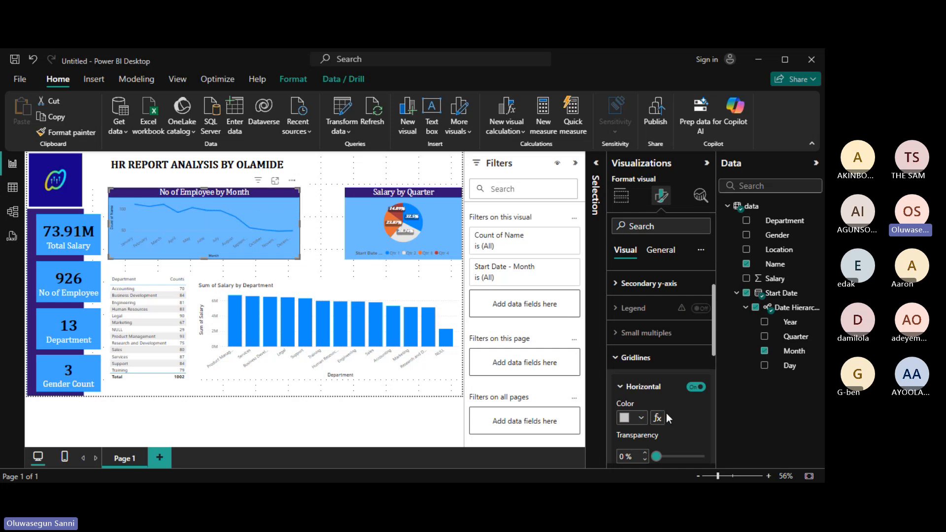
pyautogui.click(700, 390)
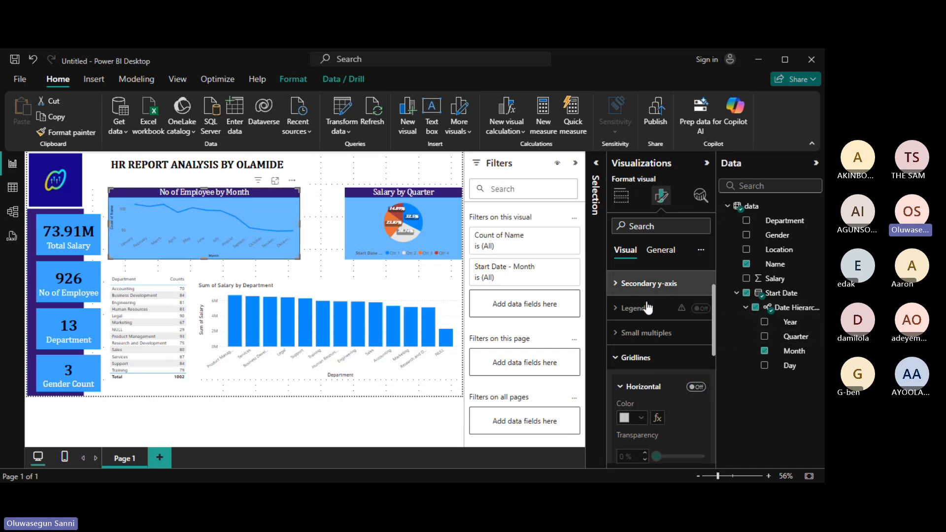
pyautogui.moveTo(715, 327); pyautogui.dragTo(722, 363)
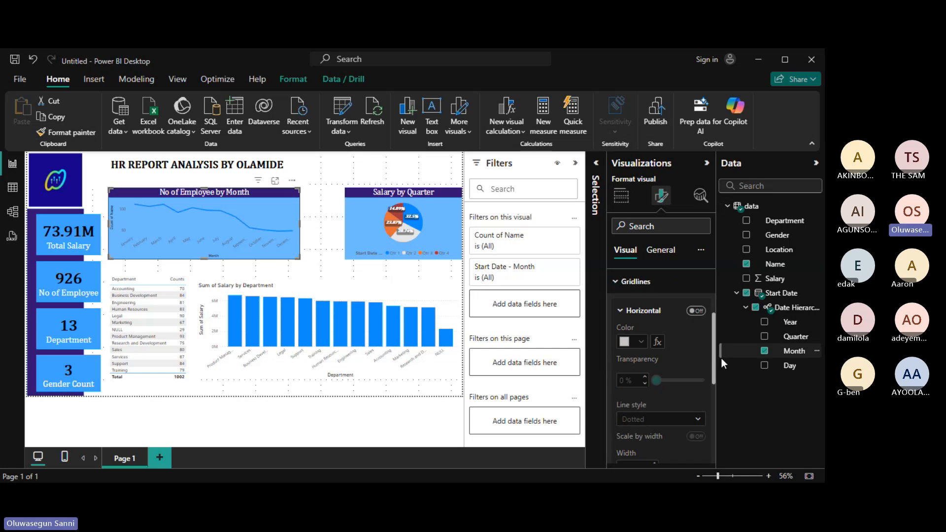
pyautogui.scroll(-2, 658, 315)
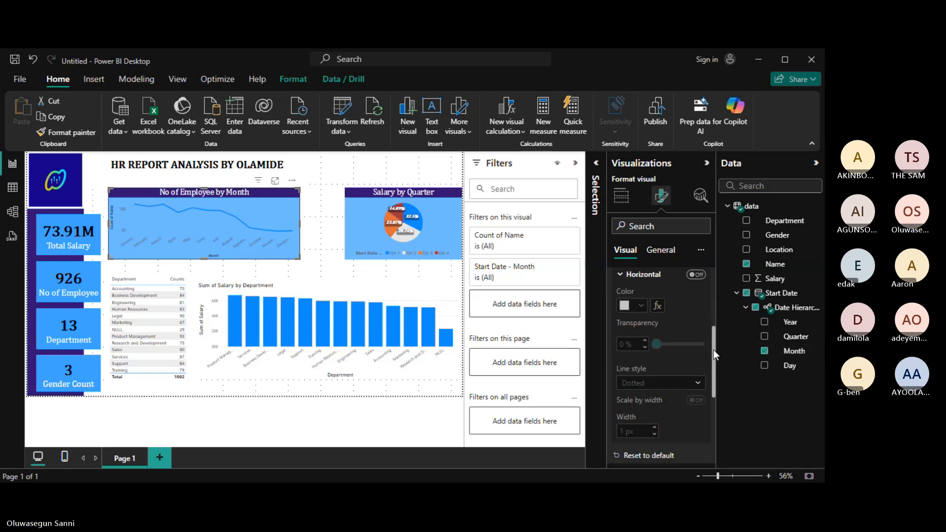
pyautogui.moveTo(714, 349); pyautogui.dragTo(714, 317)
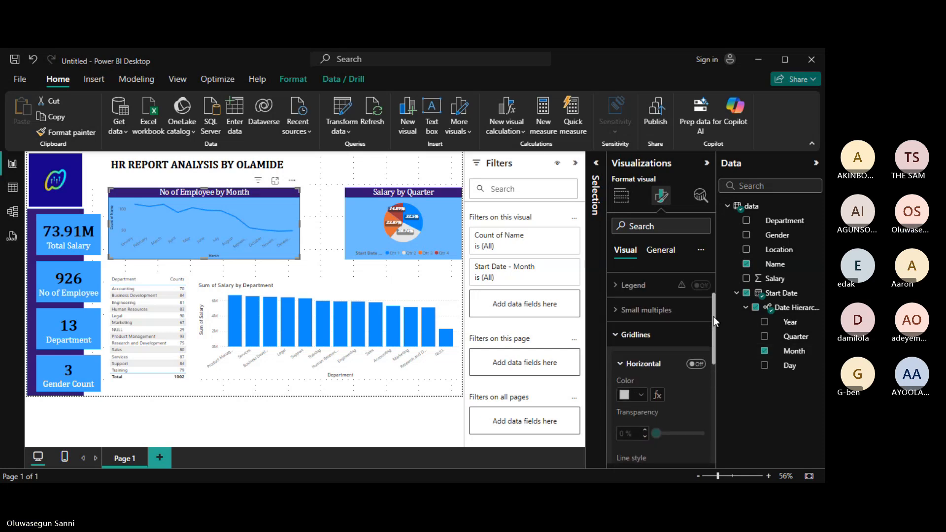
pyautogui.click(613, 337)
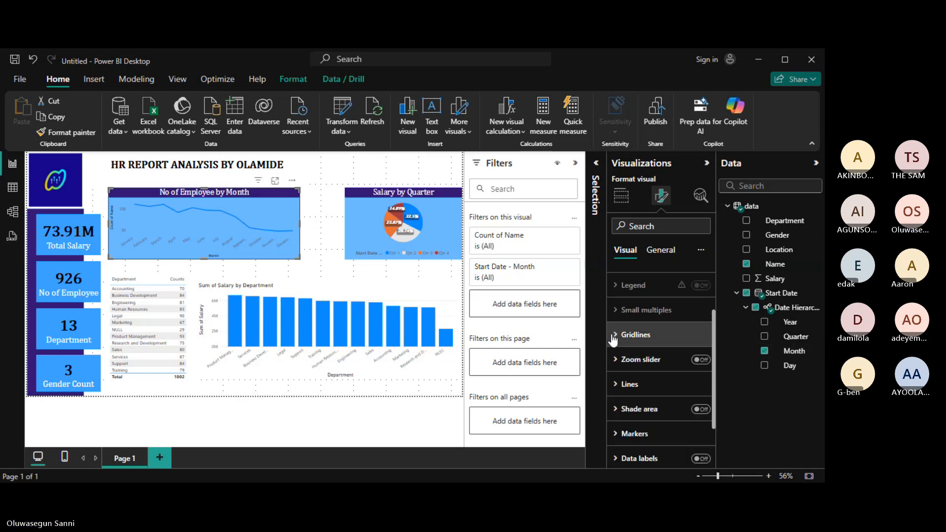
# Colour the monthly employee chart line dark purple.
pyautogui.click(616, 384)
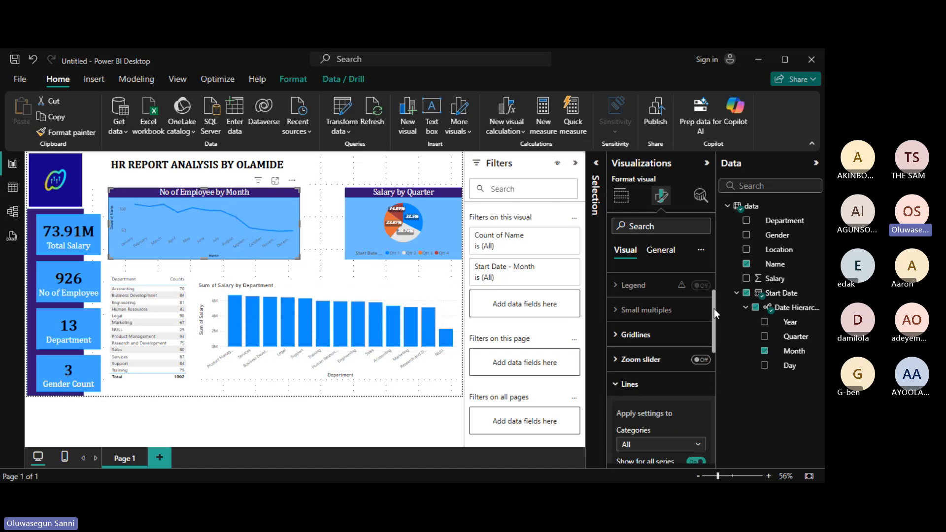
pyautogui.moveTo(714, 310); pyautogui.dragTo(723, 395)
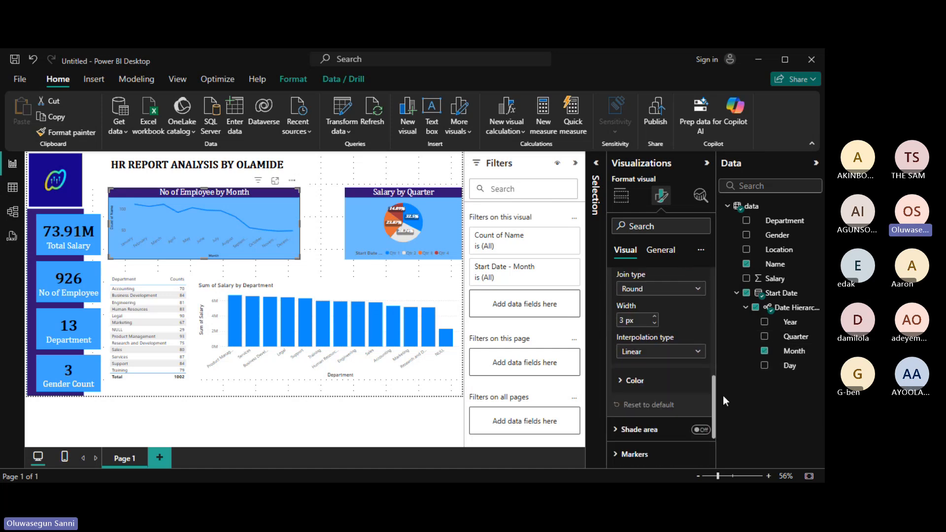
pyautogui.click(620, 382)
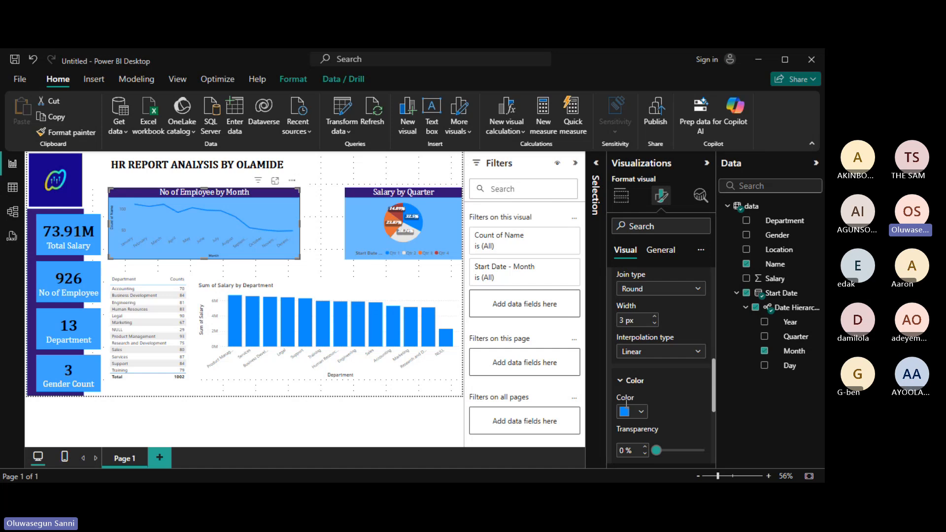
pyautogui.click(625, 412)
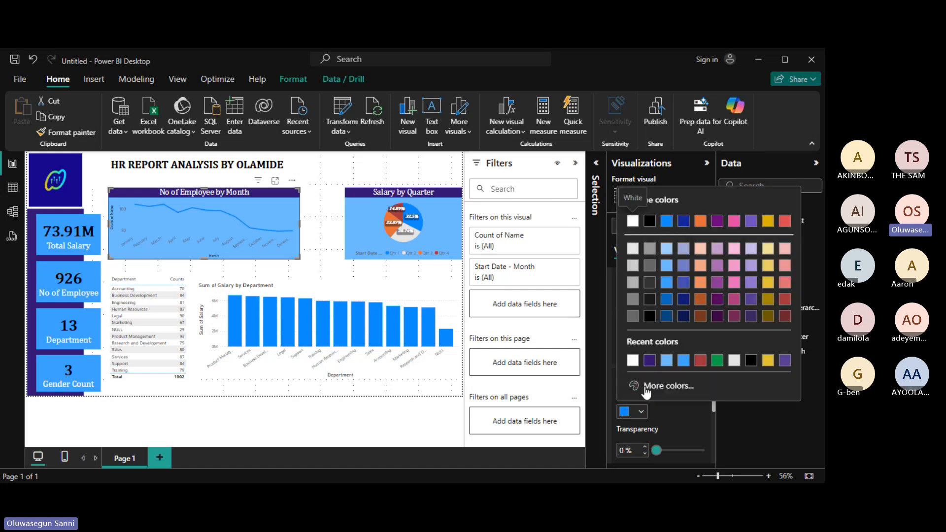
pyautogui.click(650, 360)
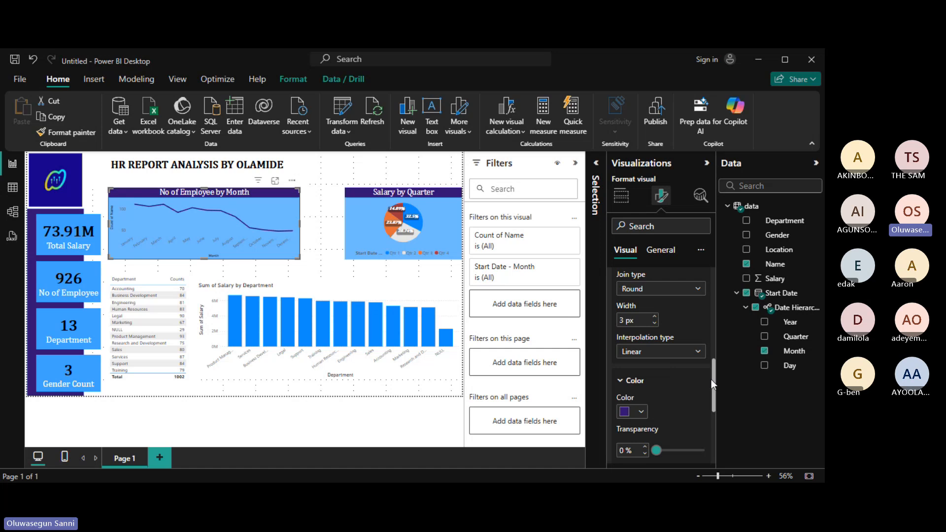
# Try dashed and dotted line styles, then return the line to solid.
pyautogui.moveTo(714, 380); pyautogui.dragTo(712, 351)
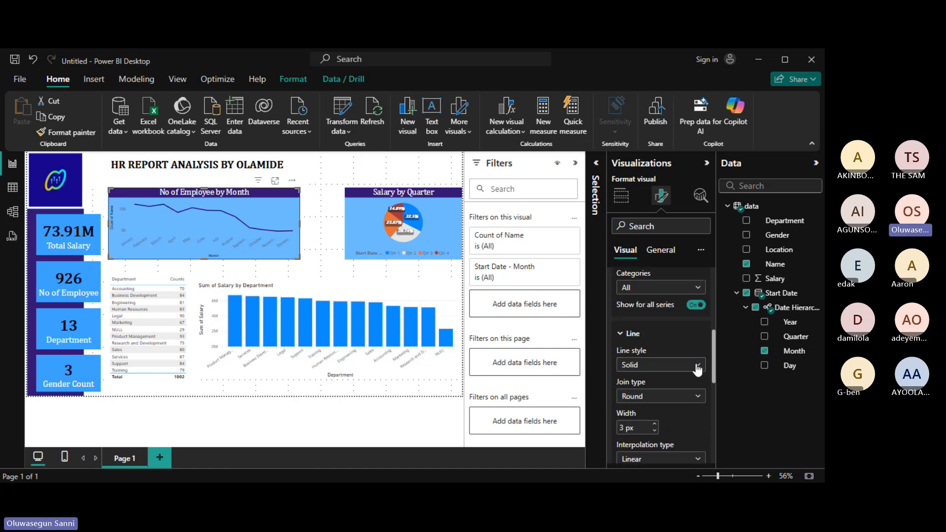
pyautogui.click(698, 367)
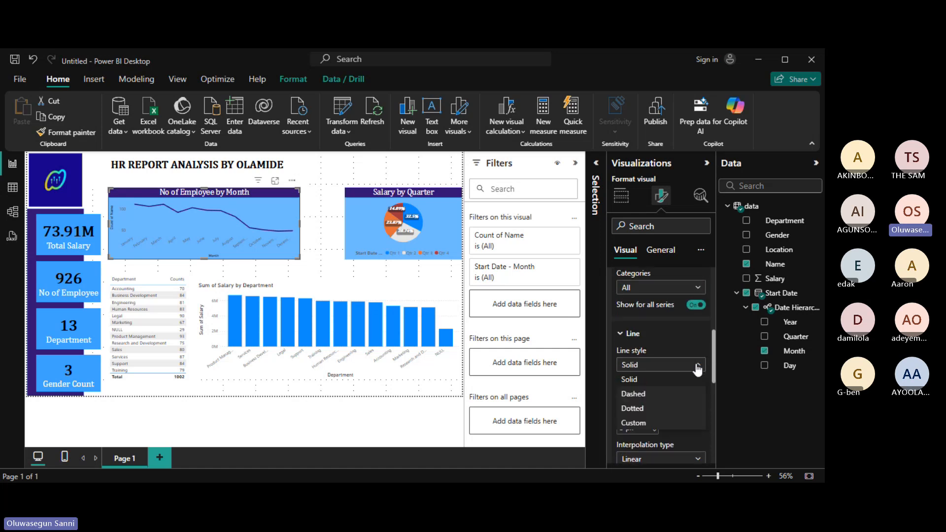
pyautogui.click(648, 400)
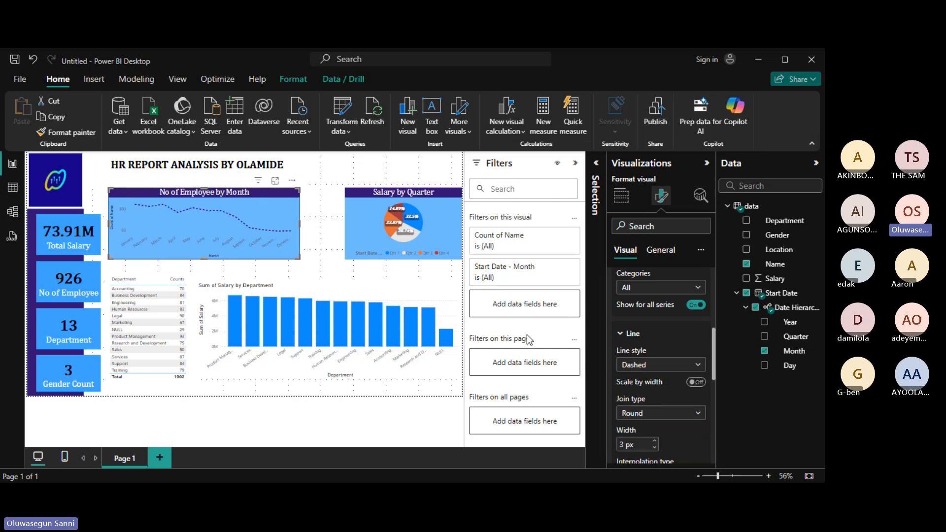
pyautogui.click(698, 367)
pyautogui.click(654, 412)
pyautogui.click(703, 365)
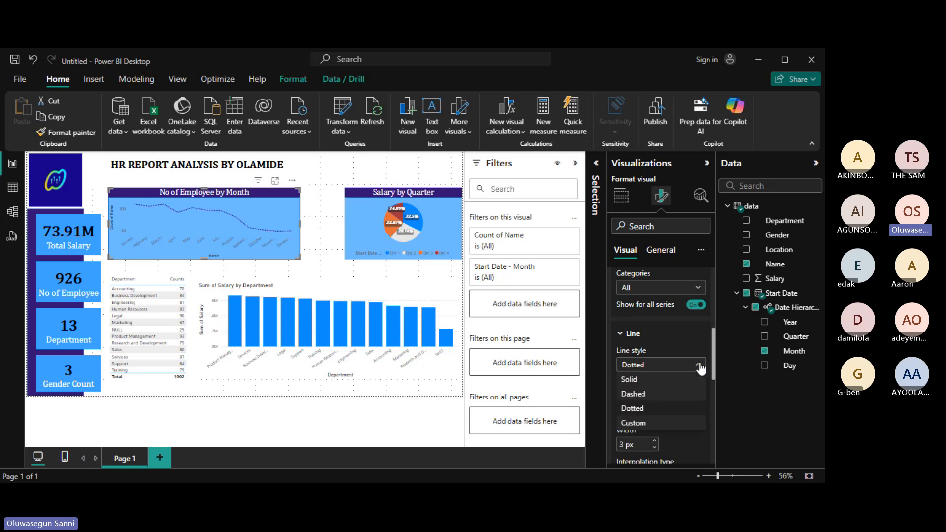
pyautogui.click(652, 380)
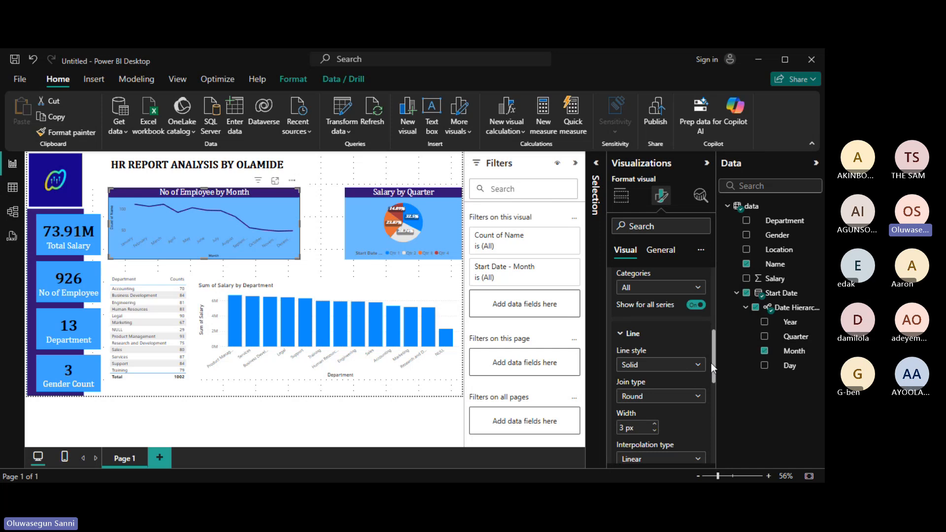
# Compare the Round and Miter join types and keep the Round join.
pyautogui.moveTo(714, 363); pyautogui.dragTo(714, 372)
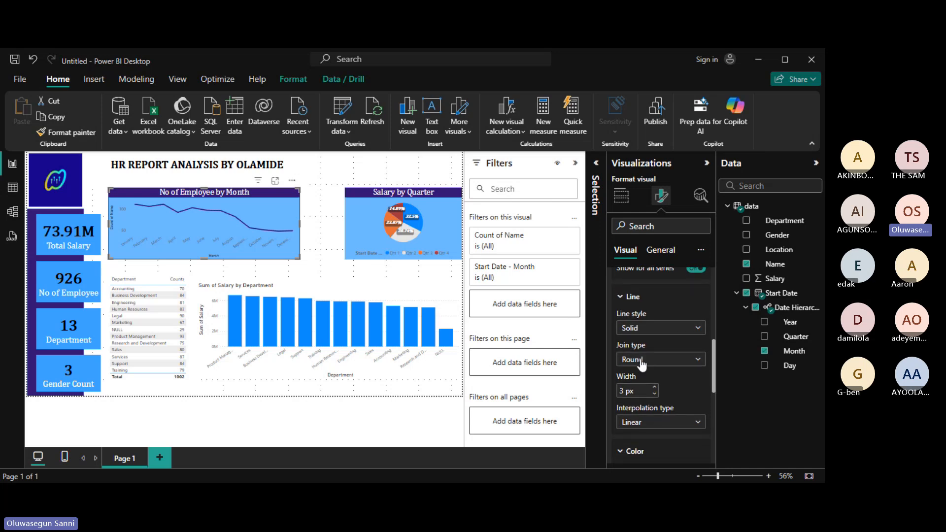
pyautogui.click(699, 364)
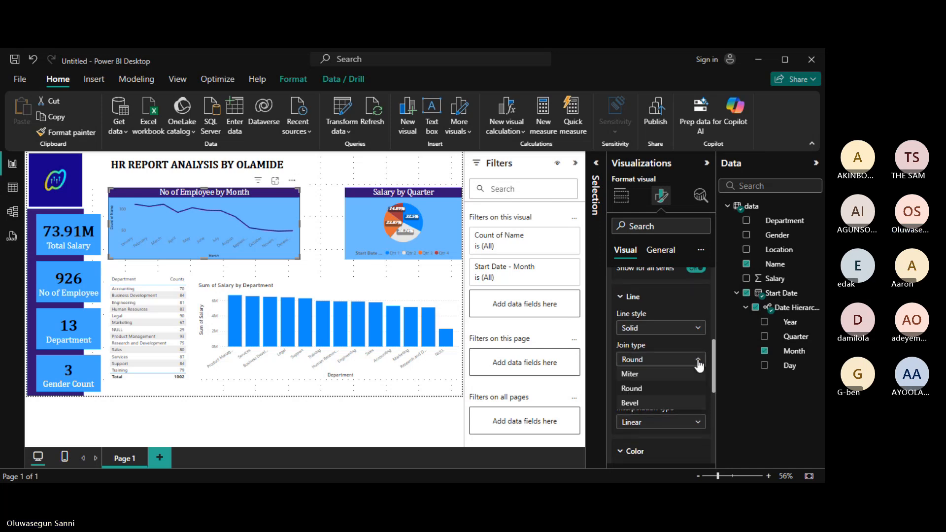
pyautogui.click(647, 389)
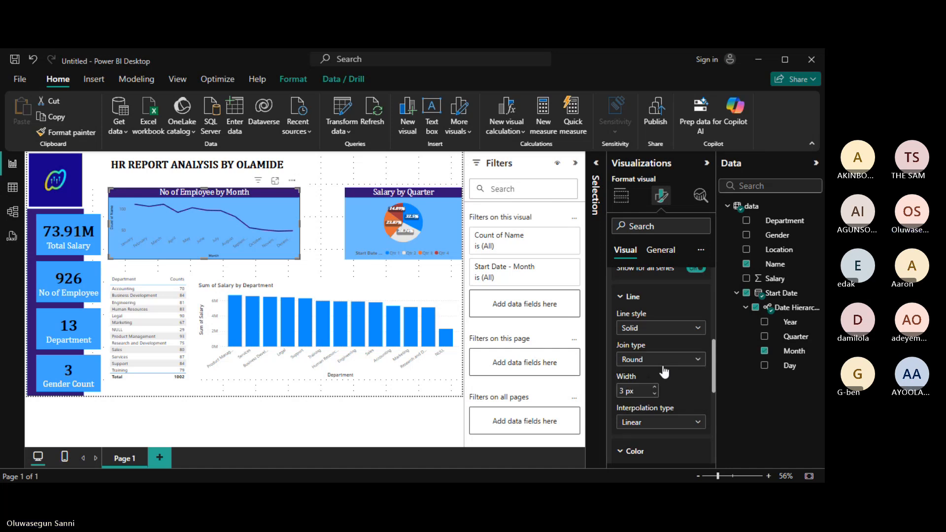
pyautogui.click(699, 364)
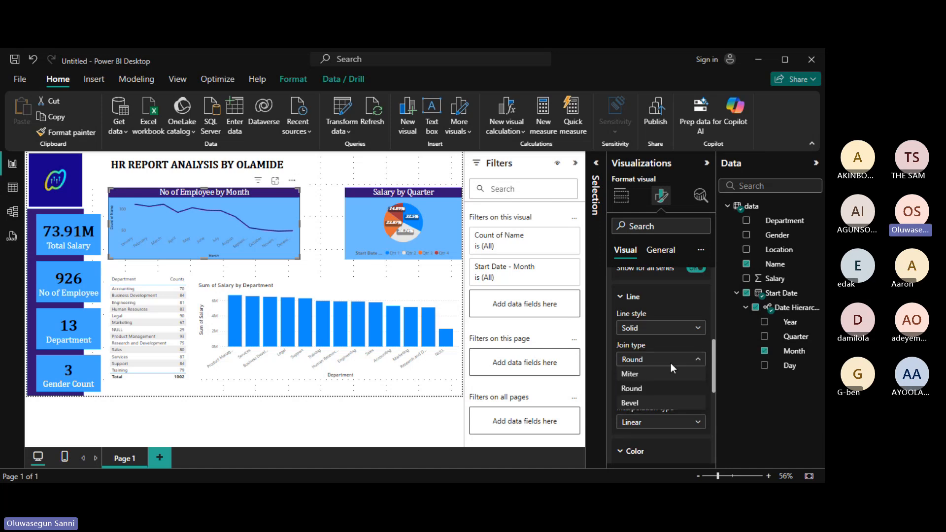
pyautogui.click(638, 403)
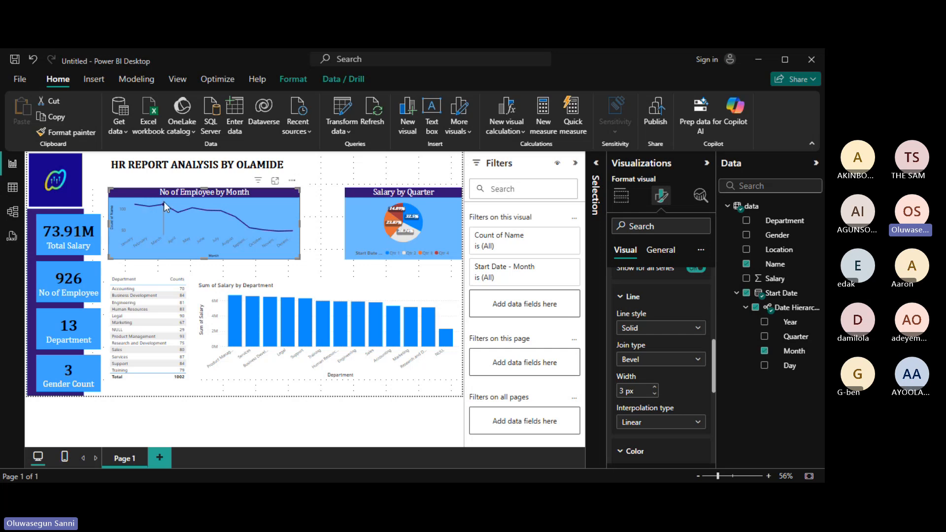
pyautogui.click(698, 364)
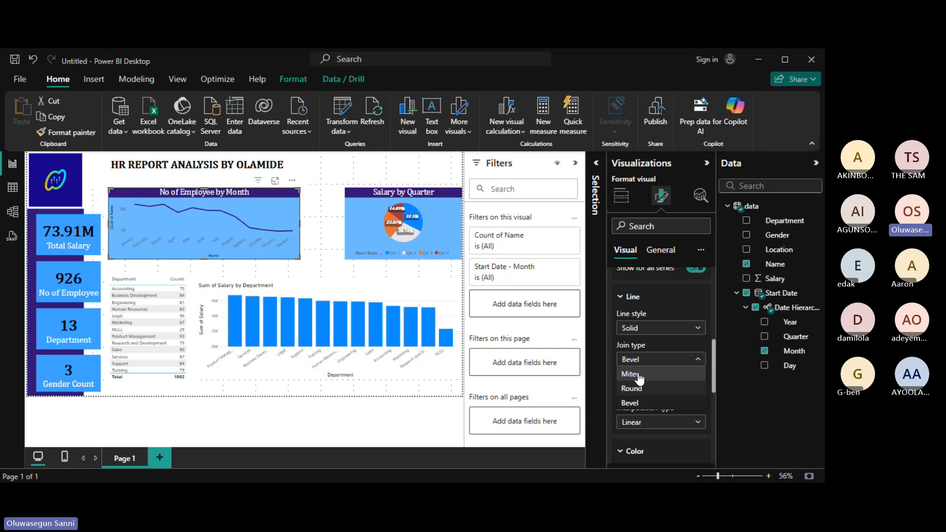
pyautogui.click(639, 376)
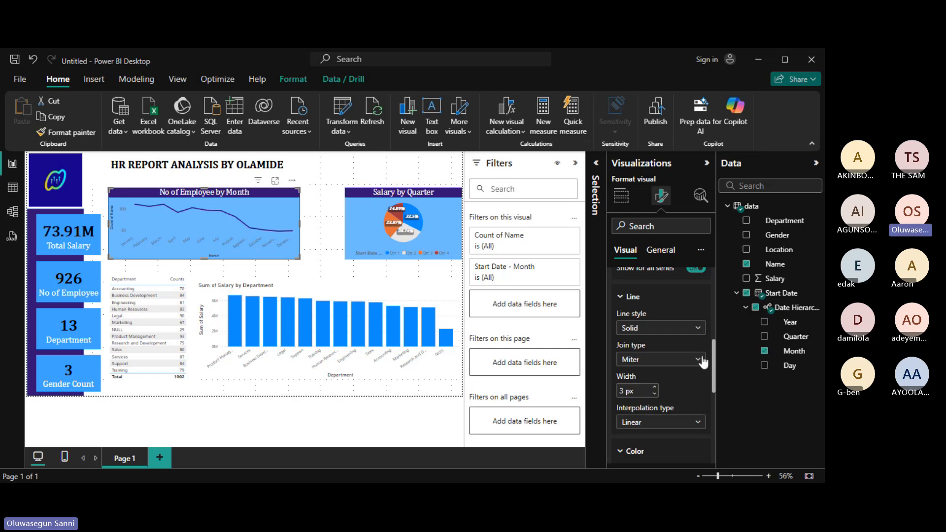
pyautogui.click(701, 360)
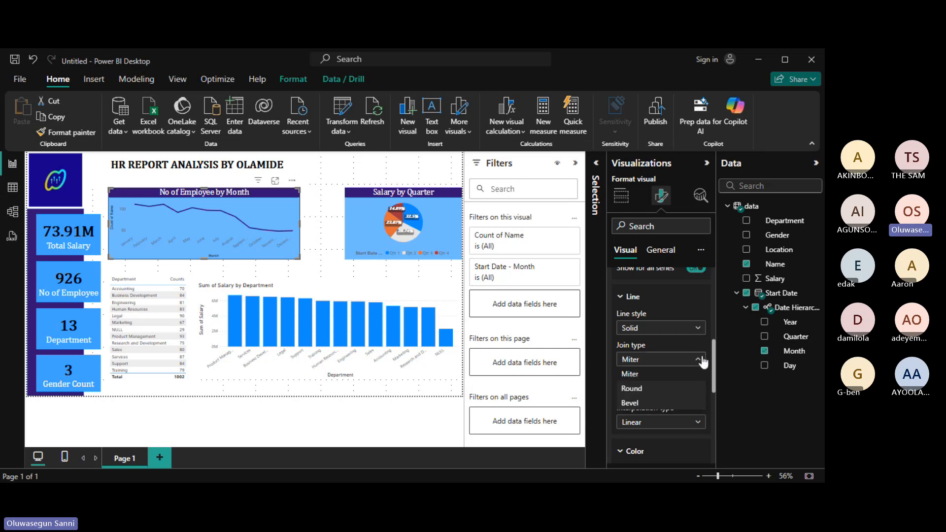
pyautogui.click(649, 389)
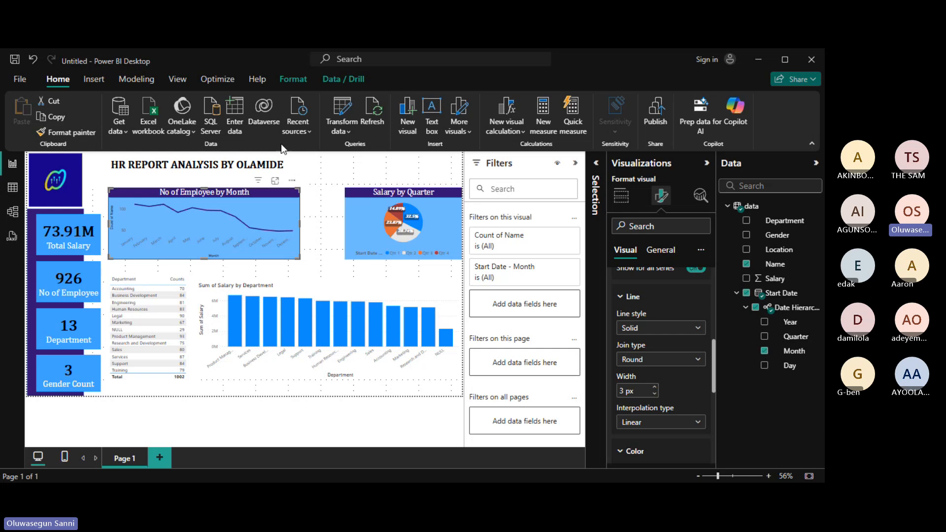
pyautogui.click(275, 180)
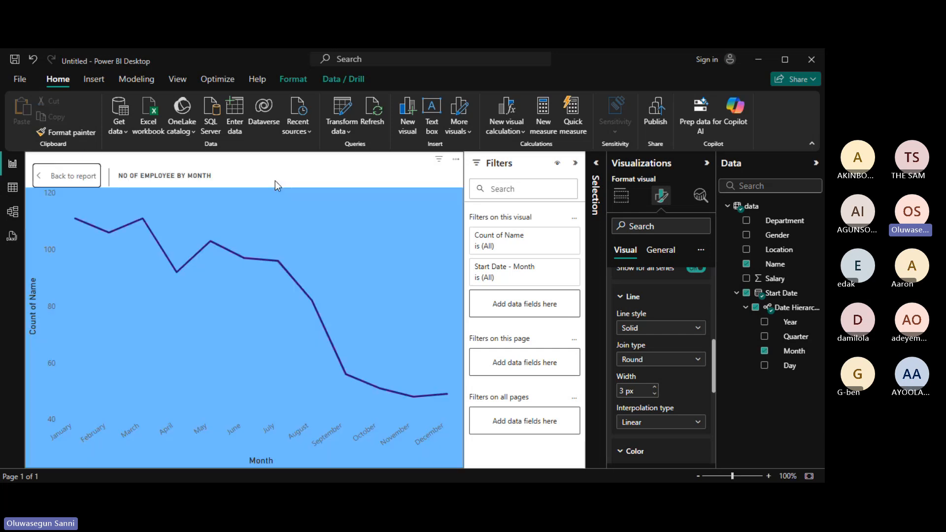
pyautogui.click(700, 364)
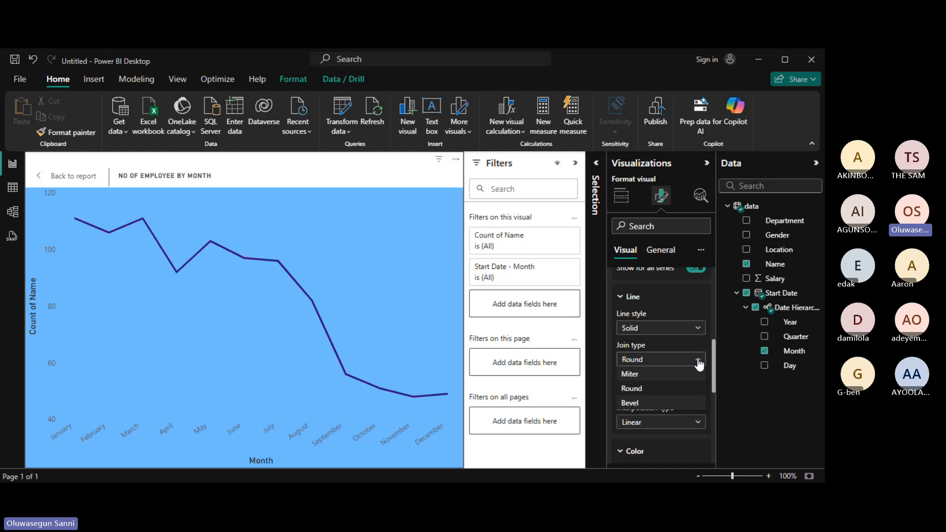
pyautogui.click(640, 400)
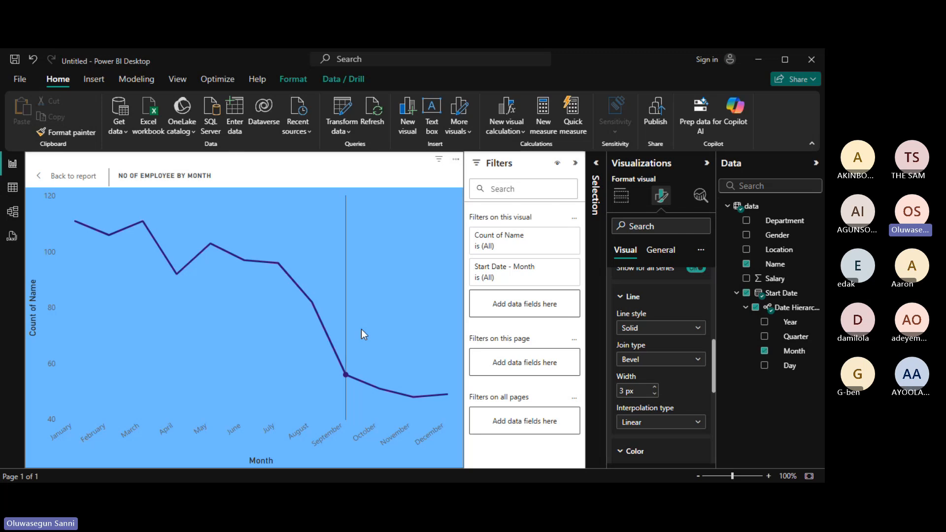
pyautogui.click(698, 361)
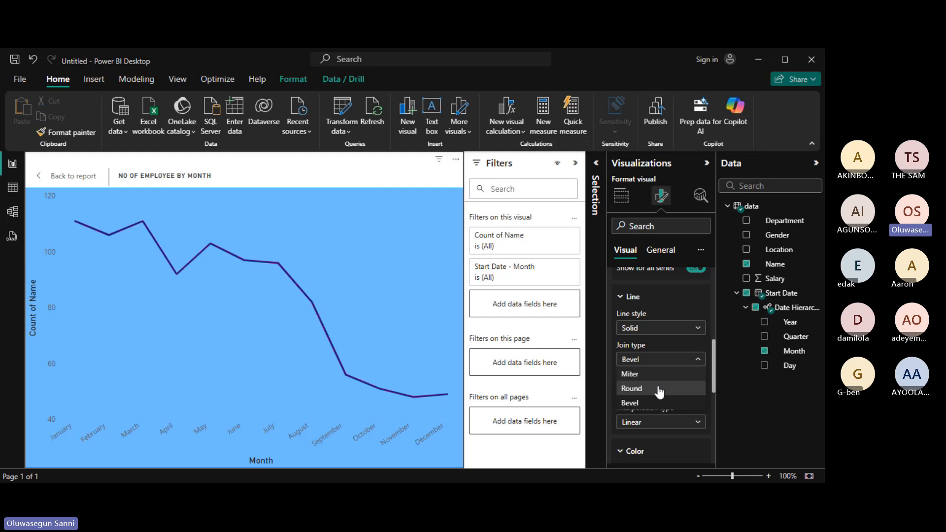
pyautogui.click(660, 389)
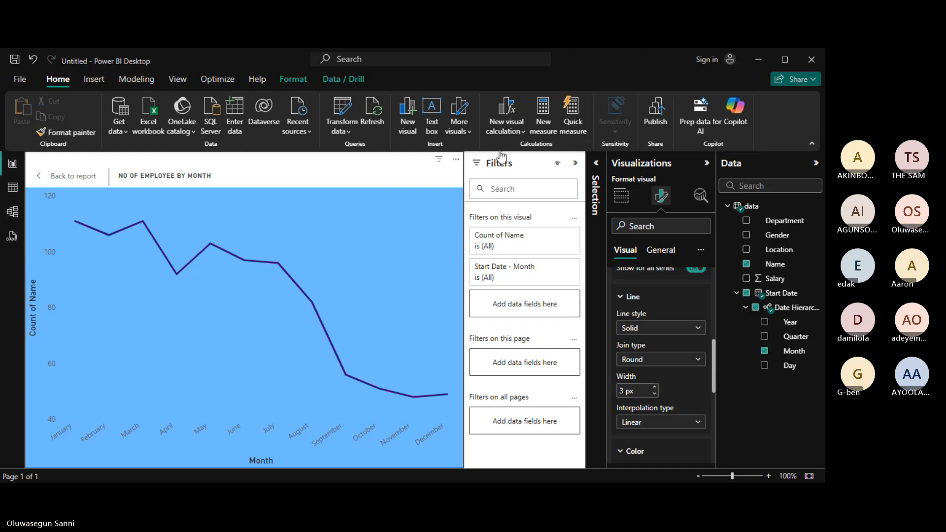
pyautogui.click(42, 182)
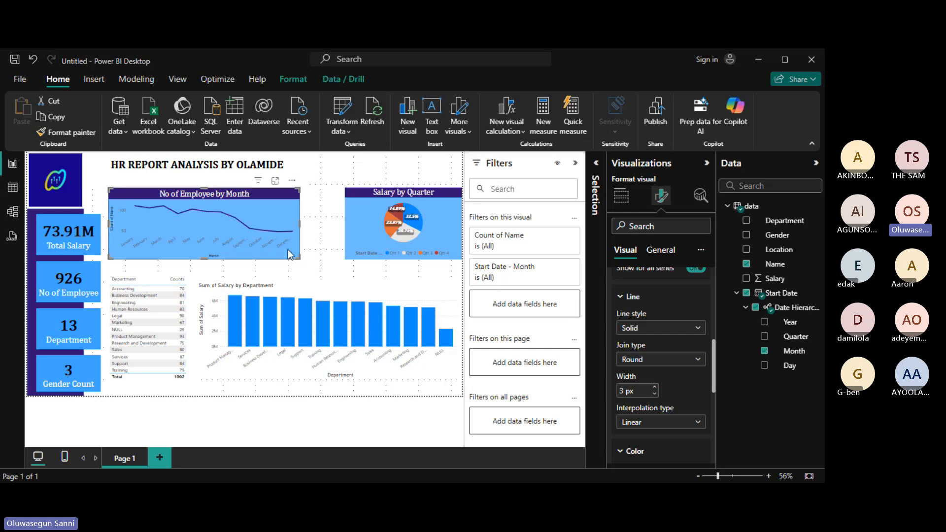
pyautogui.moveTo(307, 251)
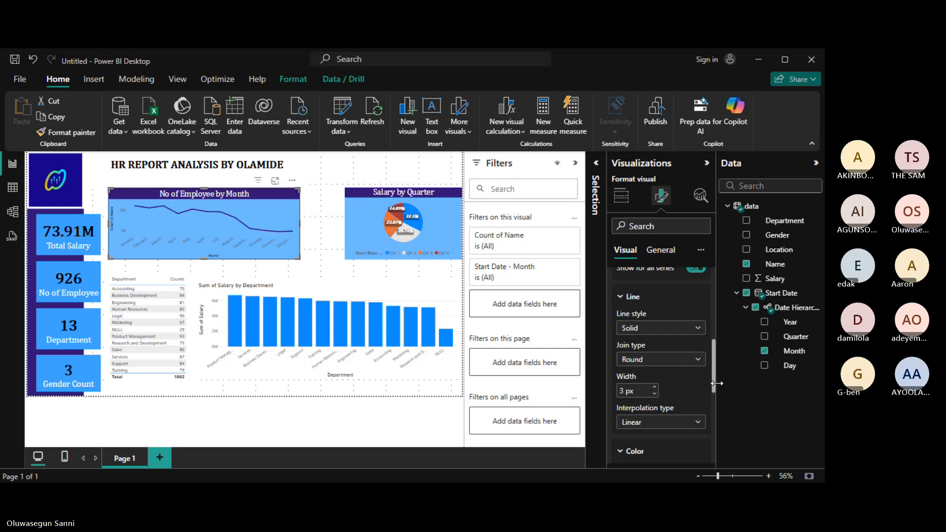
pyautogui.moveTo(714, 380); pyautogui.dragTo(713, 312)
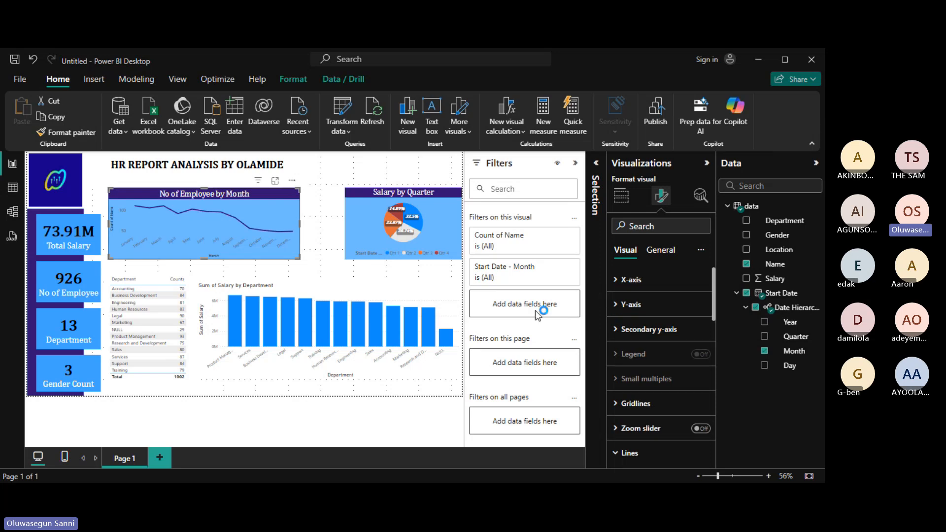
# Colour the x-axis month labels dark purple #331573 and enlarge them to size 12.
pyautogui.click(617, 280)
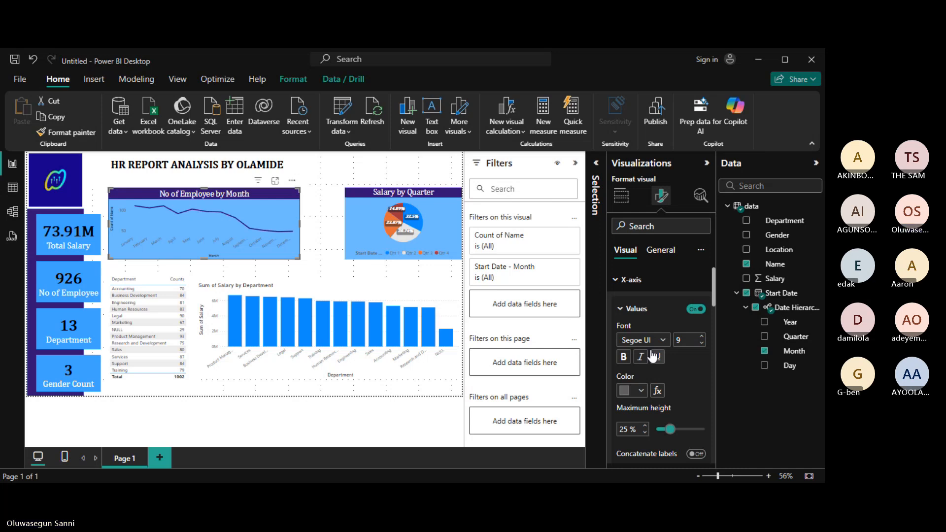
pyautogui.click(627, 391)
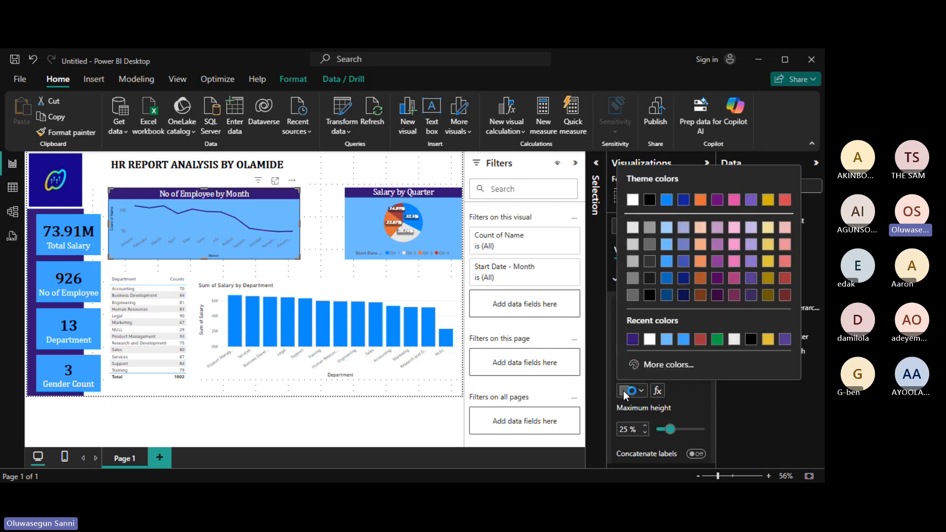
pyautogui.click(633, 340)
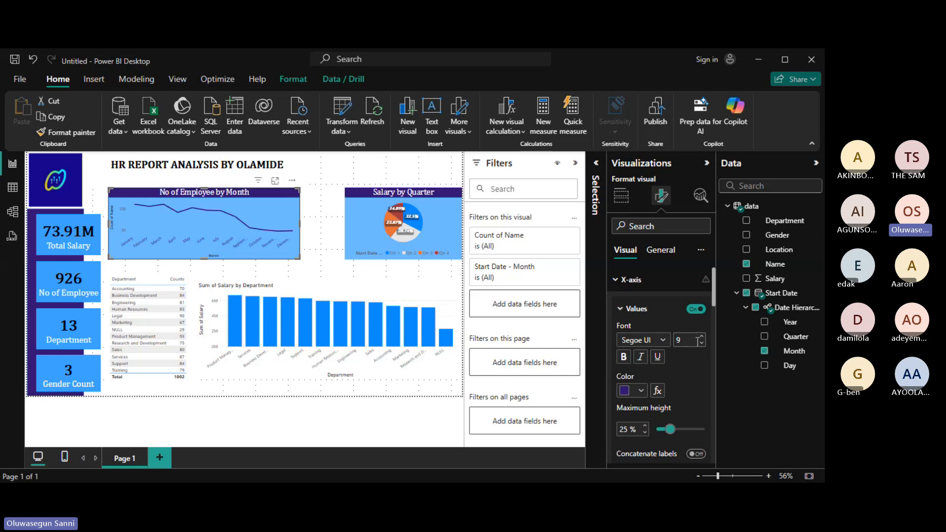
pyautogui.click(702, 337)
pyautogui.click(702, 337)
# Set the month label font to Cambria, then move to the y-axis settings.
pyautogui.click(662, 340)
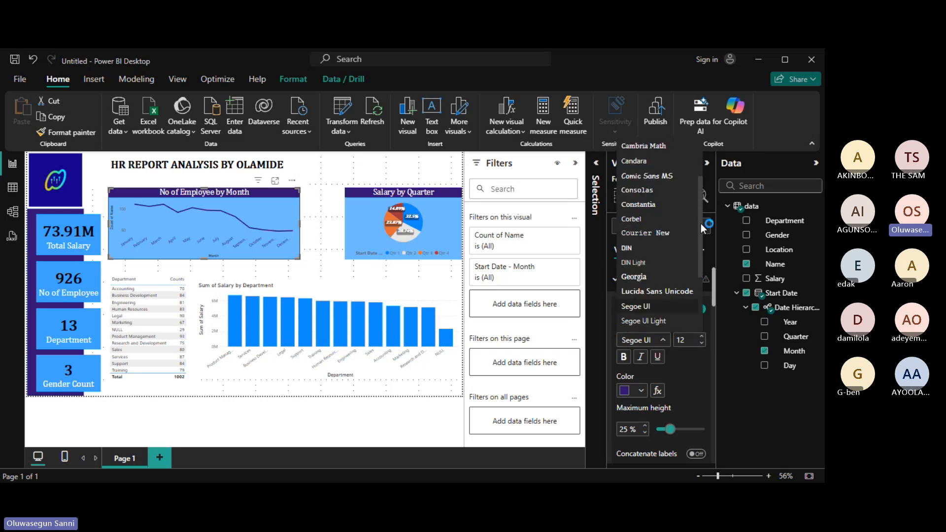
pyautogui.scroll(3, 701, 223)
pyautogui.click(674, 197)
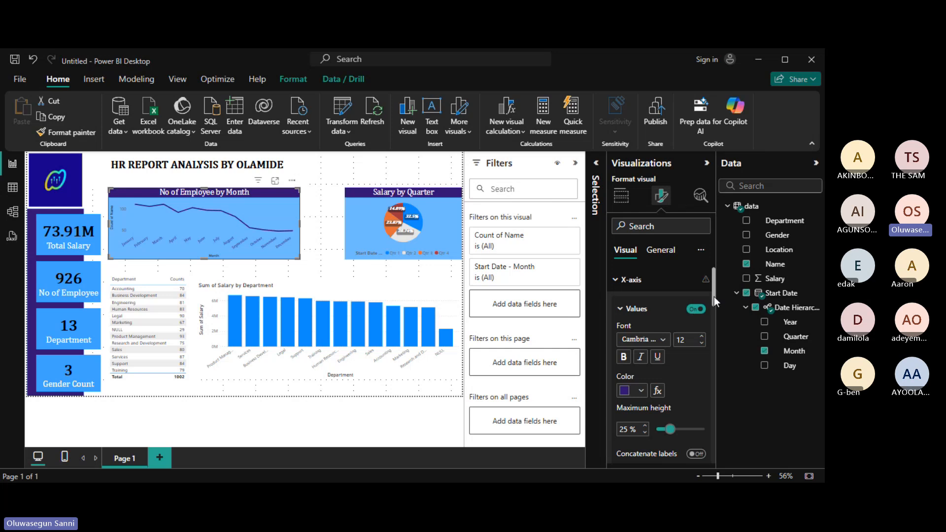
pyautogui.scroll(-2, 714, 301)
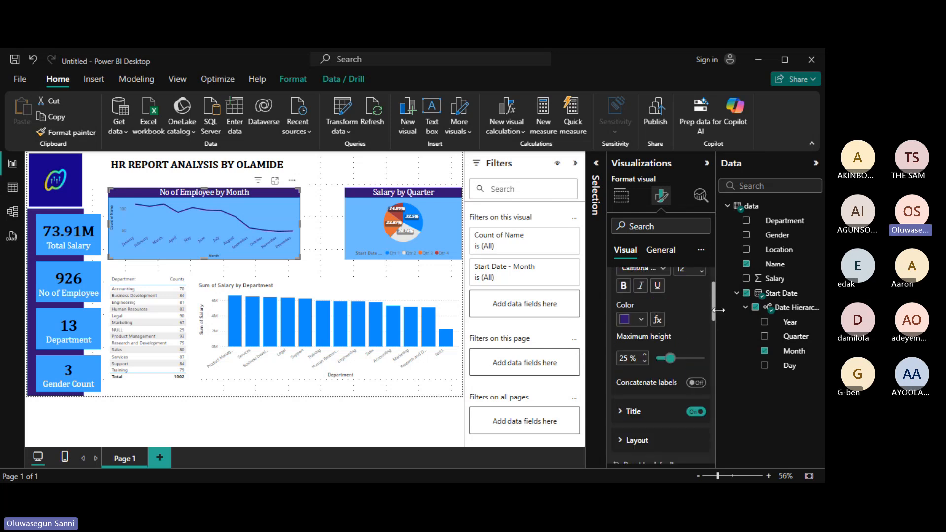
pyautogui.scroll(2, 719, 310)
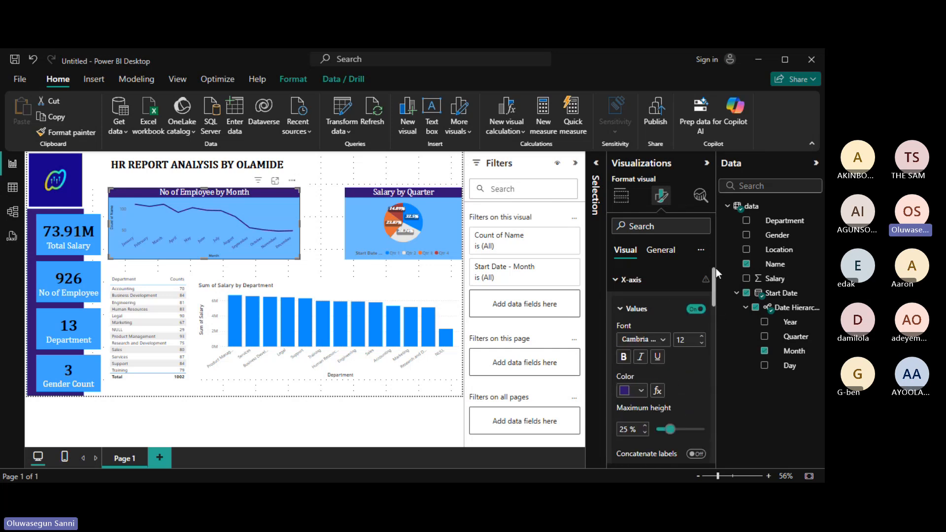
pyautogui.click(615, 280)
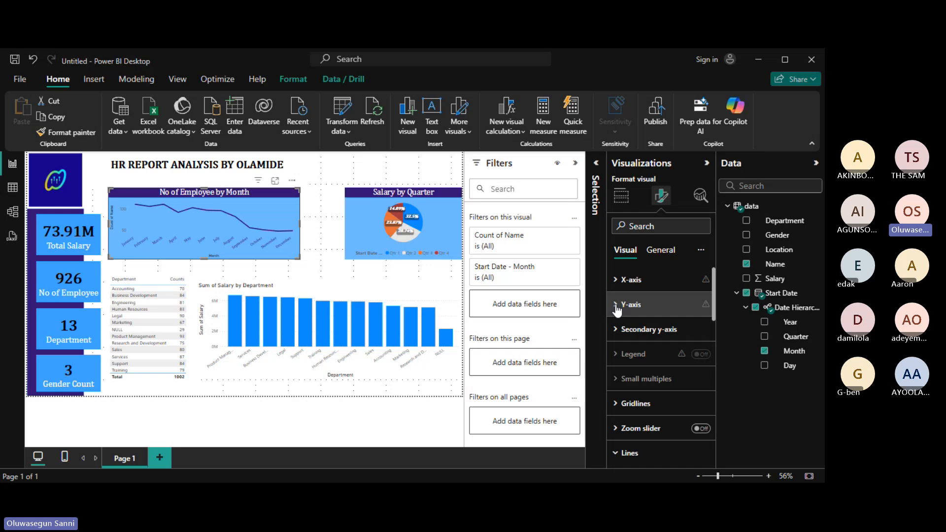
pyautogui.click(617, 306)
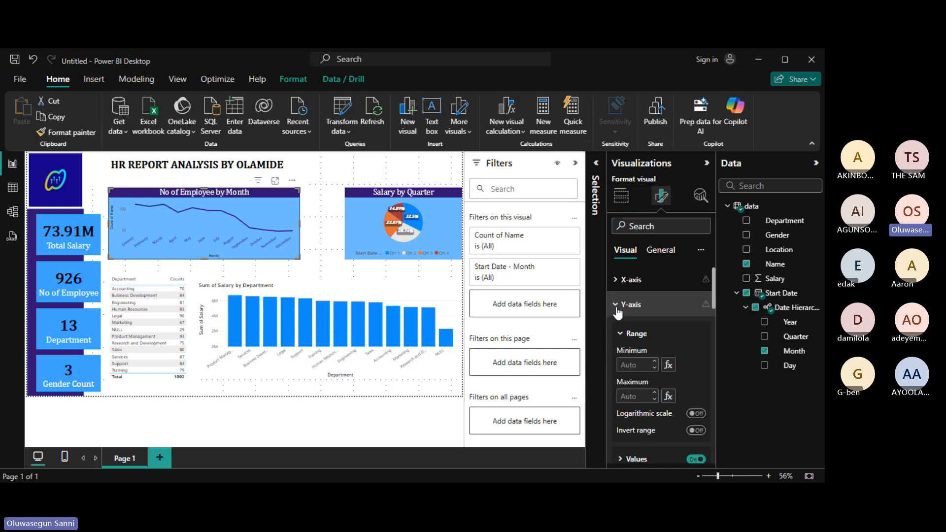
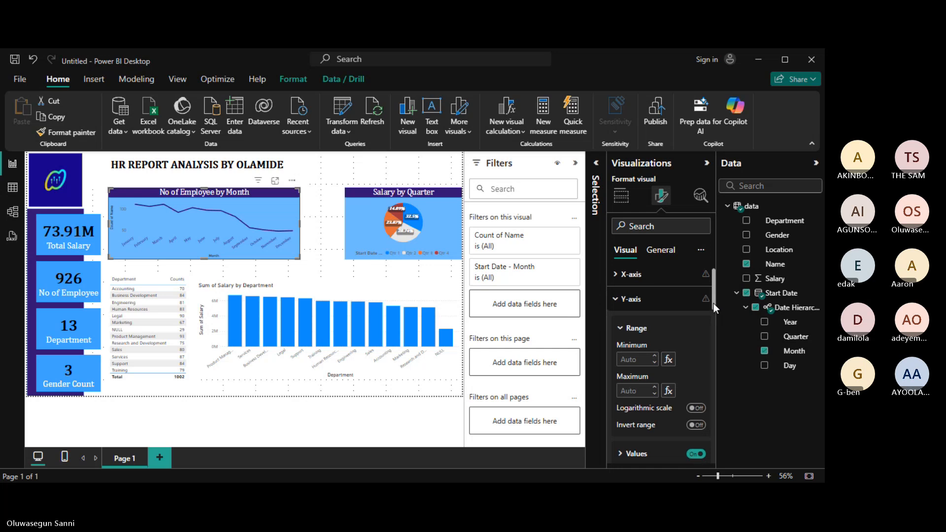
pyautogui.scroll(-3, 667, 347)
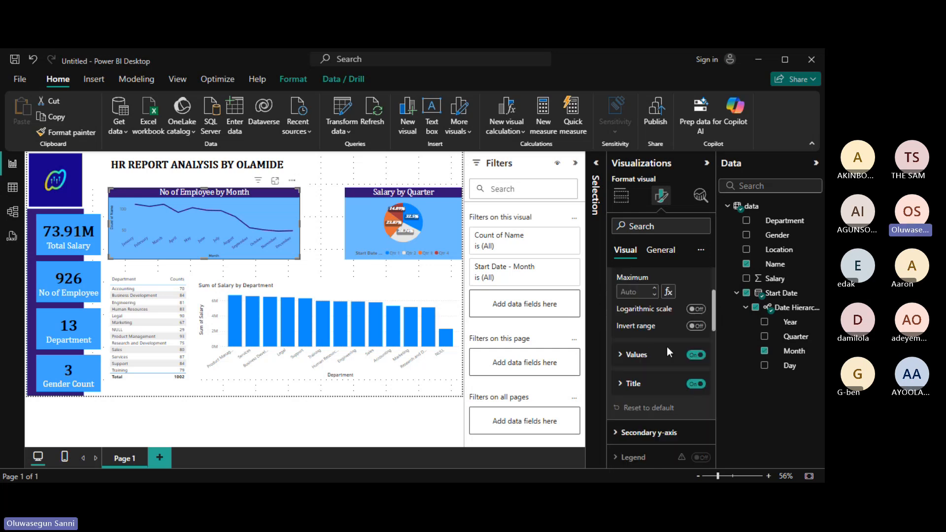
# Format the line chart's Y-axis value labels as Cambria, size 12, in dark purple.
pyautogui.click(621, 358)
pyautogui.click(702, 382)
pyautogui.click(702, 383)
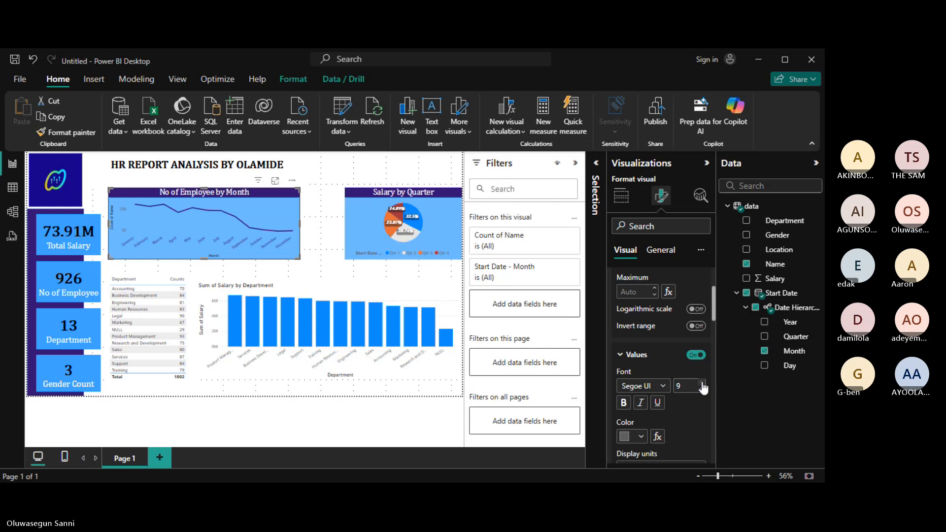
pyautogui.click(703, 383)
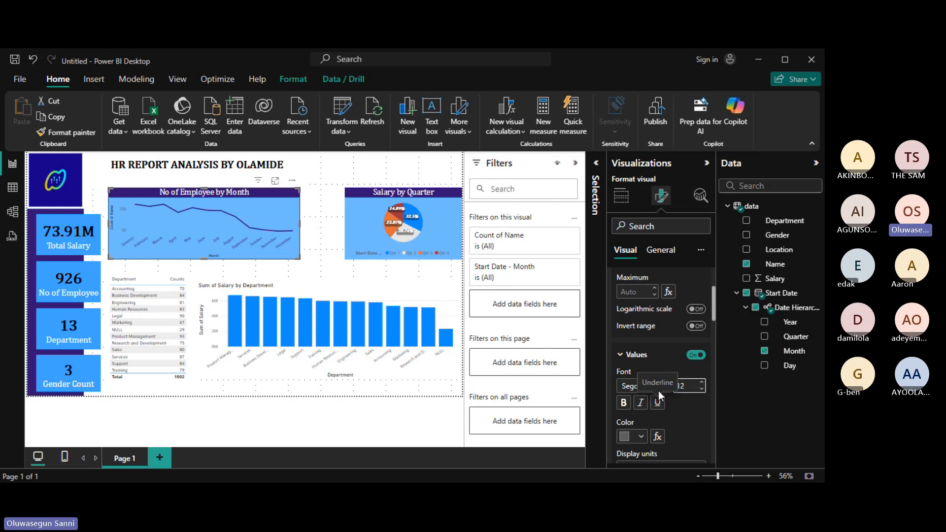
pyautogui.click(636, 437)
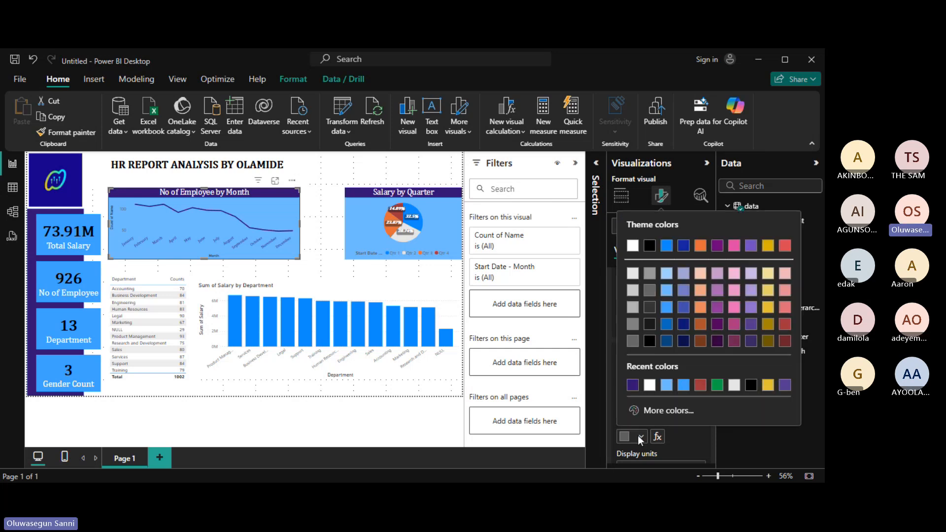
pyautogui.click(632, 385)
pyautogui.click(664, 387)
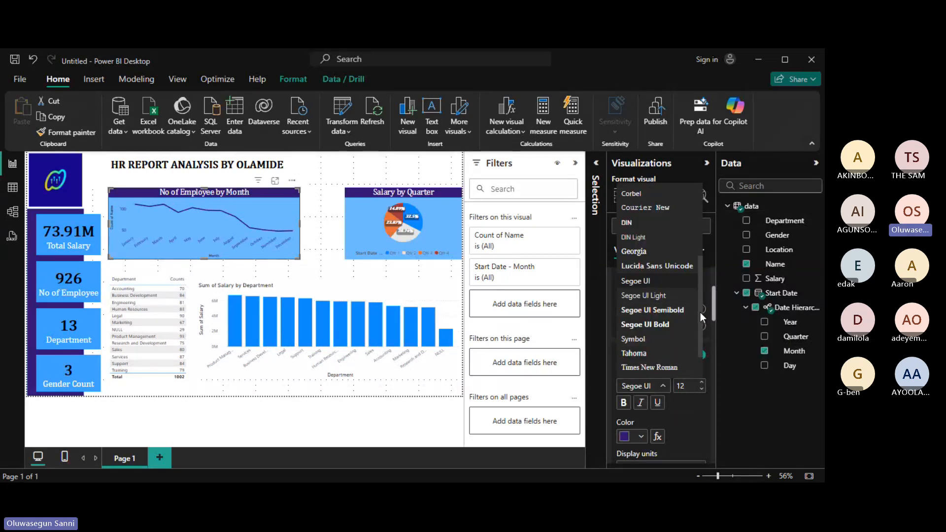
pyautogui.moveTo(700, 313); pyautogui.dragTo(698, 255)
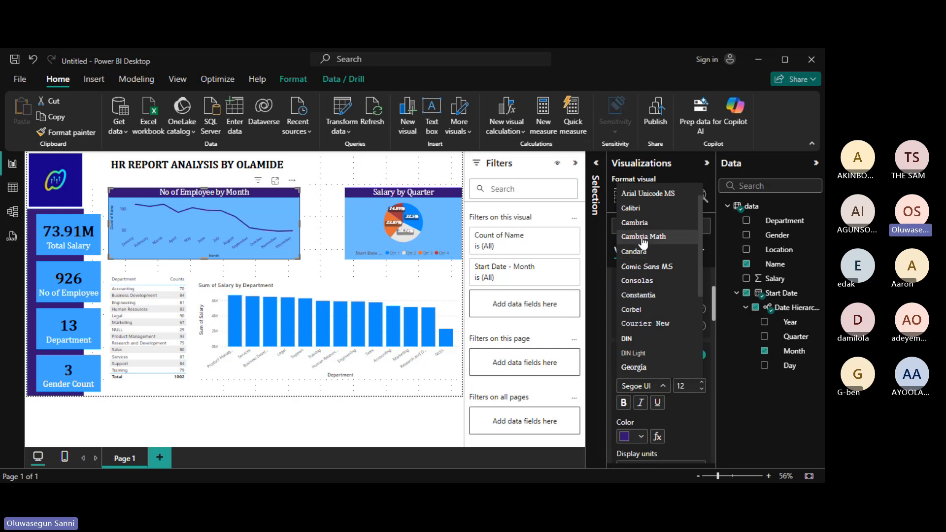
pyautogui.click(643, 239)
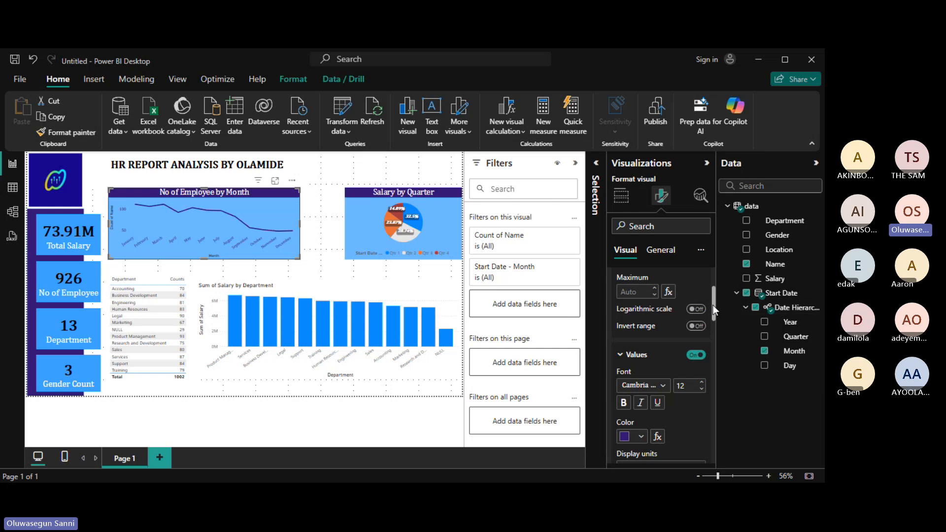
pyautogui.moveTo(712, 306); pyautogui.dragTo(711, 286)
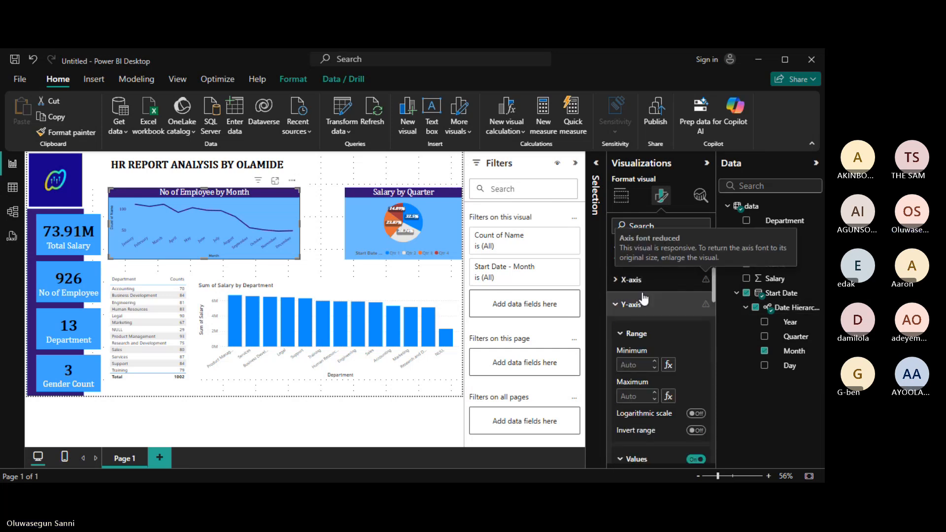
pyautogui.click(617, 308)
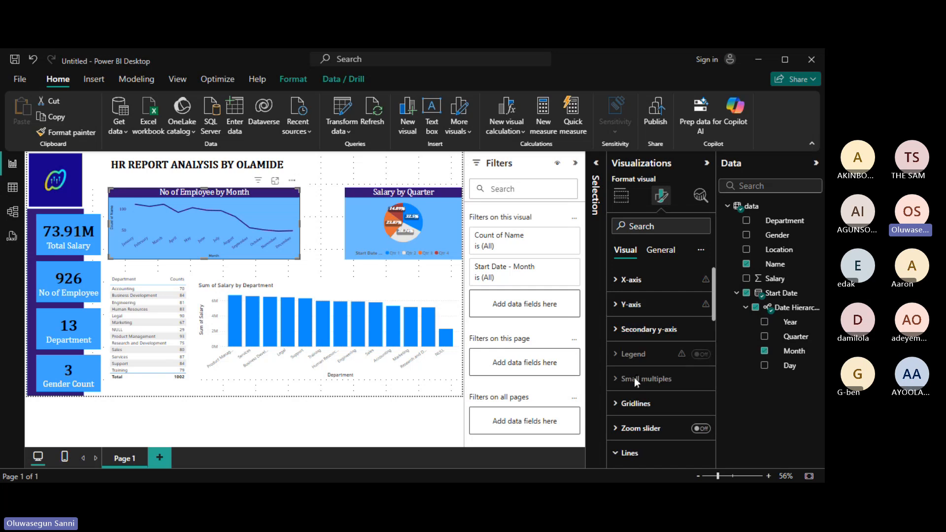
# Review the line chart's Gridlines settings and leave them unchanged.
pyautogui.click(619, 410)
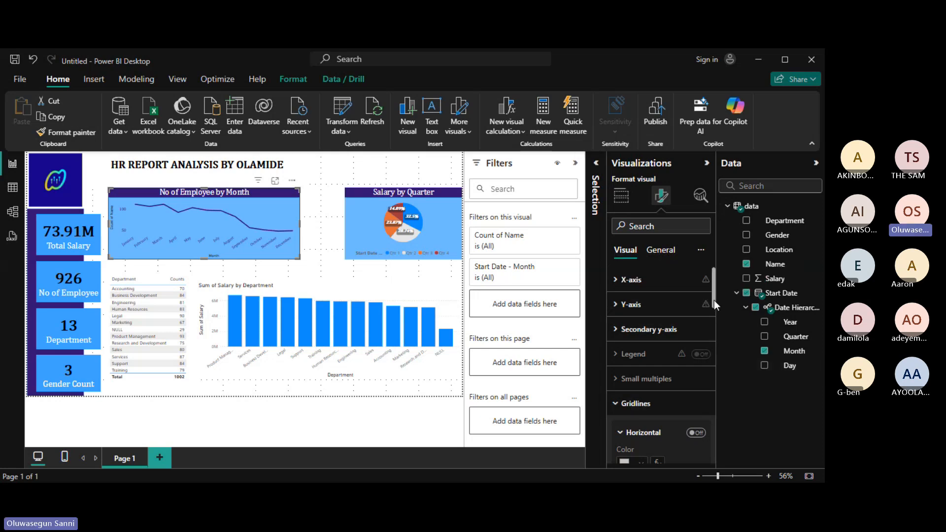
pyautogui.moveTo(714, 300)
pyautogui.mouseDown()
pyautogui.moveTo(725, 336)
pyautogui.moveTo(720, 313)
pyautogui.mouseUp()
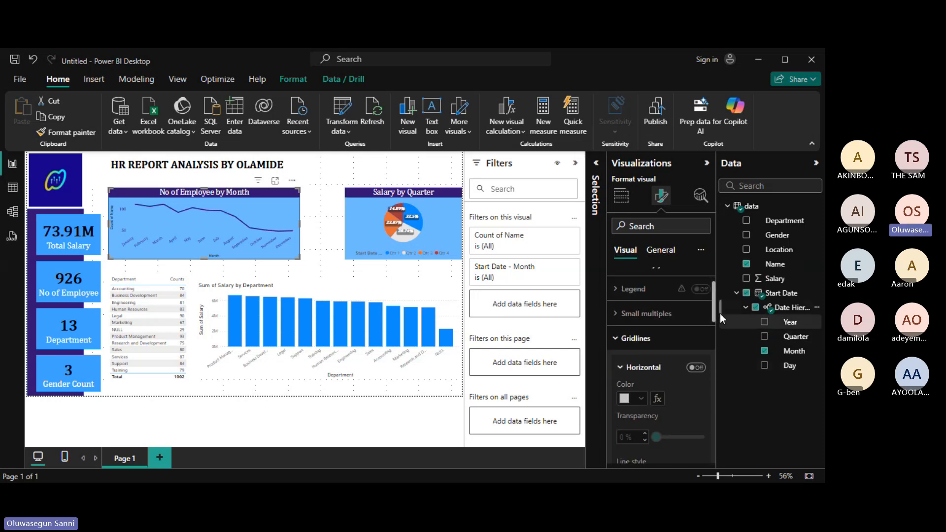
pyautogui.click(630, 343)
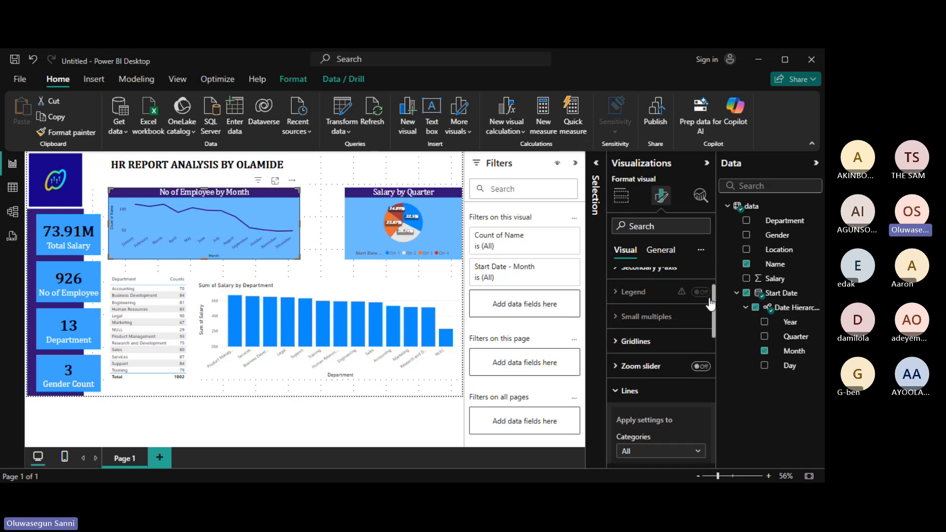
pyautogui.moveTo(714, 302); pyautogui.dragTo(714, 287)
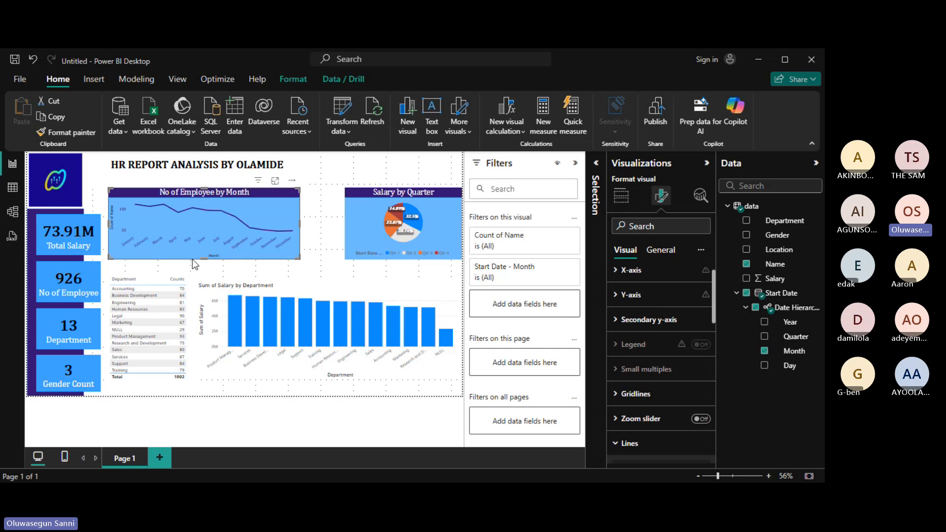
# Resize the No of Employee by Month line chart taller and wider to the right.
pyautogui.moveTo(202, 258)
pyautogui.mouseDown()
pyautogui.moveTo(208, 275)
pyautogui.moveTo(205, 267)
pyautogui.mouseUp()
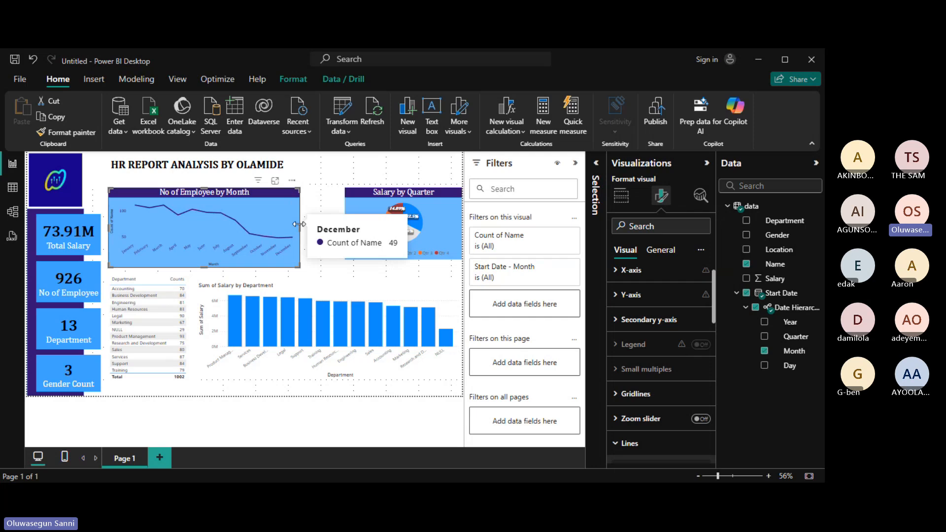
pyautogui.click(343, 228)
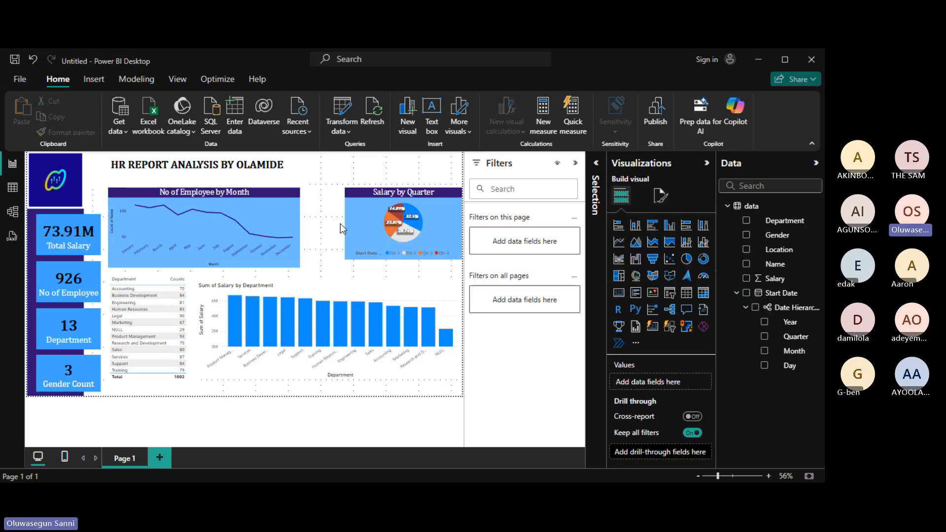
pyautogui.click(294, 223)
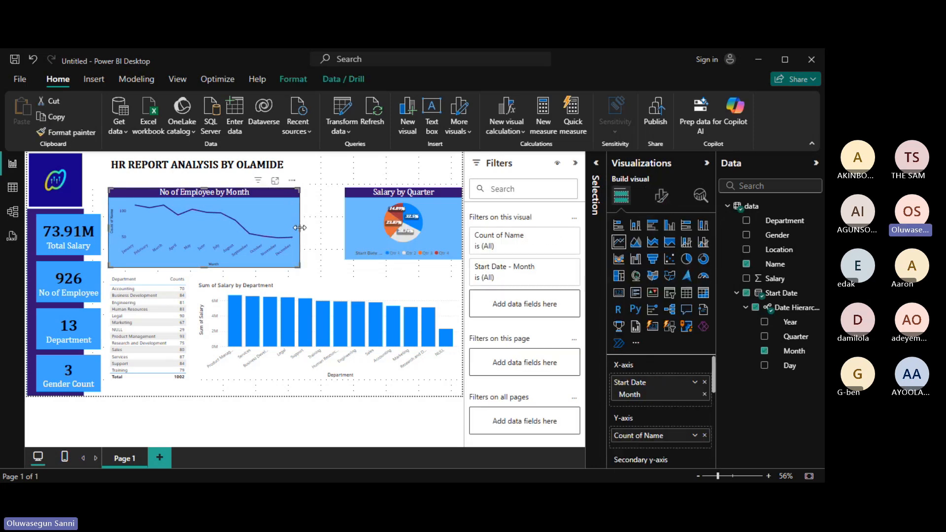
pyautogui.moveTo(299, 227); pyautogui.dragTo(315, 227)
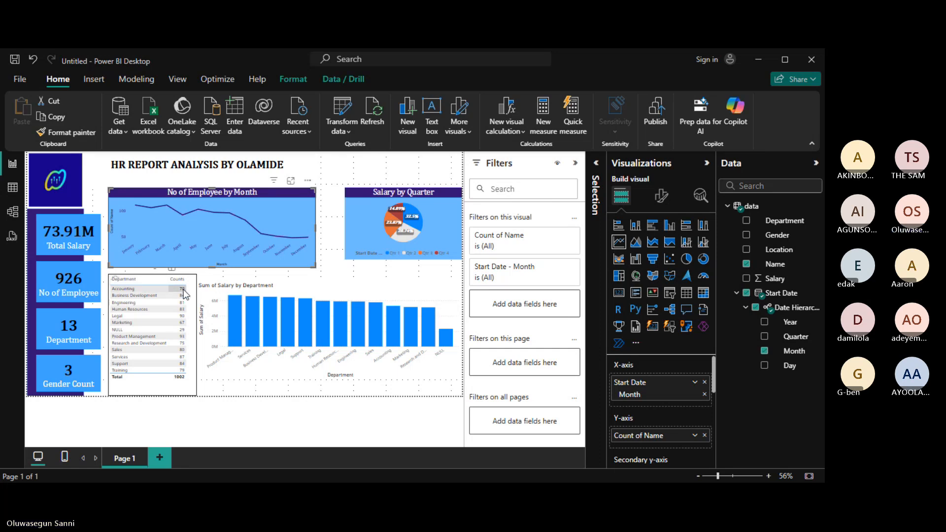
# Set the Department counts table's effects background to light blue and switch its Title on.
pyautogui.click(171, 386)
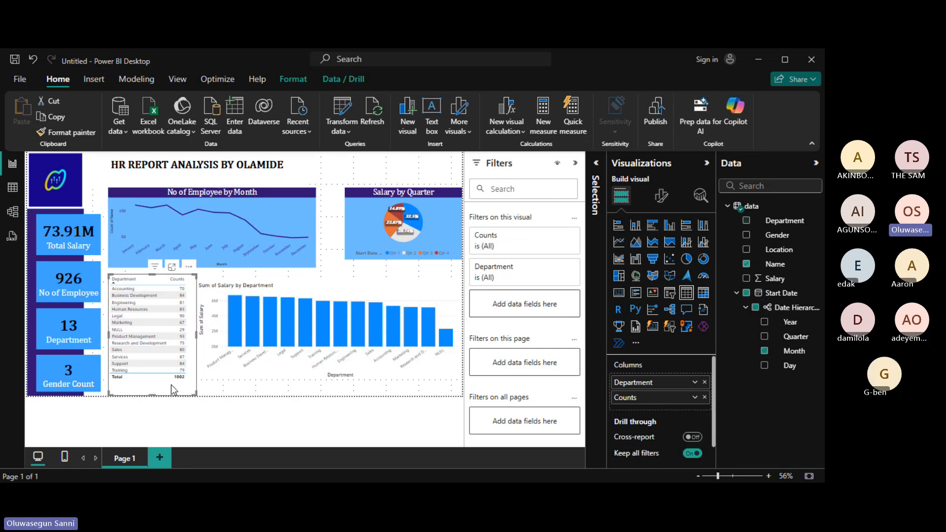
pyautogui.click(661, 197)
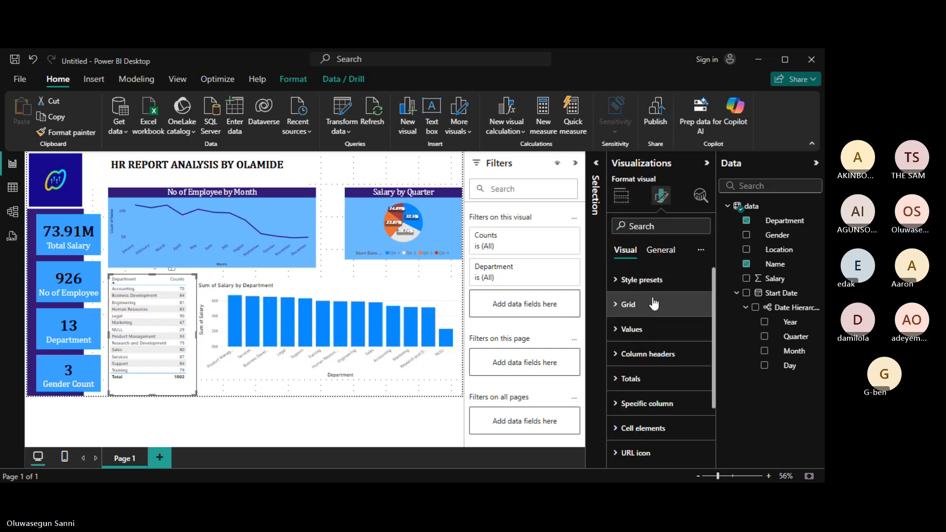
pyautogui.click(660, 250)
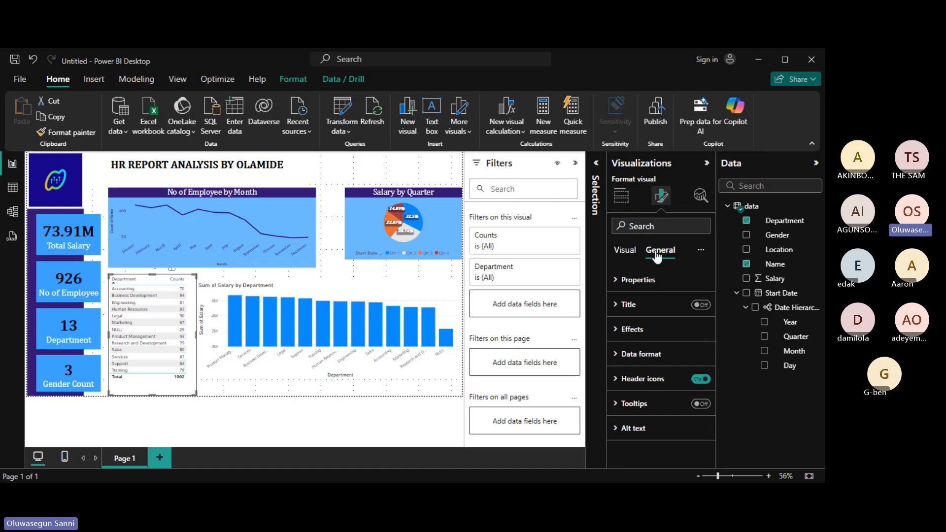
pyautogui.click(620, 333)
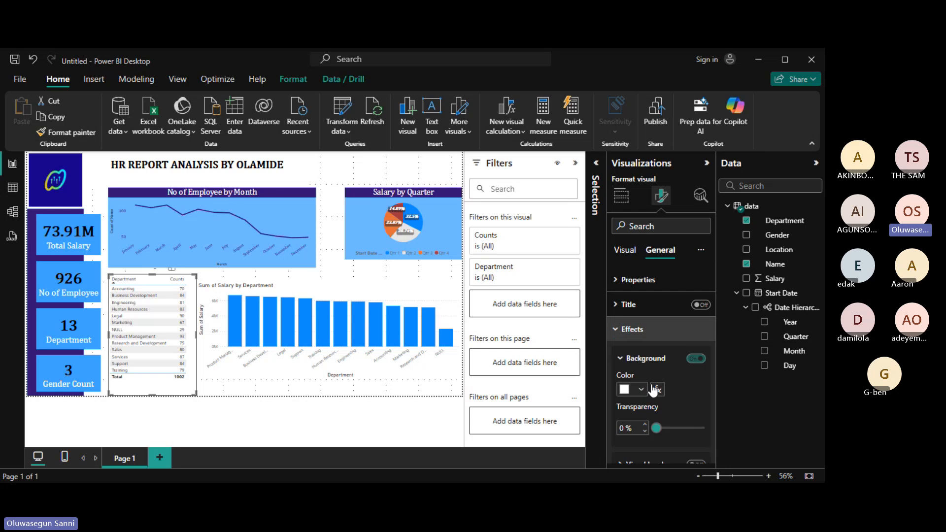
pyautogui.click(642, 389)
pyautogui.click(665, 341)
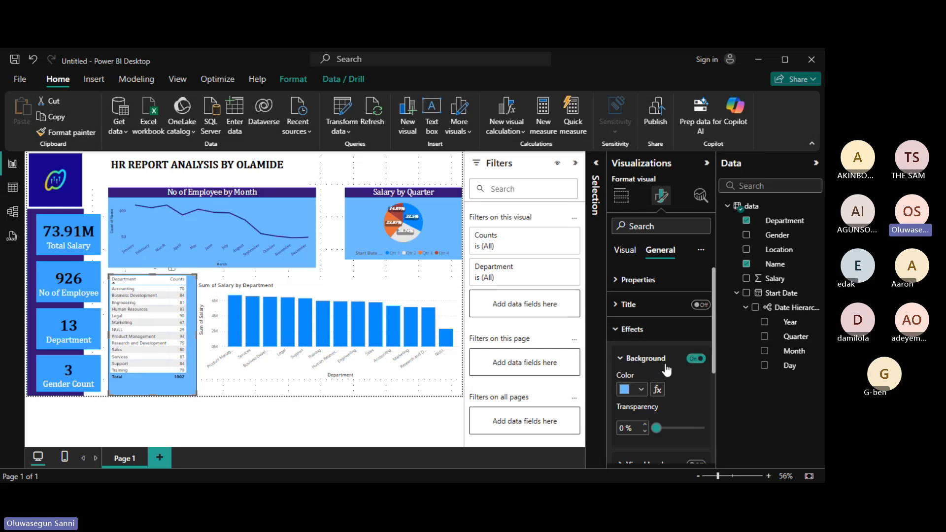
pyautogui.click(621, 360)
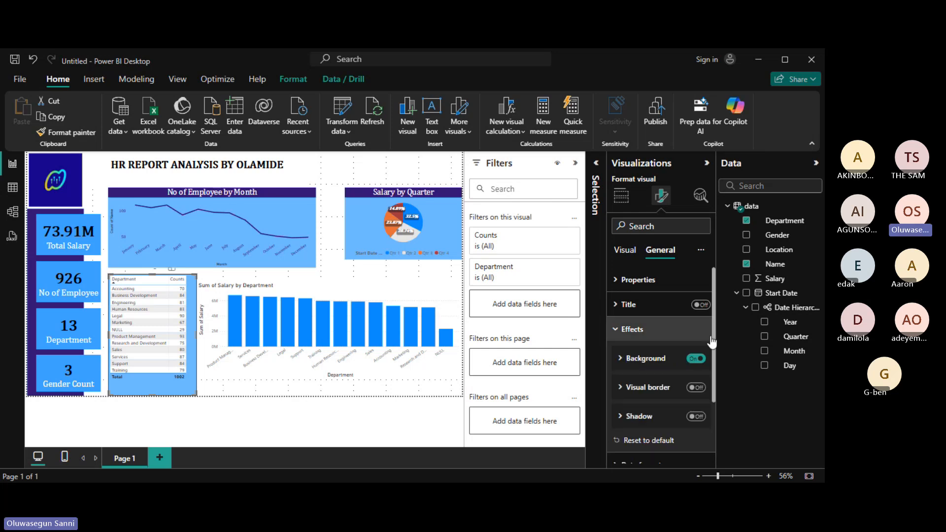
pyautogui.click(697, 307)
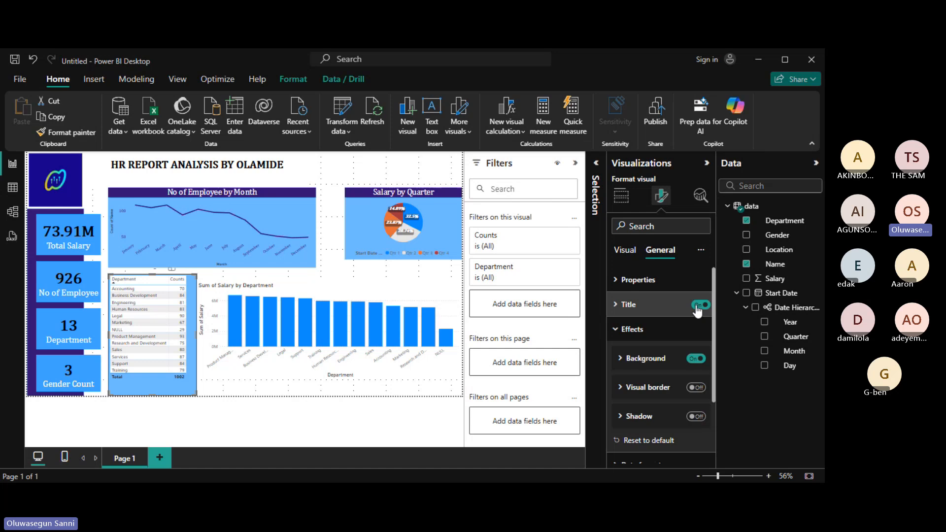
# Set the table title text to 'Number of Employees in Departments'.
pyautogui.click(616, 307)
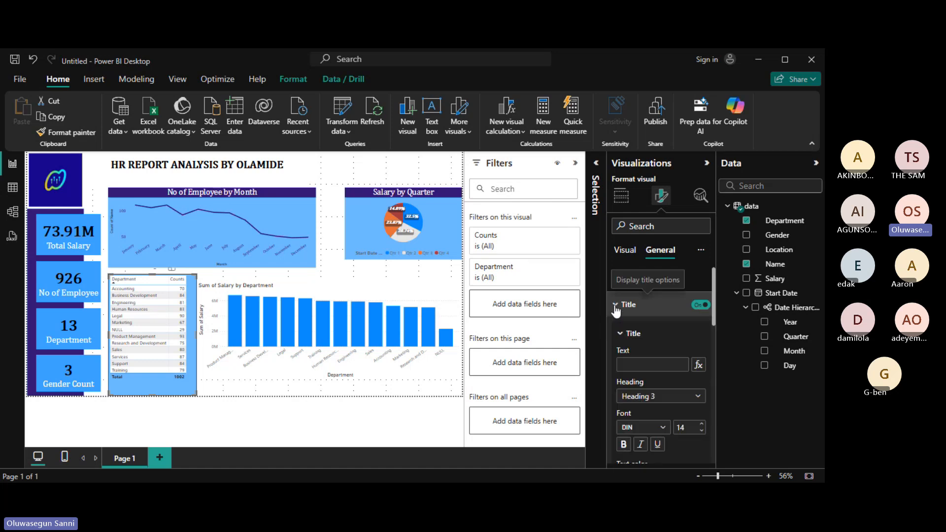
pyautogui.click(659, 366)
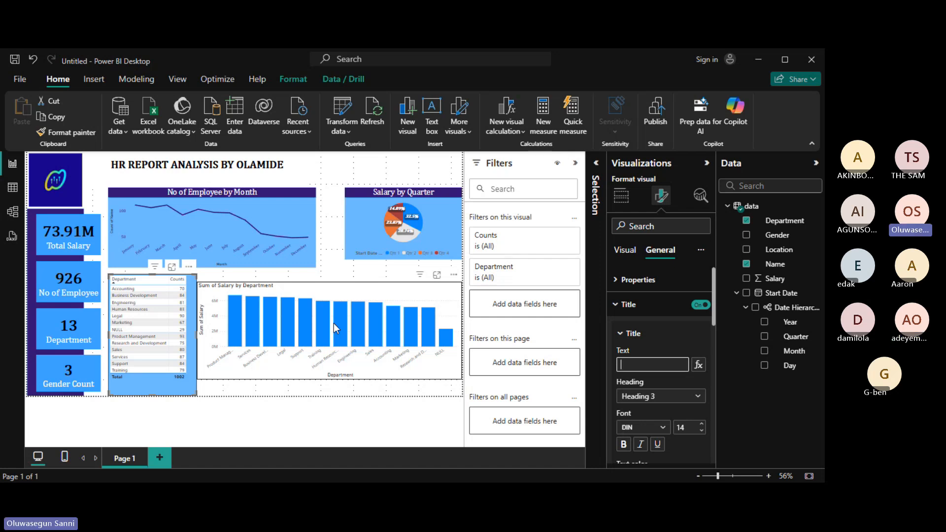
pyautogui.write('Number o')
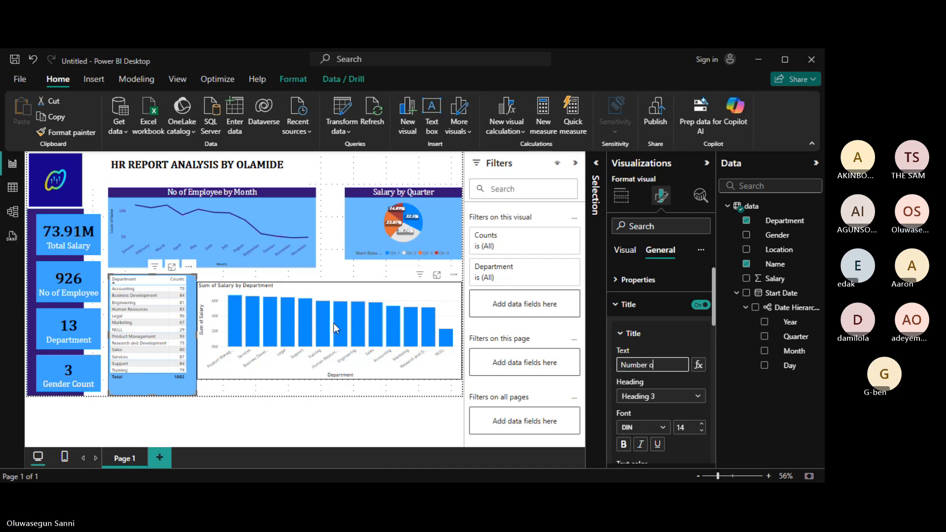
pyautogui.write('f E')
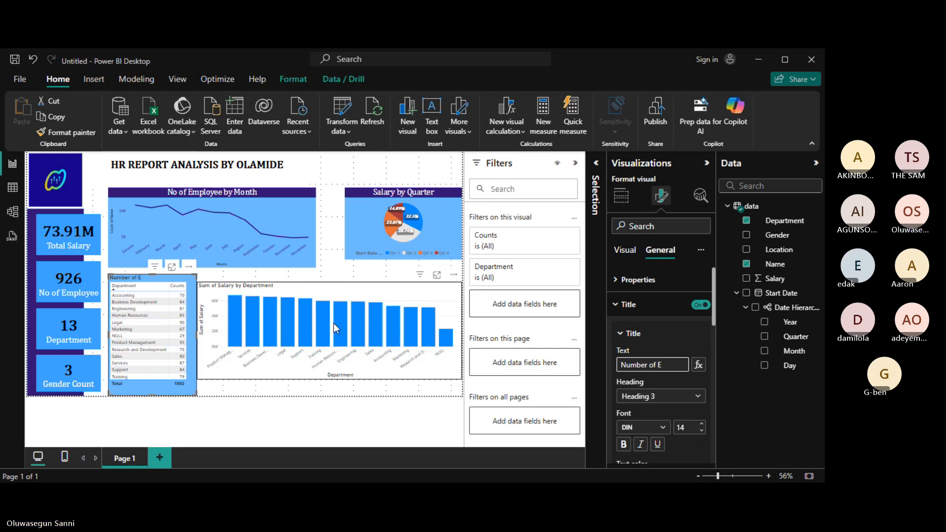
pyautogui.write('mployees')
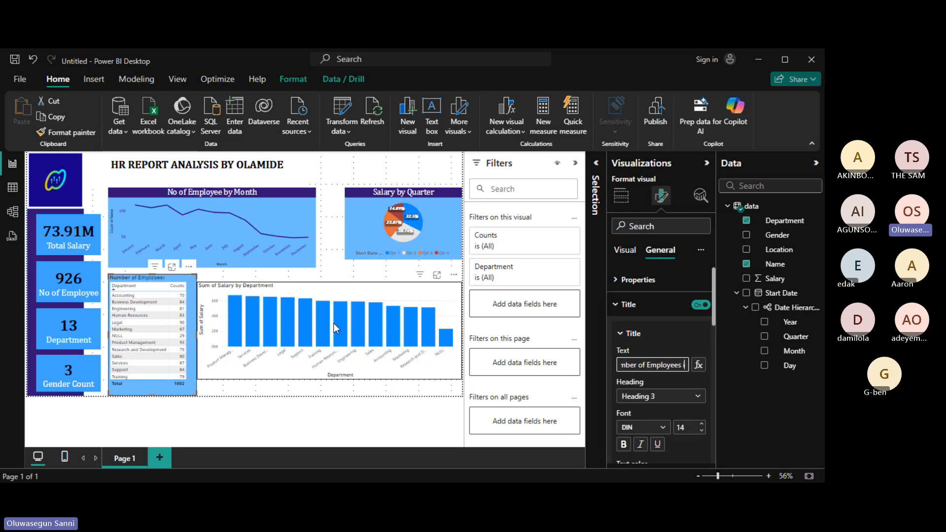
pyautogui.write(' in Depar')
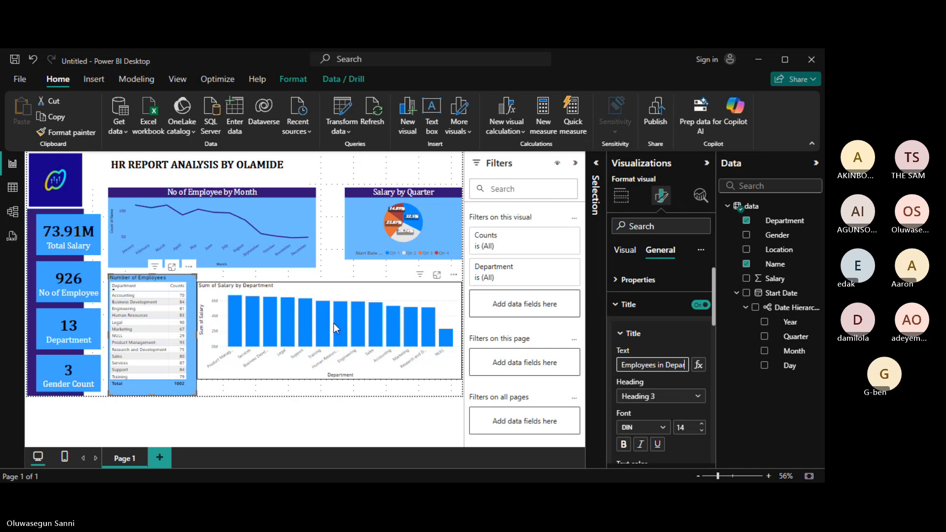
pyautogui.write('tment')
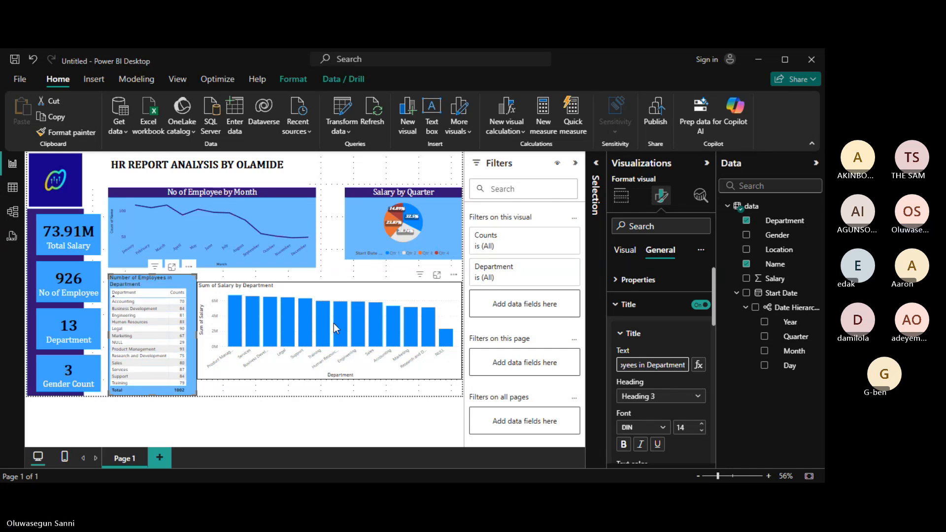
pyautogui.write('s')
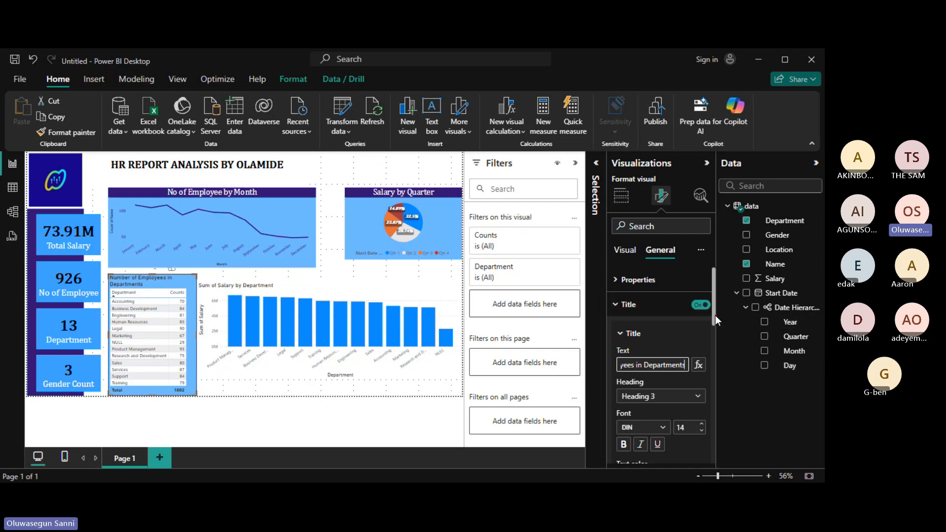
# Give the table title a dark purple background with white text.
pyautogui.moveTo(714, 315); pyautogui.dragTo(716, 344)
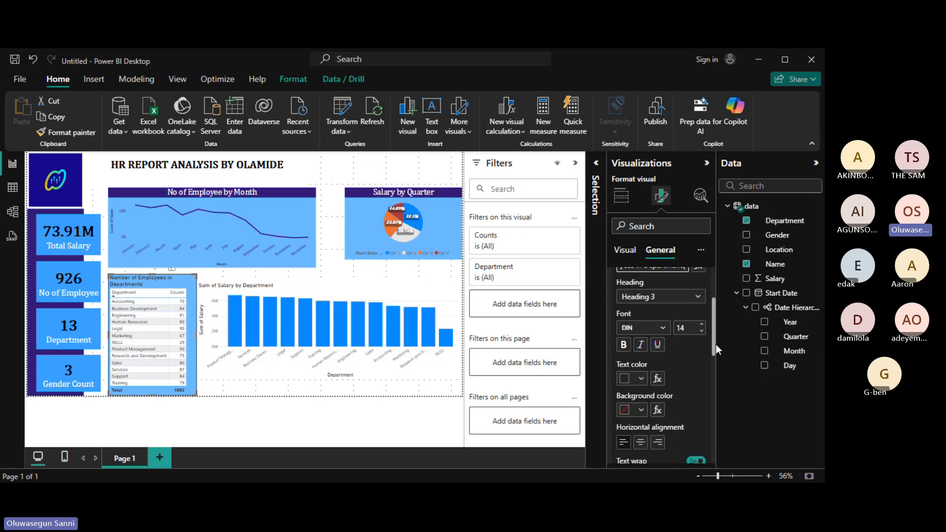
pyautogui.click(624, 411)
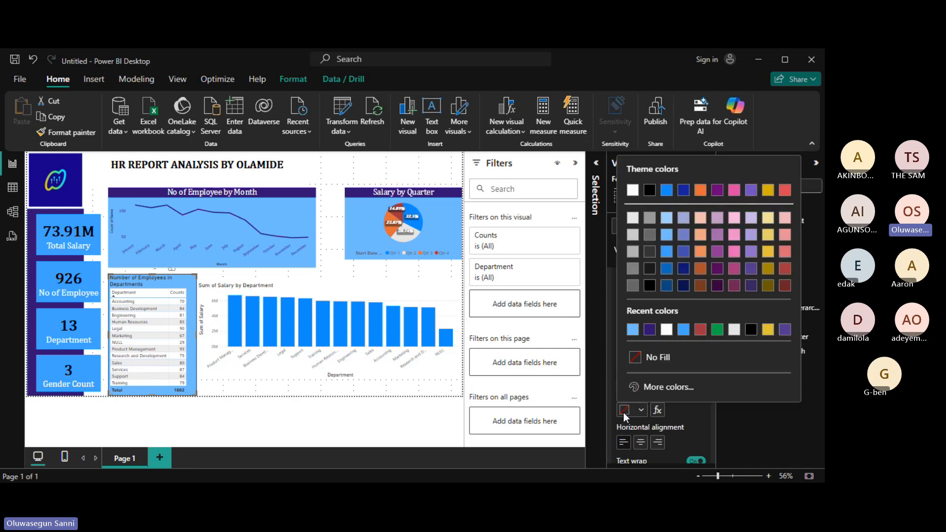
pyautogui.click(650, 330)
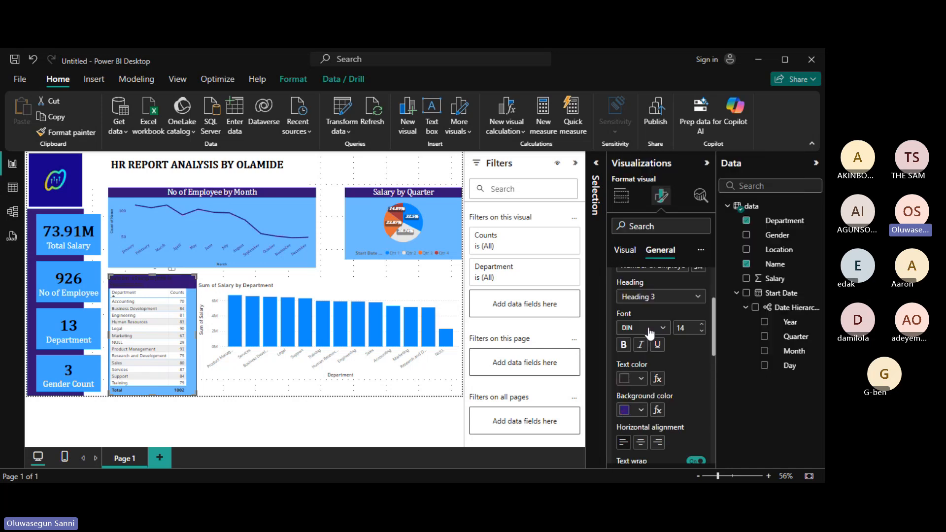
pyautogui.click(624, 379)
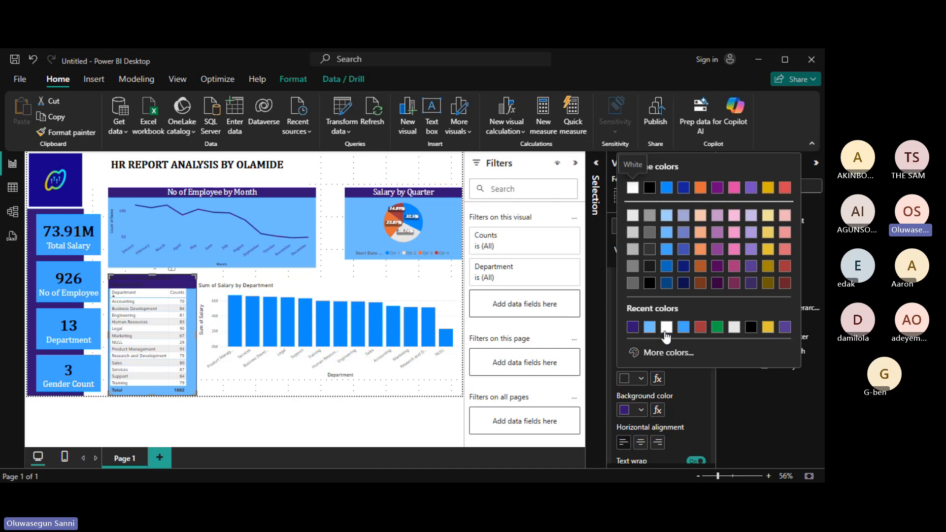
pyautogui.click(666, 329)
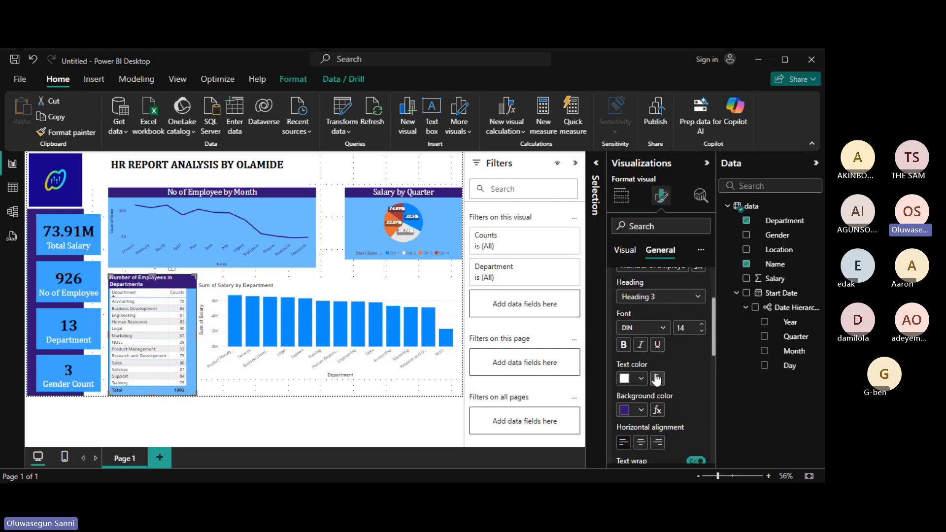
# Center-align the table title and change its font to Cambria.
pyautogui.click(641, 446)
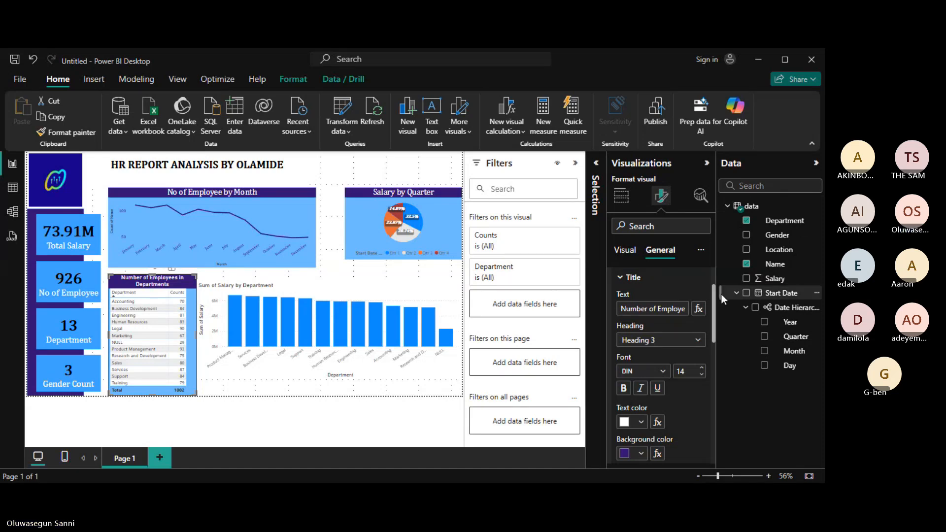
pyautogui.click(663, 373)
pyautogui.click(658, 248)
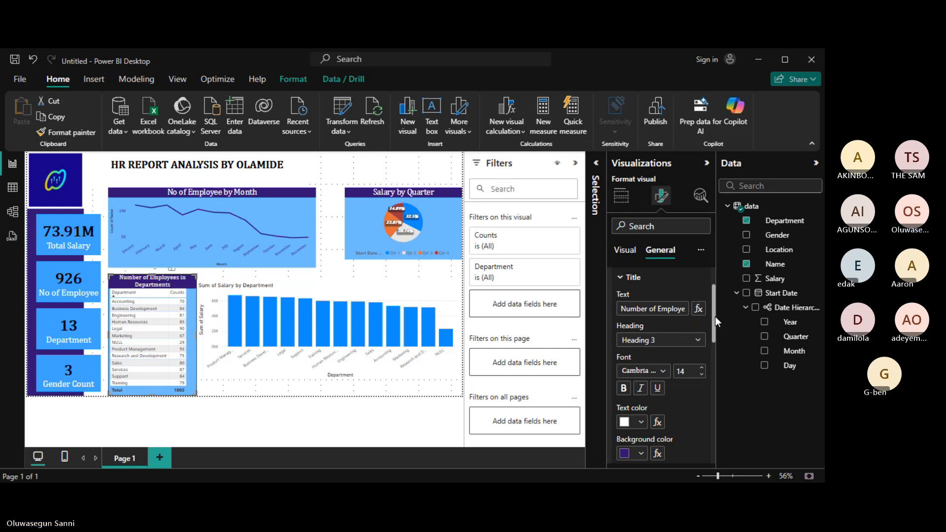
pyautogui.moveTo(715, 316)
pyautogui.mouseDown()
pyautogui.moveTo(716, 354)
pyautogui.moveTo(715, 300)
pyautogui.mouseUp()
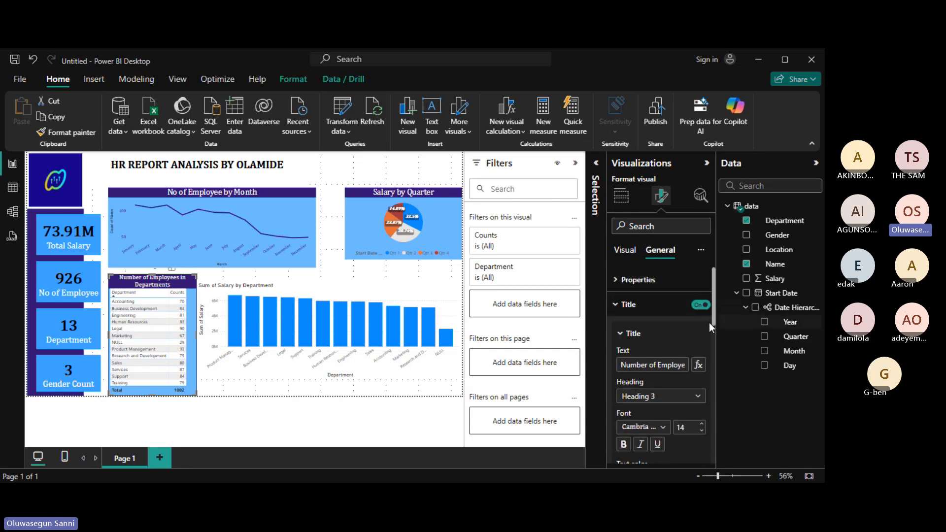
# Colour the table's horizontal gridlines dark purple #331573, trying a thicker width before reverting.
pyautogui.click(625, 306)
pyautogui.click(625, 251)
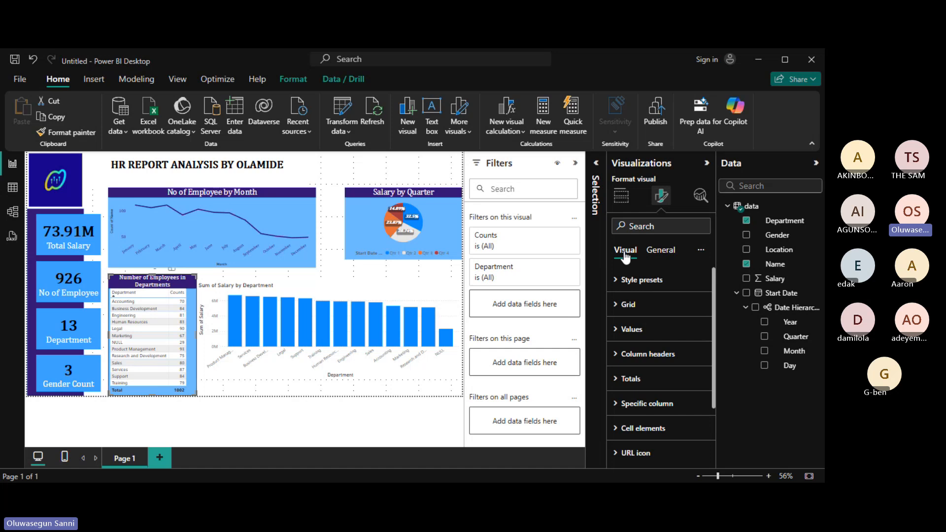
pyautogui.click(617, 305)
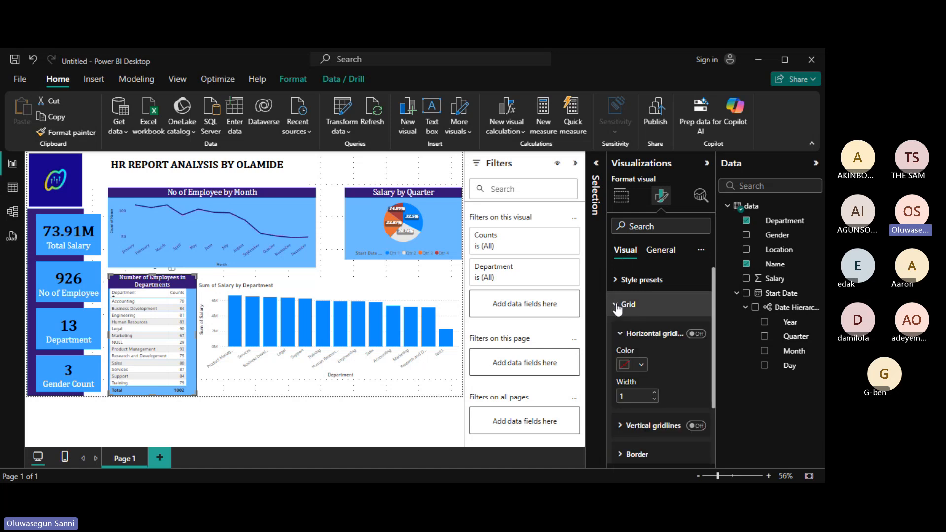
pyautogui.click(641, 366)
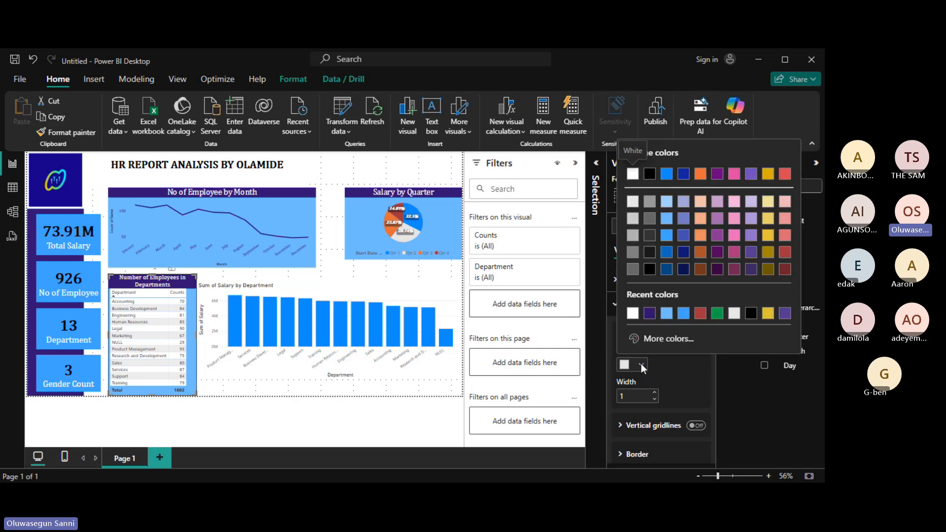
pyautogui.click(650, 315)
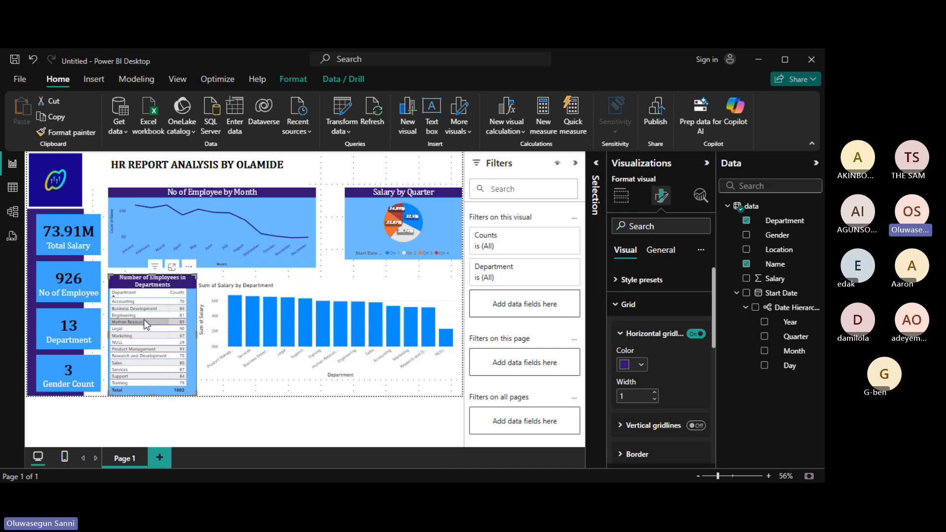
pyautogui.click(656, 395)
pyautogui.click(656, 394)
pyautogui.click(656, 394)
pyautogui.click(656, 395)
pyautogui.click(656, 395)
pyautogui.click(656, 394)
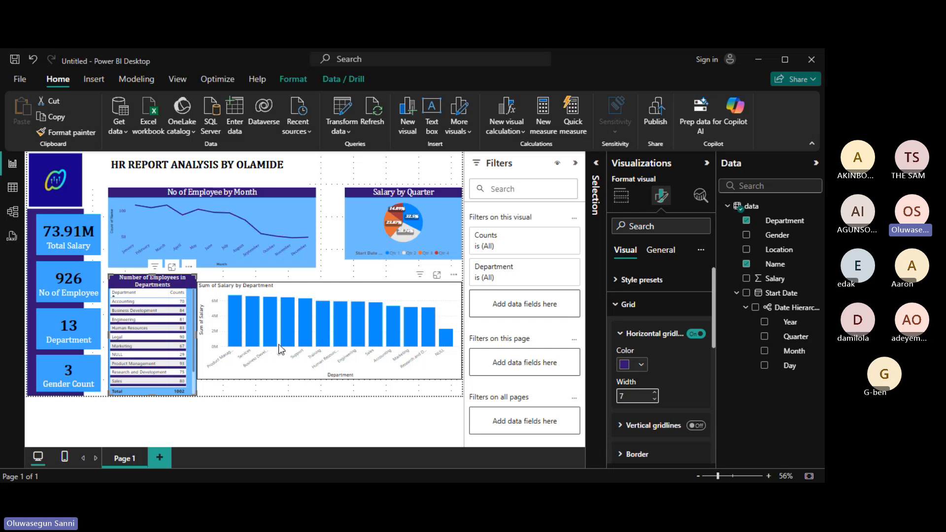
pyautogui.click(655, 400)
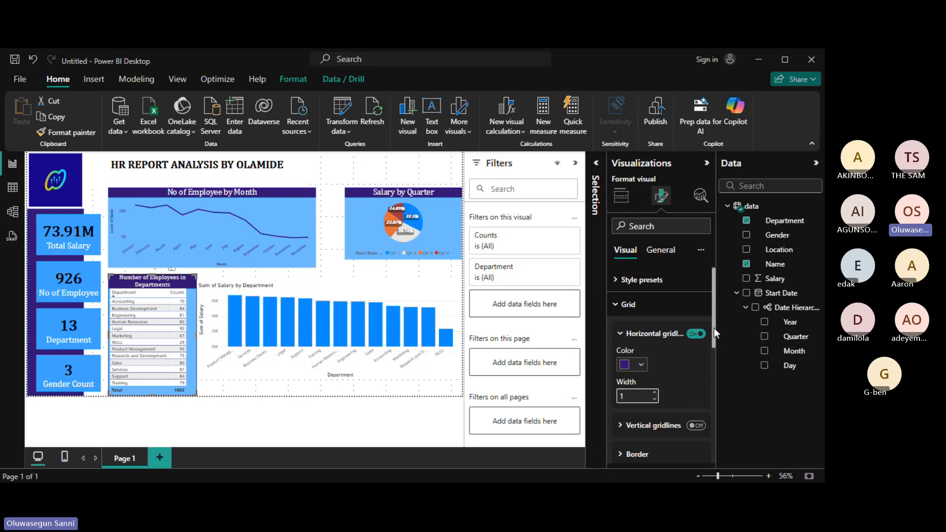
pyautogui.click(622, 335)
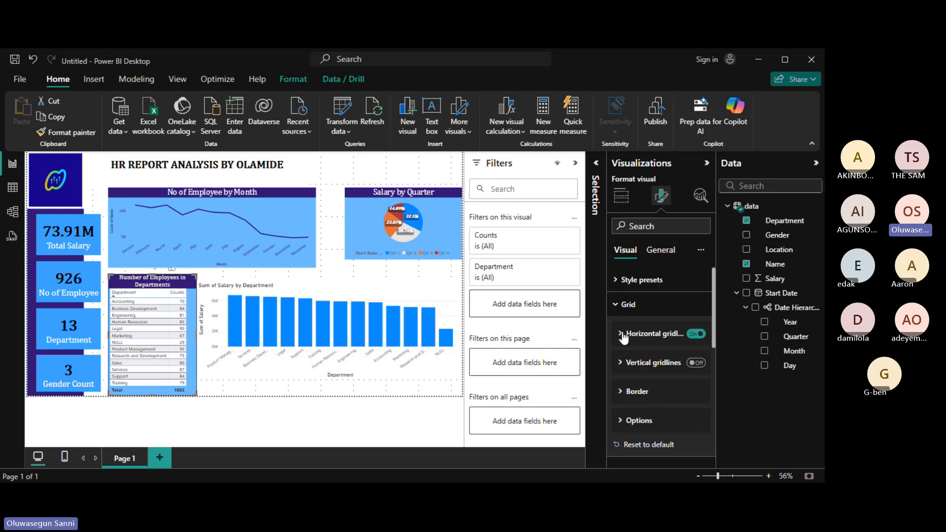
# Turn on the table's vertical gridlines and colour them dark purple.
pyautogui.click(622, 369)
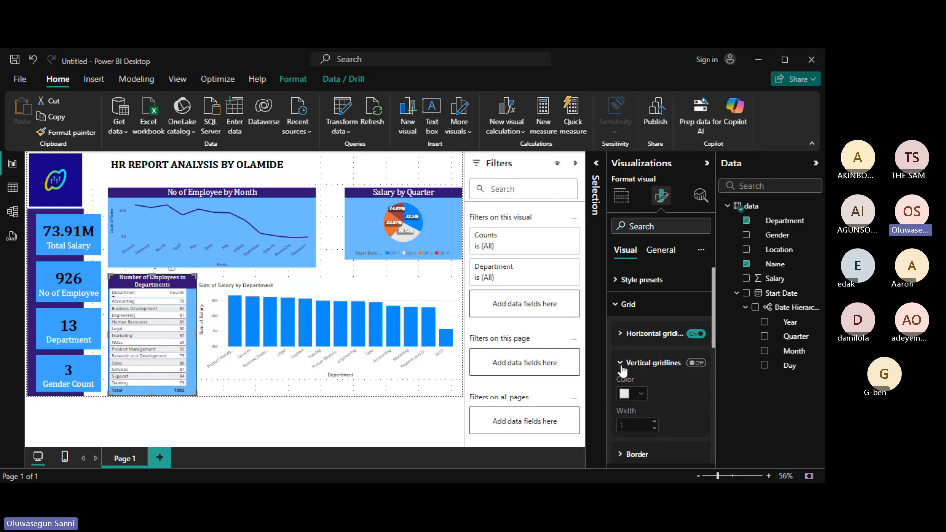
pyautogui.click(695, 364)
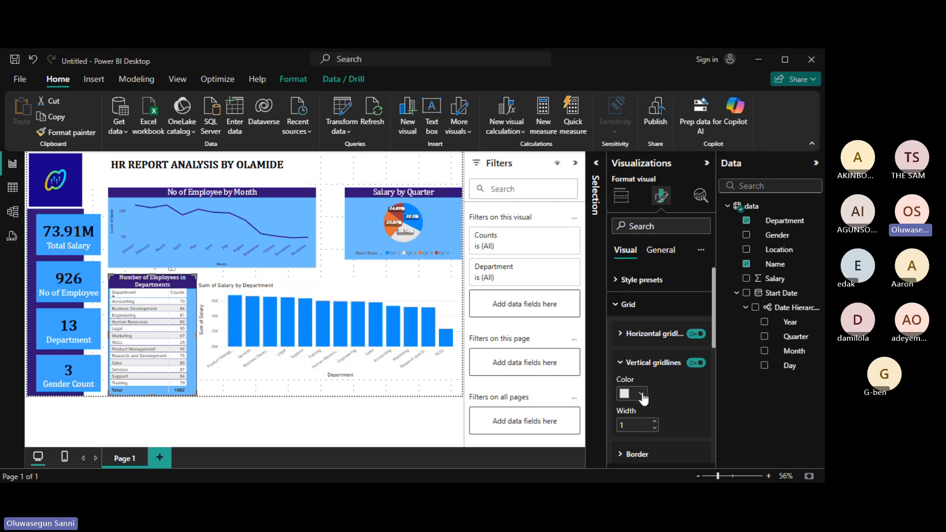
pyautogui.click(642, 394)
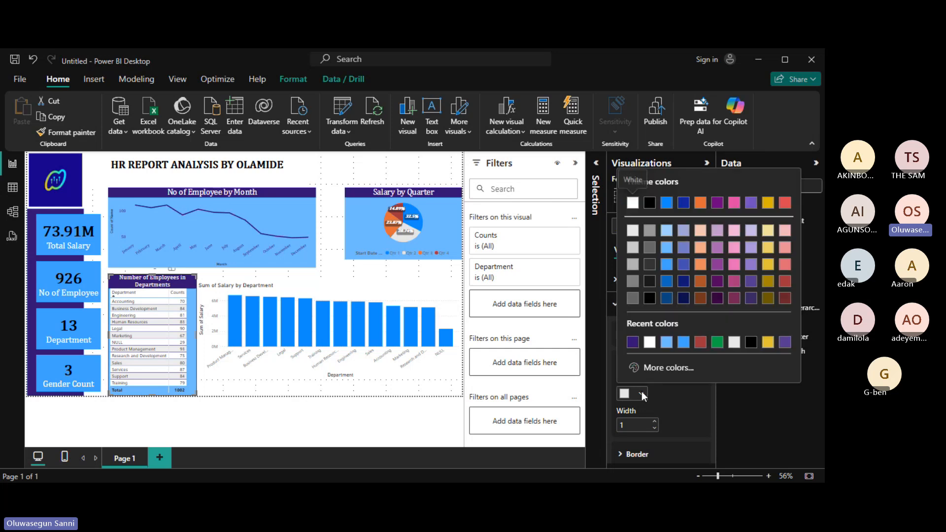
pyautogui.click(632, 342)
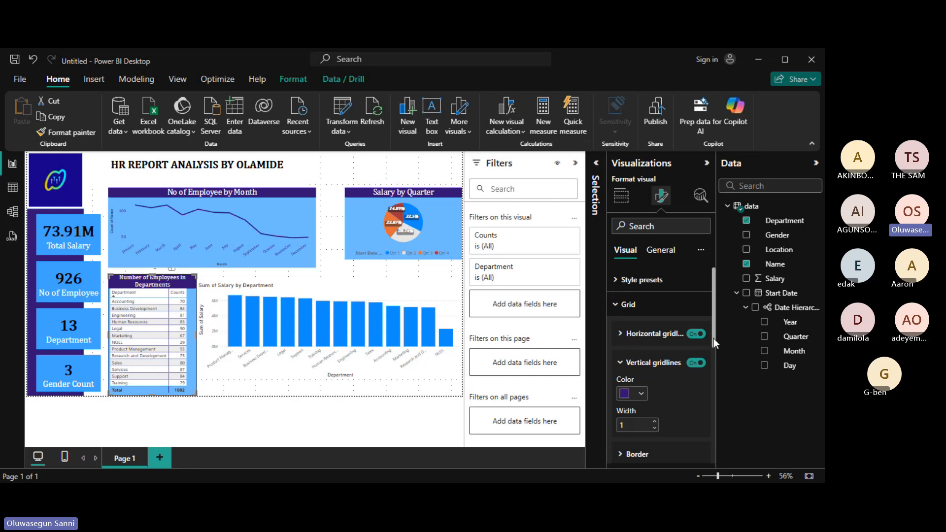
pyautogui.scroll(-1, 714, 338)
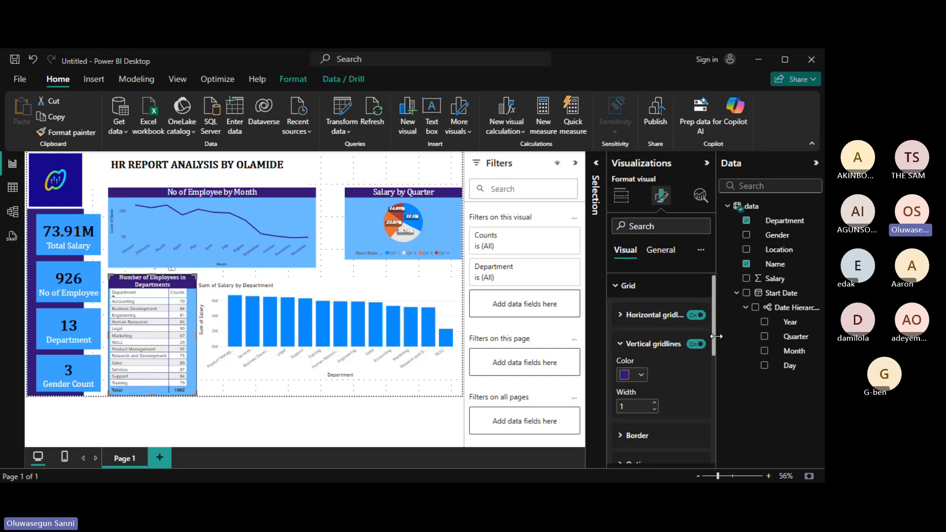
pyautogui.scroll(1, 716, 336)
pyautogui.click(627, 302)
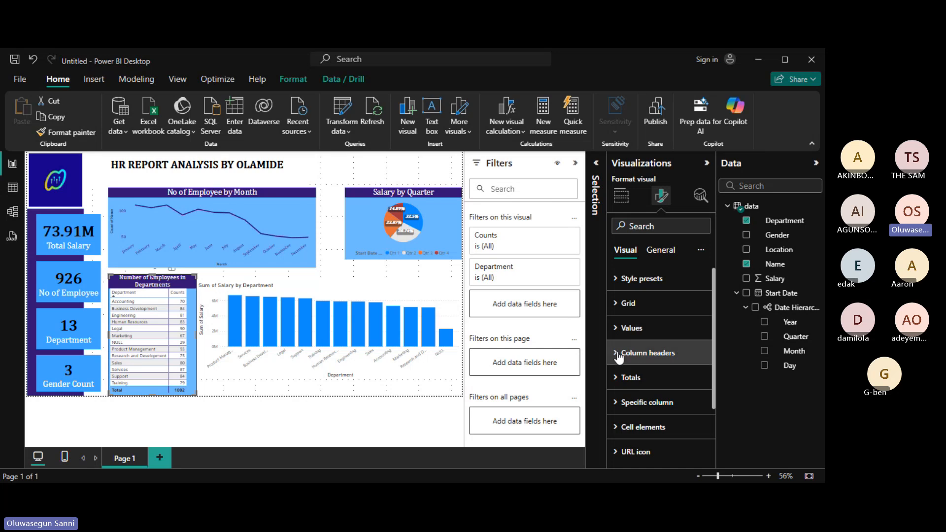
pyautogui.click(616, 404)
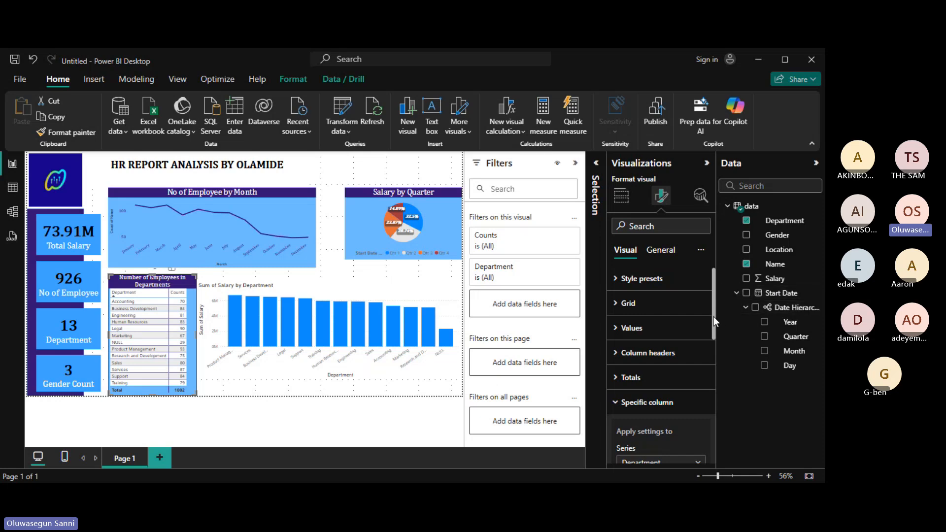
pyautogui.moveTo(714, 316); pyautogui.dragTo(720, 352)
pyautogui.scroll(-1, 653, 347)
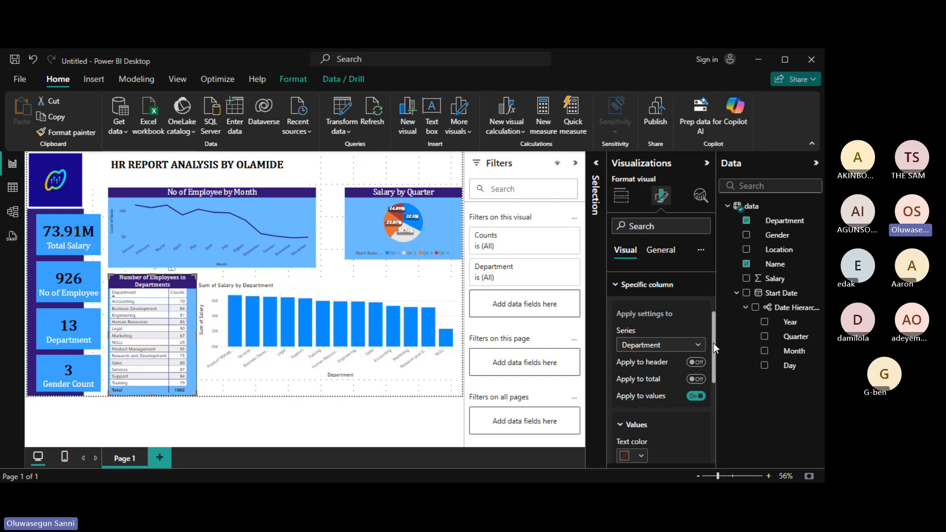
pyautogui.moveTo(714, 343); pyautogui.dragTo(714, 364)
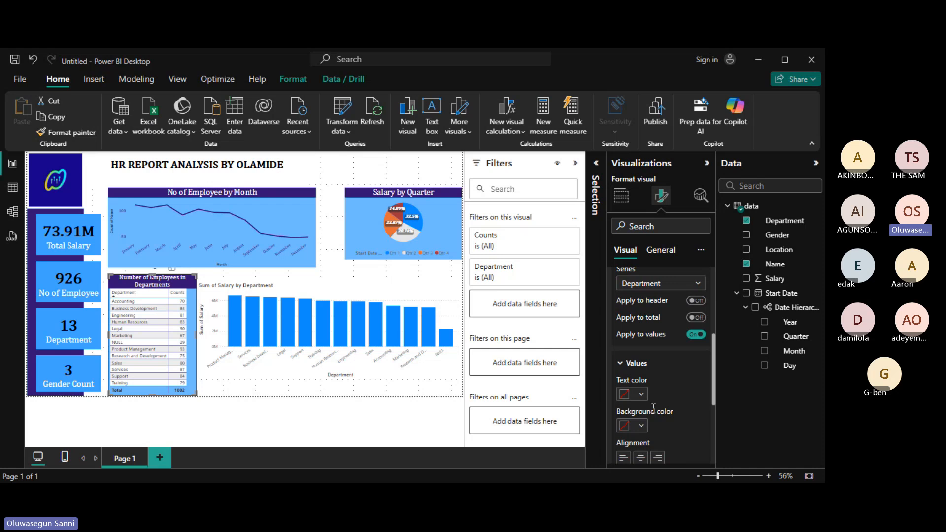
pyautogui.click(642, 427)
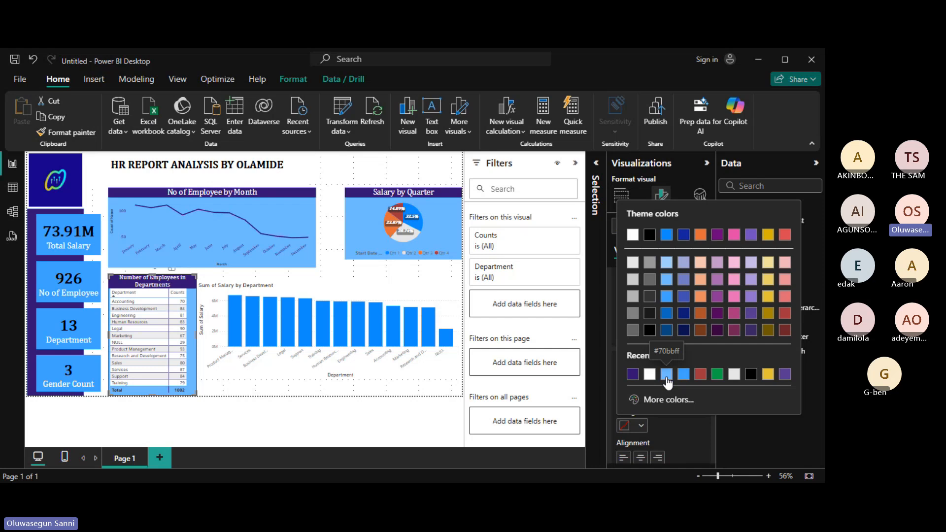
pyautogui.click(598, 328)
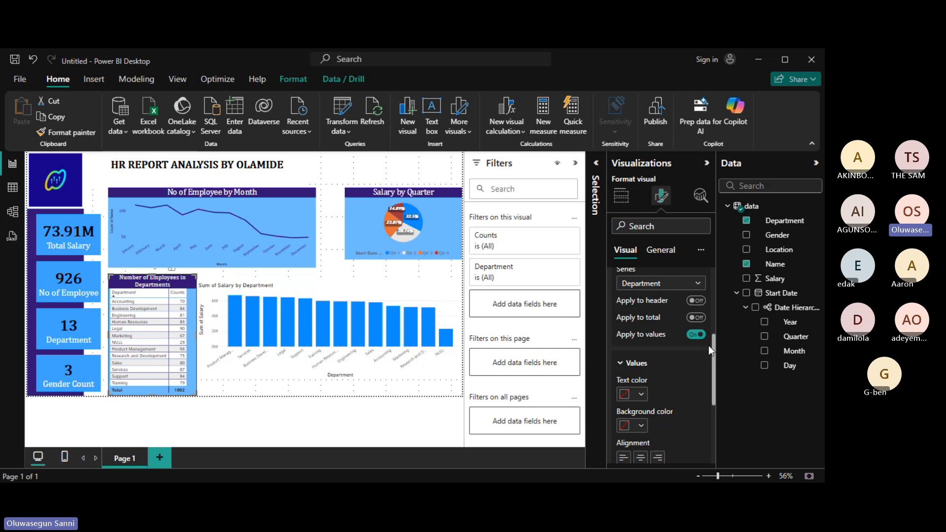
pyautogui.moveTo(714, 347); pyautogui.dragTo(714, 294)
pyautogui.scroll(1, 639, 348)
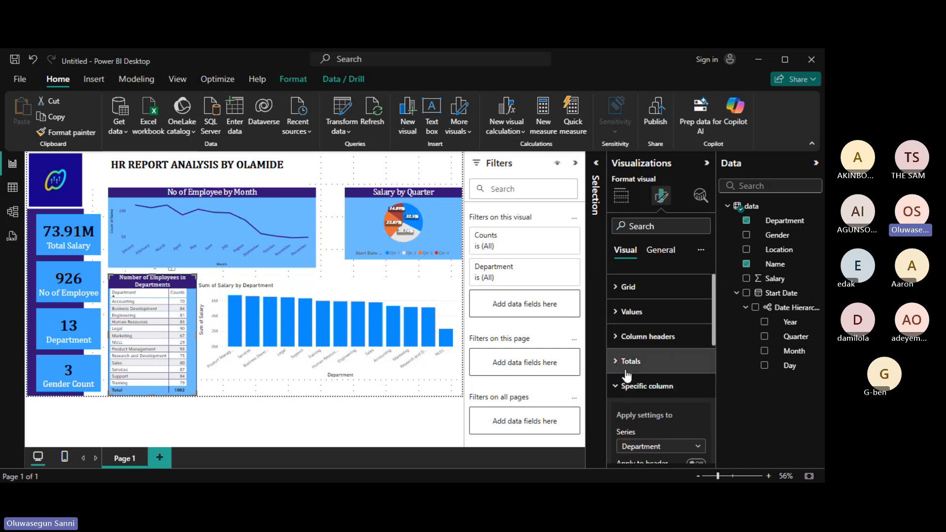
# Give the table's Total row a dark purple #331573 background and white text.
pyautogui.click(628, 386)
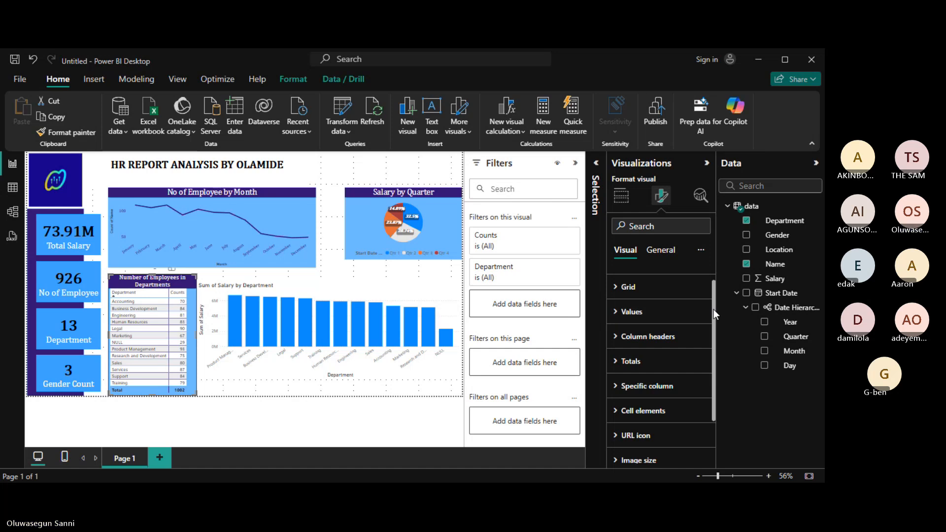
pyautogui.moveTo(713, 309); pyautogui.dragTo(712, 280)
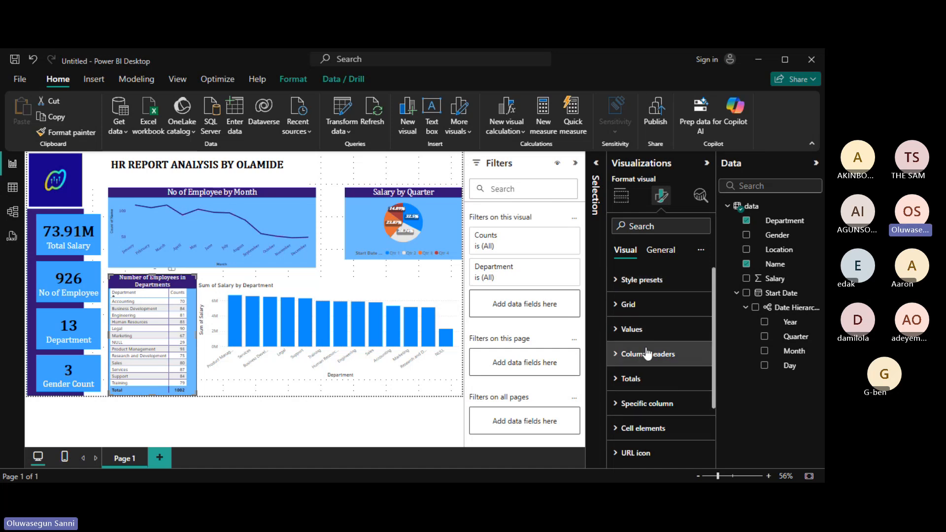
pyautogui.click(618, 383)
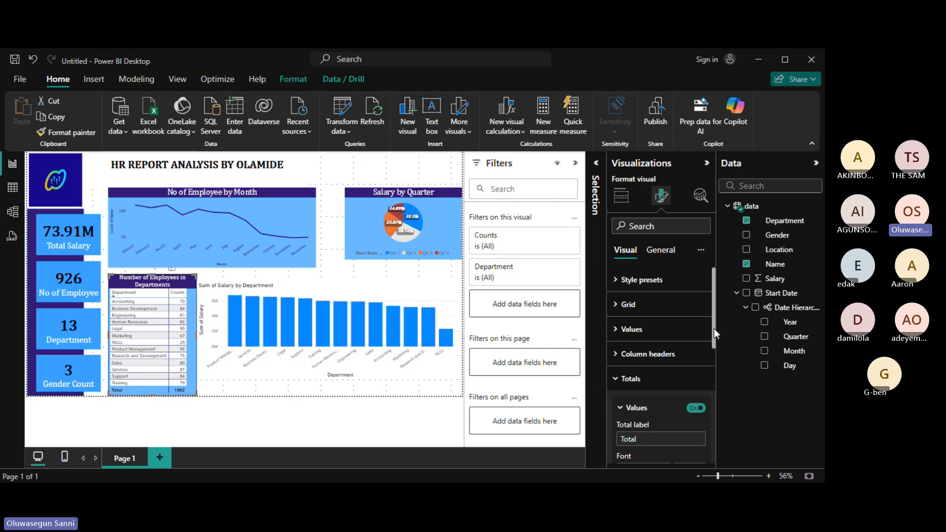
pyautogui.moveTo(715, 330); pyautogui.dragTo(717, 374)
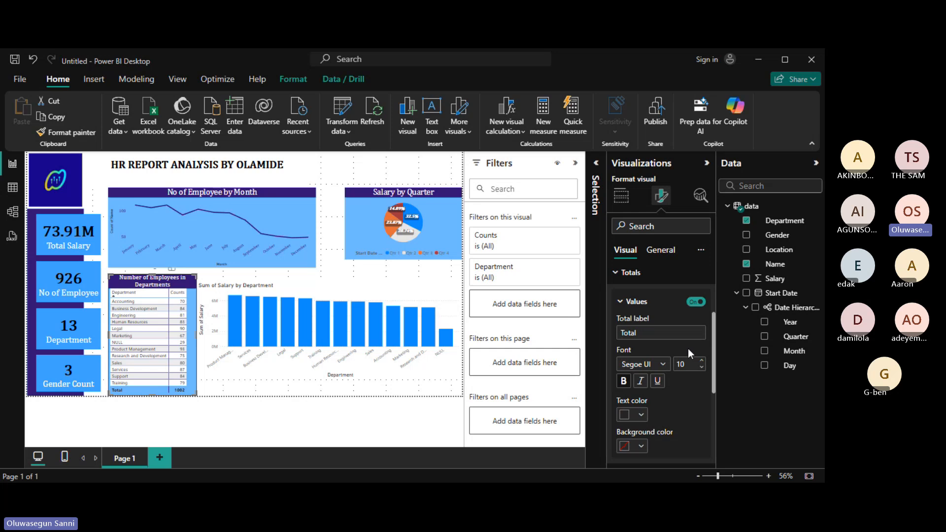
pyautogui.click(626, 415)
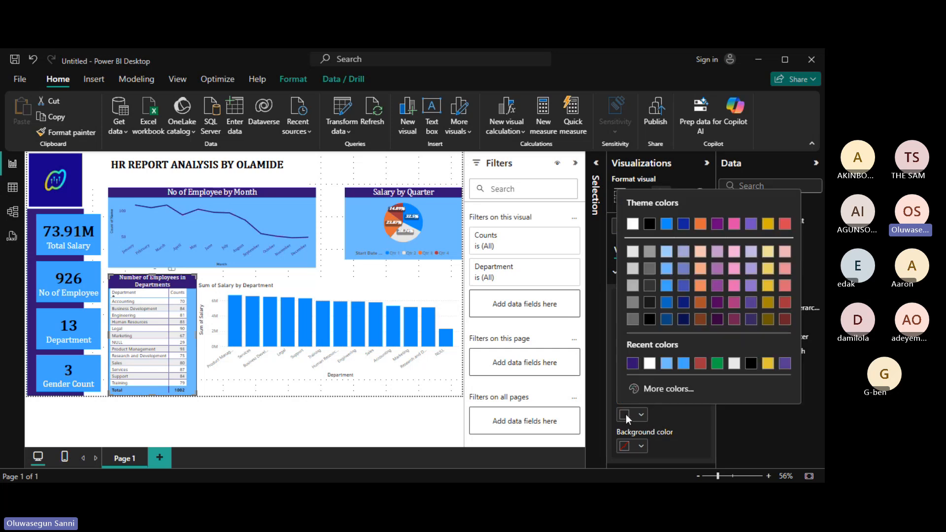
pyautogui.click(633, 364)
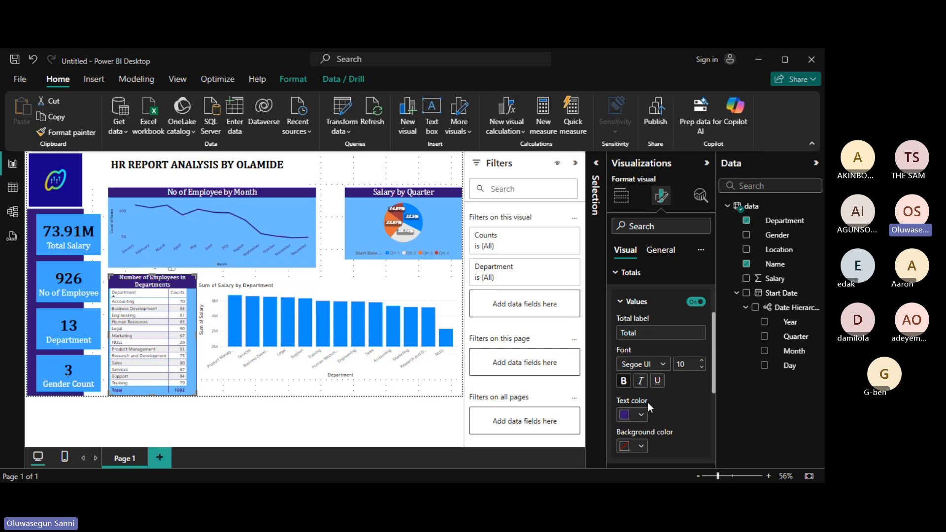
pyautogui.click(624, 447)
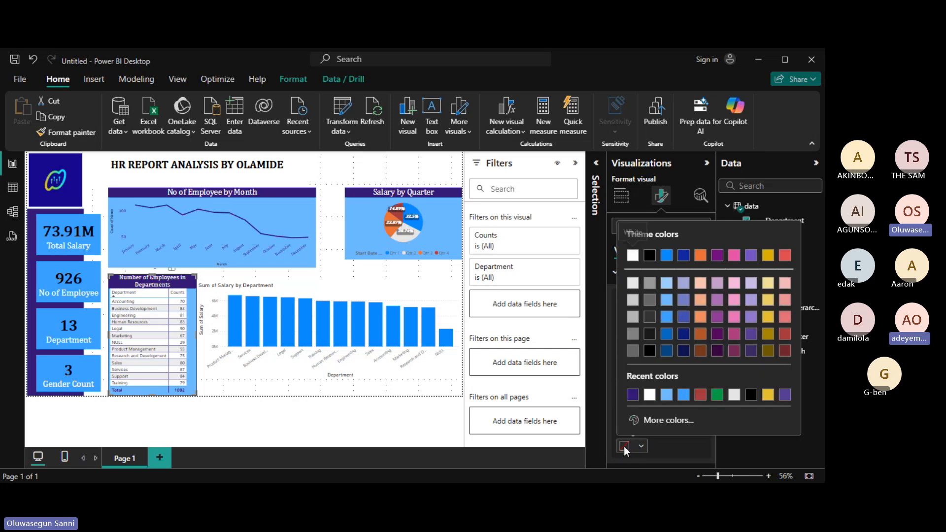
pyautogui.click(633, 395)
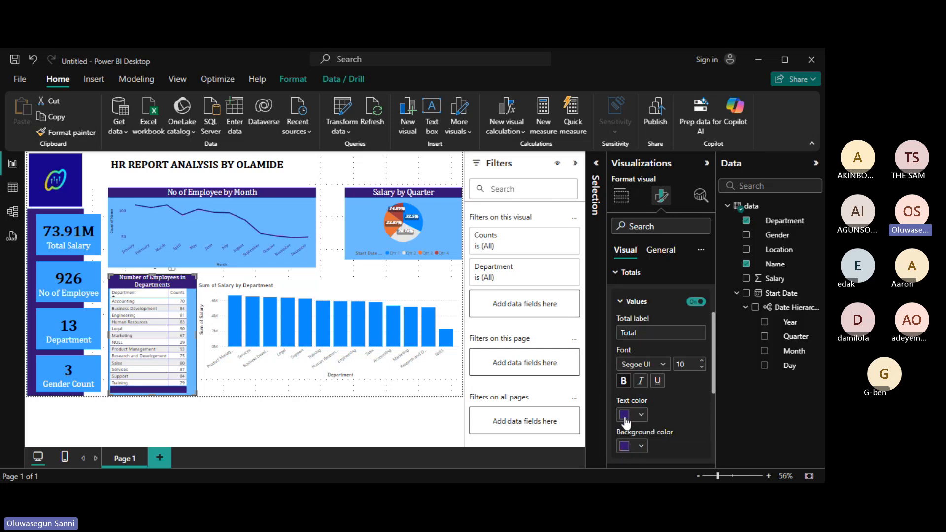
pyautogui.click(625, 415)
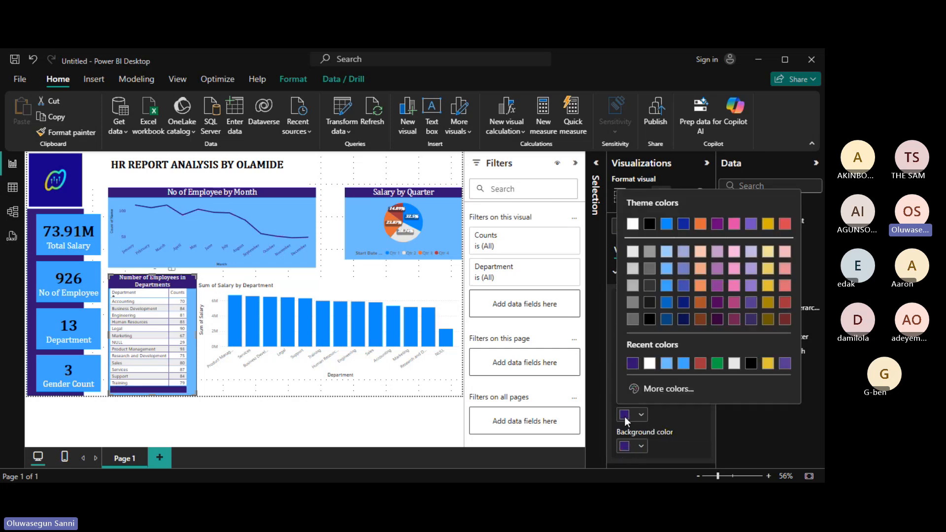
pyautogui.click(650, 364)
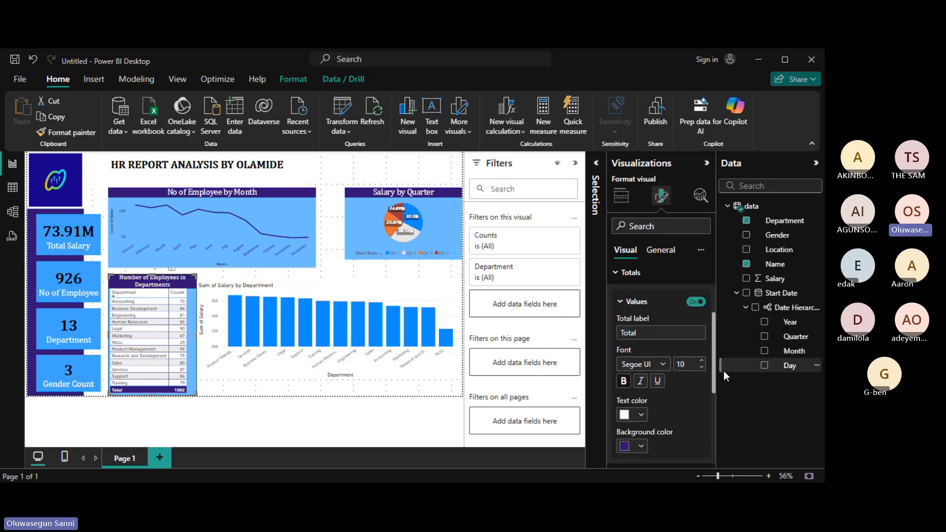
# Set the Total row font to Cambria at size 12.
pyautogui.moveTo(714, 368)
pyautogui.mouseDown()
pyautogui.moveTo(714, 381)
pyautogui.moveTo(711, 368)
pyautogui.mouseUp()
pyautogui.click(702, 361)
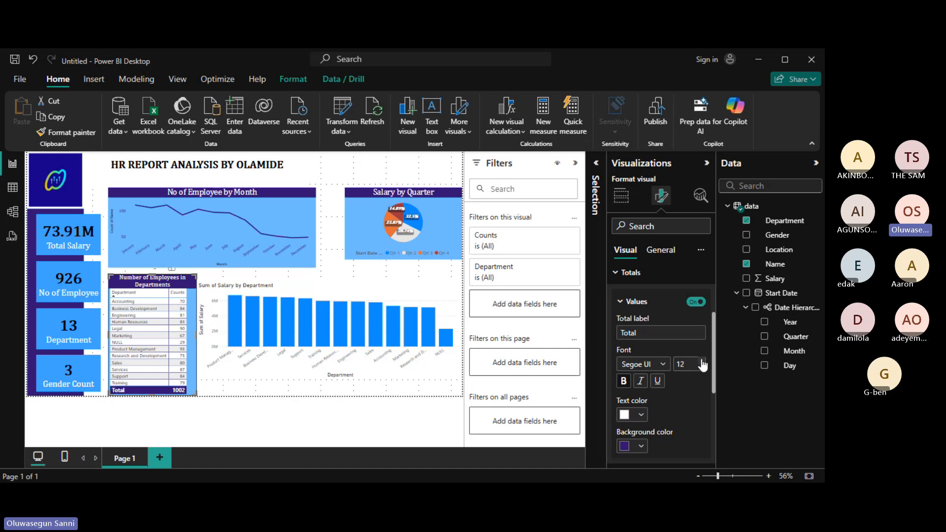
pyautogui.click(664, 365)
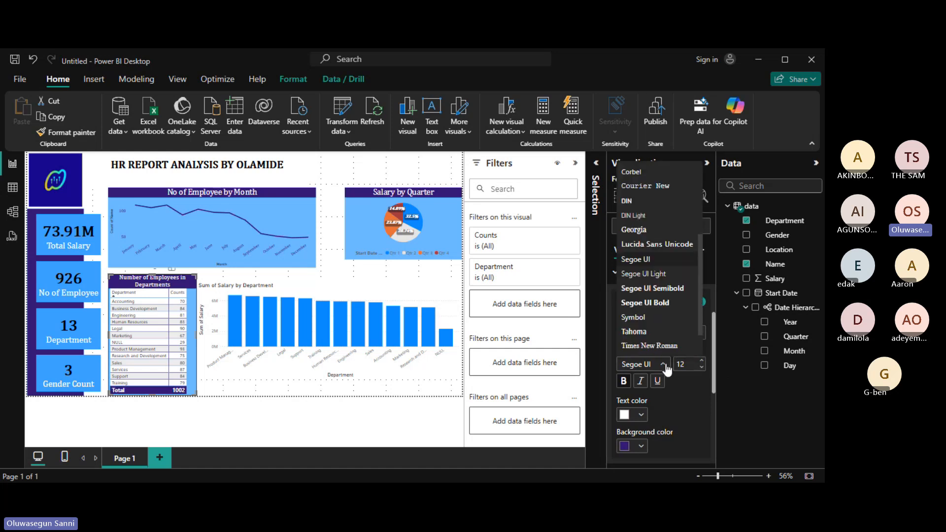
pyautogui.moveTo(701, 306); pyautogui.dragTo(699, 236)
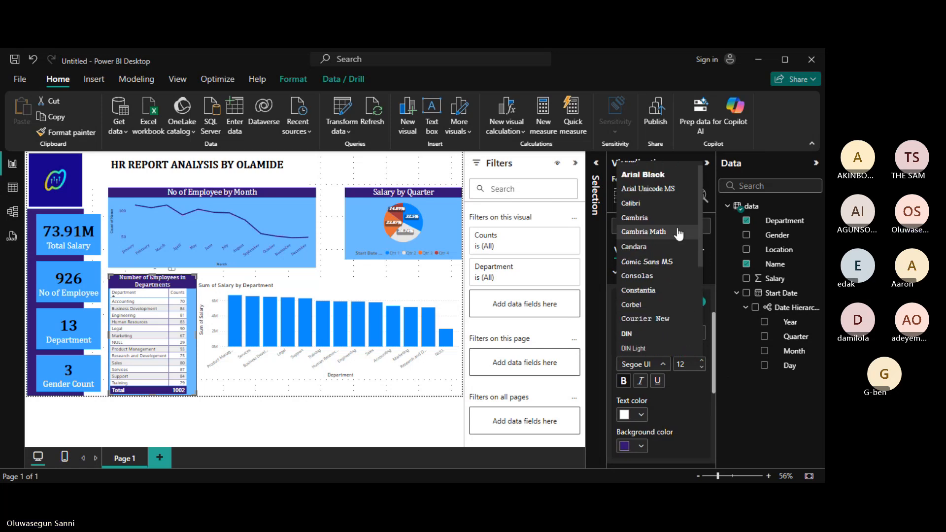
pyautogui.click(675, 237)
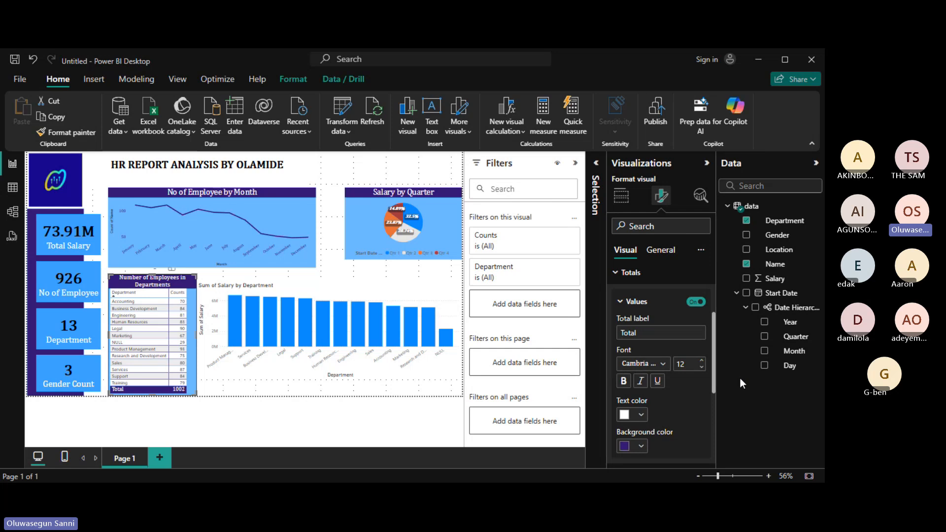
pyautogui.moveTo(715, 369); pyautogui.dragTo(716, 380)
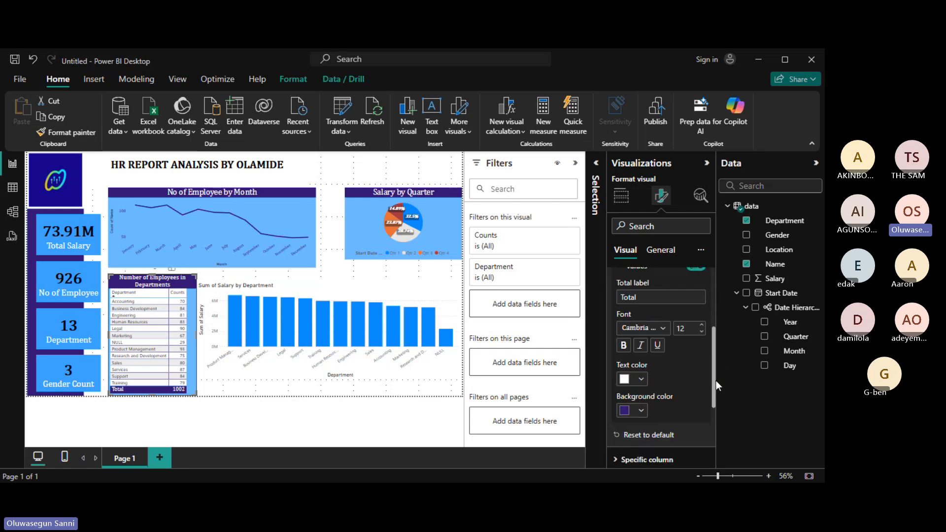
pyautogui.scroll(3, 710, 374)
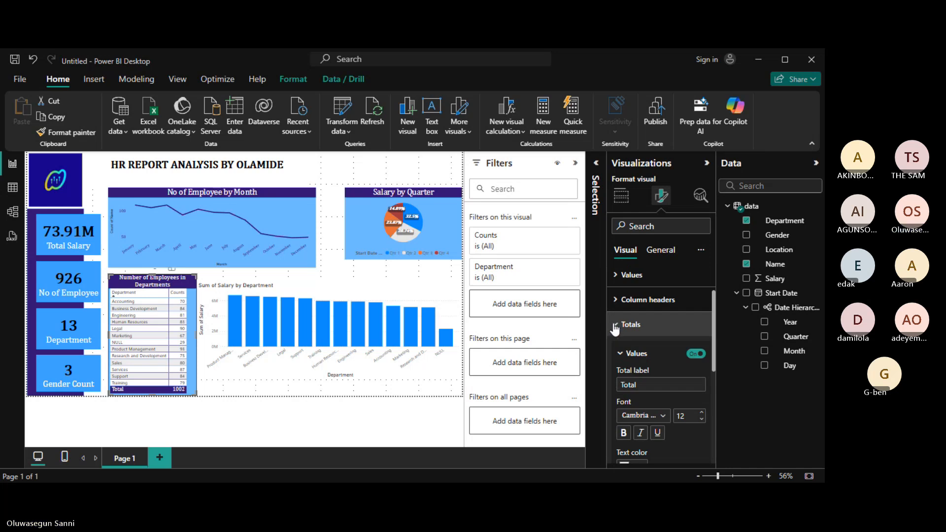
pyautogui.click(665, 324)
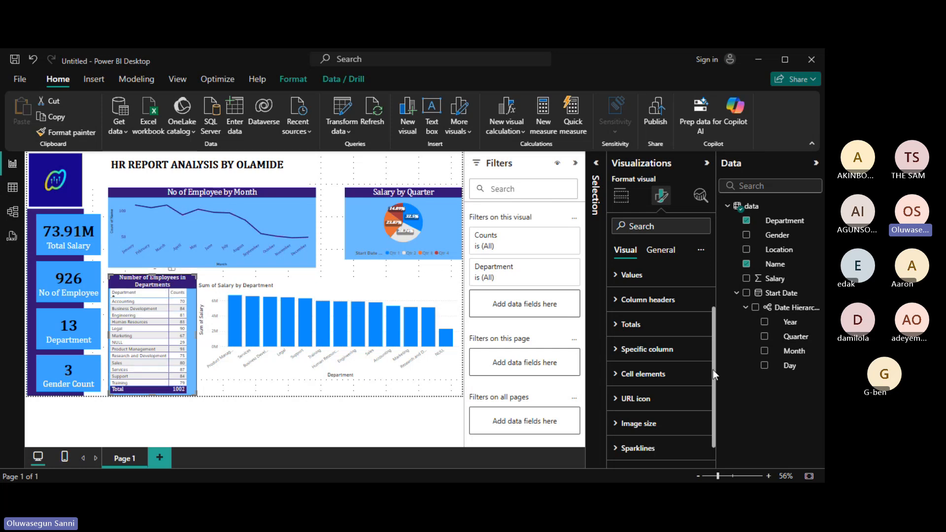
pyautogui.moveTo(713, 369)
pyautogui.mouseDown()
pyautogui.moveTo(715, 394)
pyautogui.moveTo(711, 350)
pyautogui.moveTo(712, 358)
pyautogui.mouseUp()
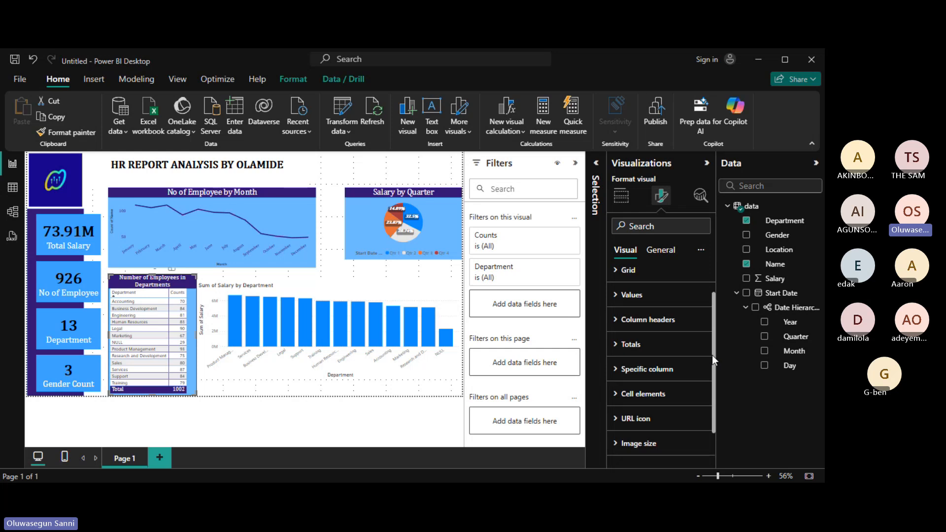
pyautogui.click(617, 379)
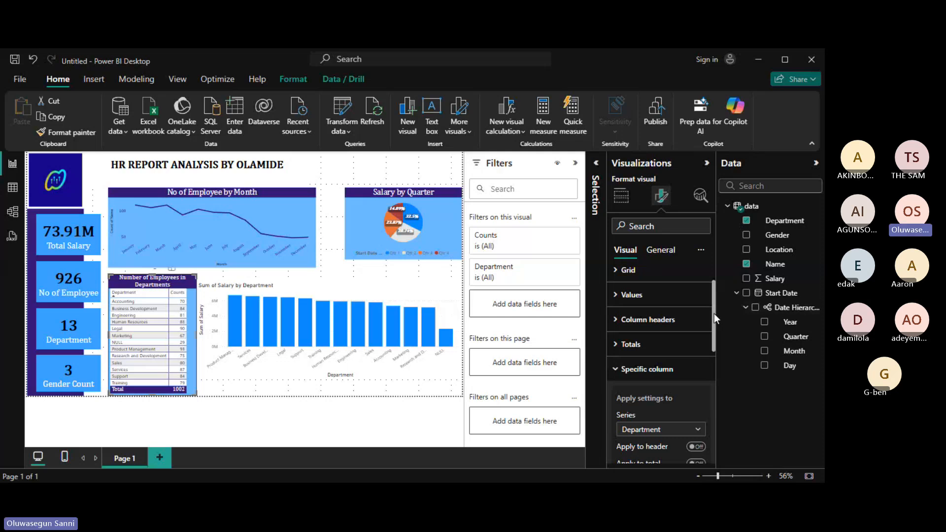
pyautogui.scroll(1, 660, 345)
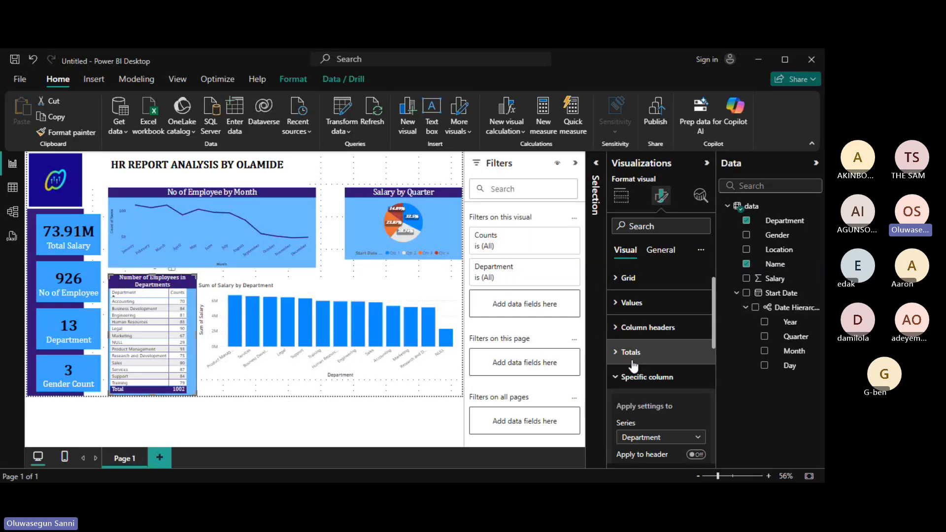
pyautogui.click(617, 378)
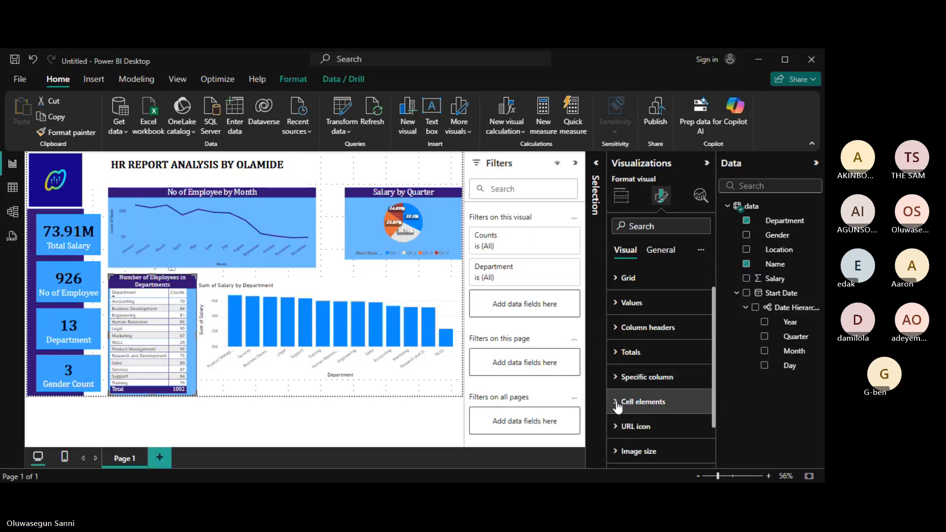
pyautogui.click(614, 404)
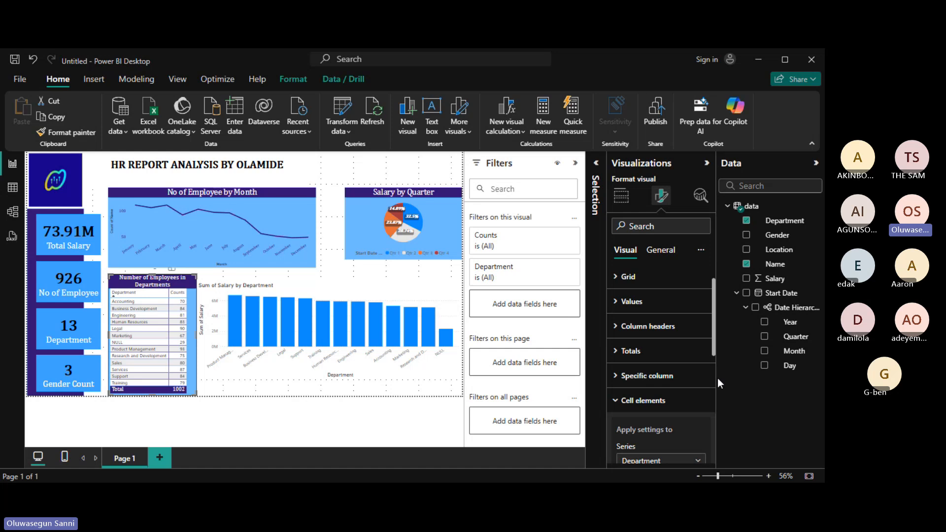
pyautogui.scroll(-3, 714, 353)
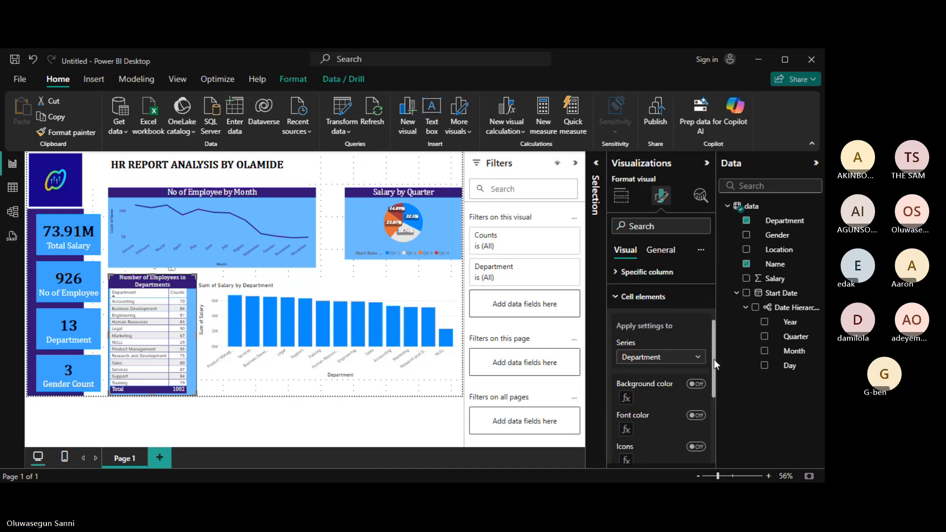
pyautogui.moveTo(714, 359); pyautogui.dragTo(714, 402)
pyautogui.scroll(3, 713, 401)
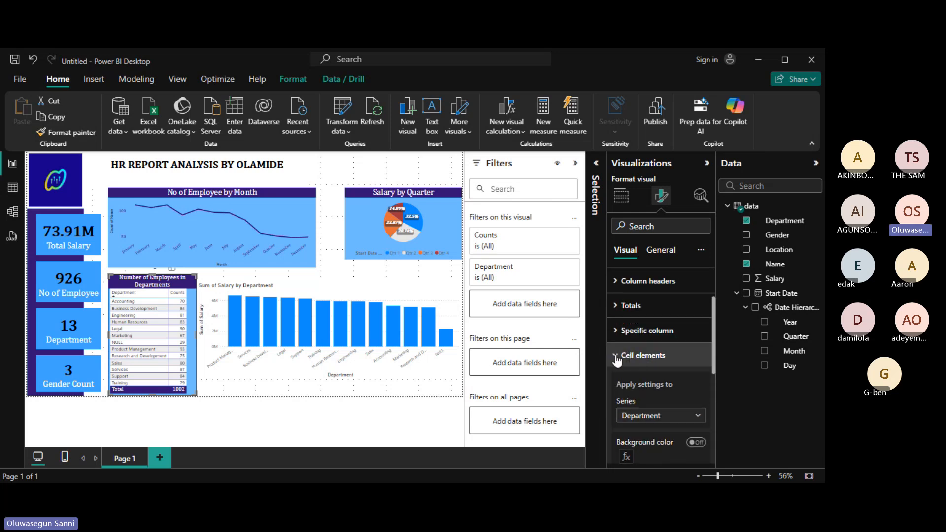
# Switch on the table's shadow, keeping offset Outside and position Bottom right.
pyautogui.click(615, 357)
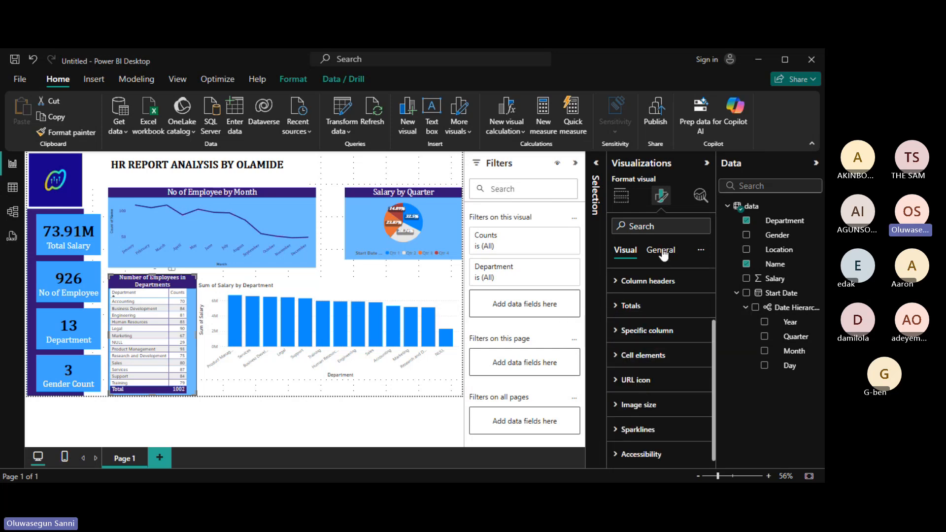
pyautogui.click(663, 251)
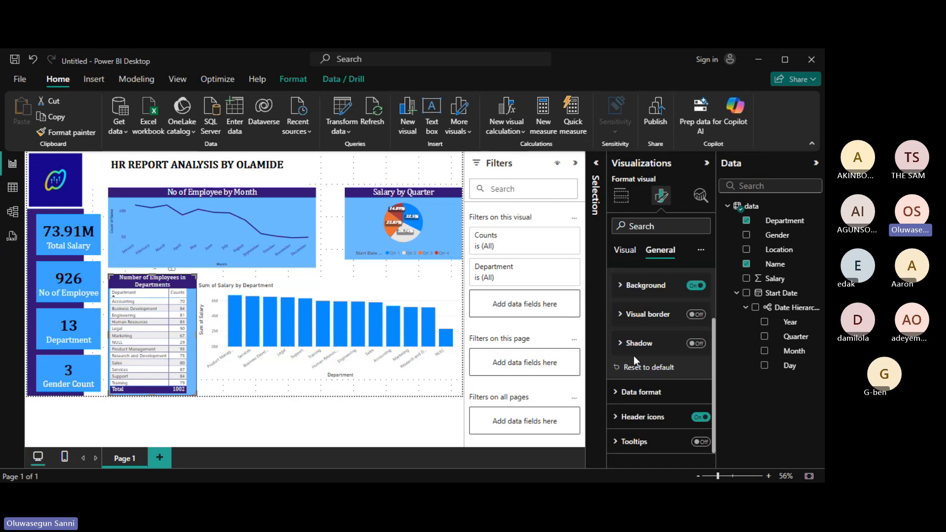
pyautogui.click(694, 345)
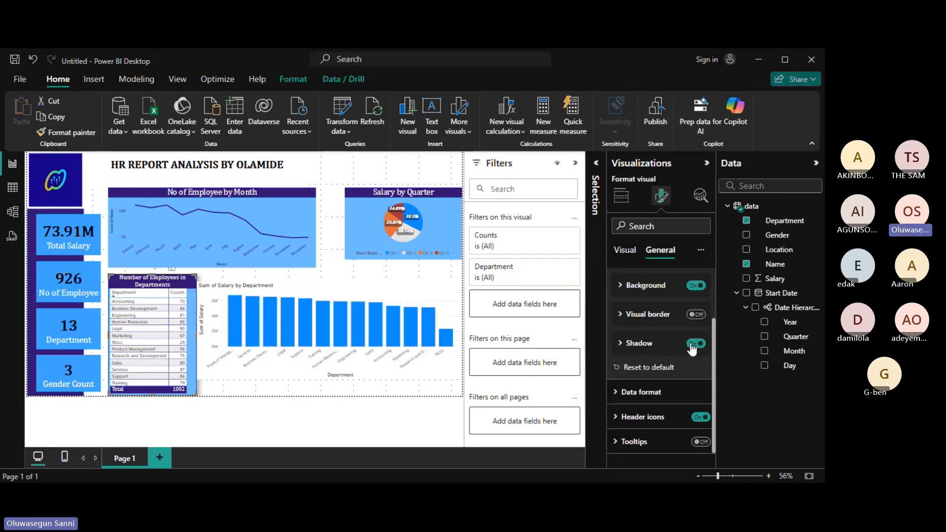
pyautogui.click(625, 349)
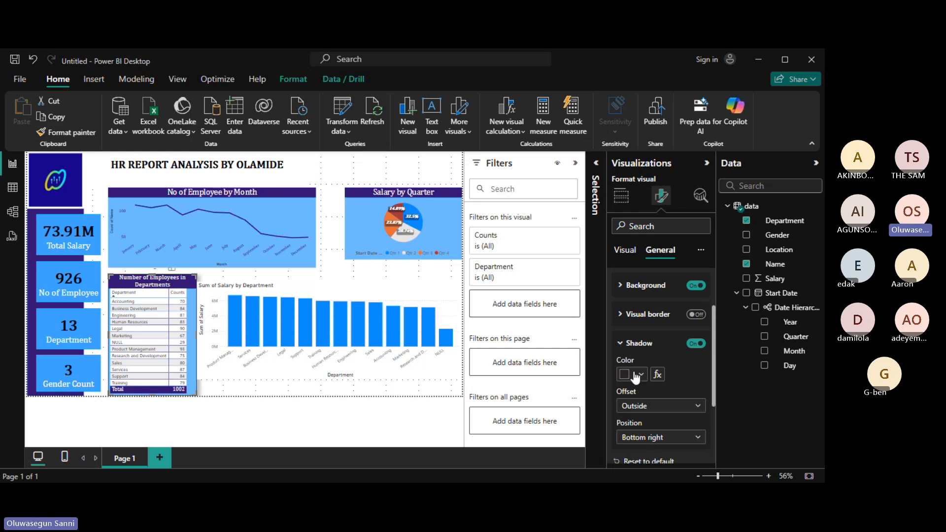
pyautogui.click(699, 407)
pyautogui.click(702, 413)
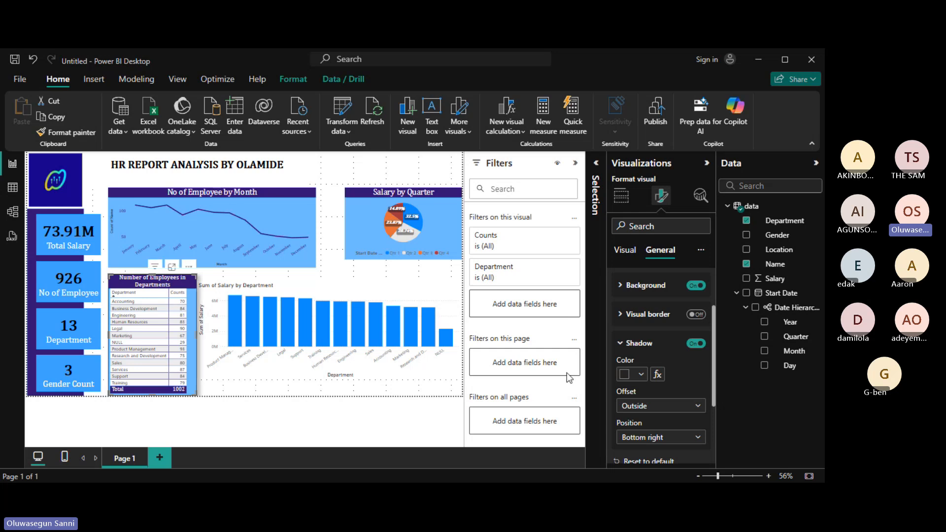
# Widen the departments table and narrow the Sum of Salary by Department chart from its left edge.
pyautogui.moveTo(197, 335)
pyautogui.mouseDown()
pyautogui.moveTo(218, 338)
pyautogui.moveTo(190, 327)
pyautogui.mouseUp()
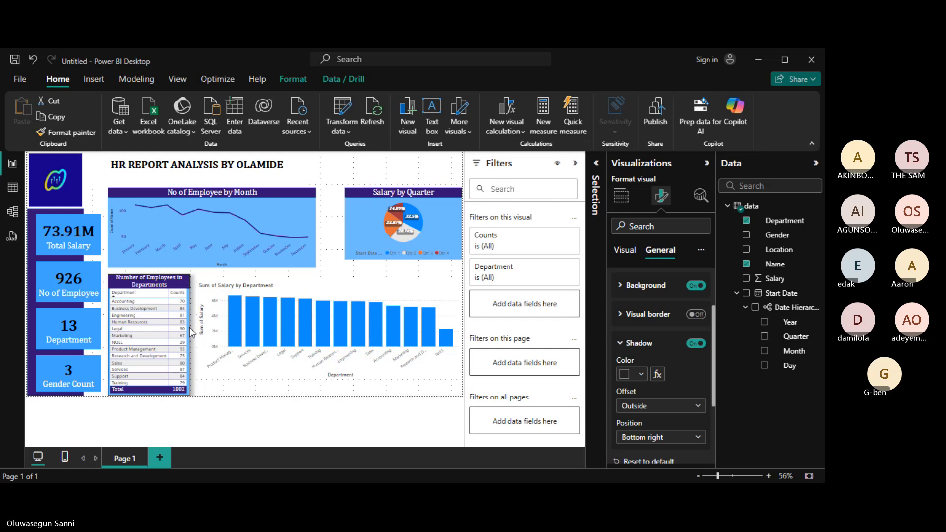
pyautogui.click(350, 286)
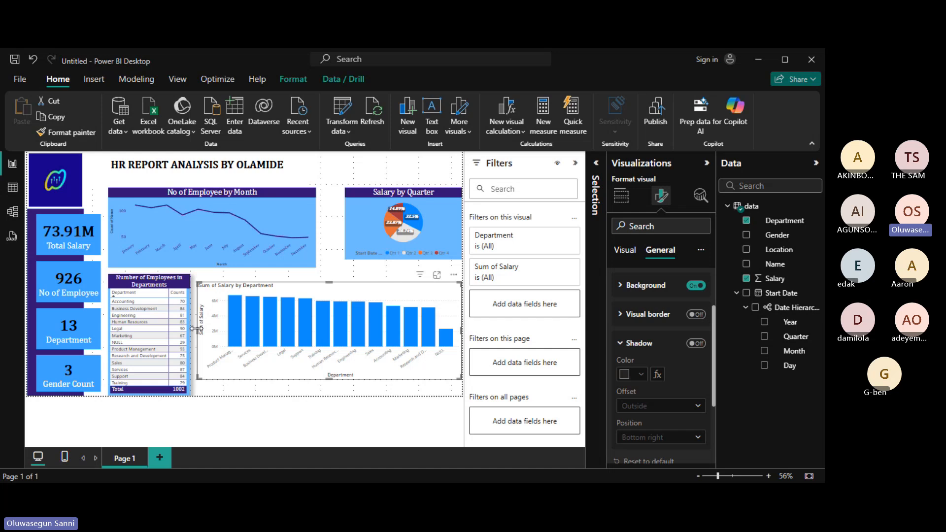
pyautogui.moveTo(197, 329); pyautogui.dragTo(239, 329)
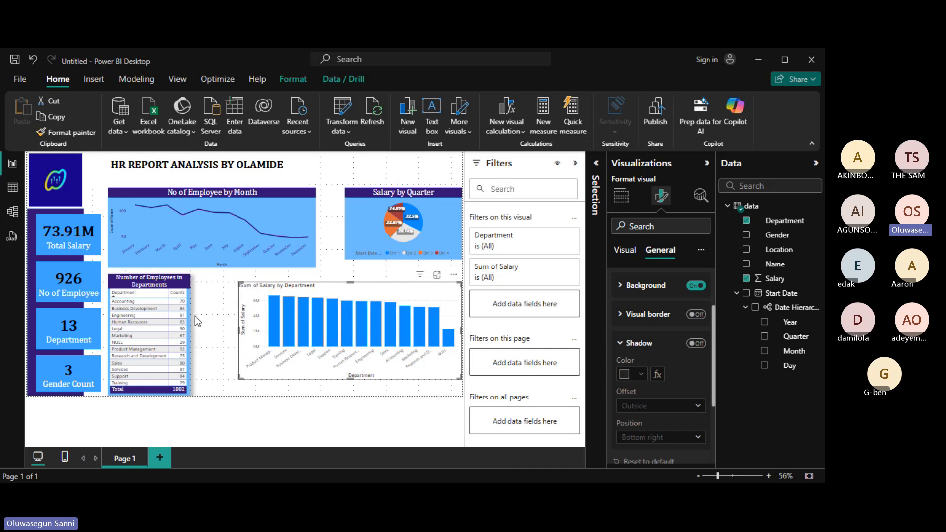
# Switch on the departments table's visual border.
pyautogui.click(188, 291)
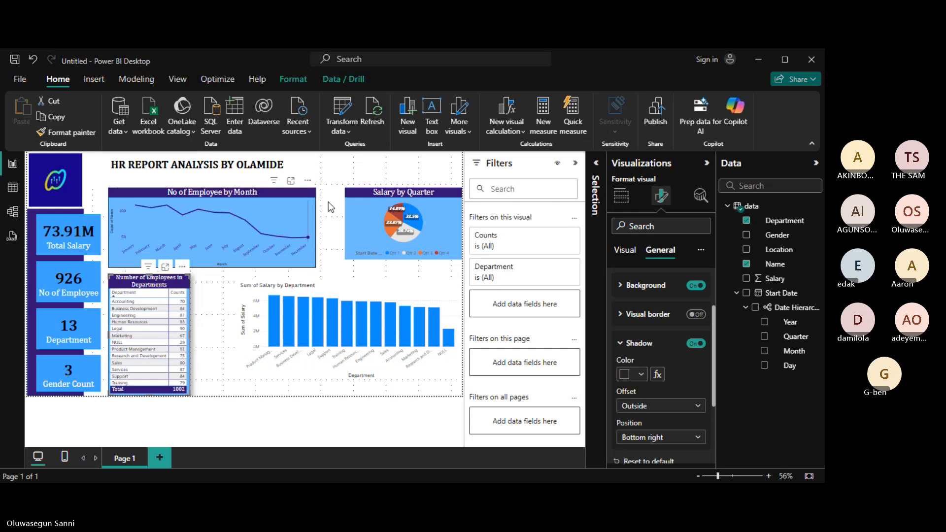
pyautogui.moveTo(713, 378); pyautogui.dragTo(717, 402)
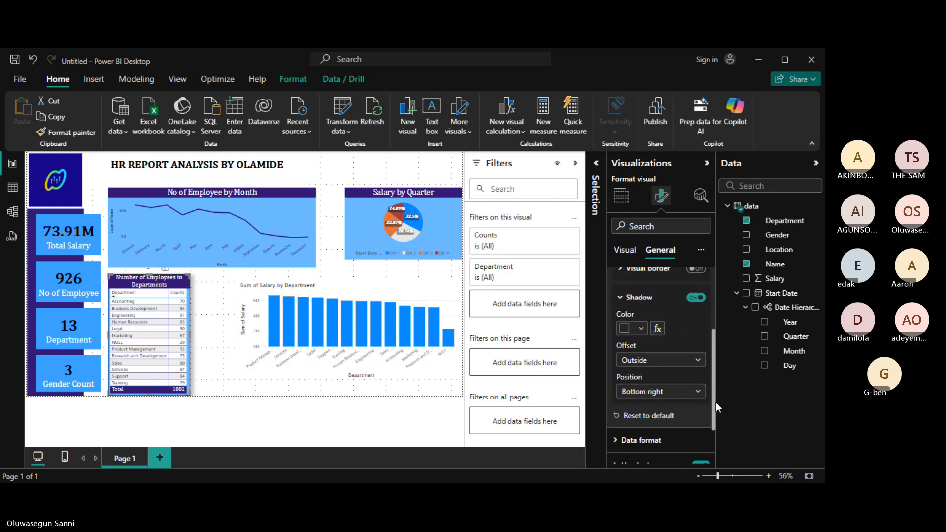
pyautogui.scroll(2, 717, 402)
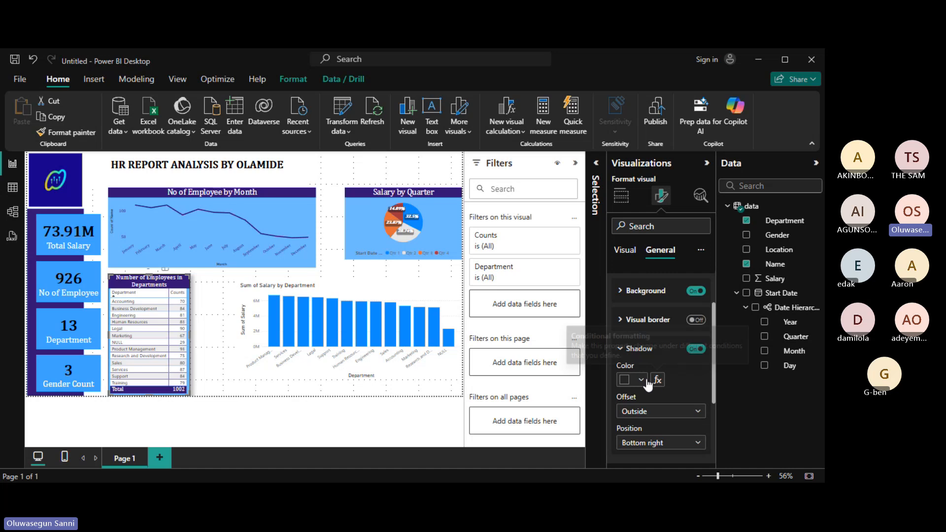
pyautogui.click(617, 348)
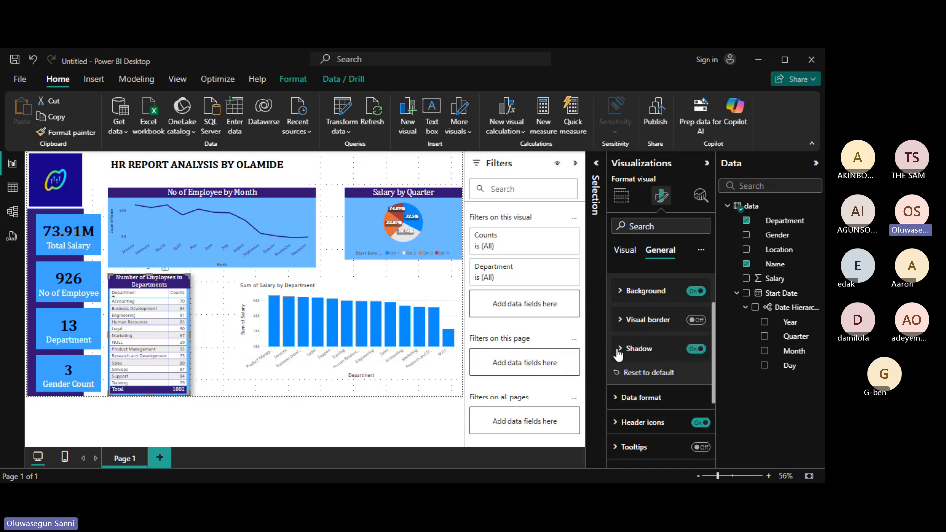
pyautogui.click(693, 321)
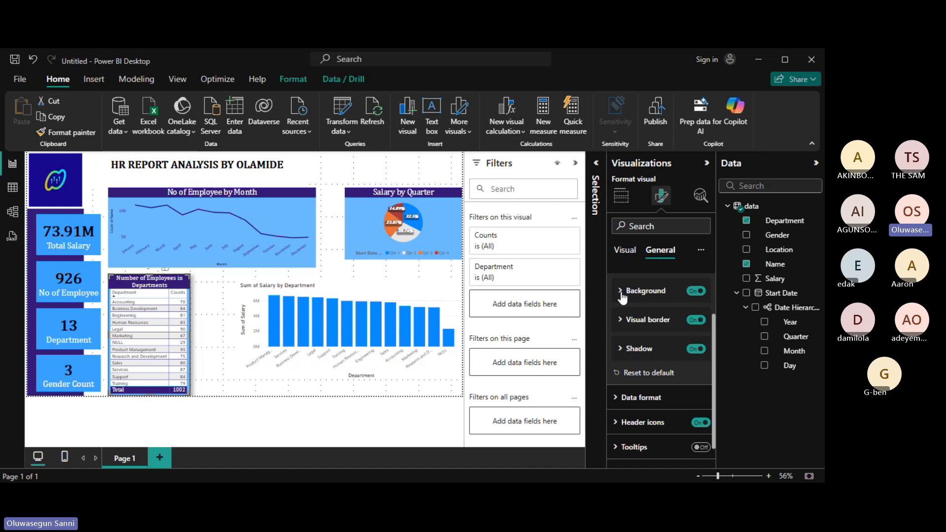
# Change the departments table background to dark indigo.
pyautogui.click(637, 292)
pyautogui.click(641, 321)
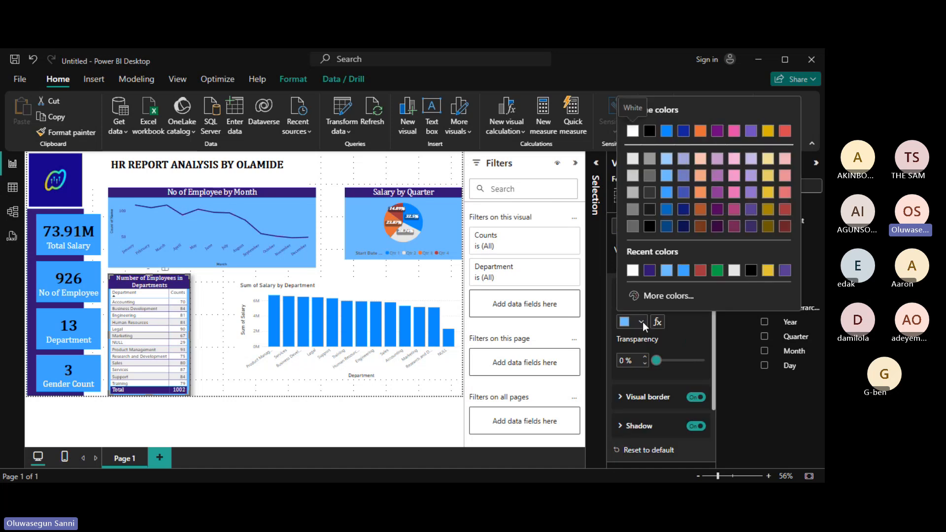
pyautogui.click(649, 270)
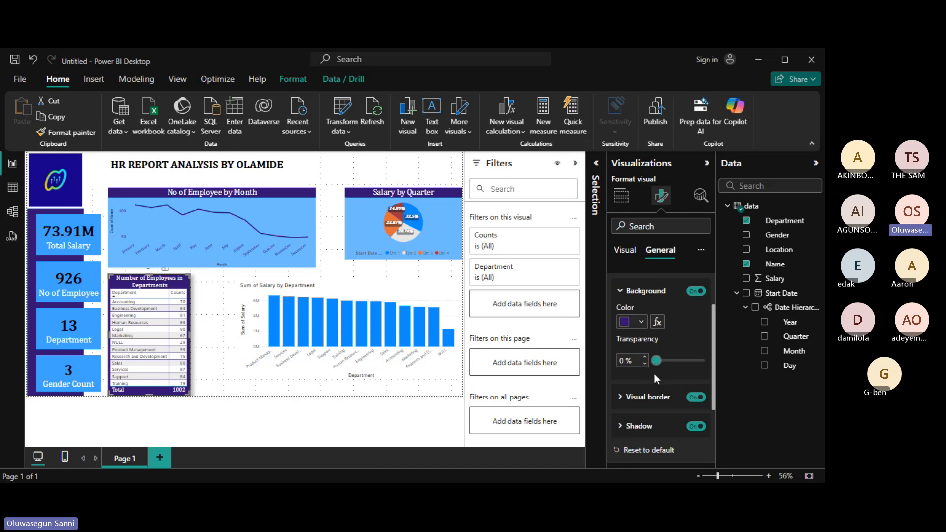
# Colour the table border dark purple #331573 and round its corners to 5 px.
pyautogui.click(622, 399)
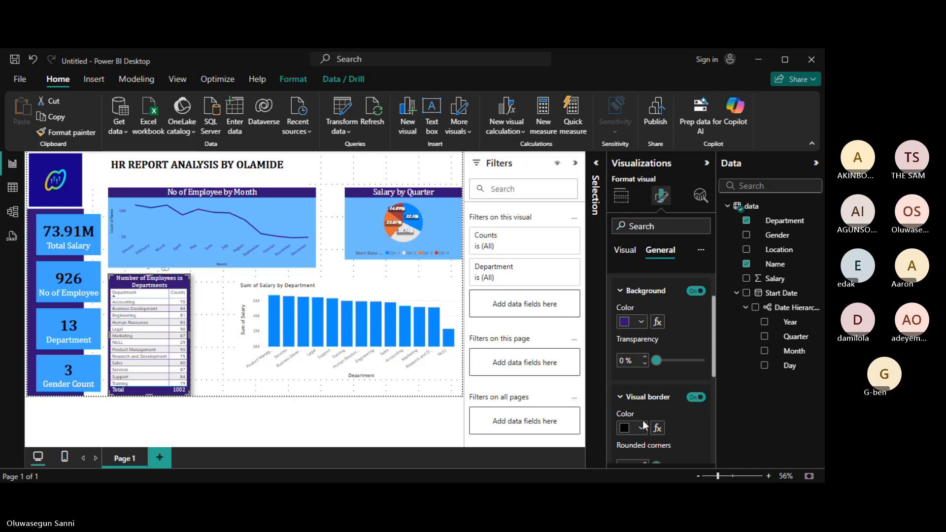
pyautogui.moveTo(713, 362); pyautogui.dragTo(712, 391)
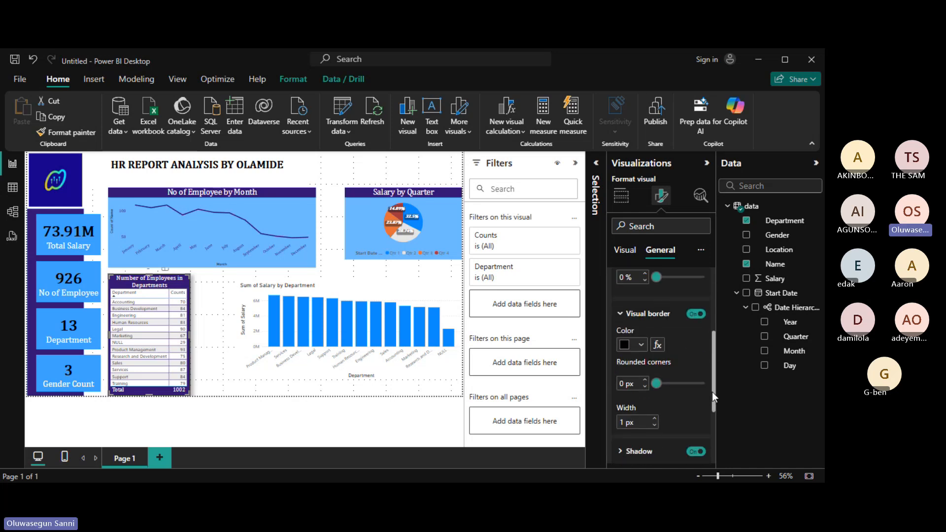
pyautogui.click(641, 345)
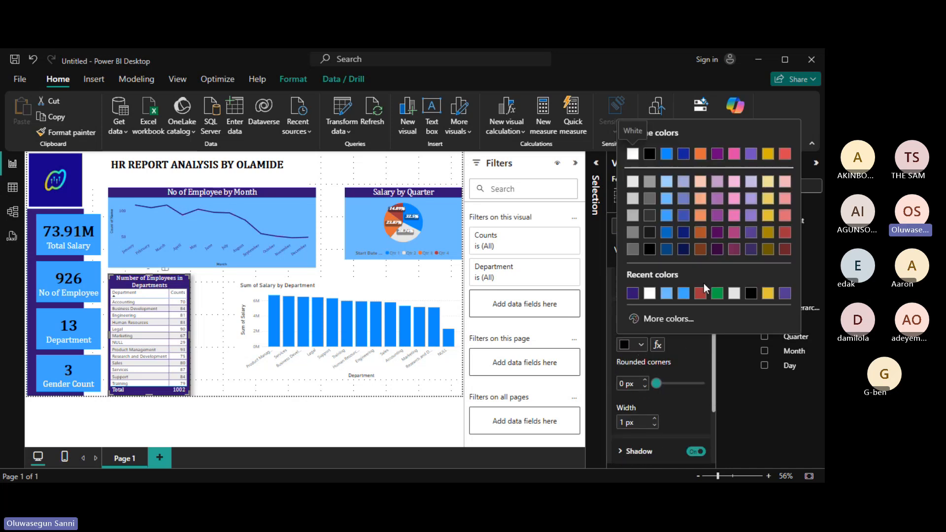
pyautogui.click(634, 295)
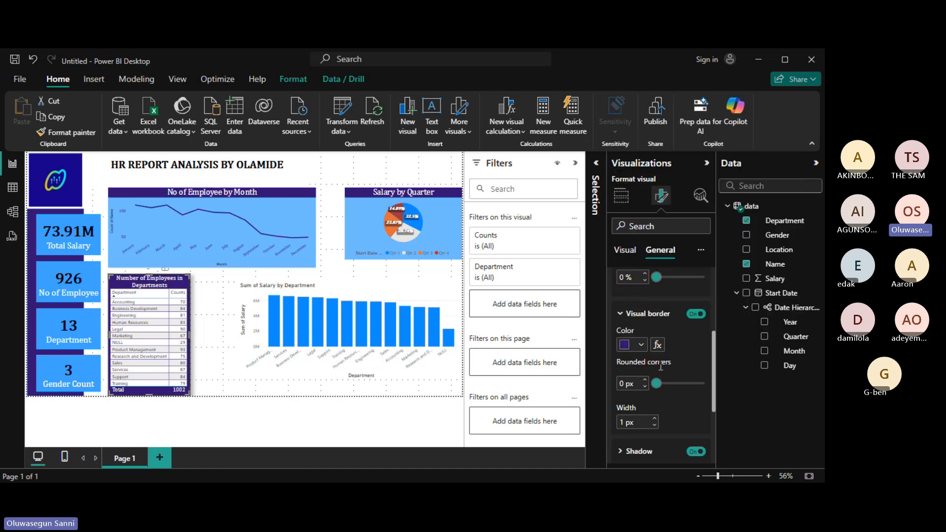
pyautogui.moveTo(663, 387); pyautogui.dragTo(666, 388)
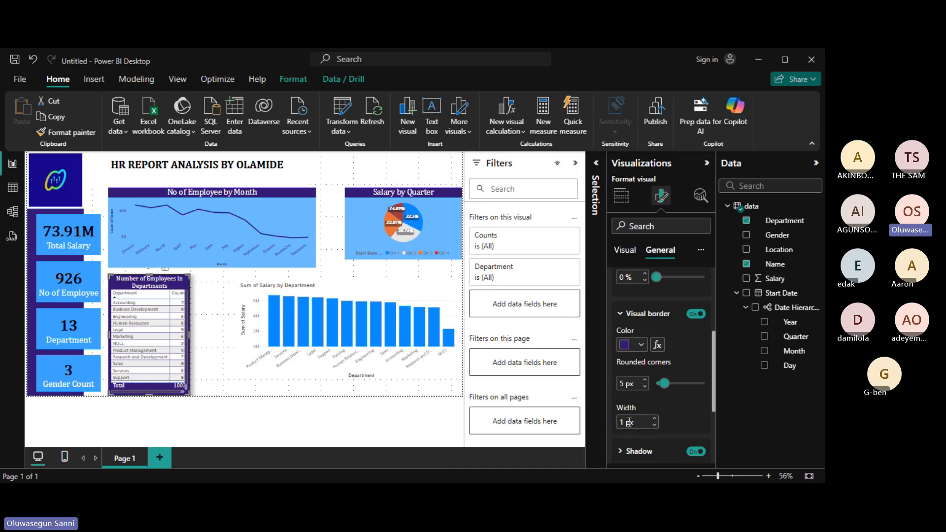
pyautogui.click(209, 367)
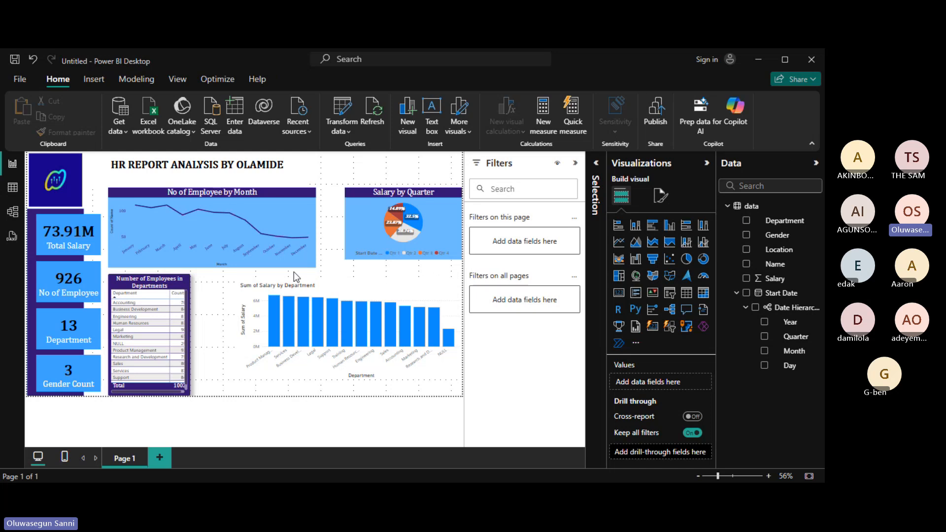
# Drag the Sum of Salary by Department chart's left edge toward the employee table.
pyautogui.click(371, 288)
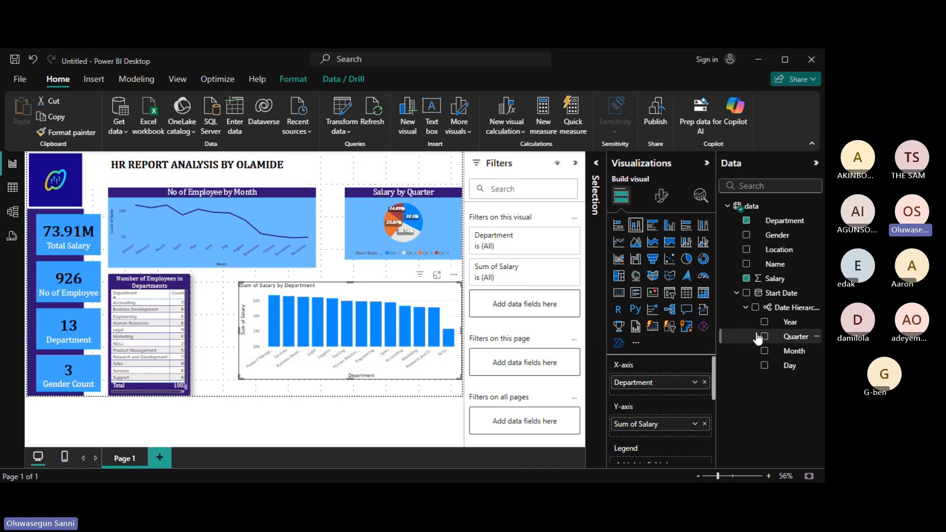
pyautogui.click(662, 197)
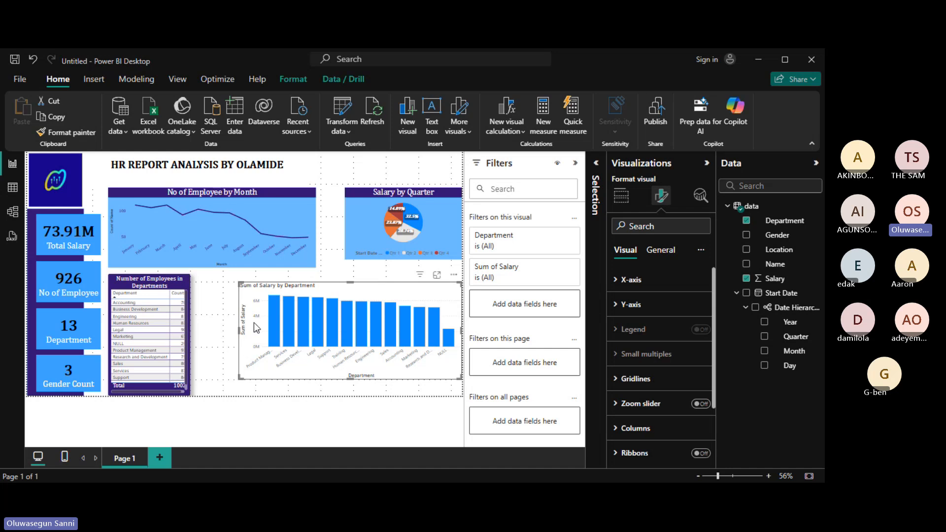
pyautogui.moveTo(241, 334); pyautogui.dragTo(197, 333)
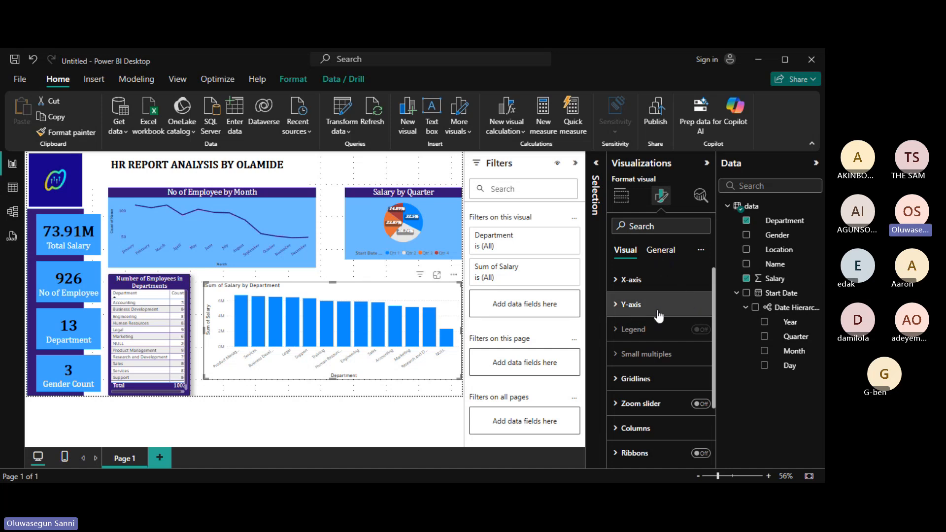
pyautogui.click(654, 252)
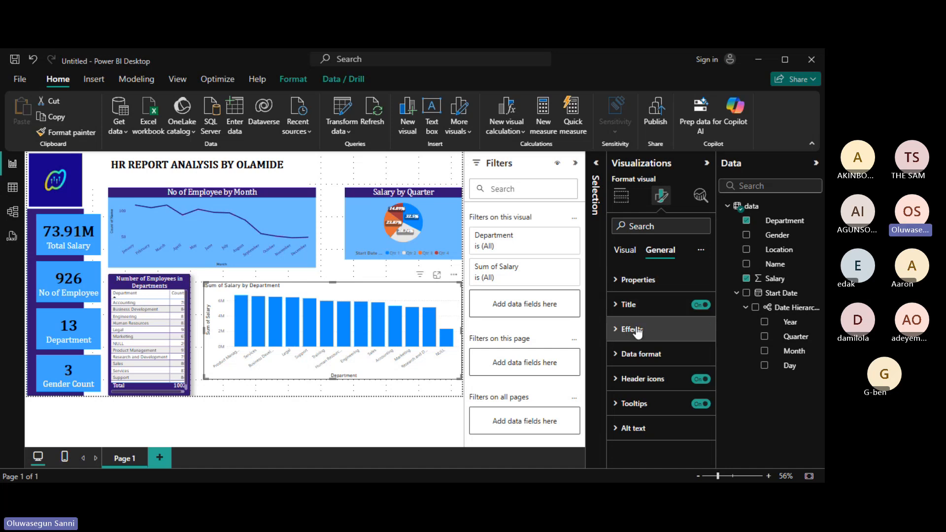
# Give the salary bar chart a light blue background.
pyautogui.click(617, 336)
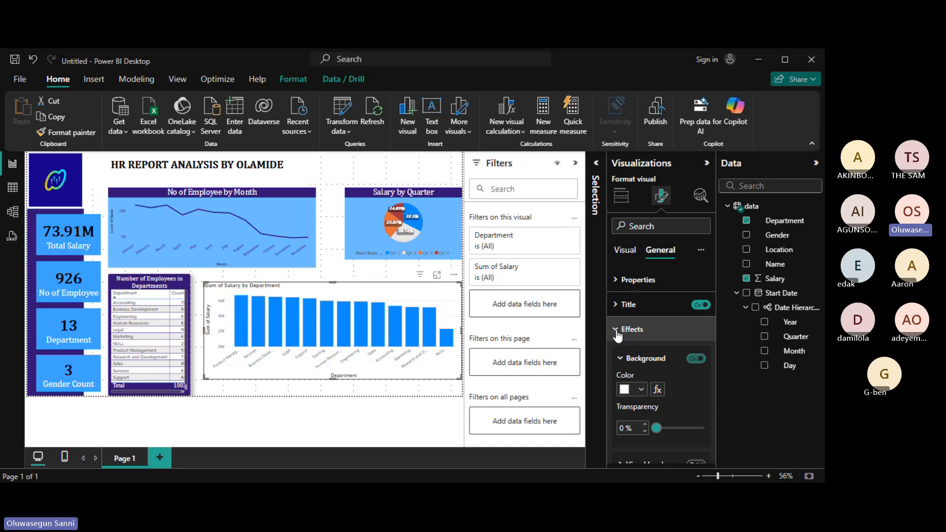
pyautogui.moveTo(713, 360); pyautogui.dragTo(714, 387)
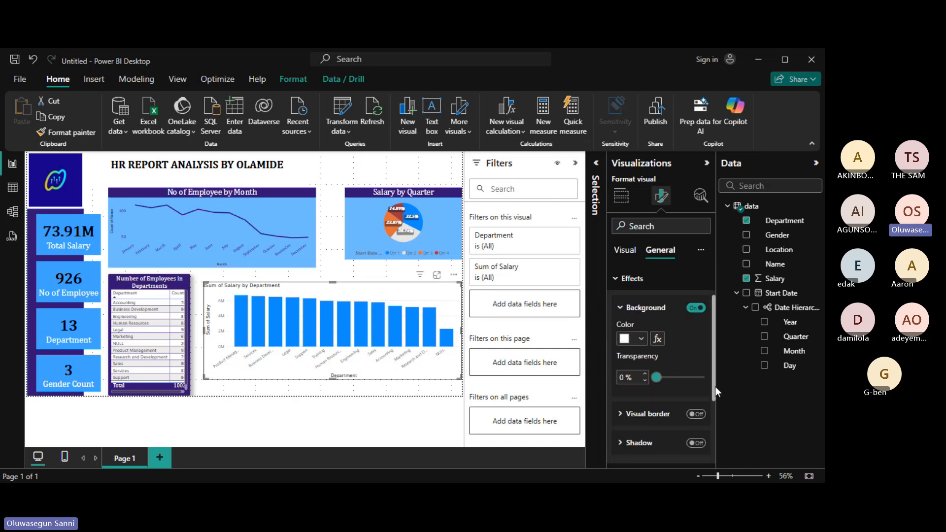
pyautogui.click(624, 344)
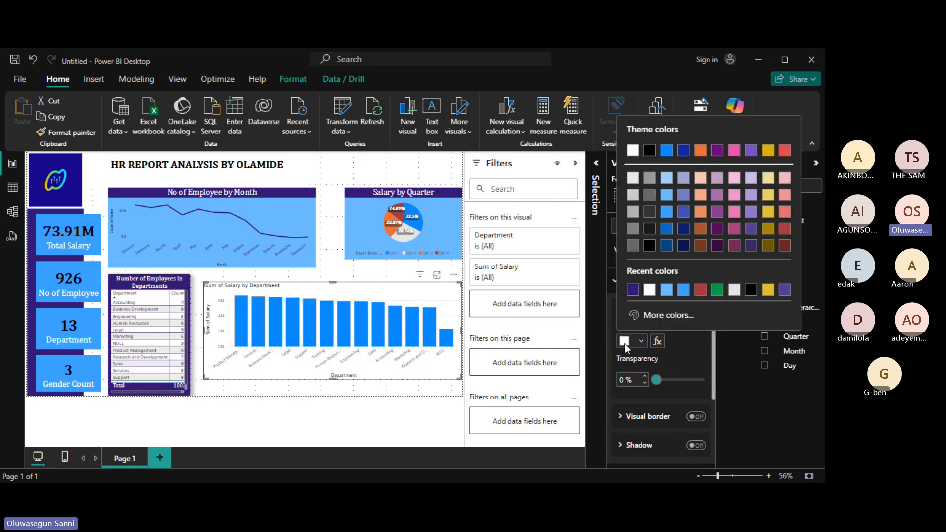
pyautogui.click(665, 294)
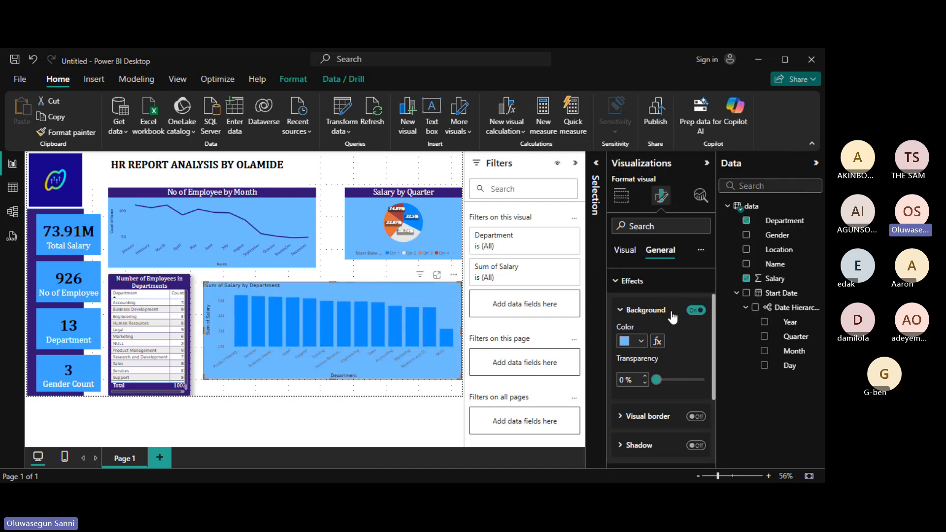
pyautogui.click(620, 311)
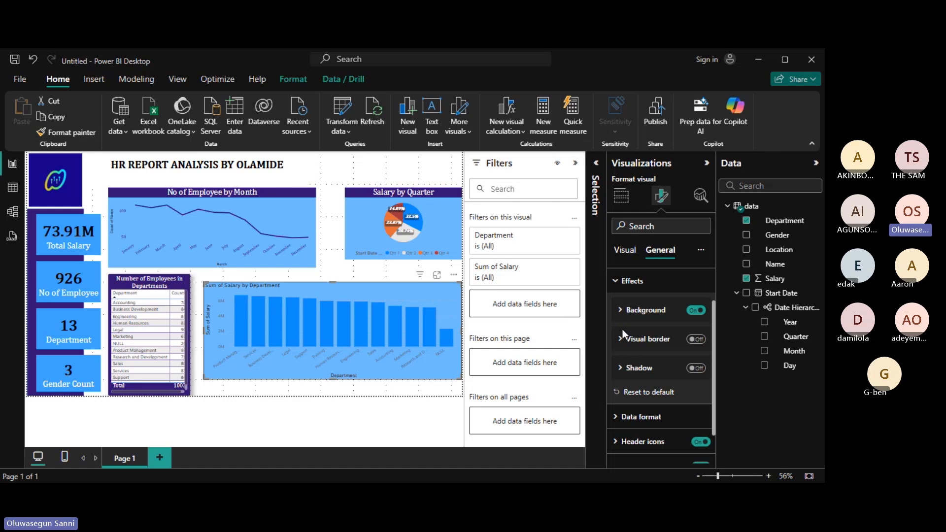
# Turn on a dark purple visual border with 5 px rounded corners.
pyautogui.click(695, 339)
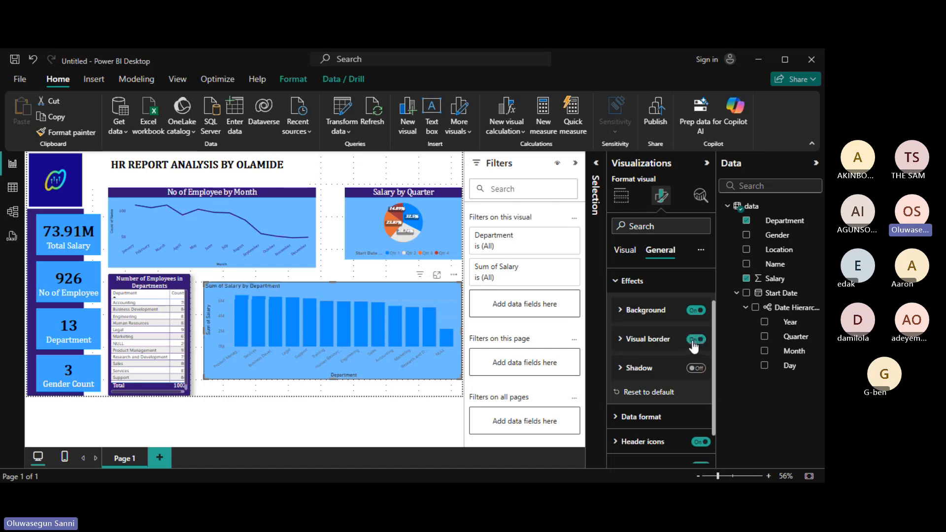
pyautogui.click(623, 339)
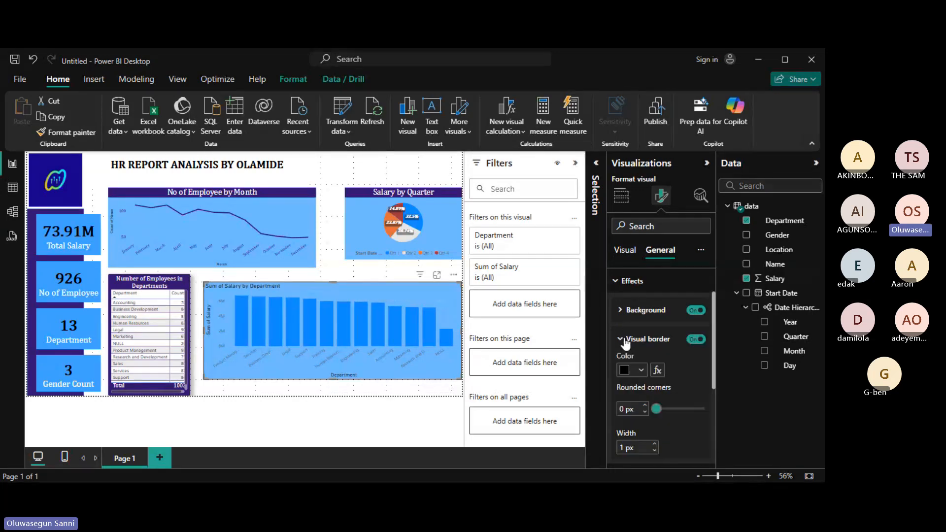
pyautogui.click(640, 370)
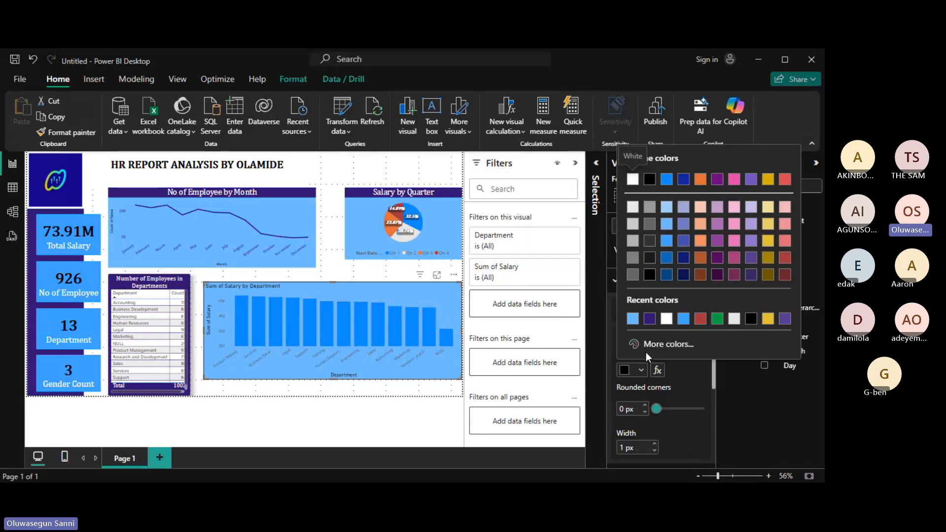
pyautogui.click(651, 319)
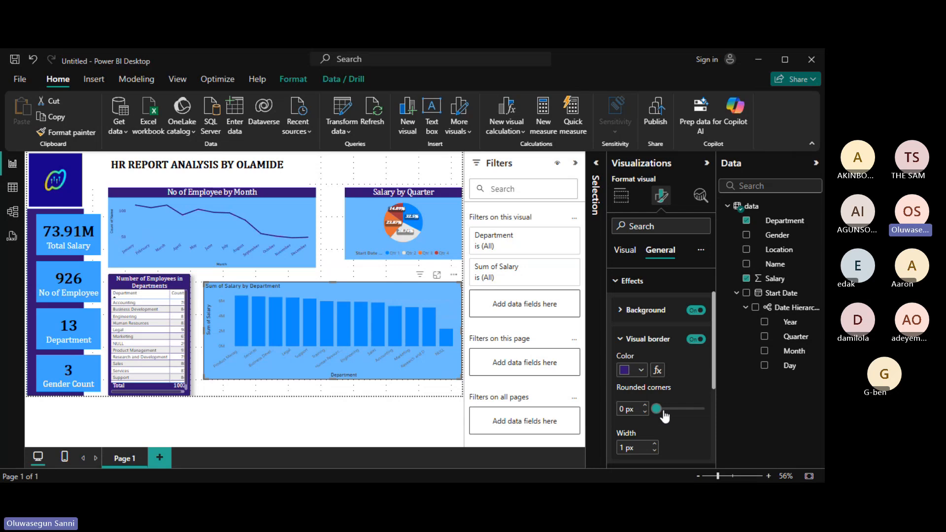
pyautogui.moveTo(663, 412); pyautogui.dragTo(664, 412)
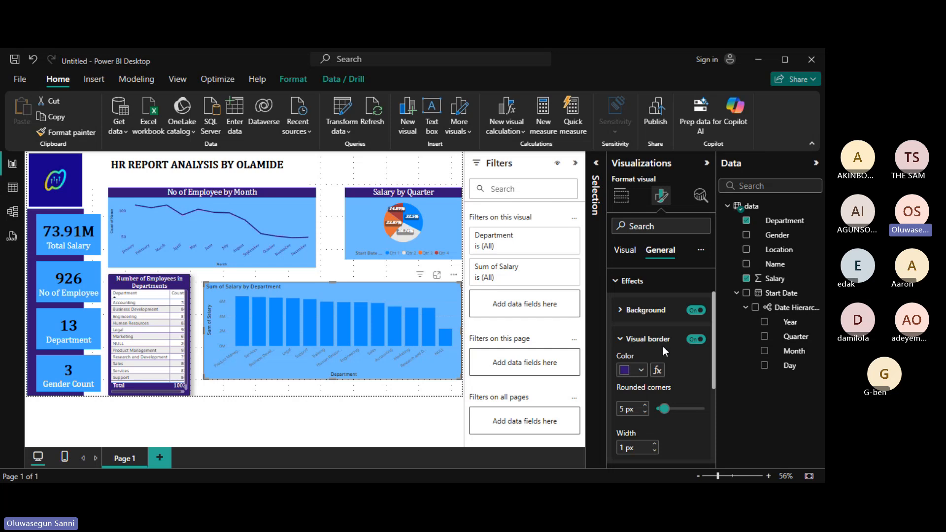
pyautogui.click(621, 341)
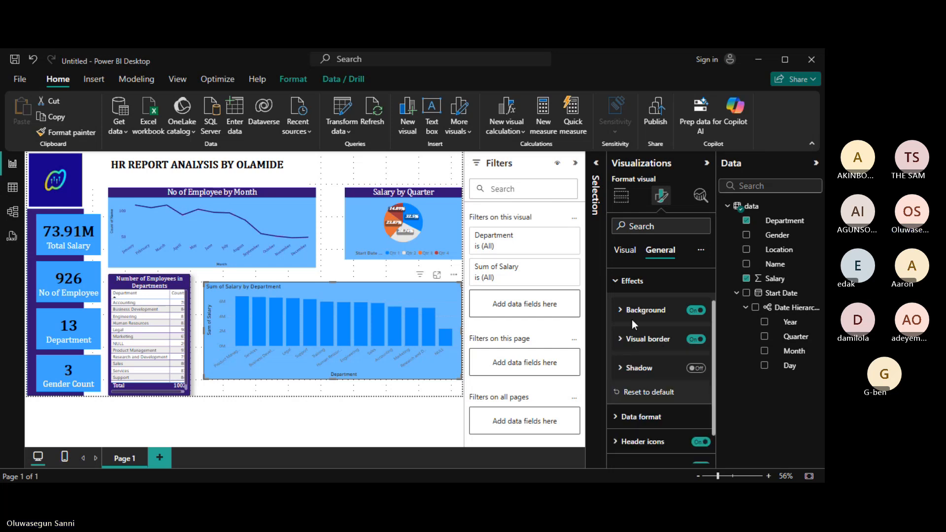
pyautogui.click(632, 284)
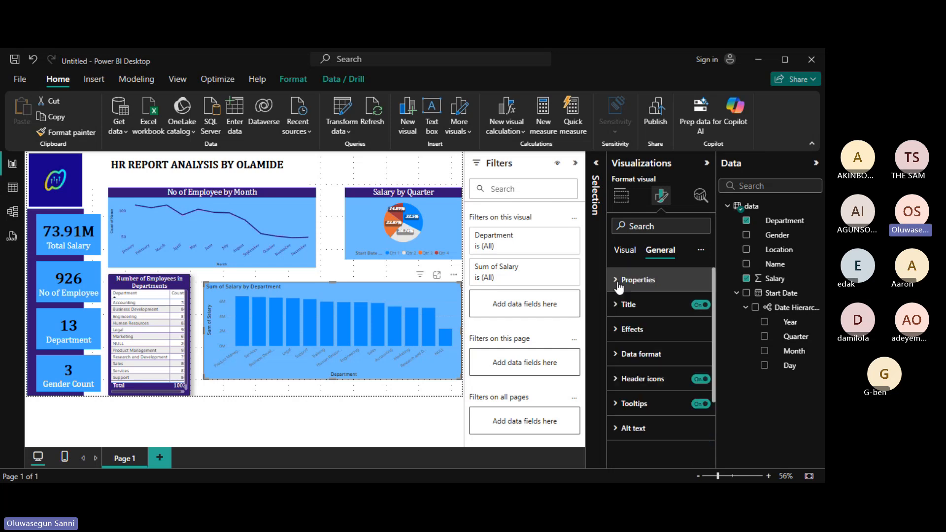
# Give the chart title a dark purple background and white text.
pyautogui.click(623, 250)
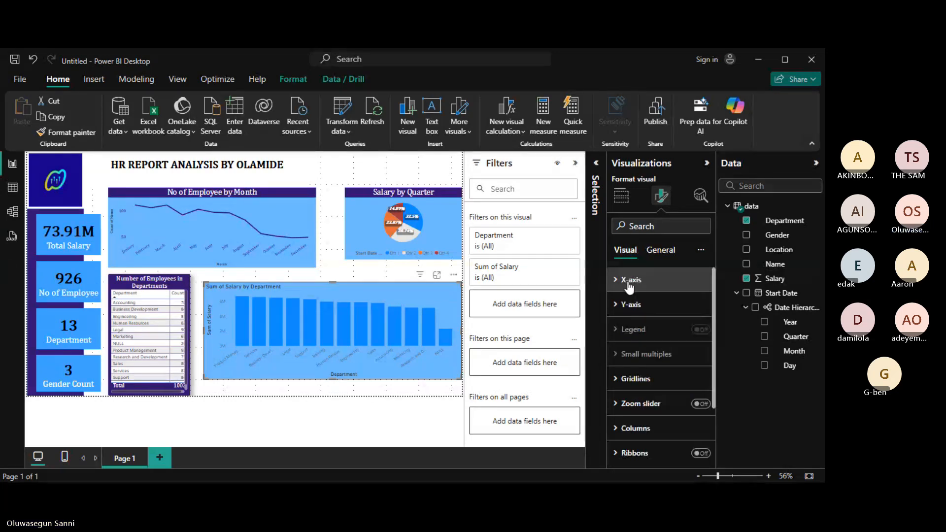
pyautogui.click(661, 251)
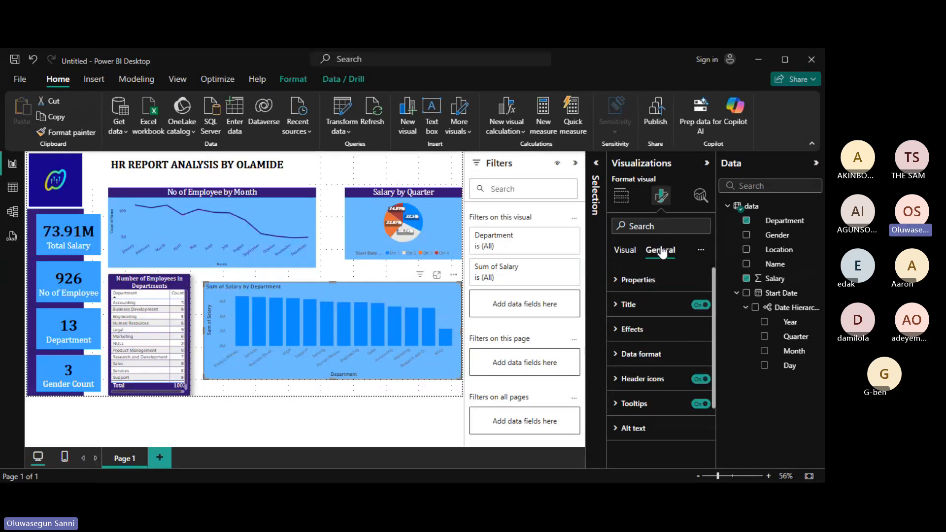
pyautogui.click(622, 306)
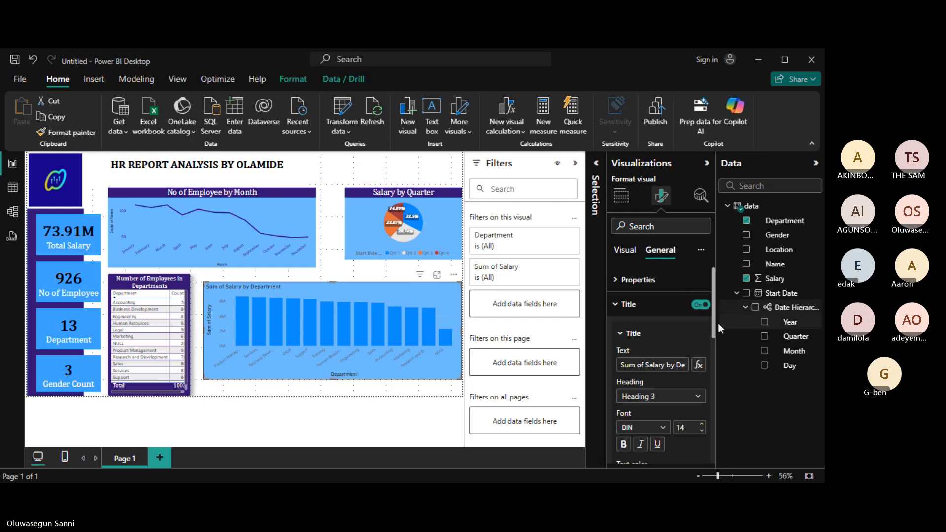
pyautogui.moveTo(714, 323); pyautogui.dragTo(717, 350)
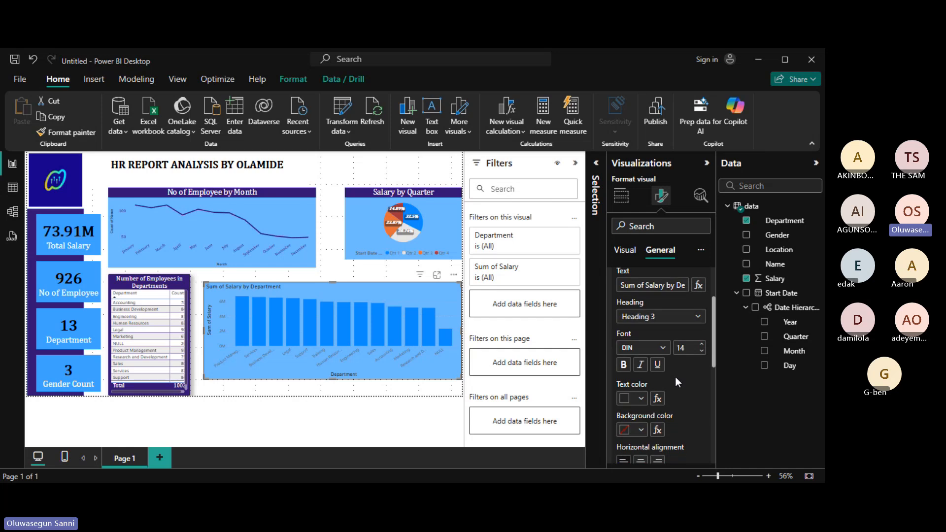
pyautogui.click(625, 429)
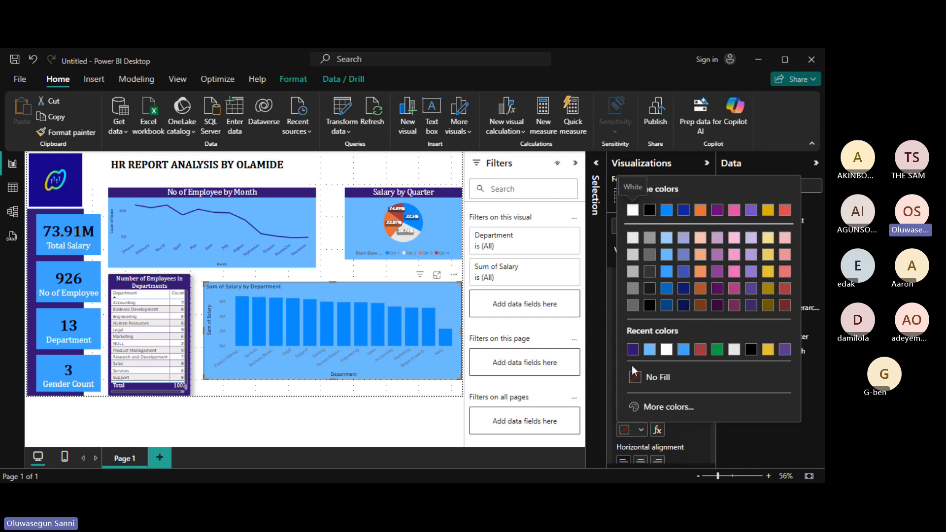
pyautogui.click(634, 350)
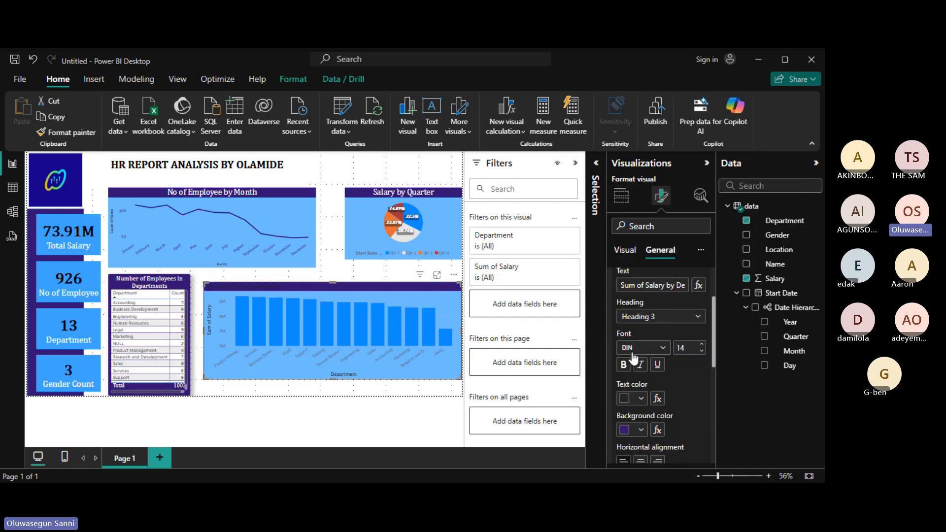
pyautogui.click(631, 400)
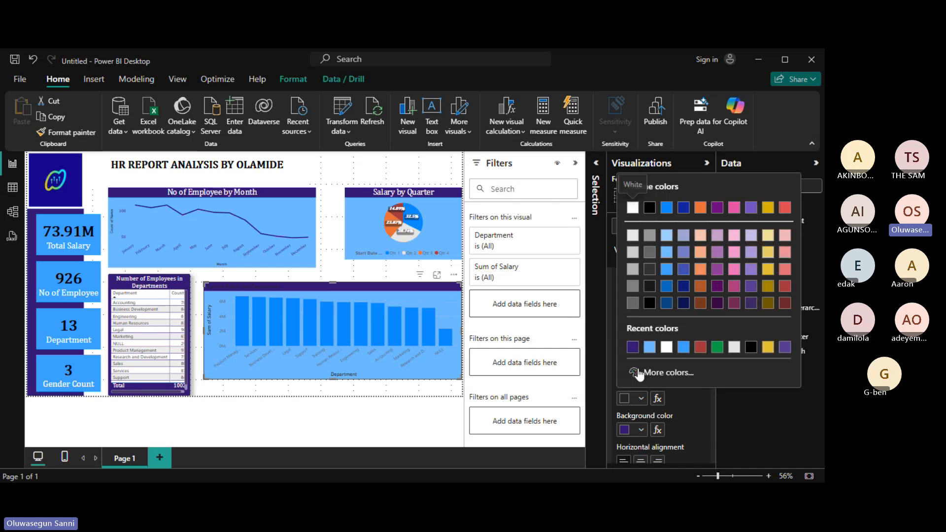
pyautogui.click(672, 348)
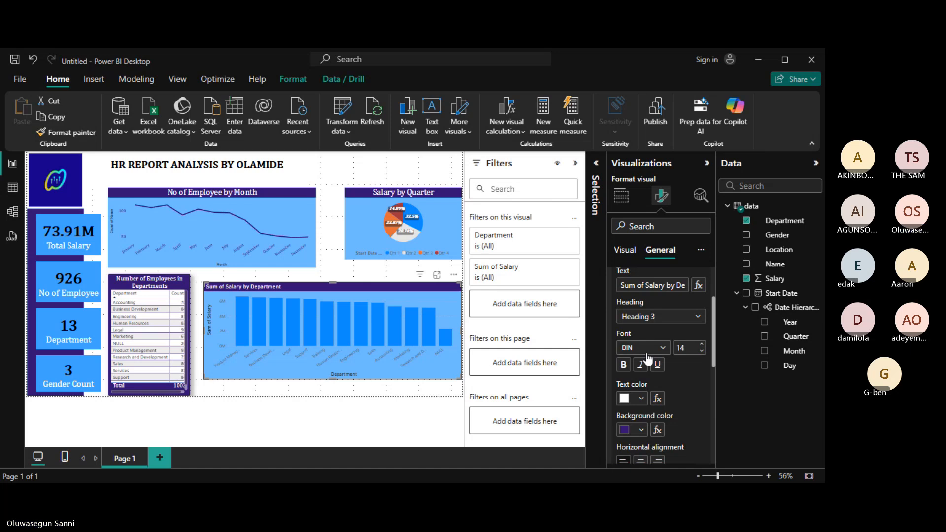
# Set the title to Cambria Math size 18, centre it, and make the chart taller.
pyautogui.click(663, 349)
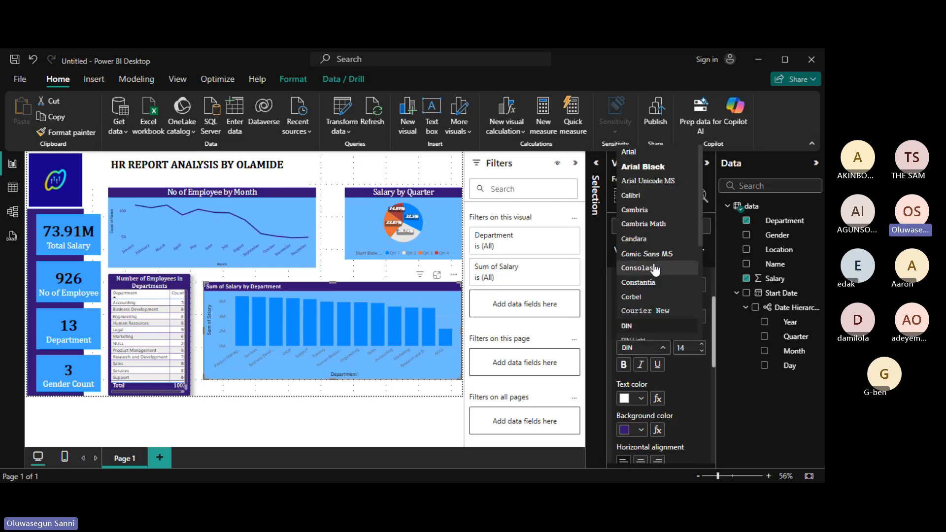
pyautogui.click(643, 224)
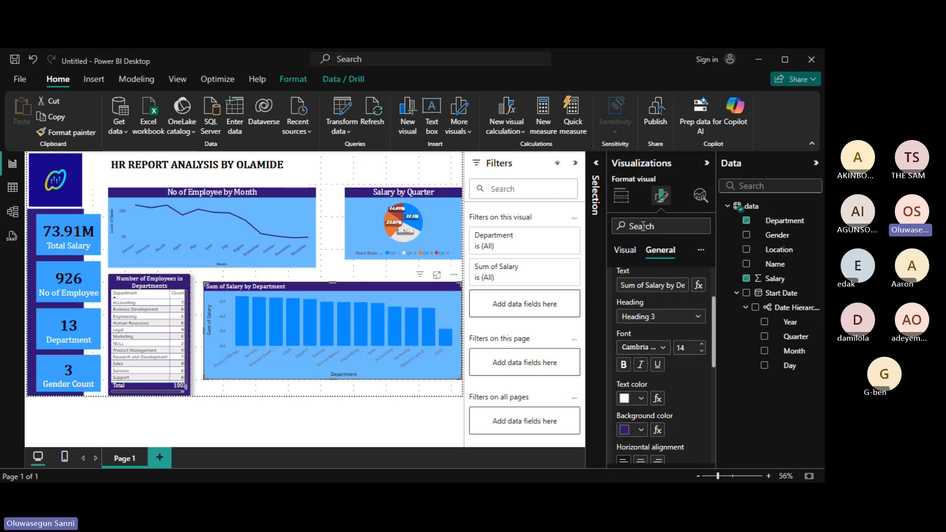
pyautogui.click(703, 344)
pyautogui.click(702, 346)
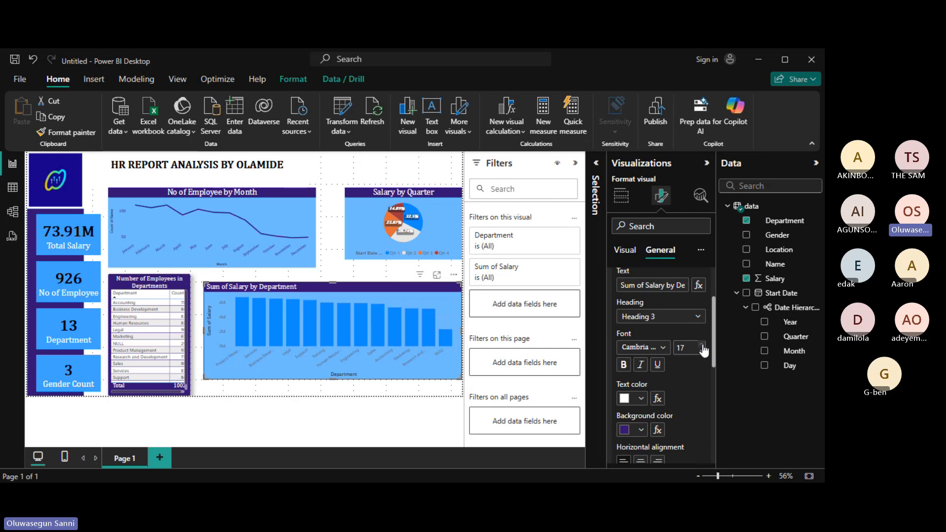
pyautogui.click(702, 345)
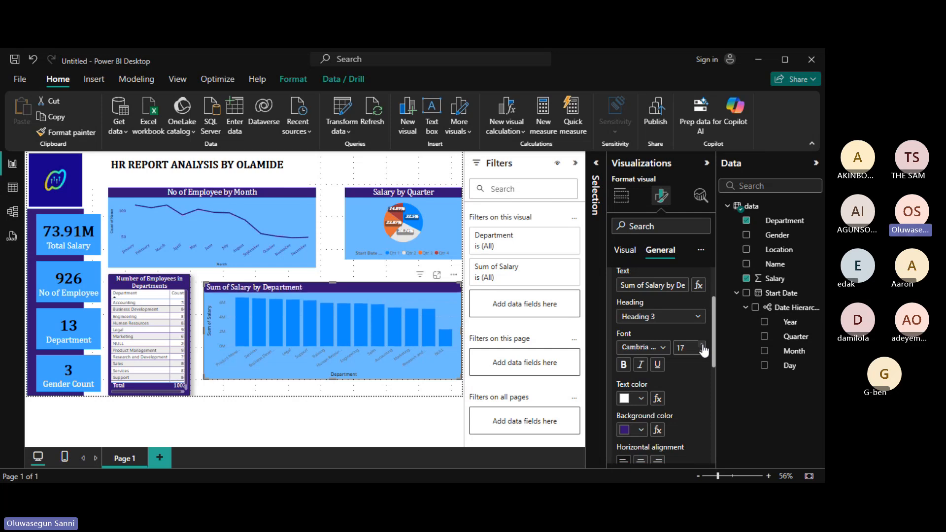
pyautogui.click(702, 345)
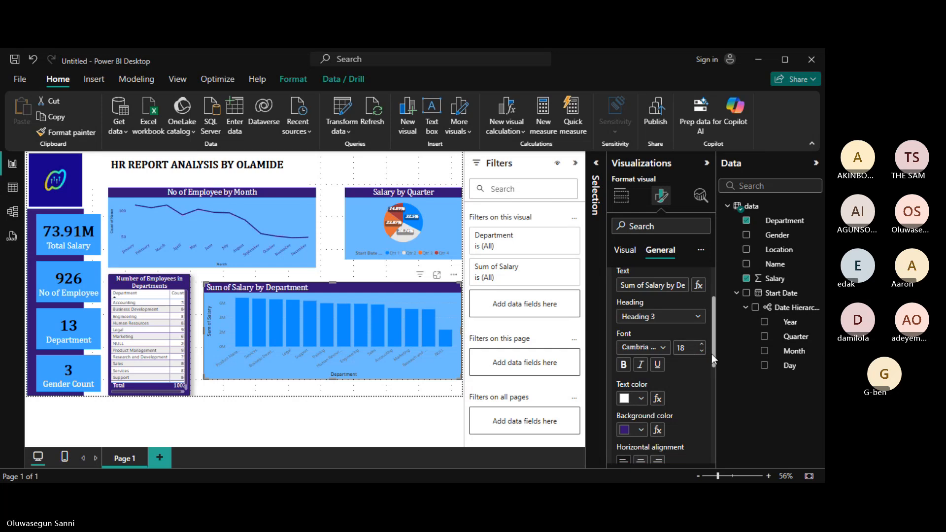
pyautogui.moveTo(714, 354); pyautogui.dragTo(714, 370)
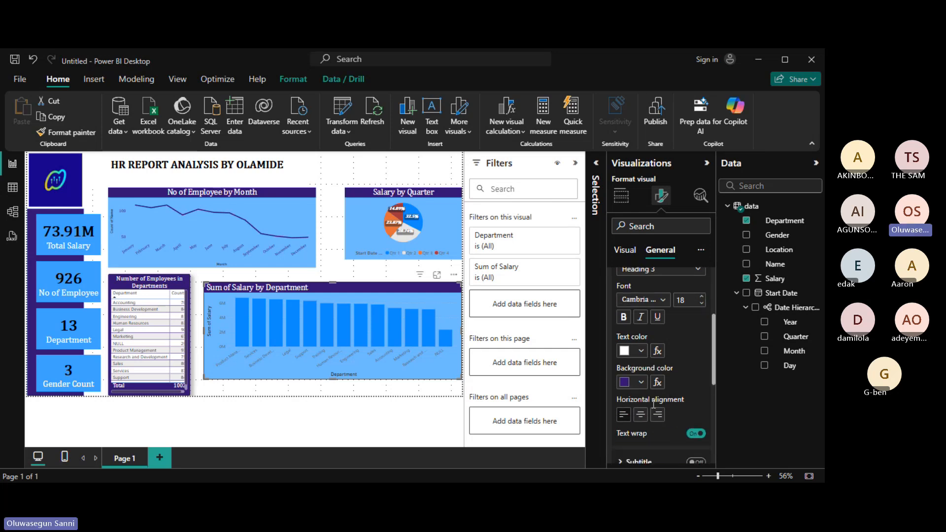
pyautogui.click(641, 415)
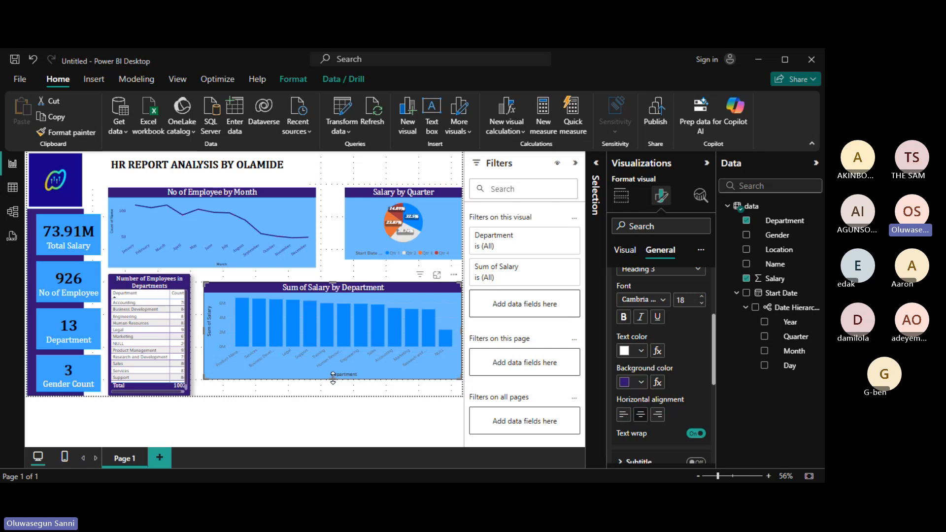
pyautogui.moveTo(333, 378); pyautogui.dragTo(337, 392)
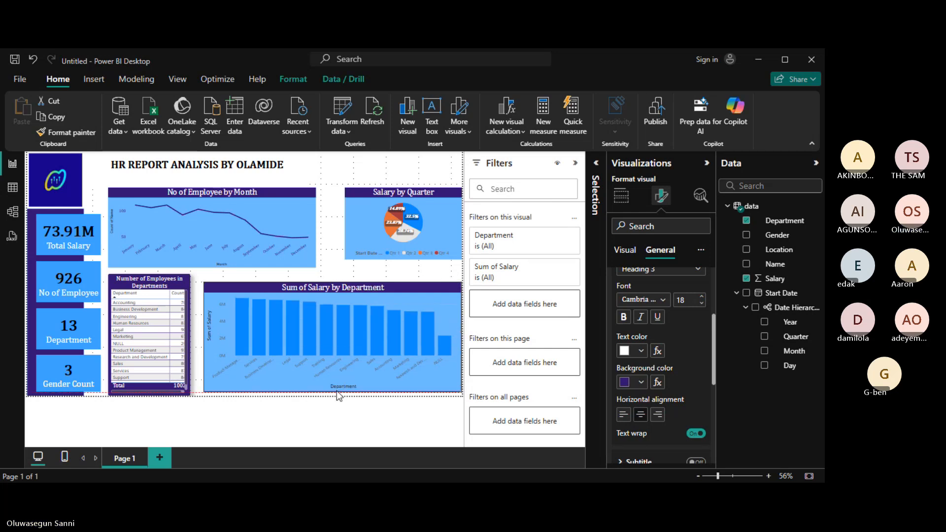
# Try horizontal gridlines on the chart, then leave them turned off.
pyautogui.click(625, 252)
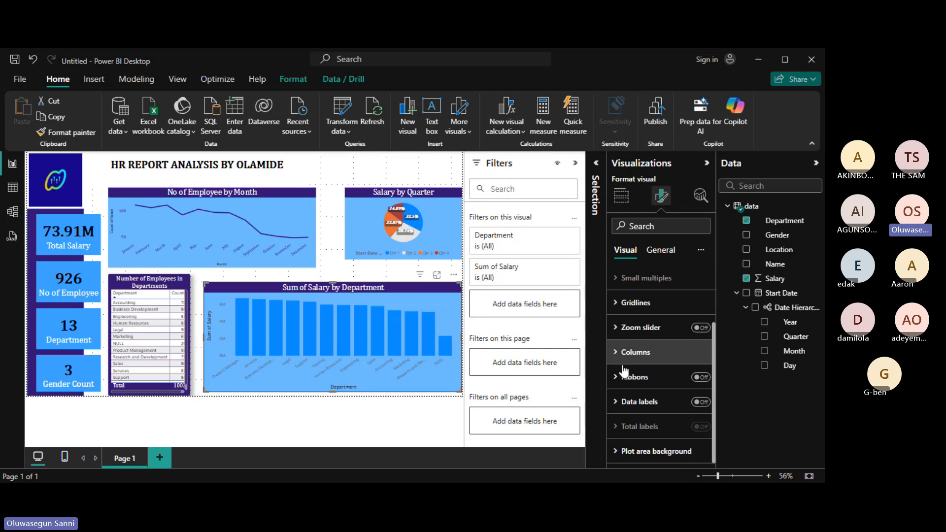
pyautogui.click(616, 304)
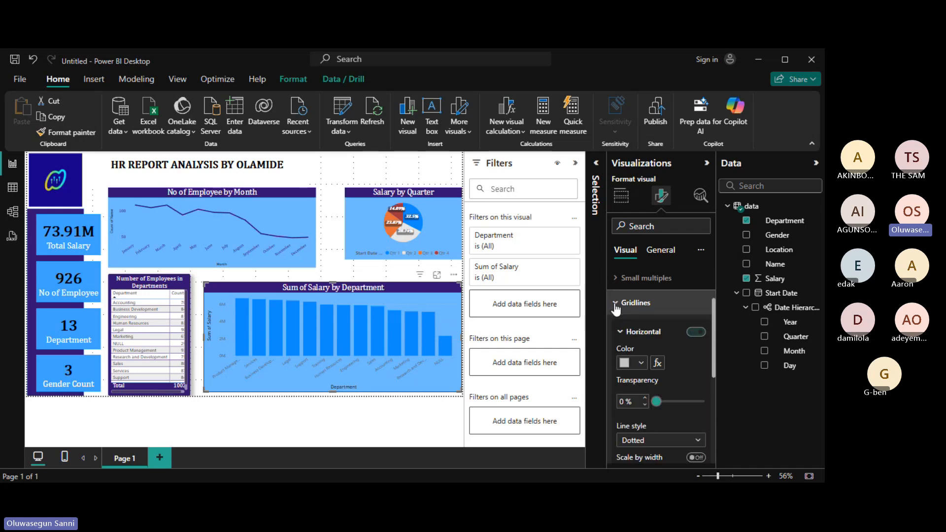
pyautogui.click(697, 333)
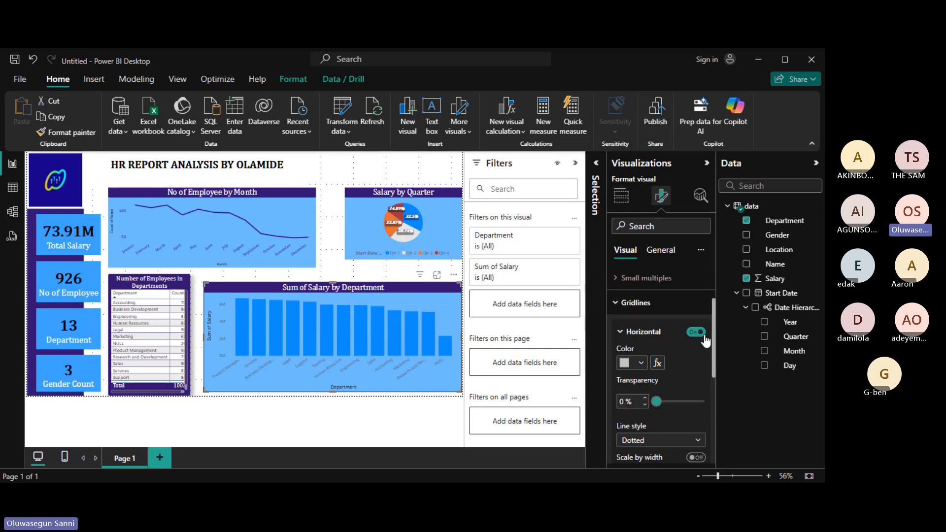
pyautogui.click(703, 334)
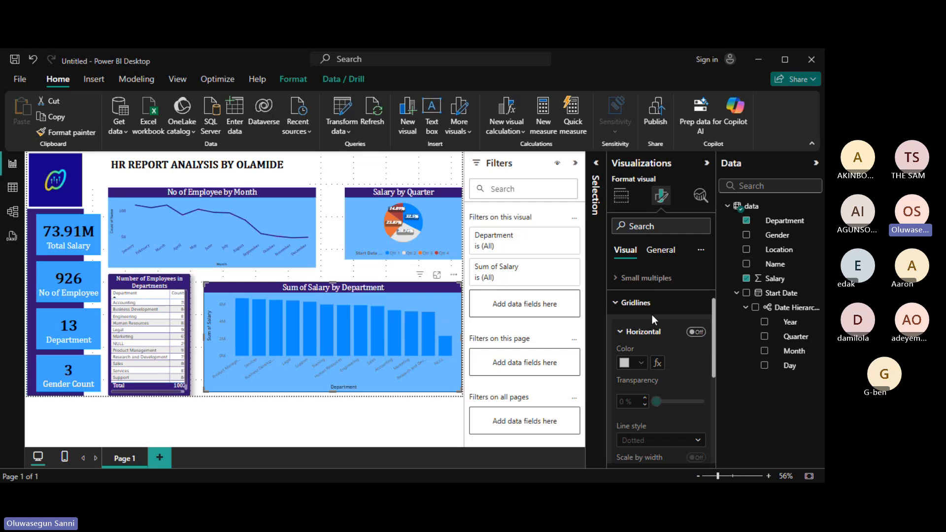
pyautogui.click(616, 304)
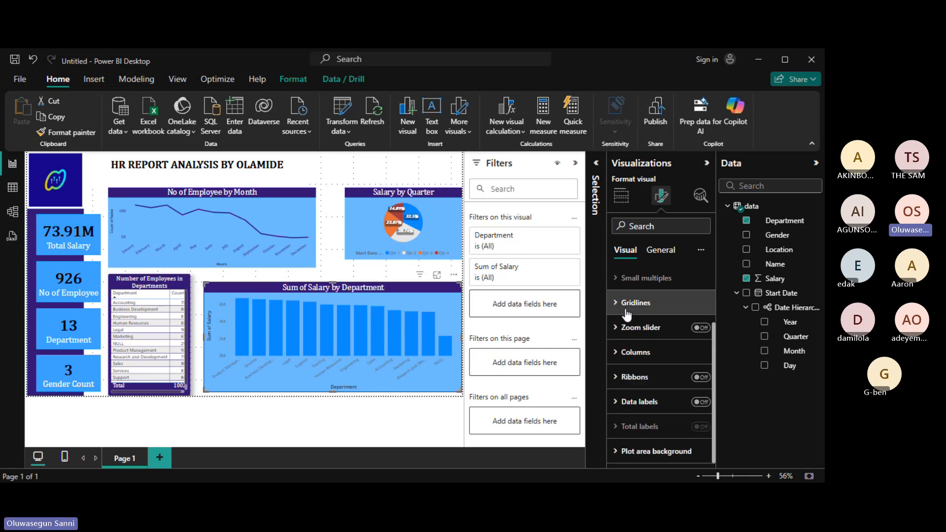
# Colour the salary bars dark purple.
pyautogui.click(615, 353)
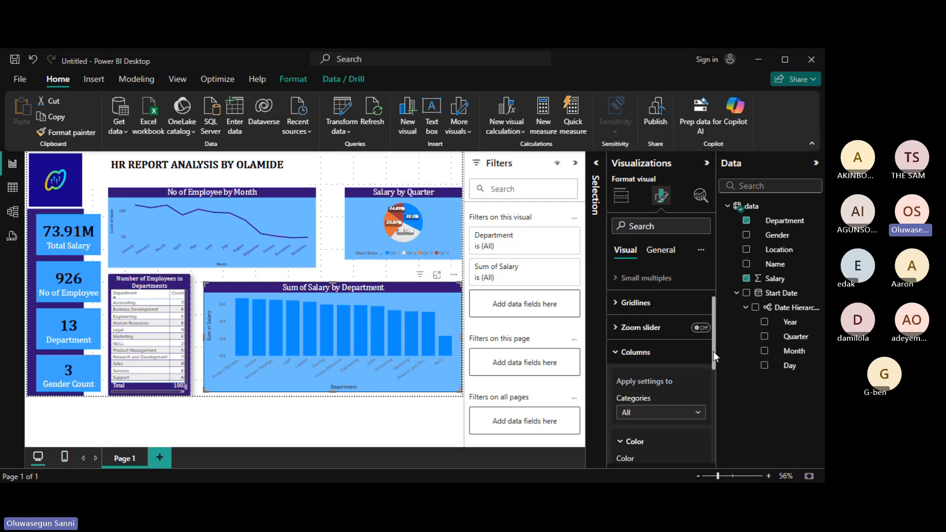
pyautogui.moveTo(713, 353); pyautogui.dragTo(717, 386)
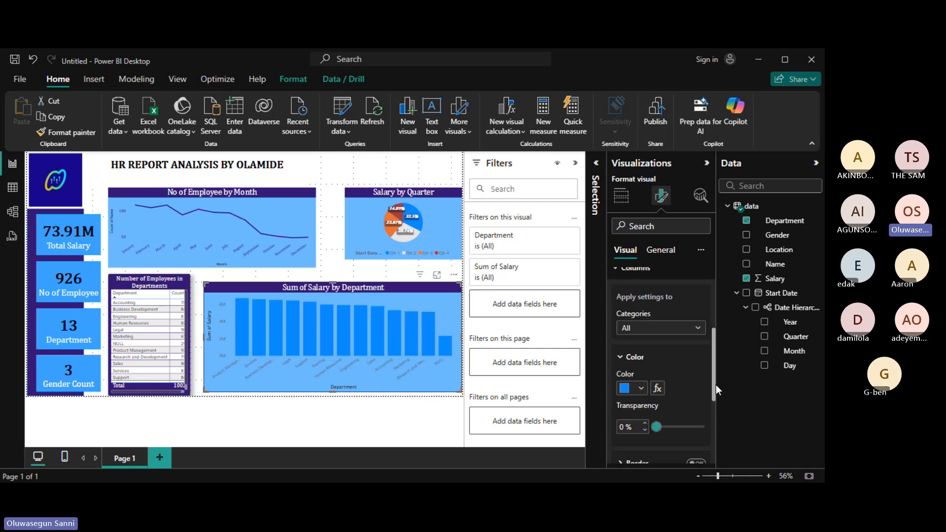
pyautogui.click(640, 388)
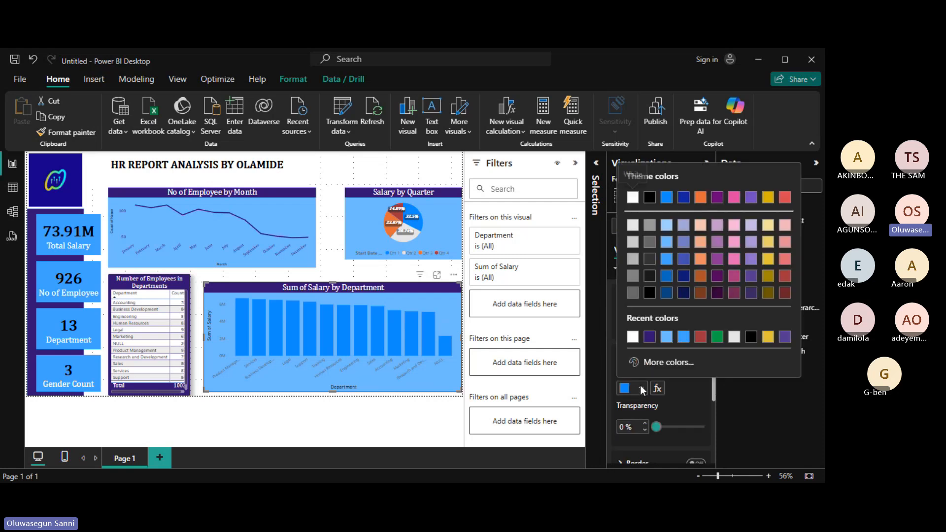
pyautogui.click(650, 338)
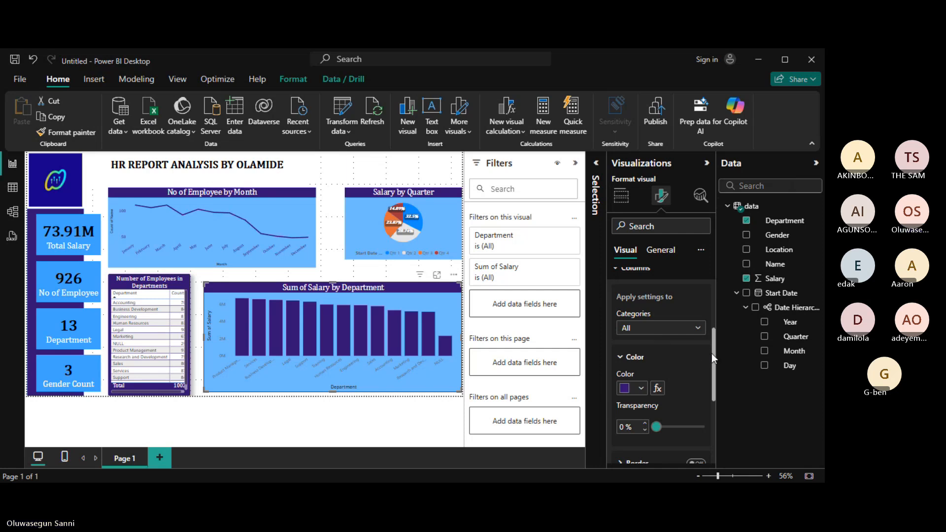
pyautogui.click(621, 364)
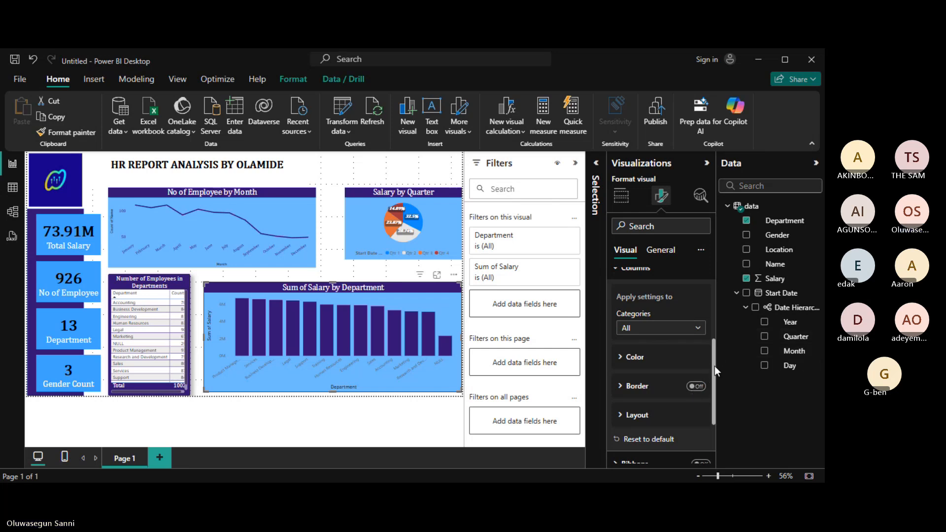
pyautogui.moveTo(714, 366); pyautogui.dragTo(714, 330)
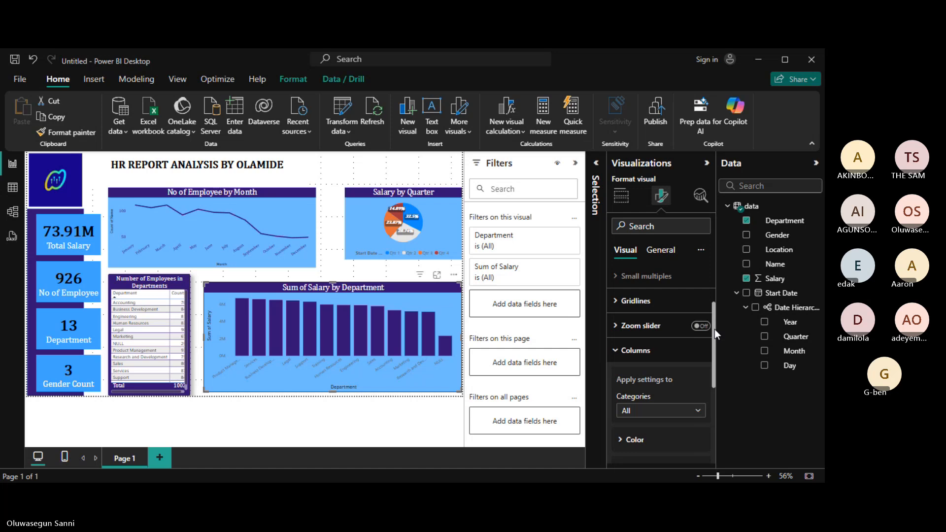
pyautogui.click(616, 351)
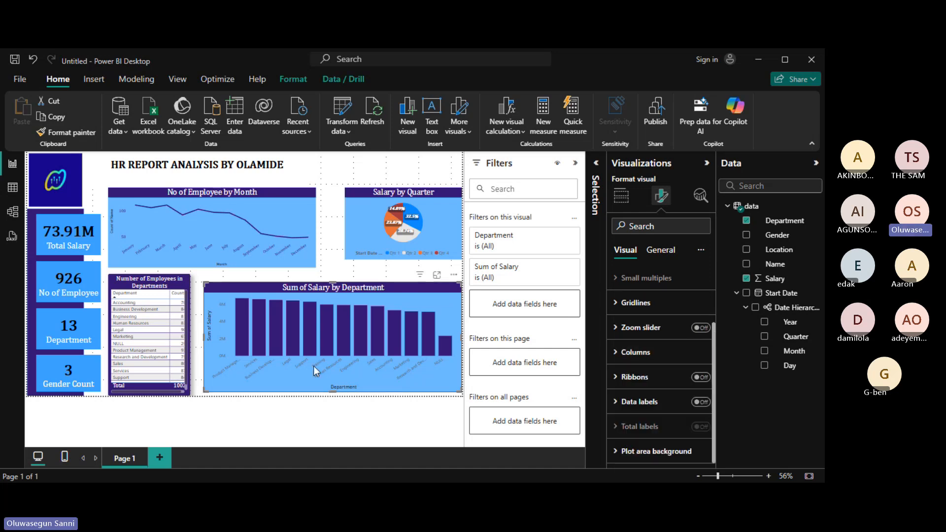
pyautogui.moveTo(714, 339); pyautogui.dragTo(642, 268)
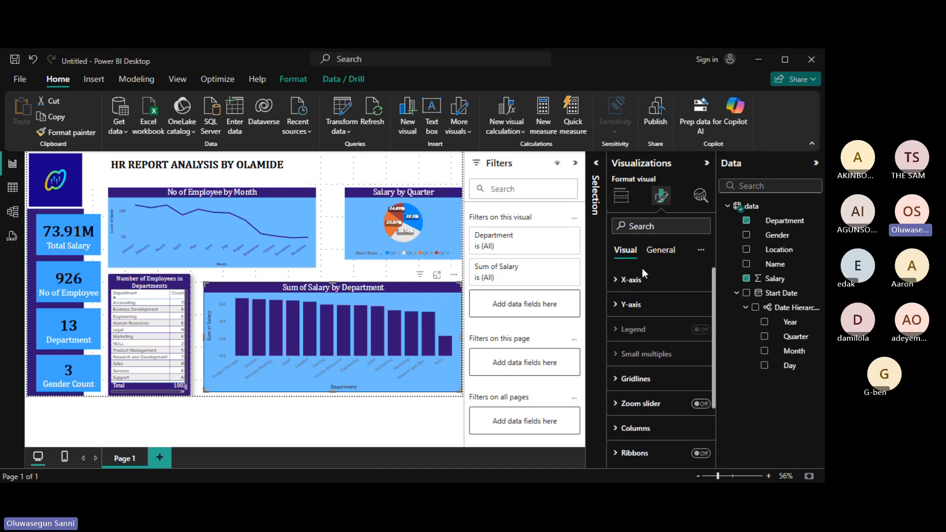
# Set the X-axis department labels to dark purple Cambria Math at size 12.
pyautogui.click(614, 284)
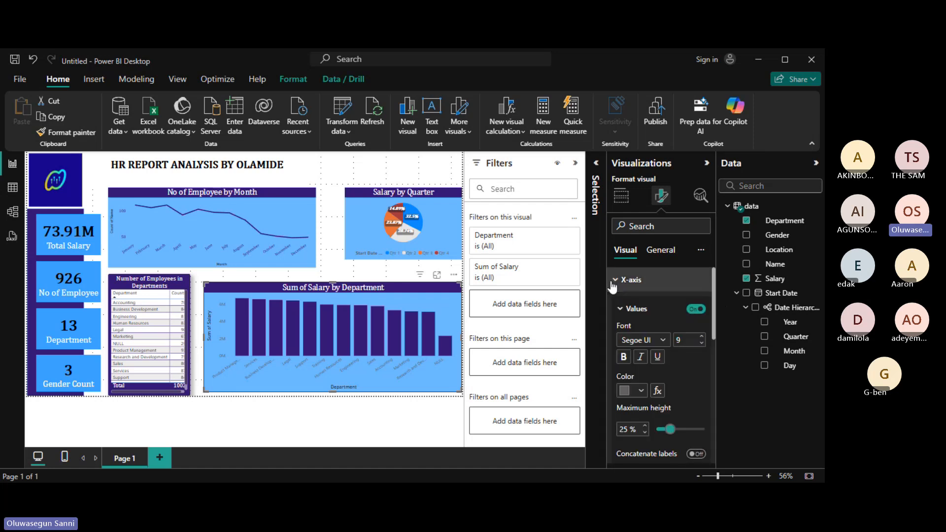
pyautogui.click(641, 391)
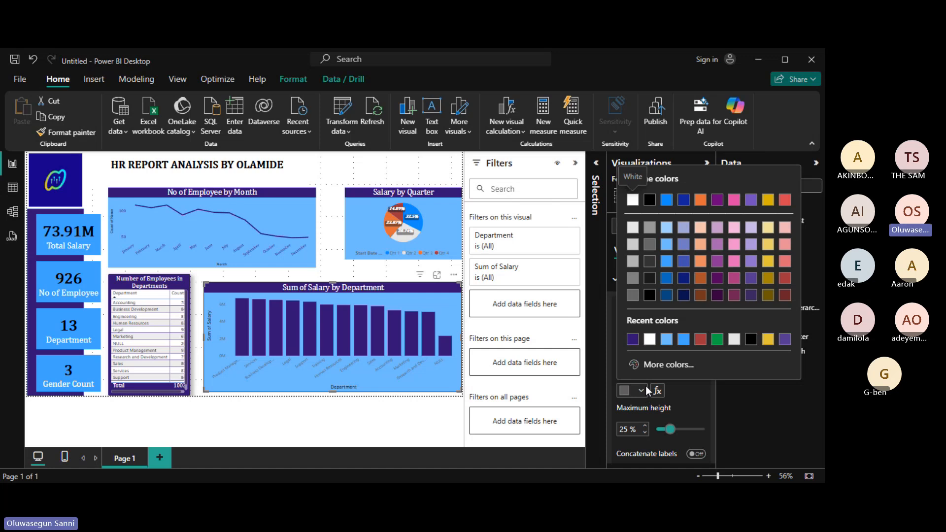
pyautogui.click(632, 339)
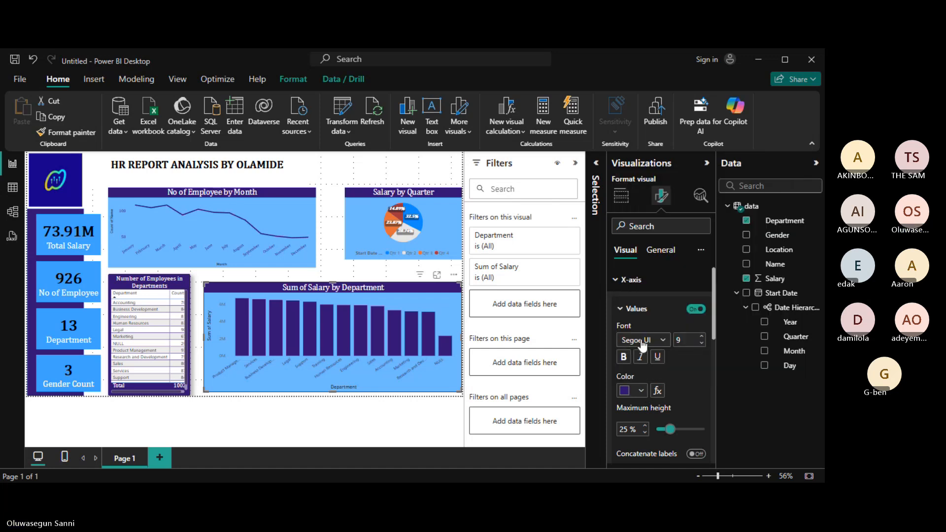
pyautogui.click(663, 341)
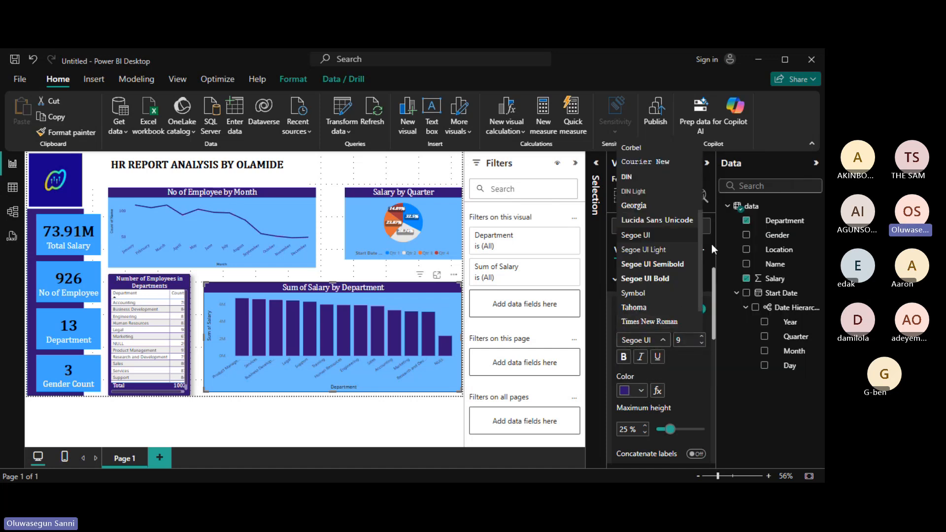
pyautogui.moveTo(699, 274); pyautogui.dragTo(697, 197)
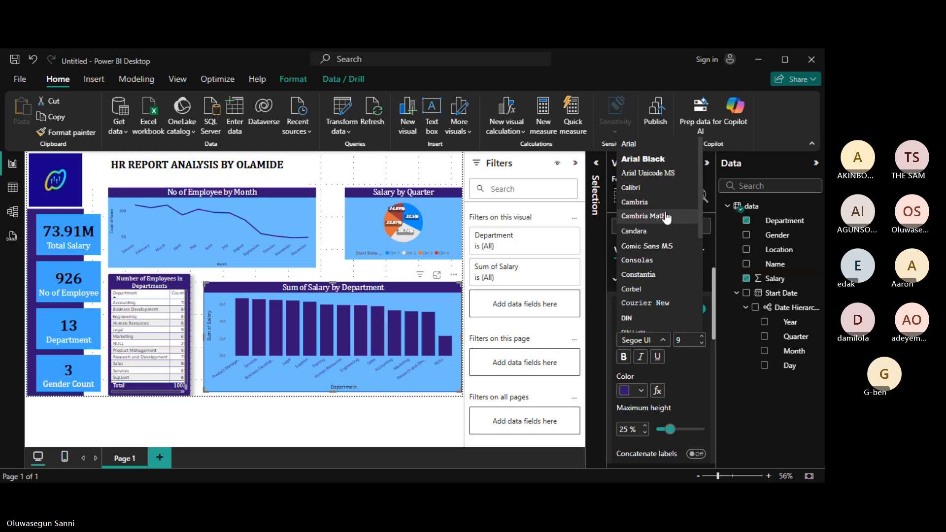
pyautogui.click(663, 215)
pyautogui.click(702, 337)
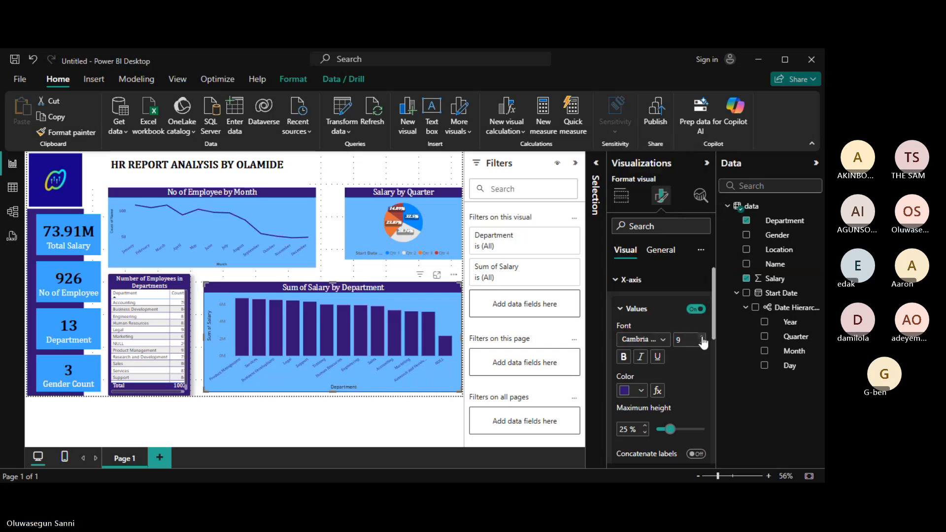
pyautogui.click(702, 337)
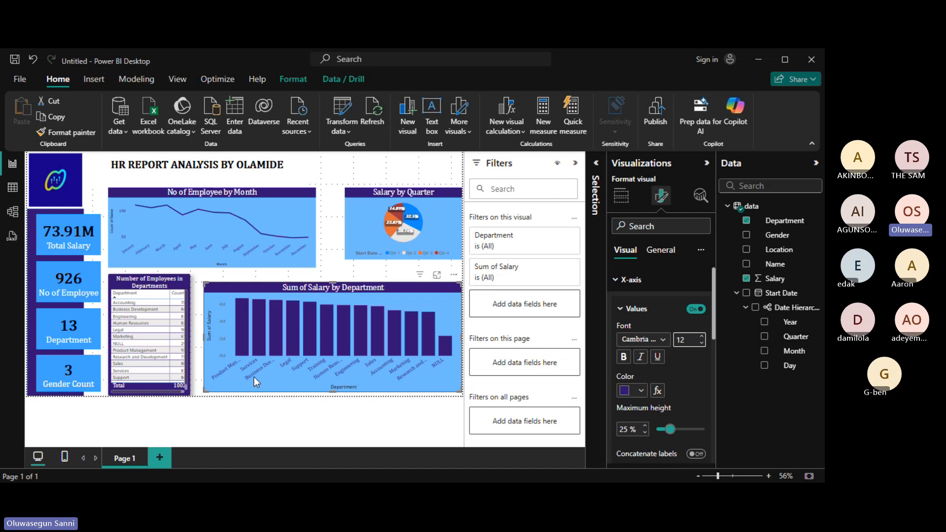
pyautogui.click(622, 309)
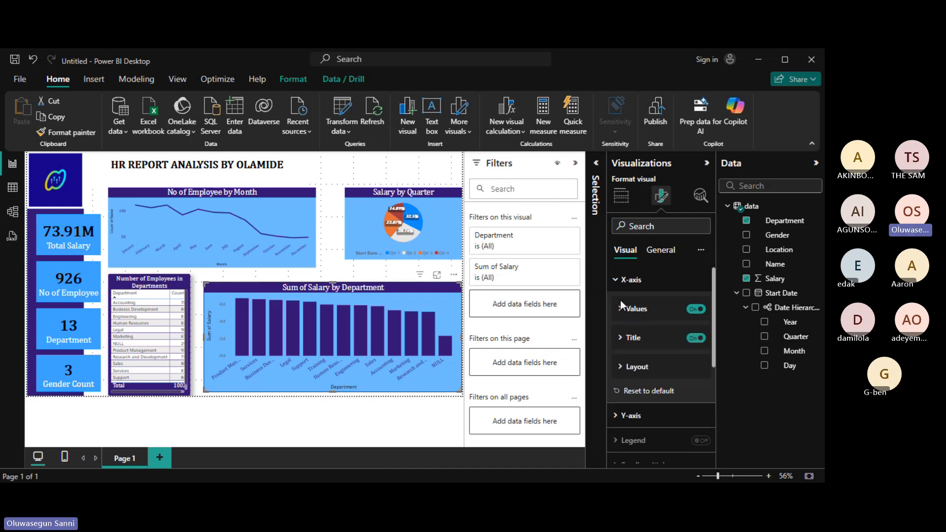
pyautogui.click(617, 280)
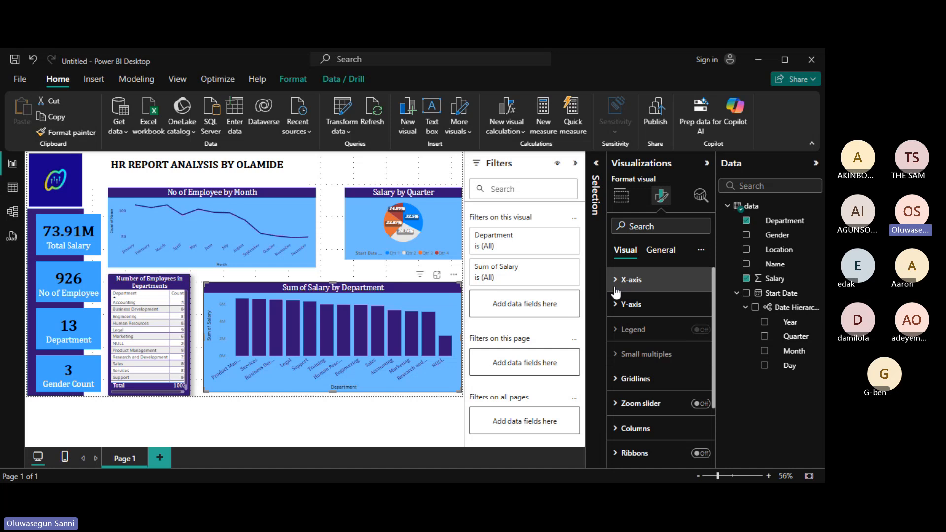
# Set the Y-axis salary labels to dark purple #331573, Cambria font, size 12.
pyautogui.click(616, 307)
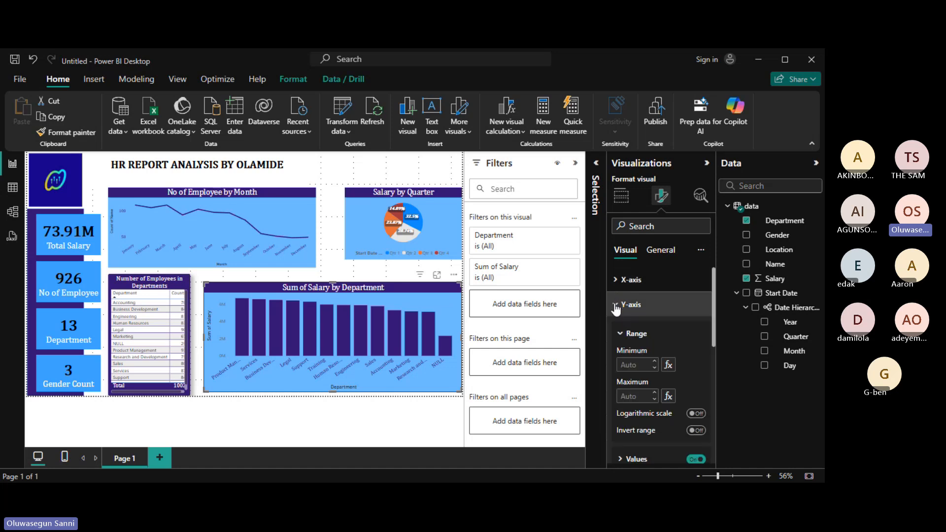
pyautogui.moveTo(714, 335); pyautogui.dragTo(704, 384)
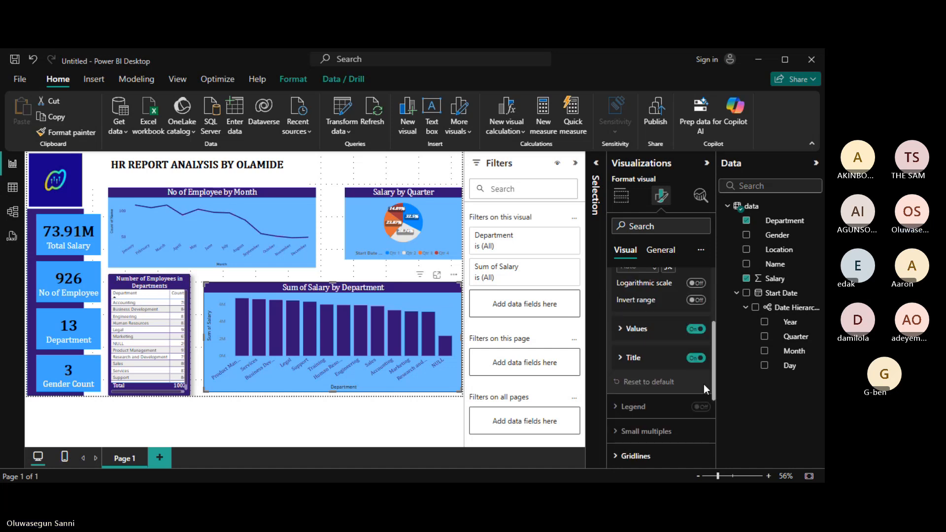
pyautogui.click(620, 335)
pyautogui.click(639, 410)
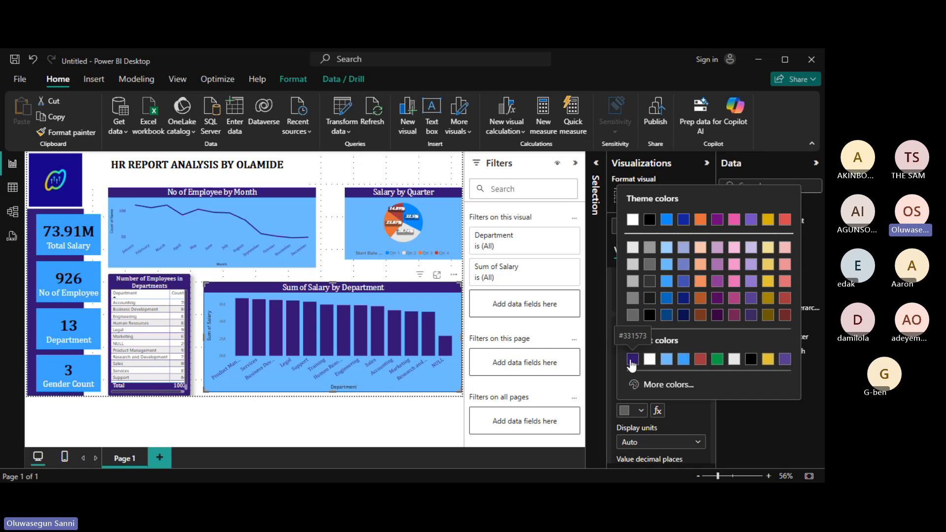
pyautogui.click(632, 360)
pyautogui.click(664, 362)
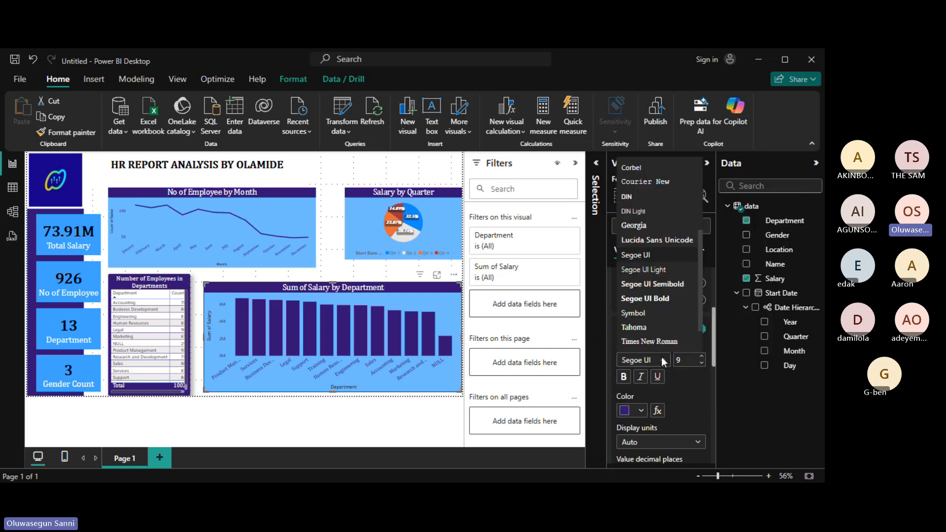
pyautogui.scroll(2, 694, 240)
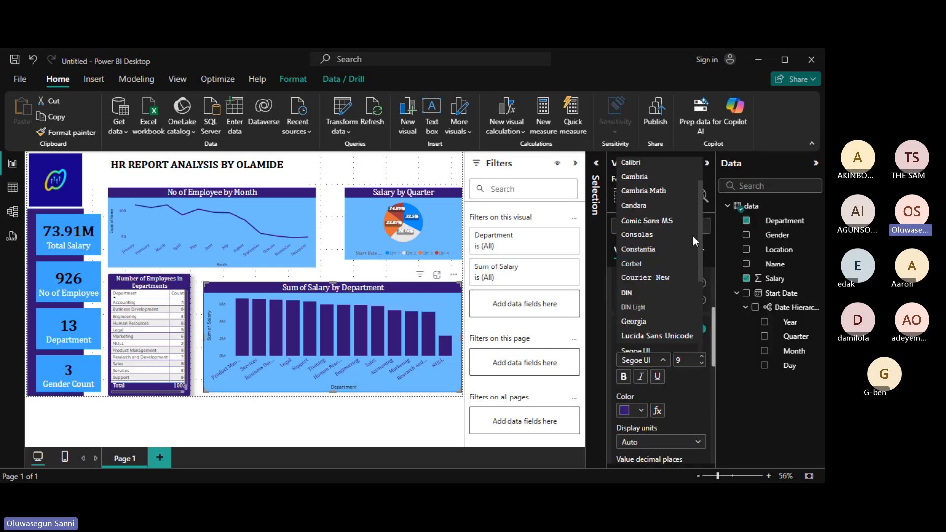
pyautogui.scroll(1, 692, 235)
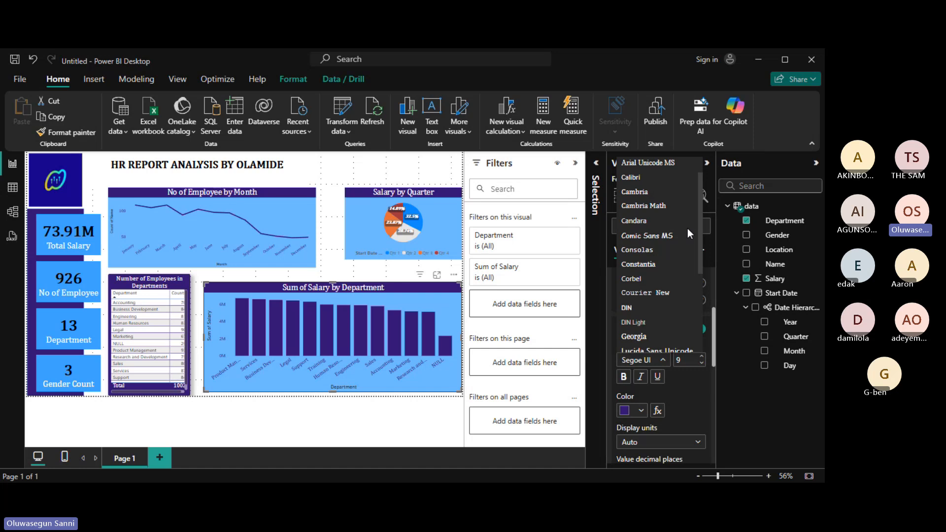
pyautogui.click(661, 208)
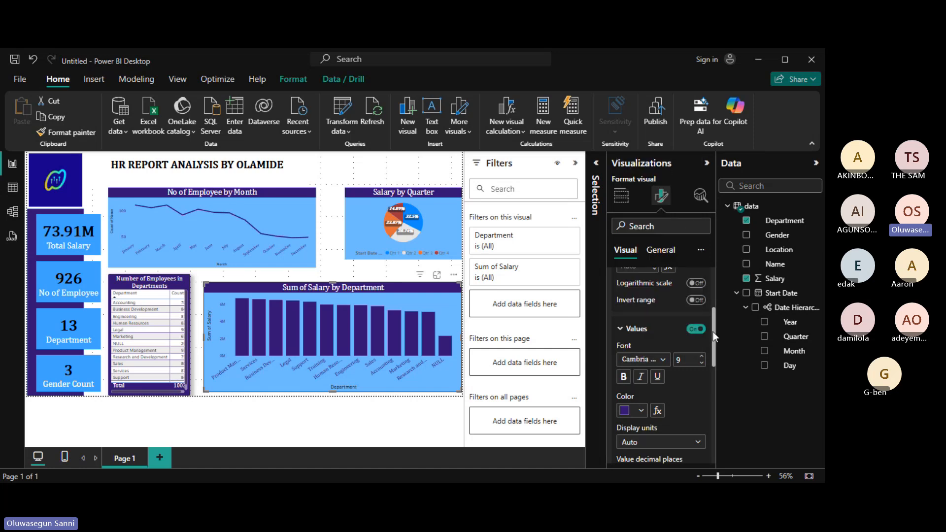
pyautogui.moveTo(712, 333); pyautogui.dragTo(715, 336)
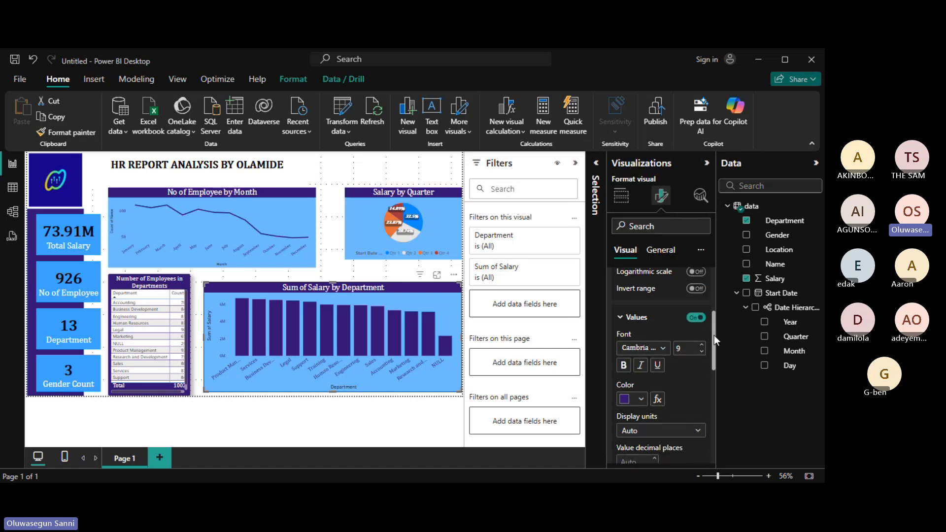
pyautogui.click(703, 348)
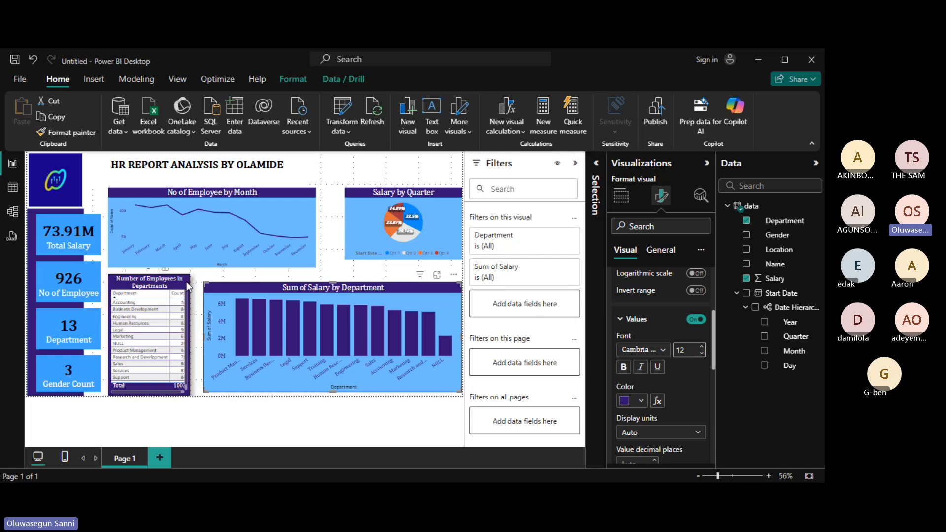
# Lower the employee table's top edge and make the line chart taller.
pyautogui.click(165, 282)
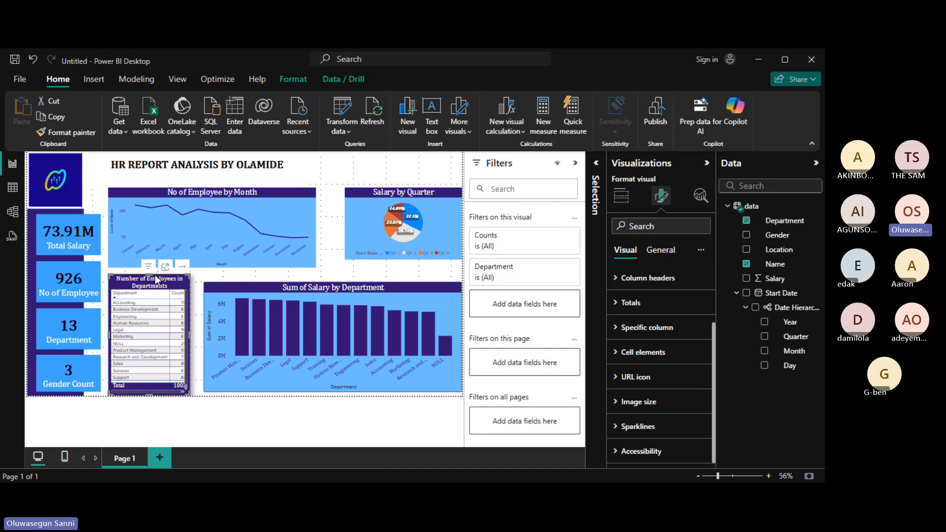
pyautogui.moveTo(149, 273)
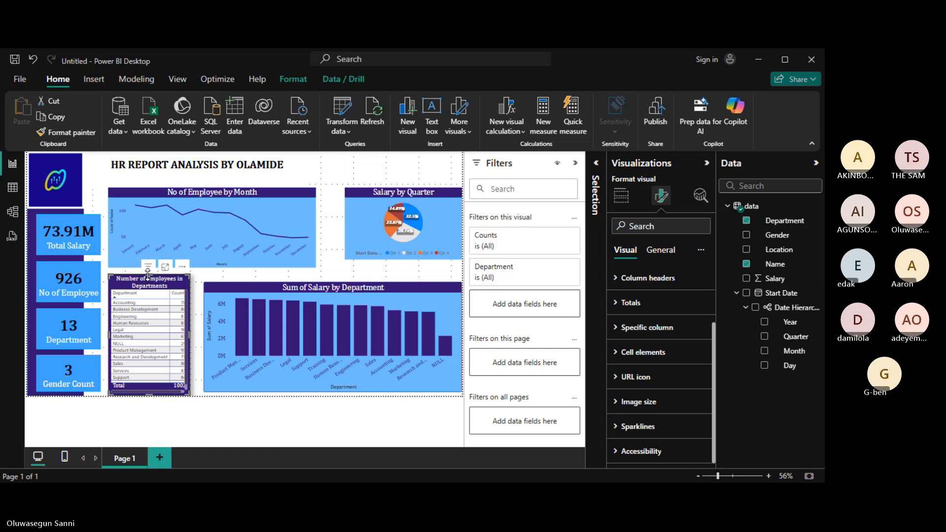
pyautogui.moveTo(147, 273); pyautogui.dragTo(153, 290)
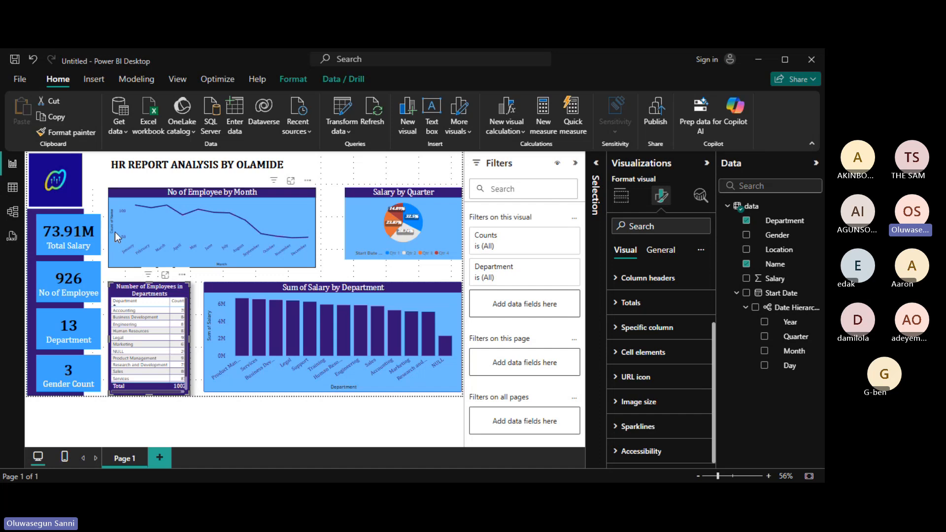
pyautogui.click(276, 193)
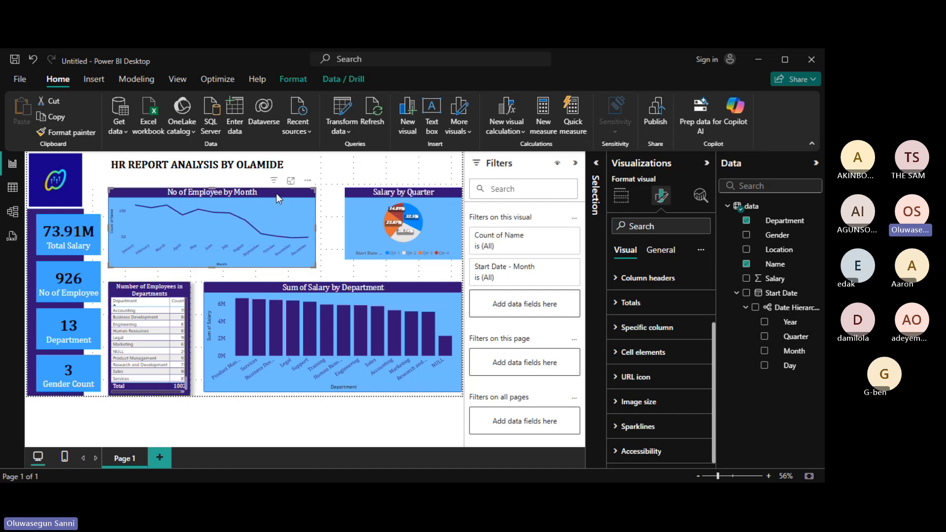
pyautogui.moveTo(212, 268); pyautogui.dragTo(213, 273)
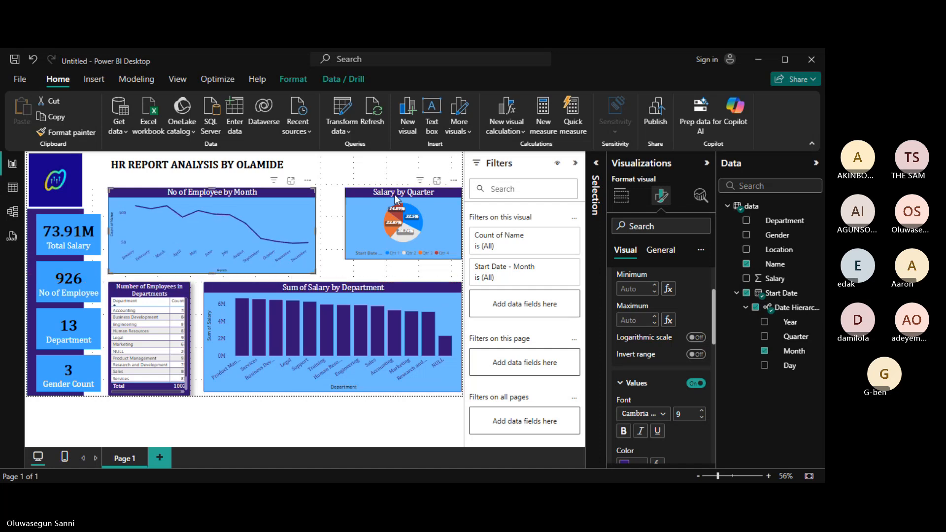
# Widen the Salary by Quarter pie chart leftward and make it taller.
pyautogui.click(360, 194)
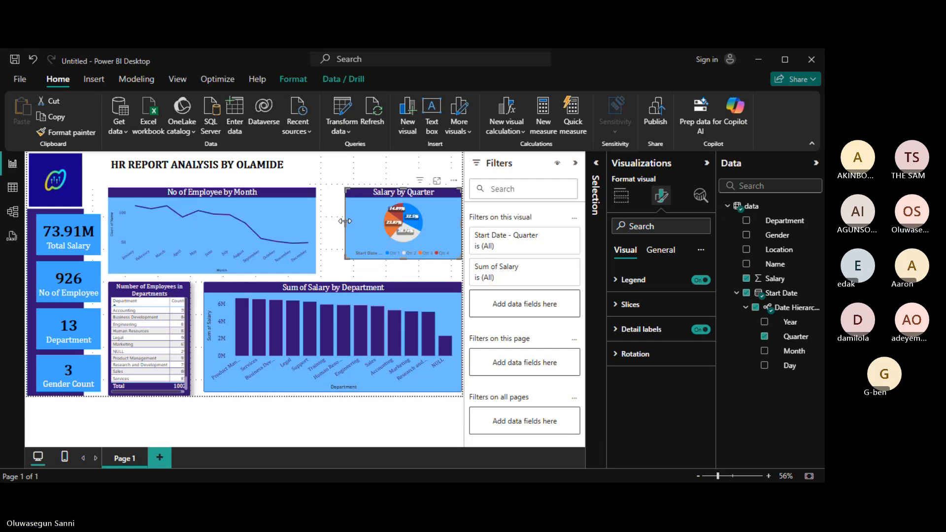
pyautogui.moveTo(345, 221); pyautogui.dragTo(322, 221)
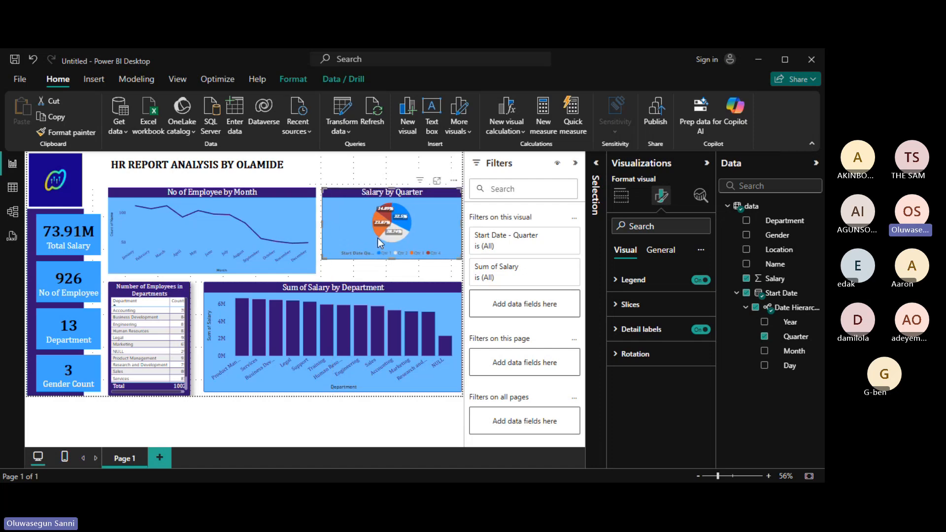
pyautogui.moveTo(390, 257); pyautogui.dragTo(391, 281)
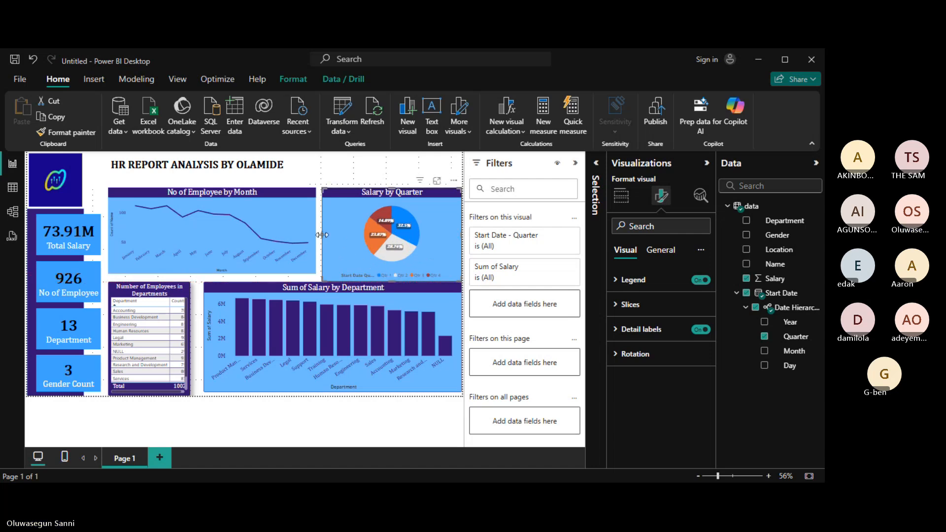
pyautogui.moveTo(322, 235); pyautogui.dragTo(318, 232)
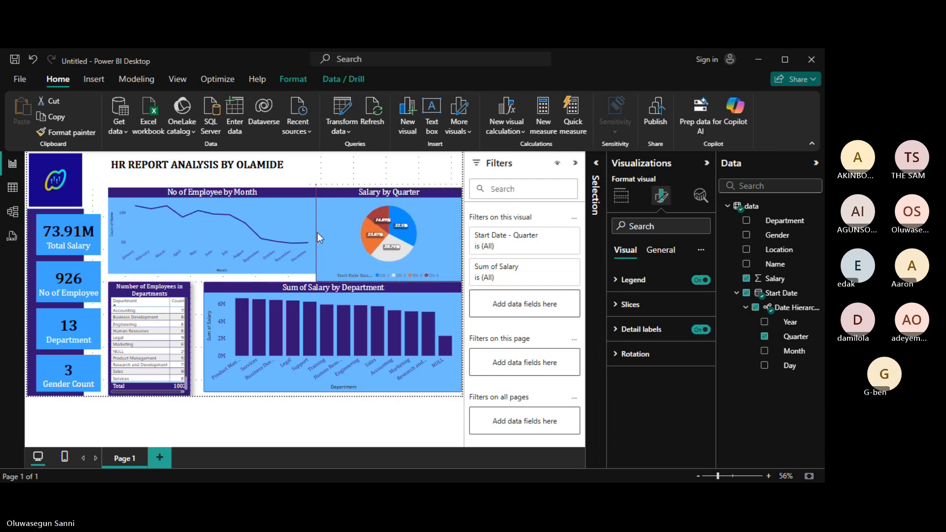
# Widen the salary bar chart toward the table and extend the line chart down to it.
pyautogui.click(212, 295)
pyautogui.moveTo(202, 334); pyautogui.dragTo(193, 334)
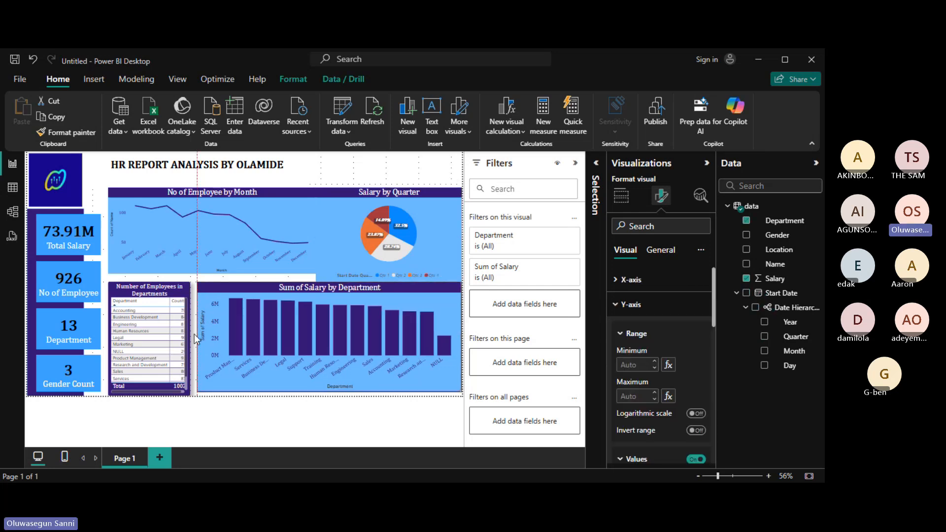
pyautogui.click(112, 191)
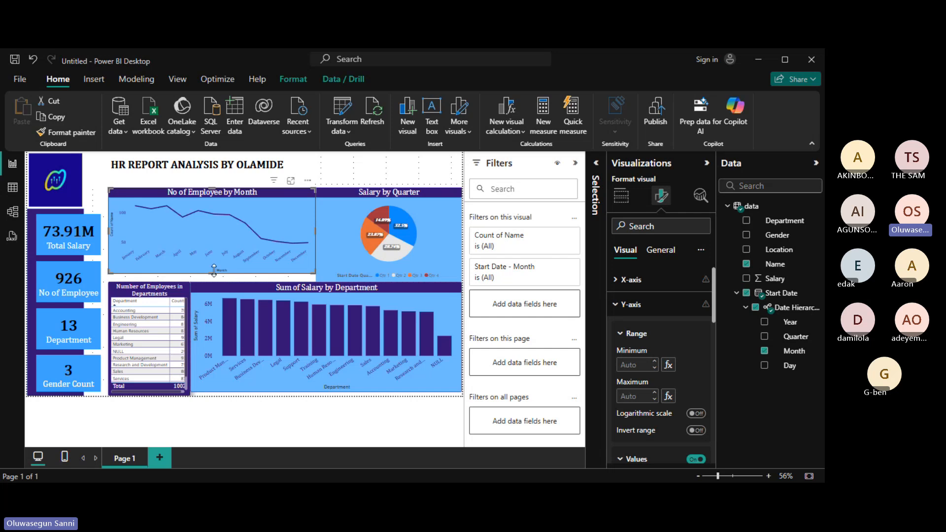
pyautogui.moveTo(214, 270); pyautogui.dragTo(217, 278)
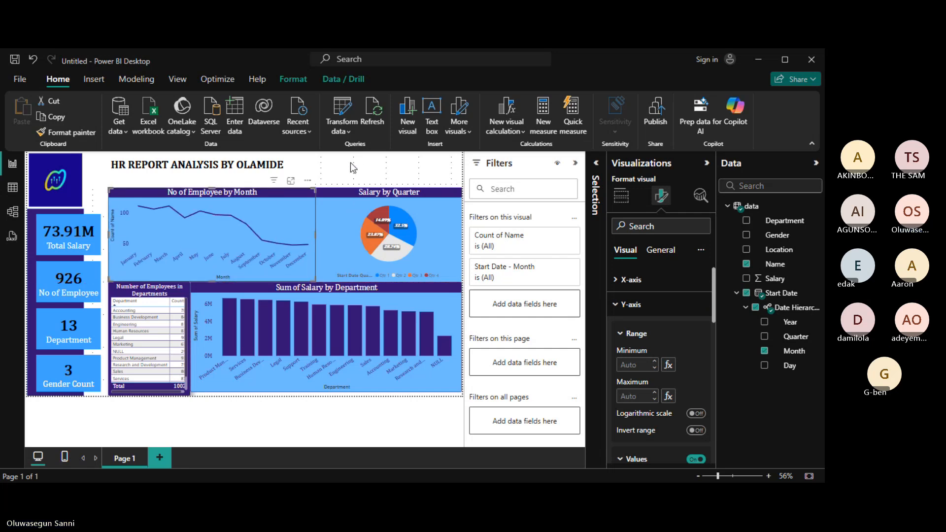
pyautogui.click(381, 167)
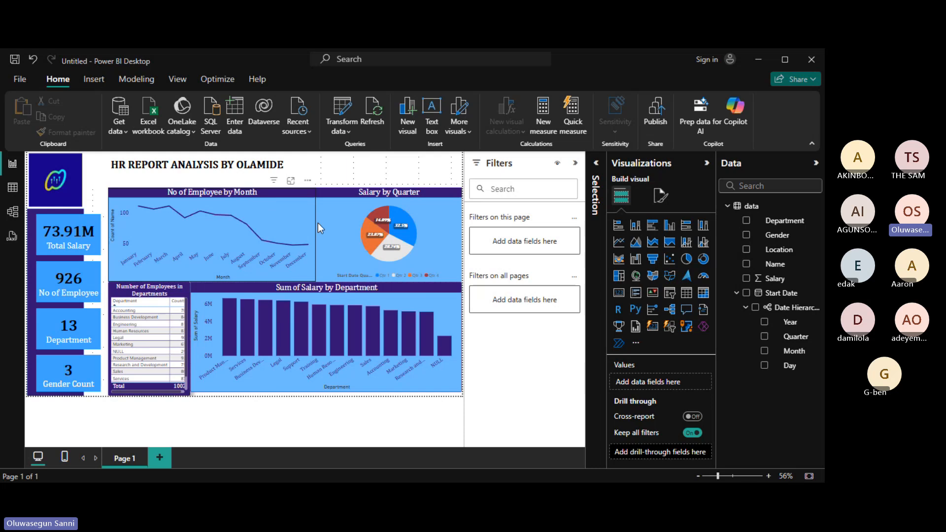
# Give the report title box a light-blue background.
pyautogui.click(98, 161)
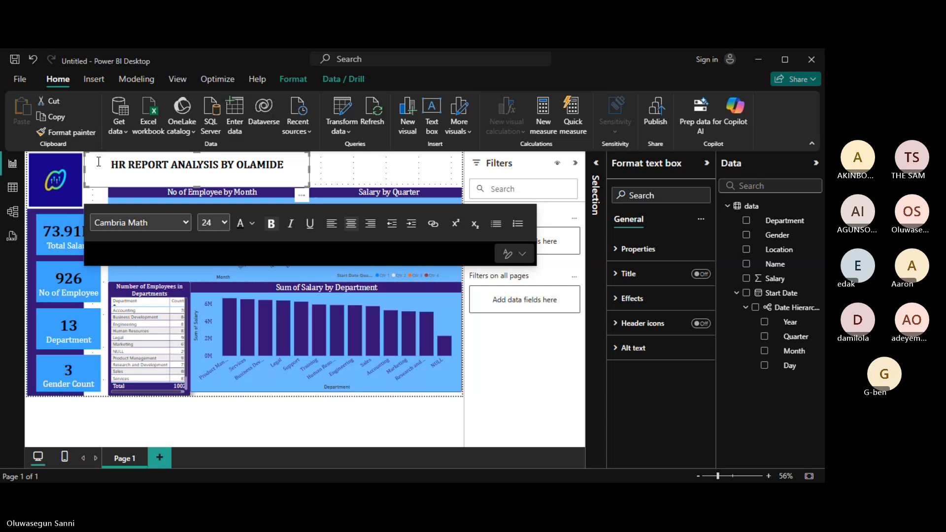
pyautogui.click(632, 299)
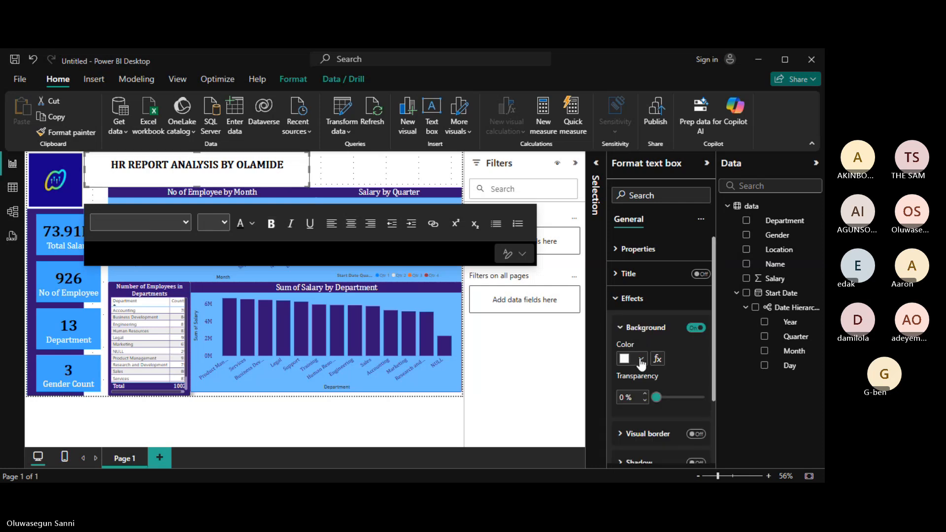
pyautogui.click(642, 359)
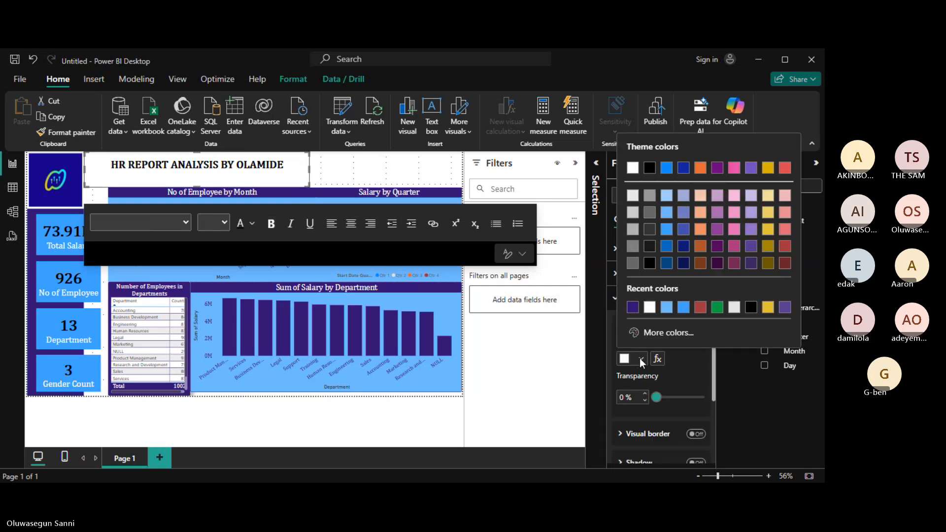
pyautogui.click(666, 307)
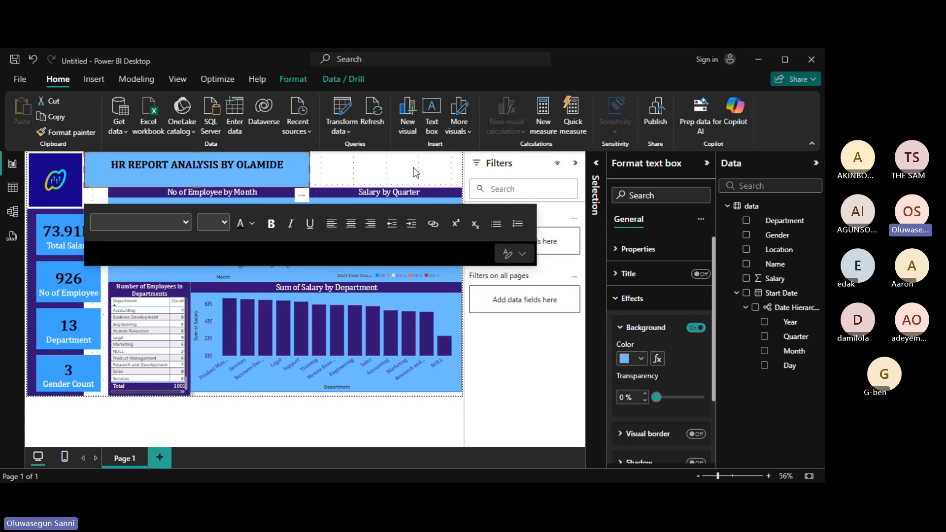
# Underline the HR REPORT ANALYSIS title text and narrow the box to match the charts.
pyautogui.moveTo(286, 170); pyautogui.dragTo(110, 166)
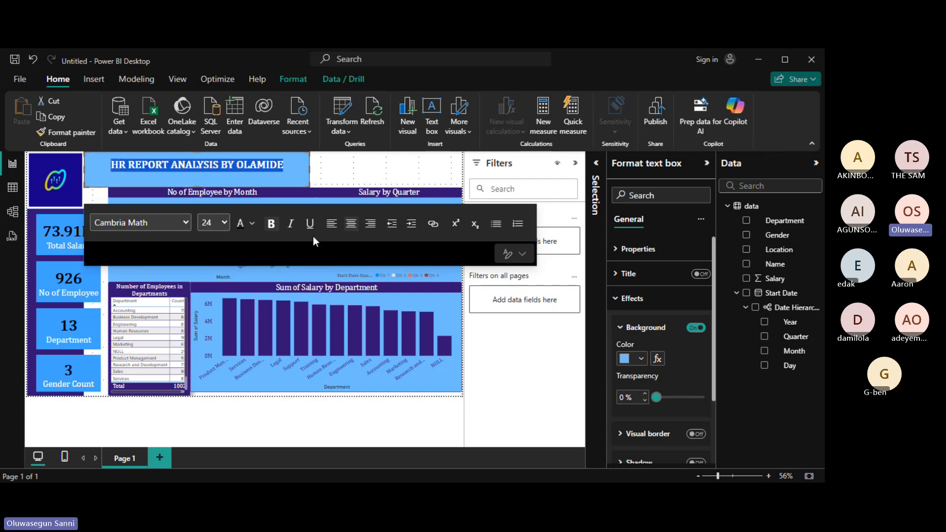
pyautogui.click(310, 223)
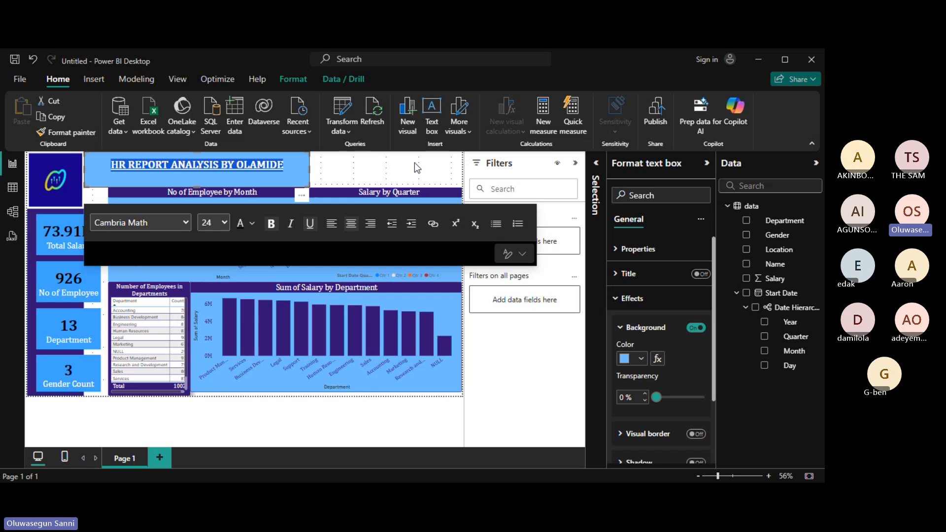
pyautogui.click(367, 177)
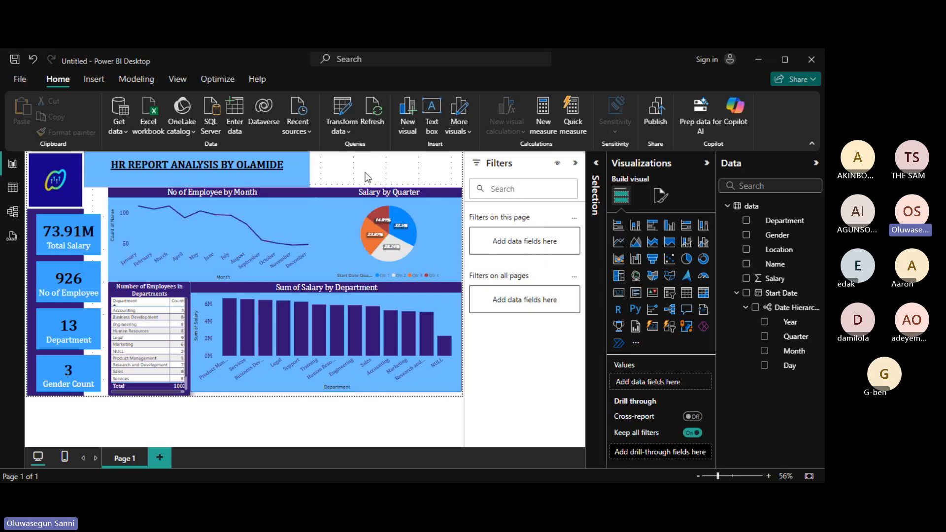
pyautogui.click(102, 169)
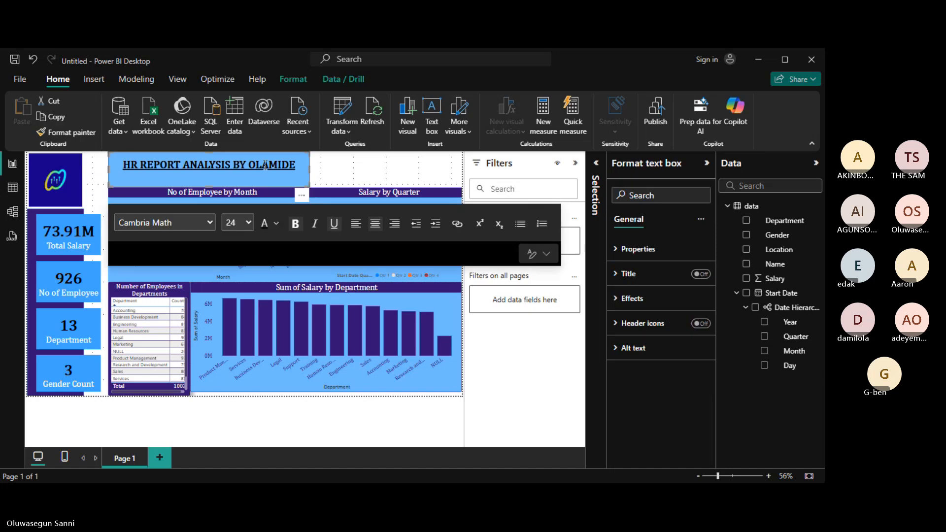
pyautogui.click(320, 172)
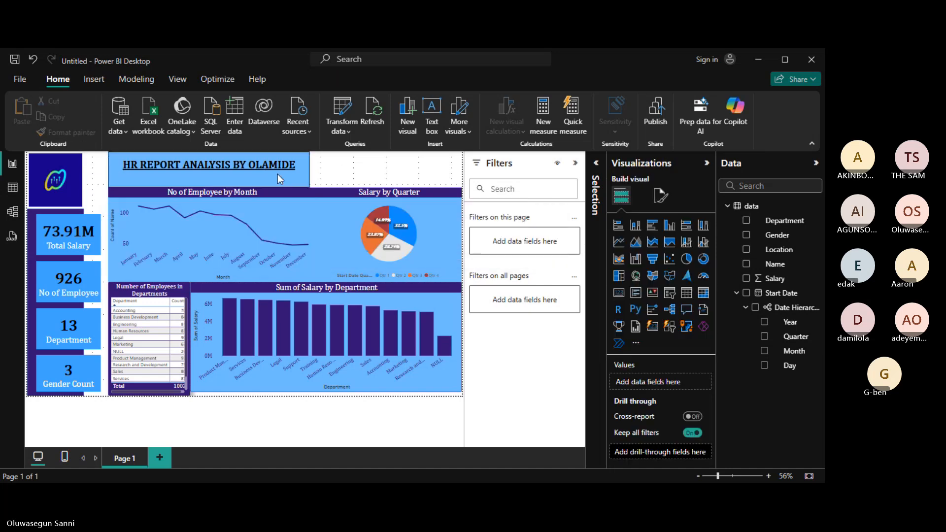
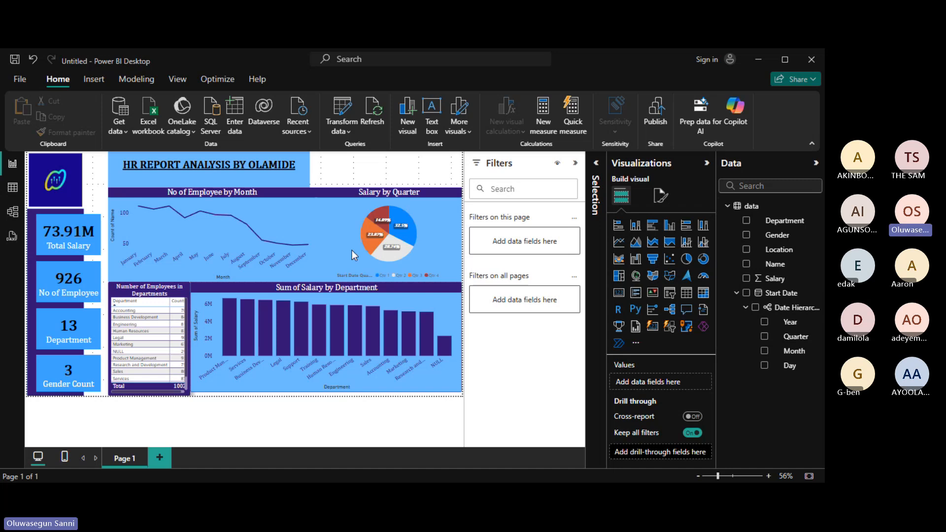
# Add a Department slicer listing every department, from Accounting through Research and Development.
pyautogui.click(747, 220)
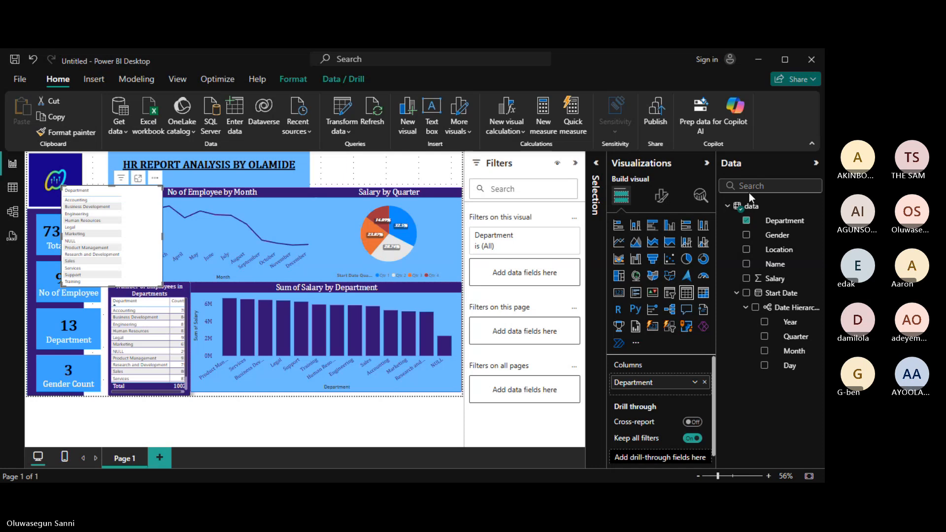
pyautogui.click(671, 295)
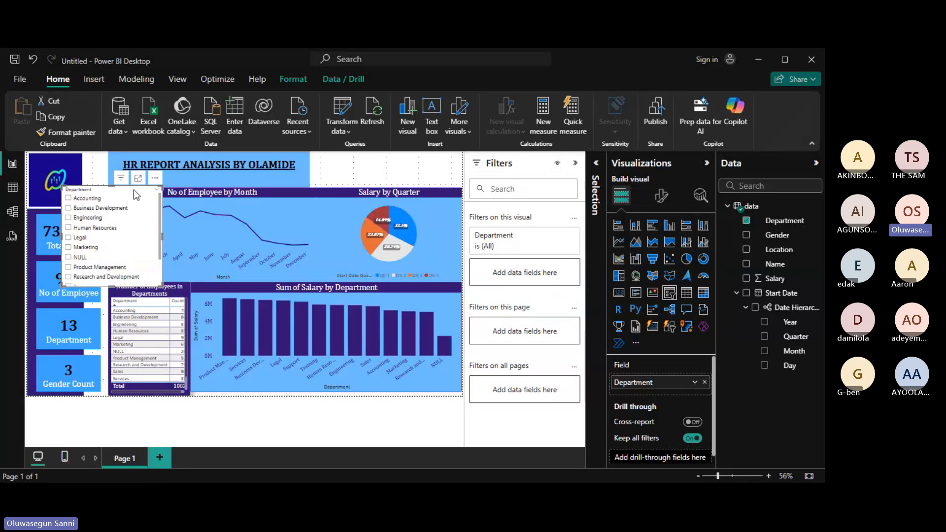
# Move the Department slicer beside the report title and bring up its Slicer settings.
pyautogui.moveTo(137, 191); pyautogui.dragTo(387, 159)
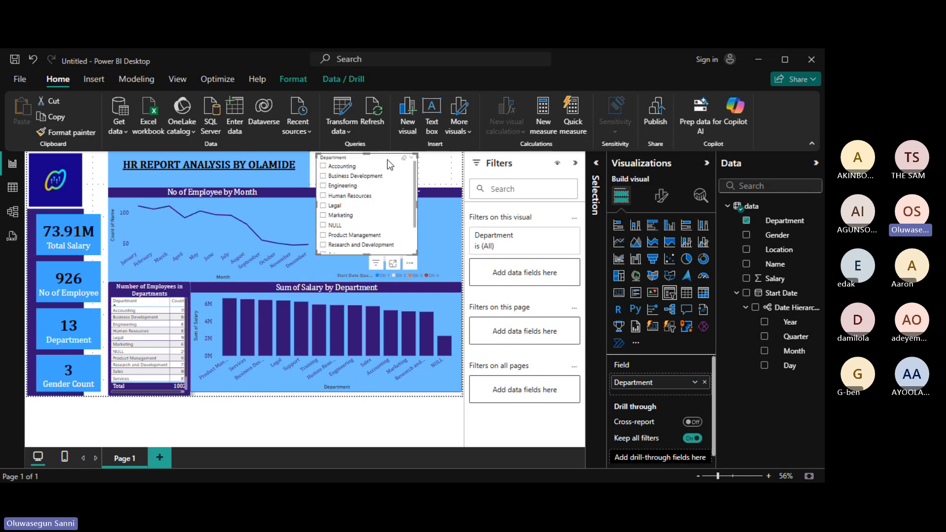
pyautogui.click(663, 197)
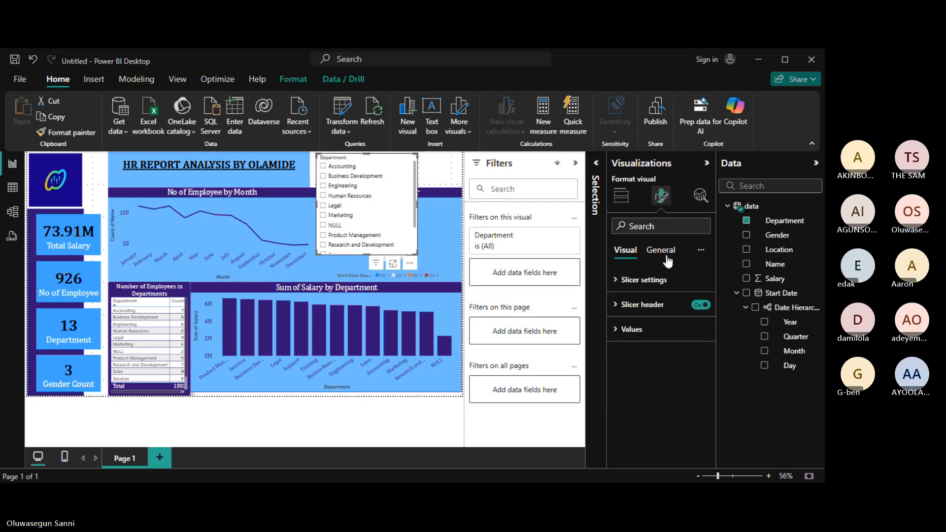
pyautogui.click(615, 281)
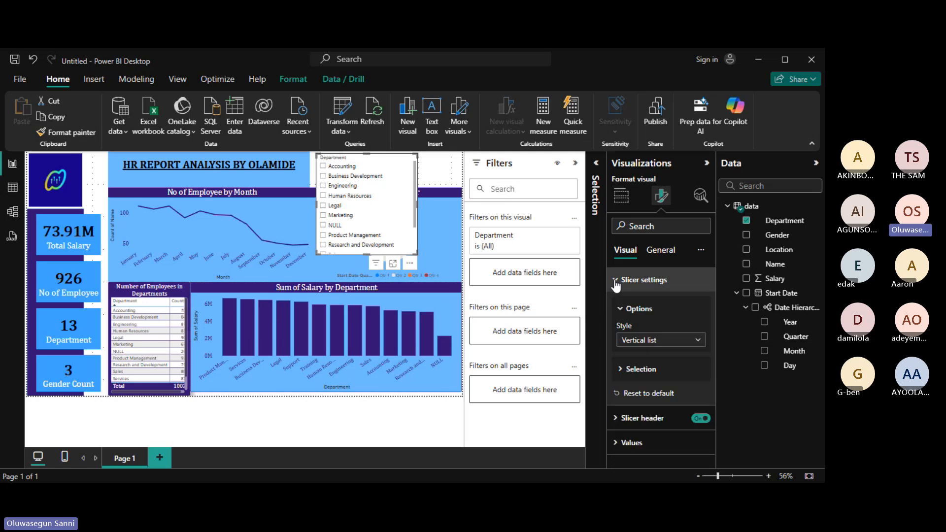
# Switch the slicer to Dropdown style, then shorten and widen it above the pie chart.
pyautogui.click(698, 341)
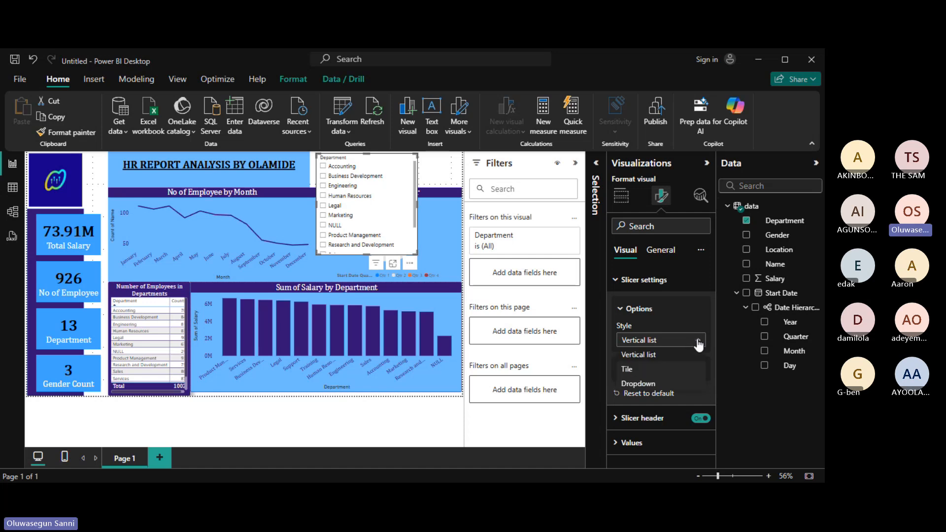
pyautogui.click(645, 381)
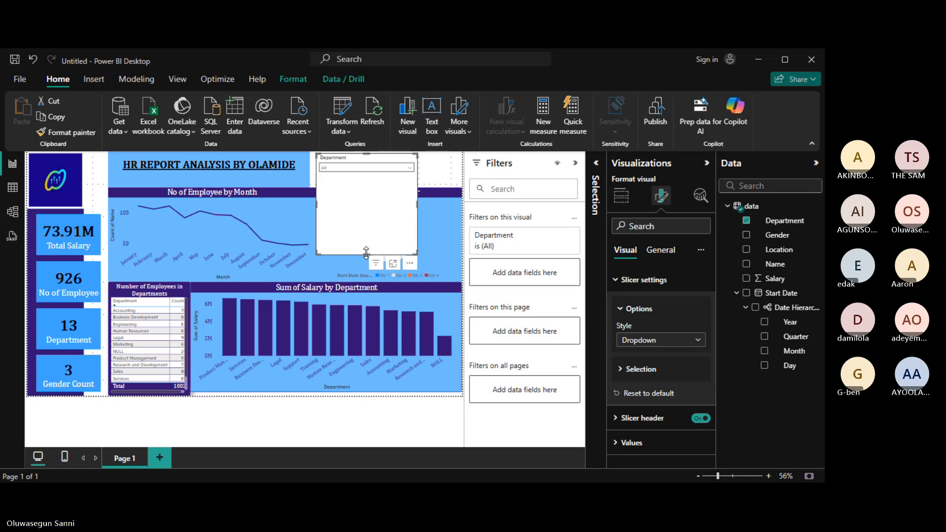
pyautogui.moveTo(366, 253); pyautogui.dragTo(351, 188)
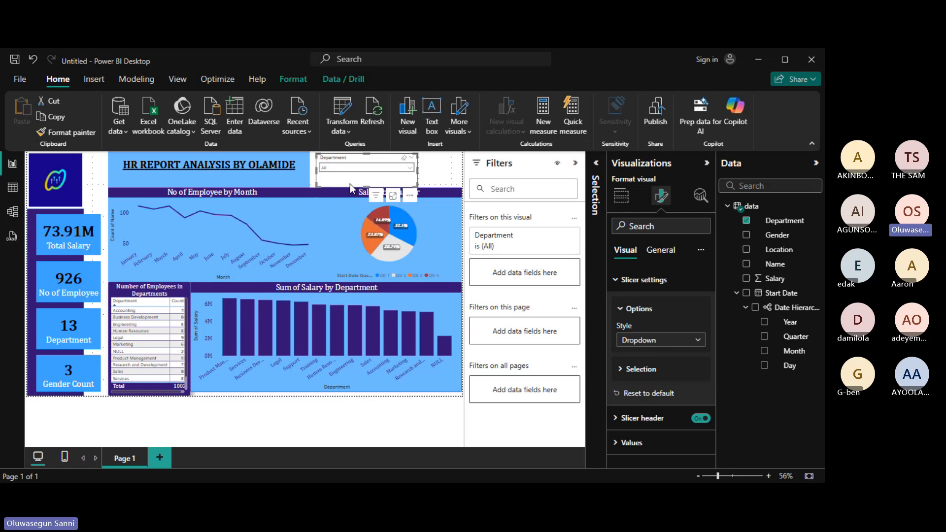
pyautogui.click(413, 170)
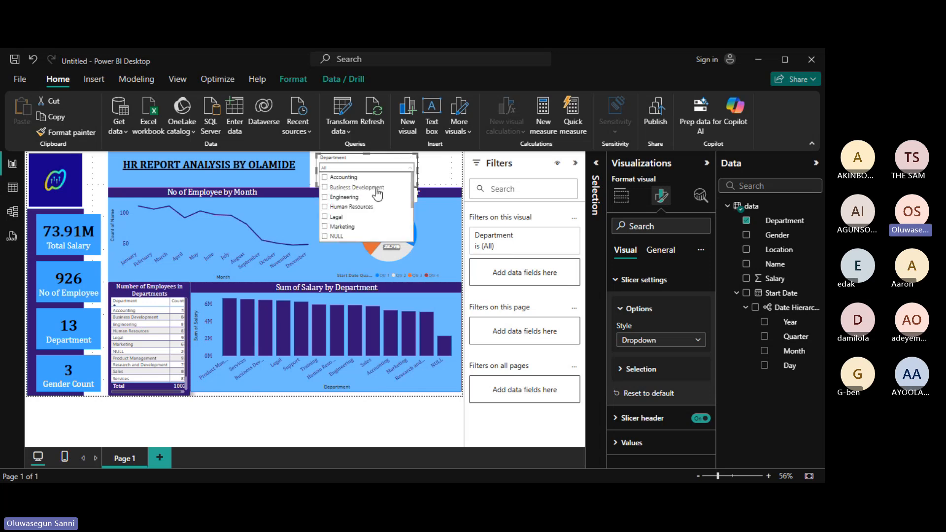
pyautogui.click(413, 168)
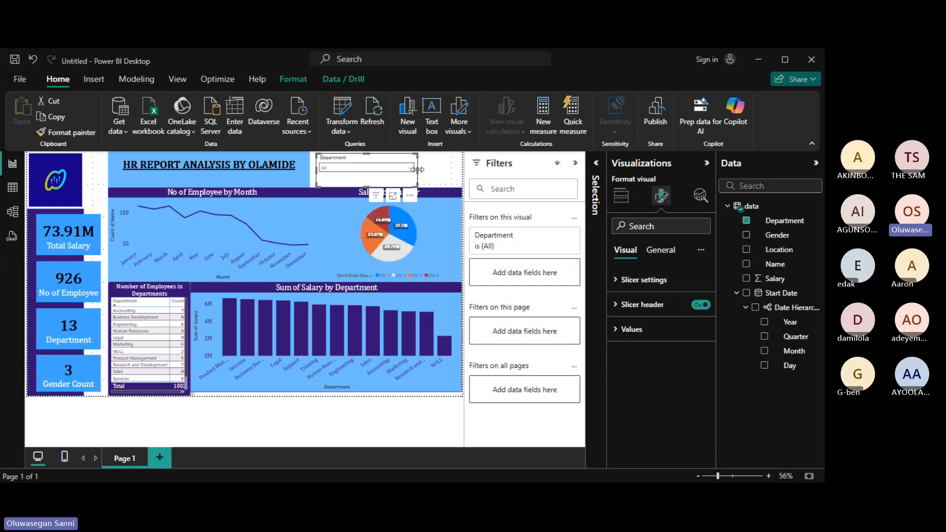
pyautogui.moveTo(418, 168); pyautogui.dragTo(461, 168)
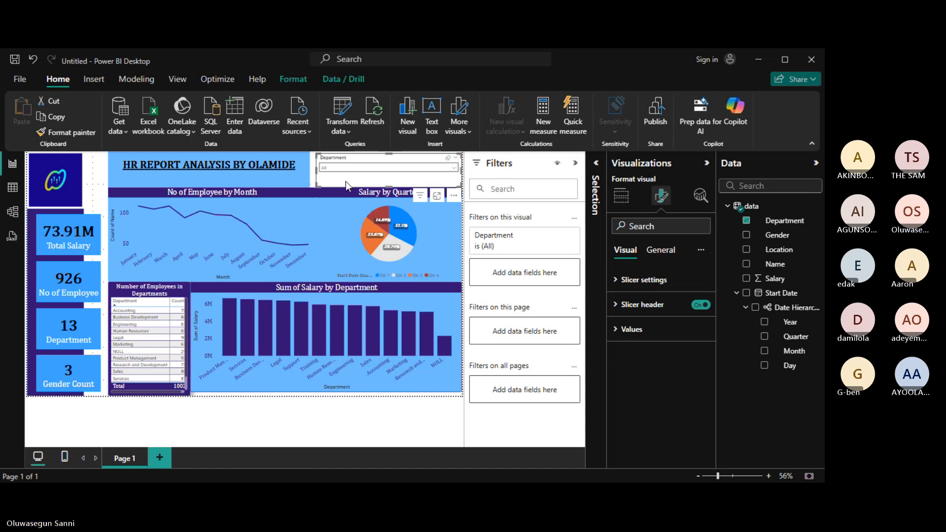
# Widen the slicer slightly and set its value text to Cambria at size 14.
pyautogui.moveTo(316, 172); pyautogui.dragTo(311, 172)
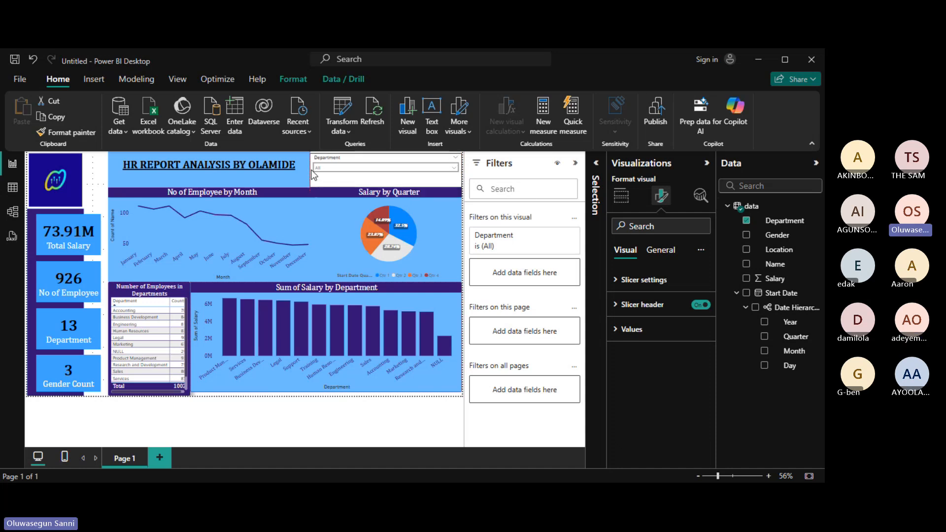
pyautogui.click(617, 333)
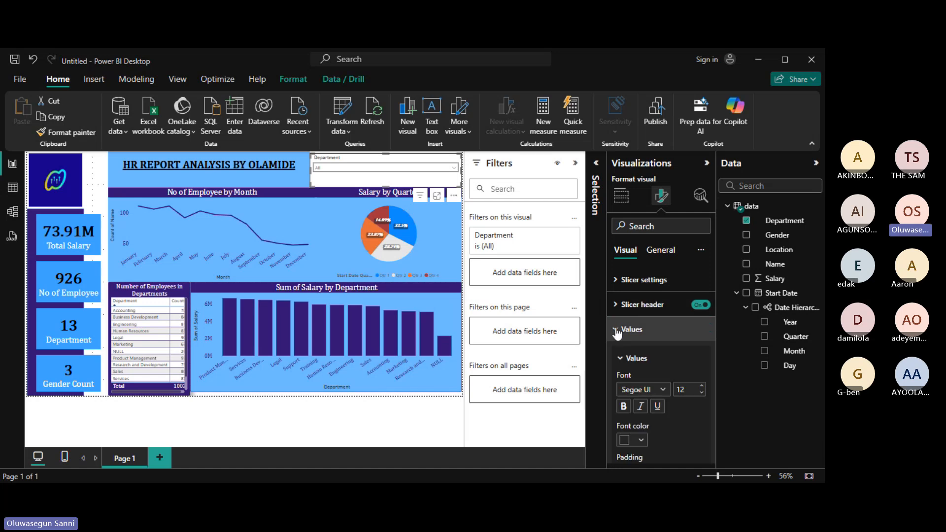
pyautogui.click(663, 390)
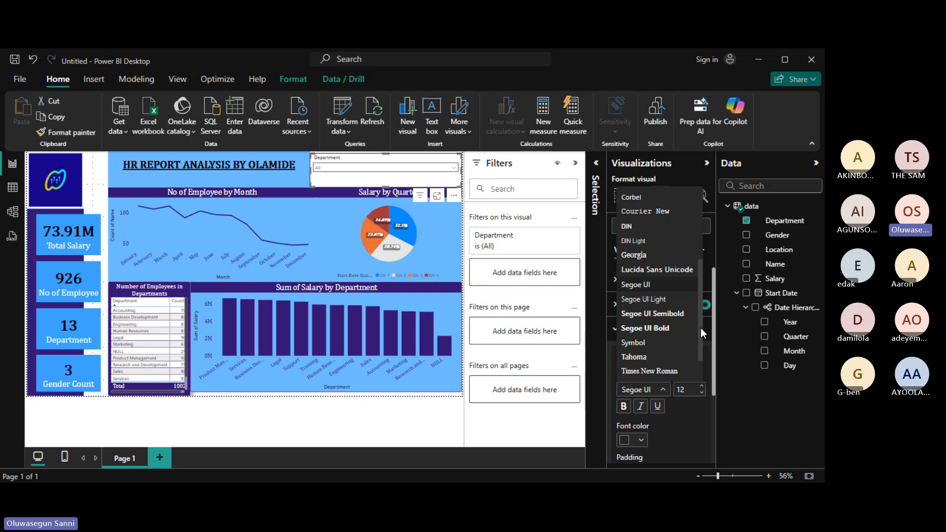
pyautogui.moveTo(702, 313); pyautogui.dragTo(699, 286)
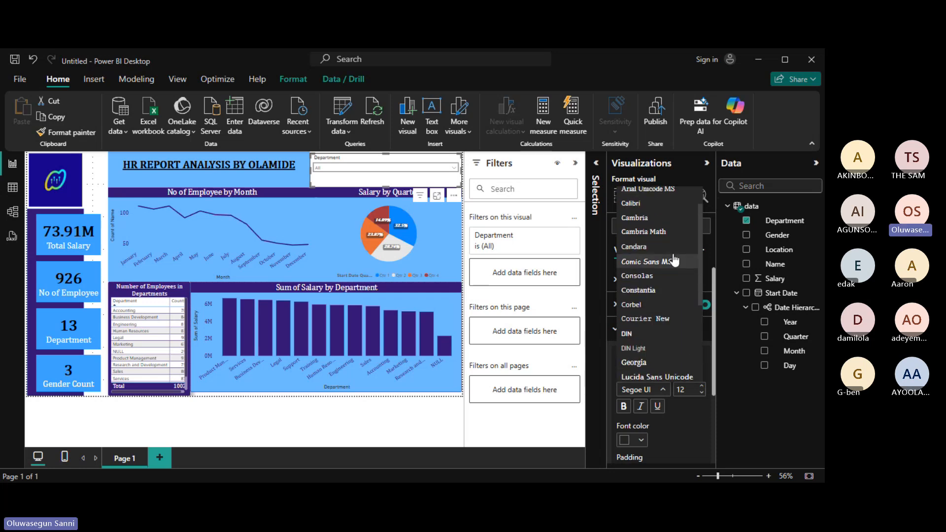
pyautogui.click(649, 231)
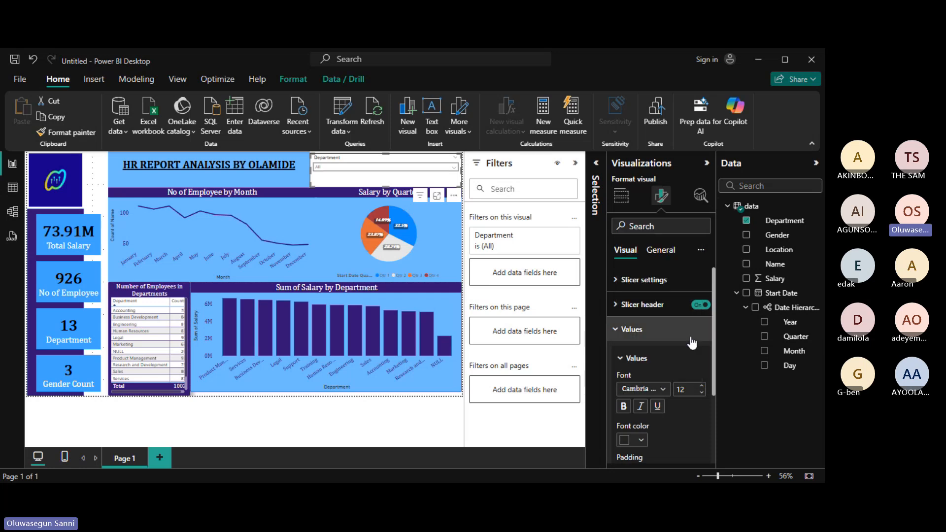
pyautogui.click(702, 387)
pyautogui.click(702, 386)
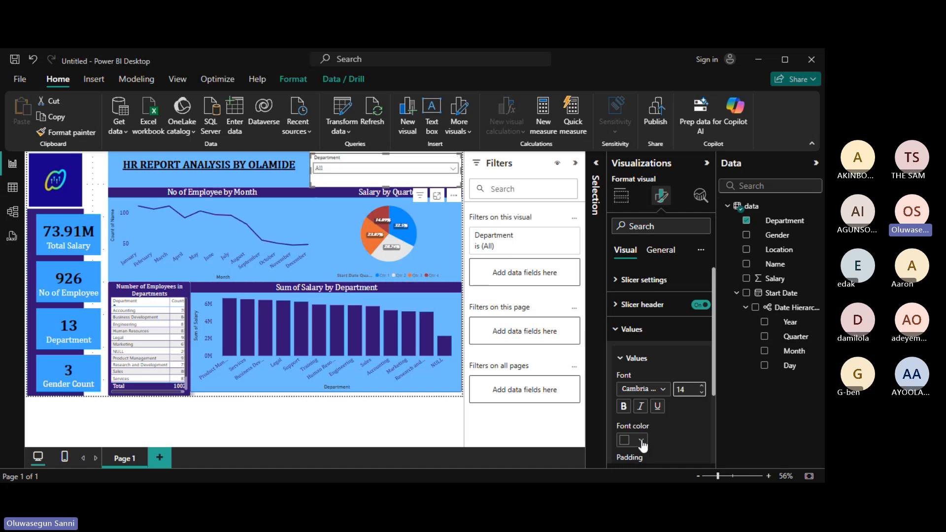
pyautogui.moveTo(713, 362); pyautogui.dragTo(721, 389)
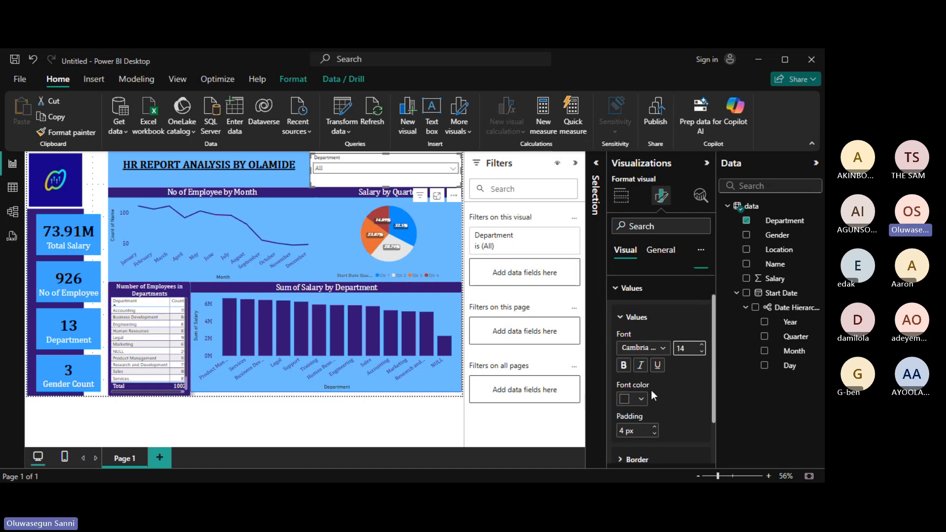
pyautogui.moveTo(714, 379); pyautogui.dragTo(713, 343)
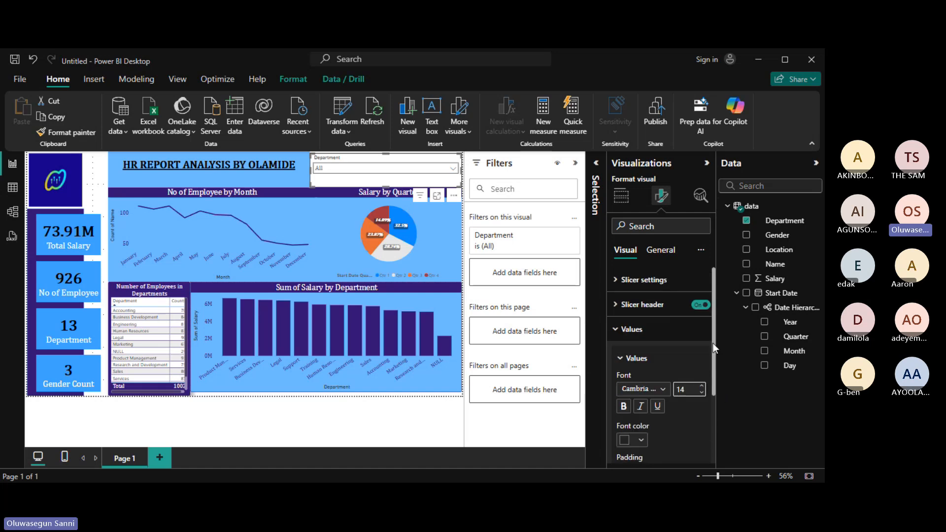
pyautogui.click(660, 251)
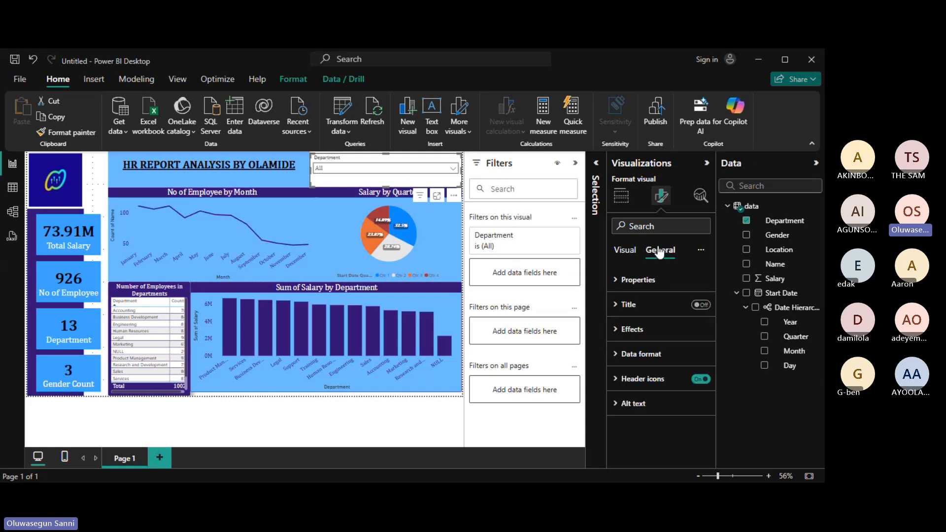
pyautogui.click(616, 331)
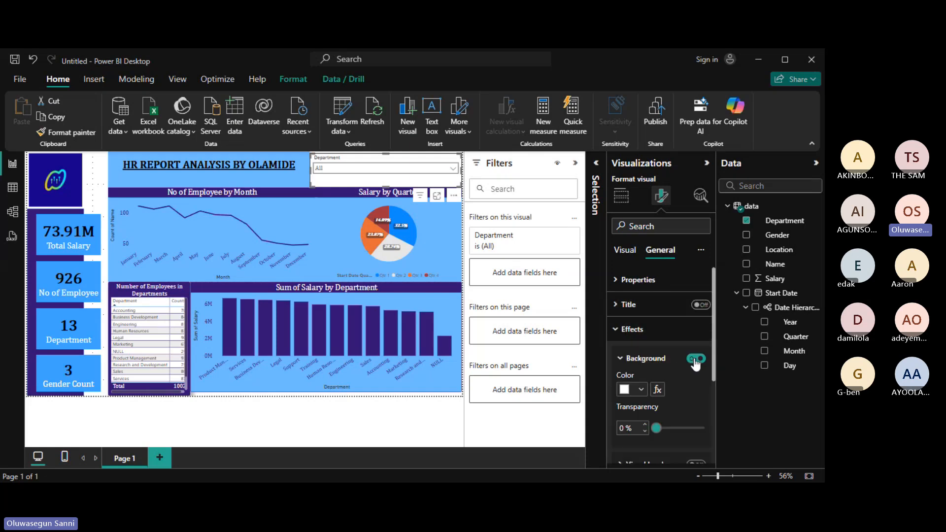
# Give the Department slicer a light-blue background.
pyautogui.moveTo(714, 353); pyautogui.dragTo(714, 387)
pyautogui.click(640, 328)
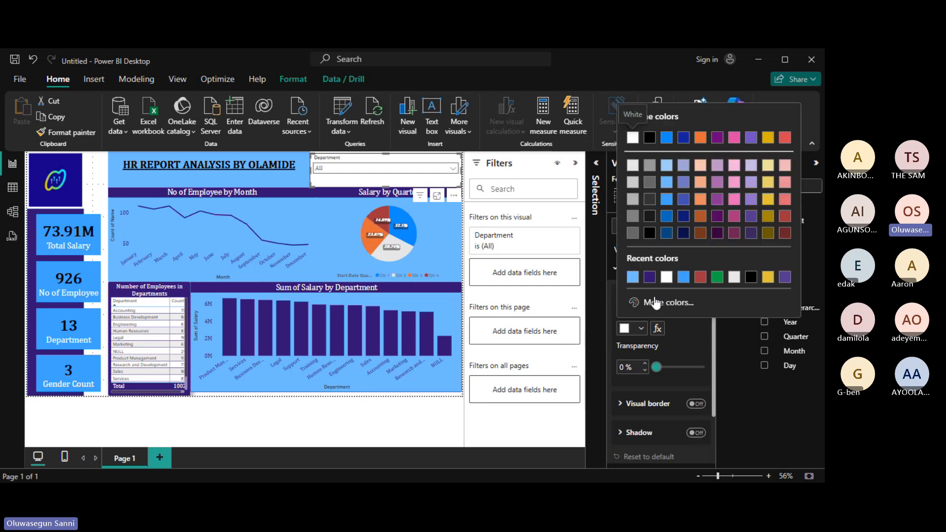
pyautogui.click(632, 277)
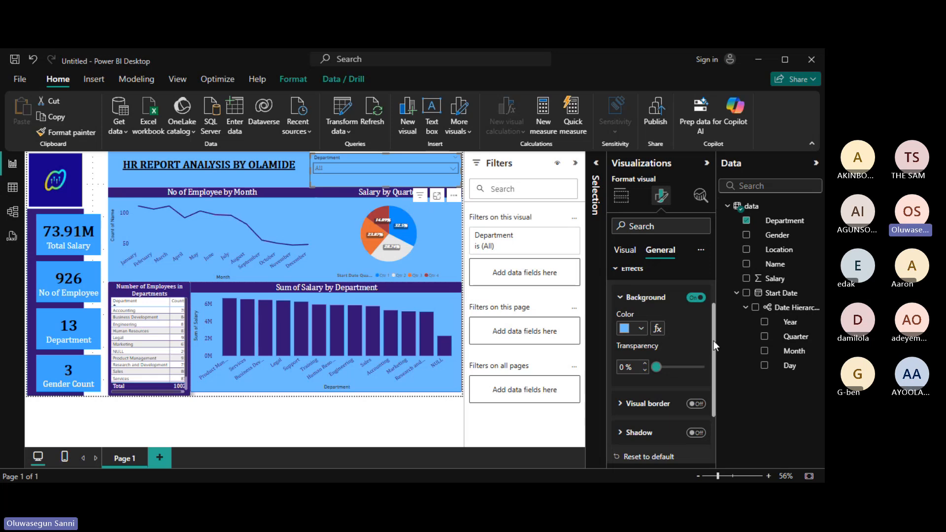
# Add a dark purple border, a shadow, and 6 px rounded corners to the slicer.
pyautogui.click(695, 404)
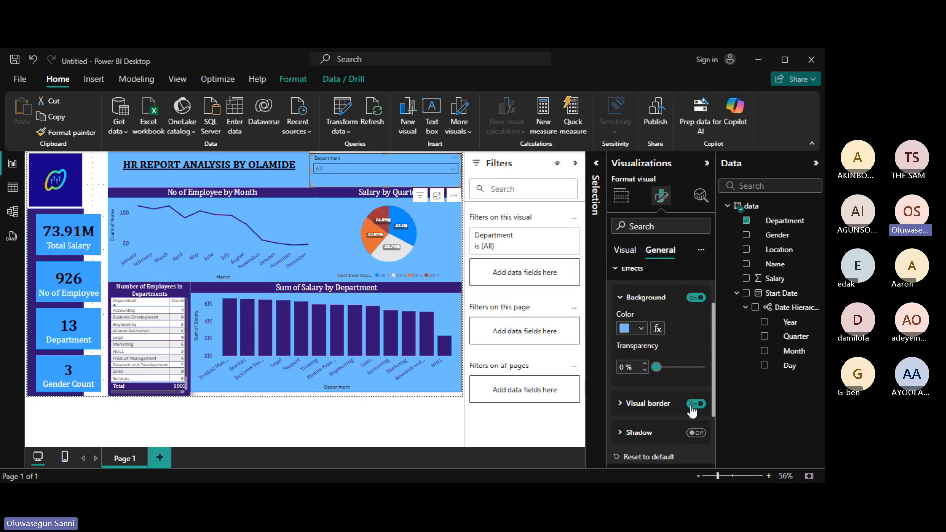
pyautogui.click(622, 405)
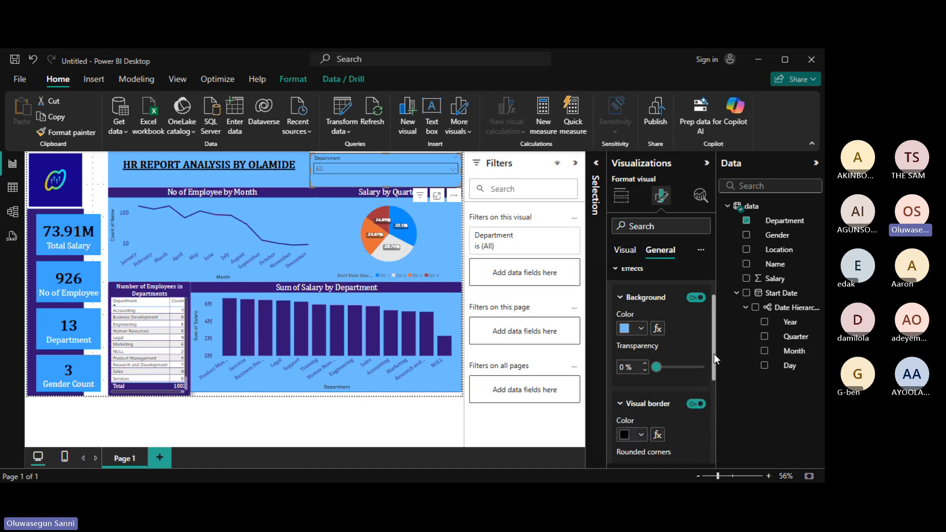
pyautogui.moveTo(714, 354); pyautogui.dragTo(720, 395)
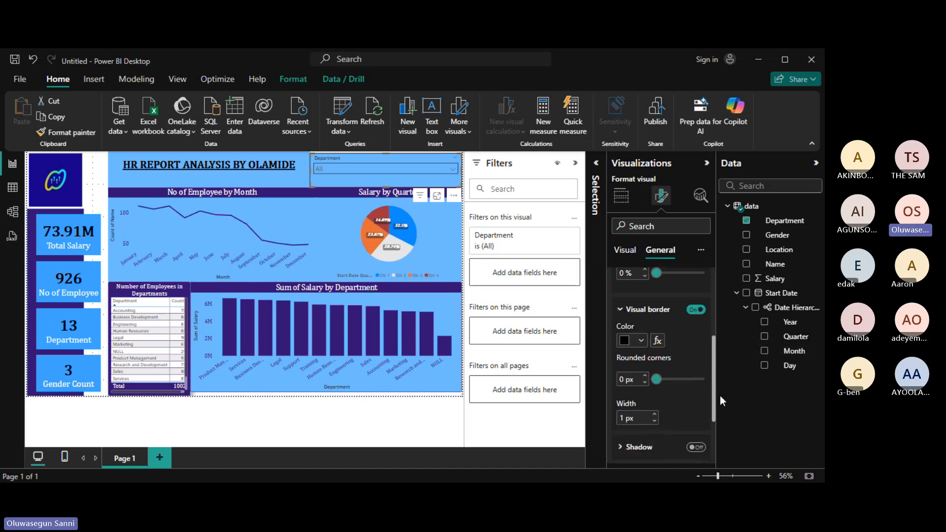
pyautogui.click(640, 343)
pyautogui.click(649, 290)
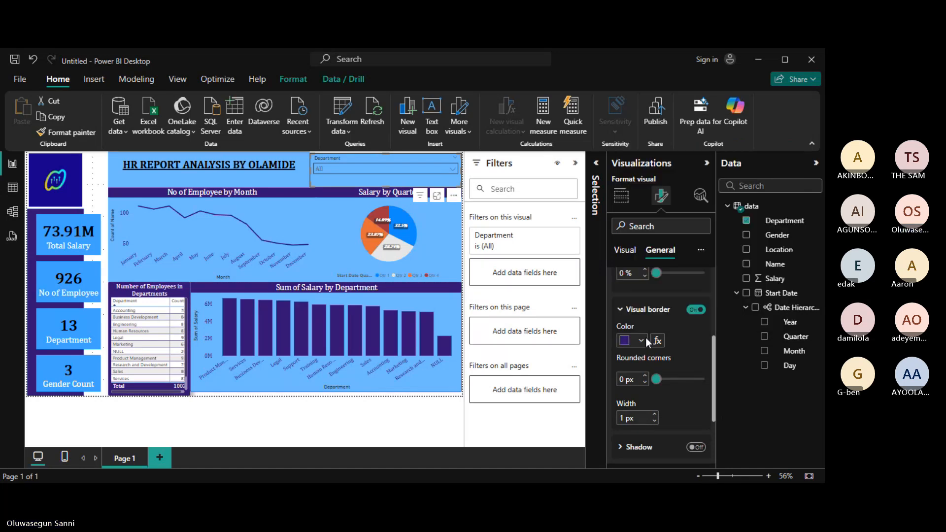
pyautogui.click(696, 446)
pyautogui.moveTo(711, 391)
pyautogui.mouseDown()
pyautogui.moveTo(709, 368)
pyautogui.moveTo(709, 382)
pyautogui.mouseUp()
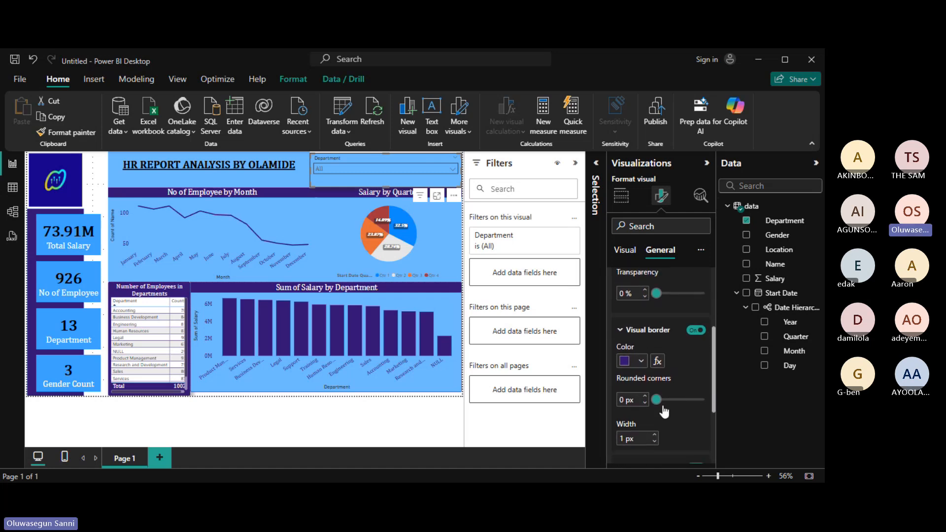
pyautogui.moveTo(657, 400); pyautogui.dragTo(666, 401)
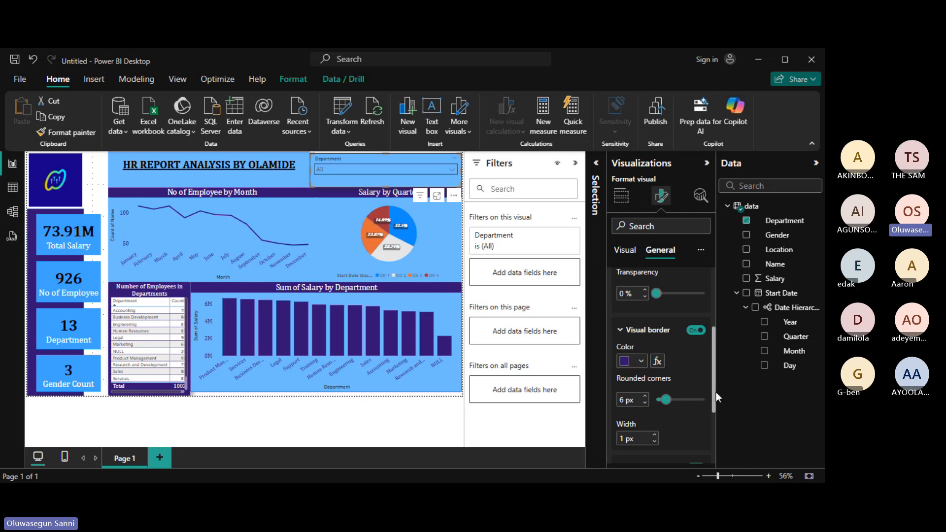
pyautogui.moveTo(714, 390); pyautogui.dragTo(715, 329)
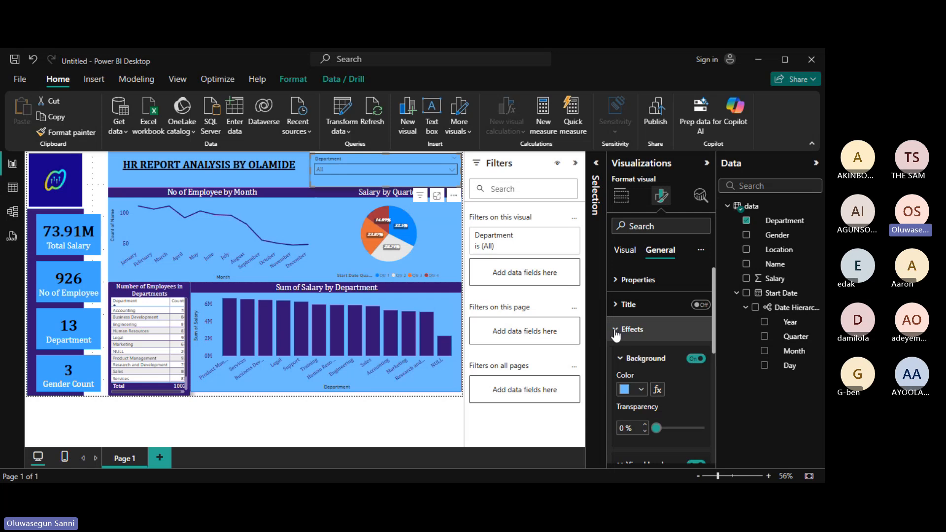
# Move from the slicer's effects and title settings to its Visual options, showing Slicer settings and Values.
pyautogui.click(616, 331)
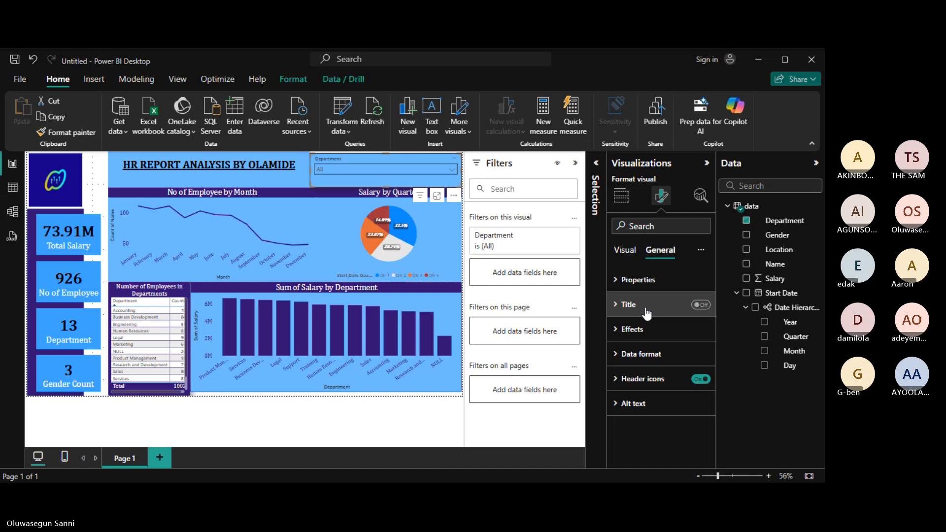
pyautogui.click(616, 307)
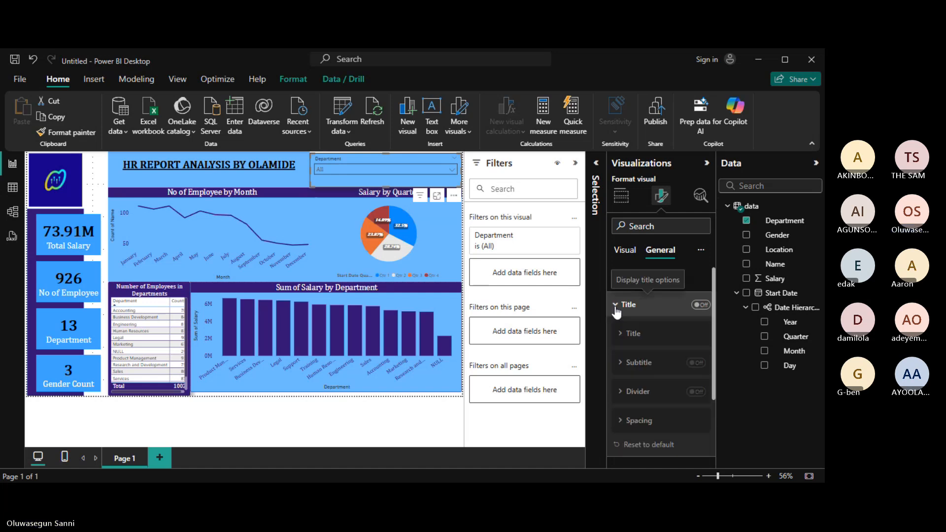
pyautogui.click(616, 307)
pyautogui.click(616, 307)
pyautogui.click(616, 307)
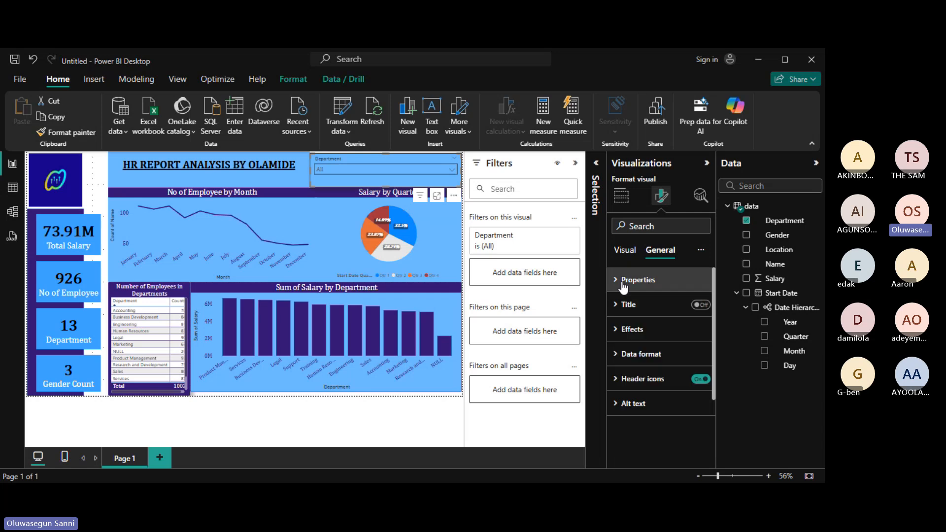
pyautogui.click(624, 252)
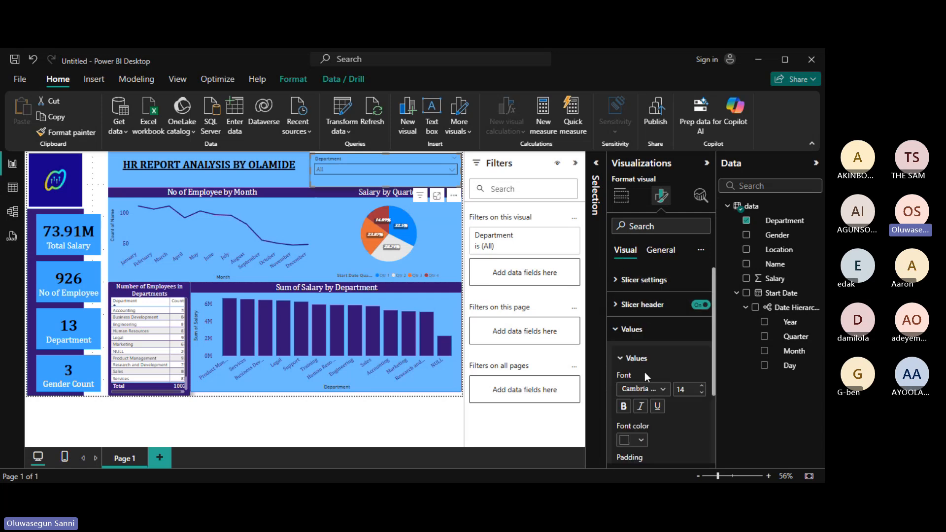
pyautogui.click(641, 442)
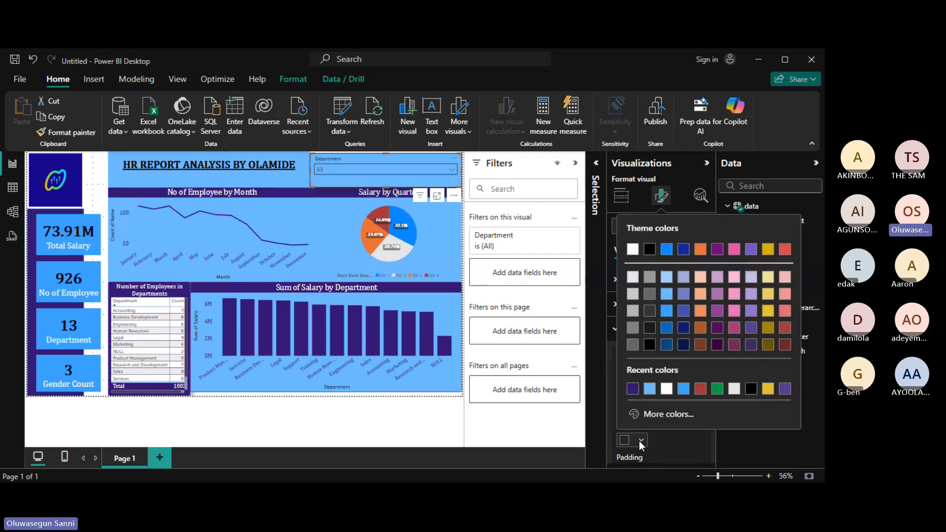
pyautogui.click(632, 390)
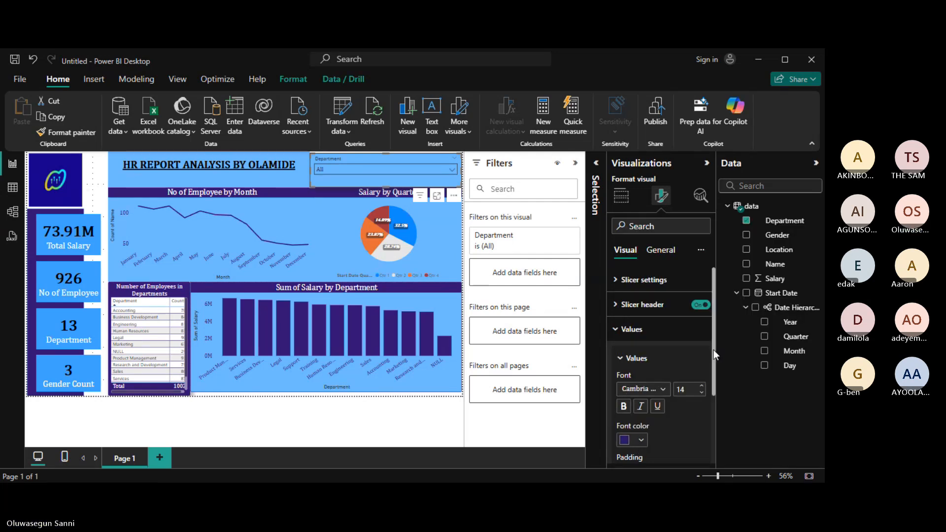
pyautogui.moveTo(714, 350); pyautogui.dragTo(726, 421)
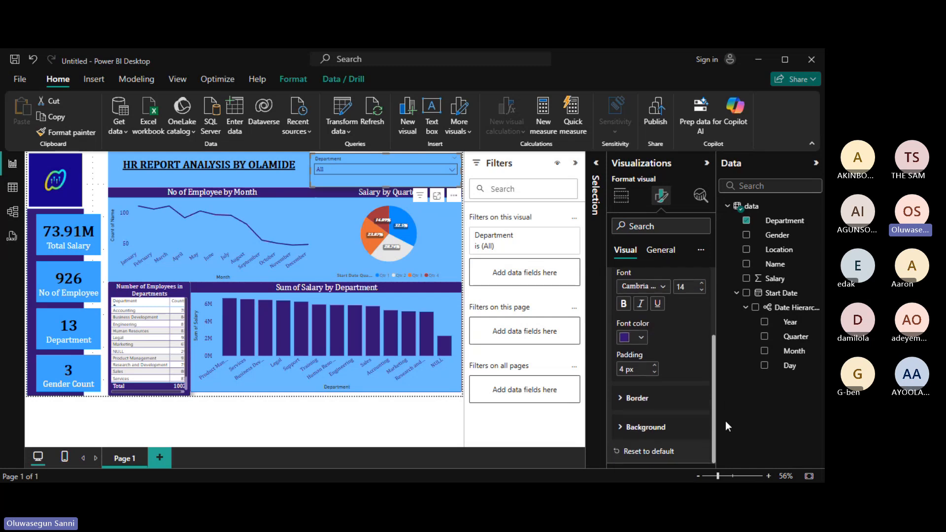
pyautogui.click(625, 431)
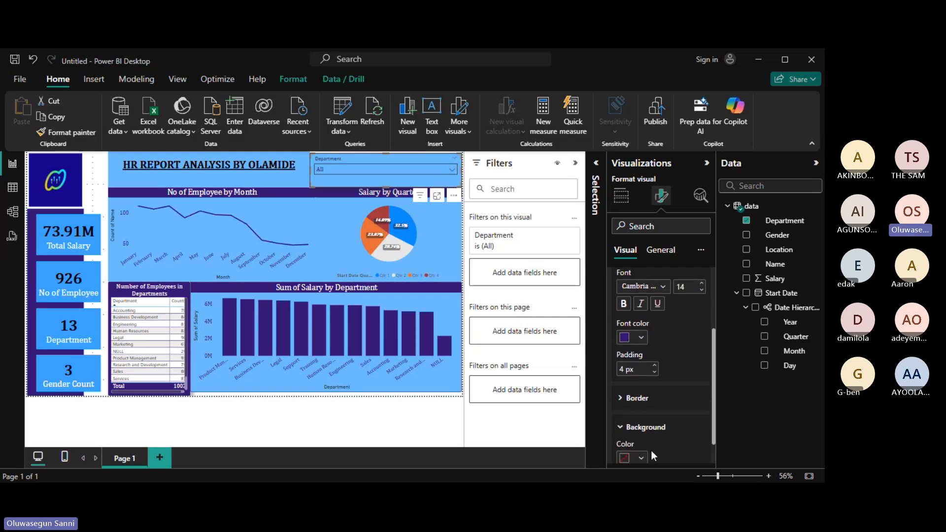
pyautogui.scroll(-1, 714, 404)
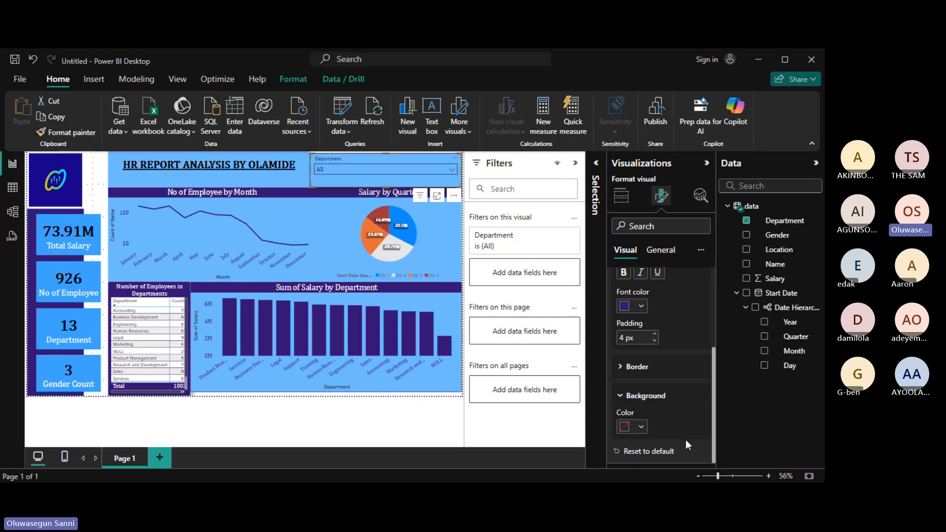
pyautogui.click(642, 427)
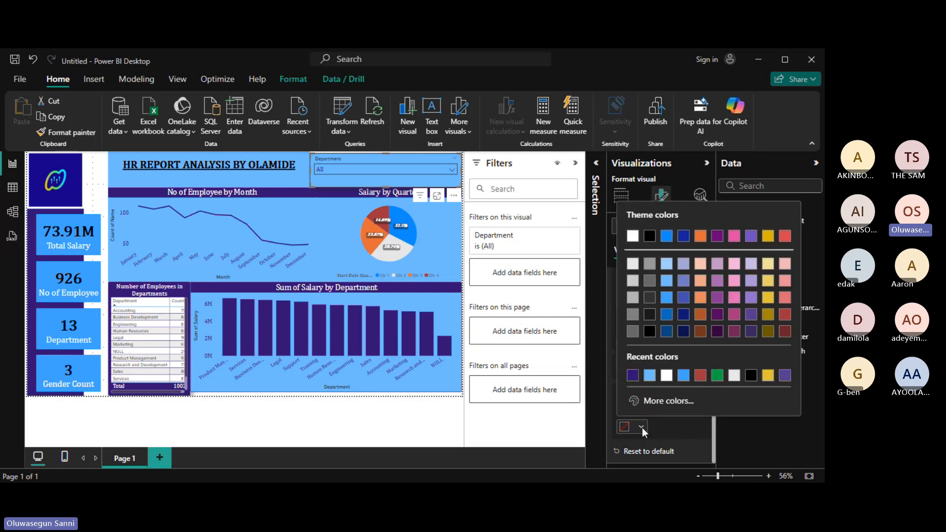
pyautogui.click(634, 376)
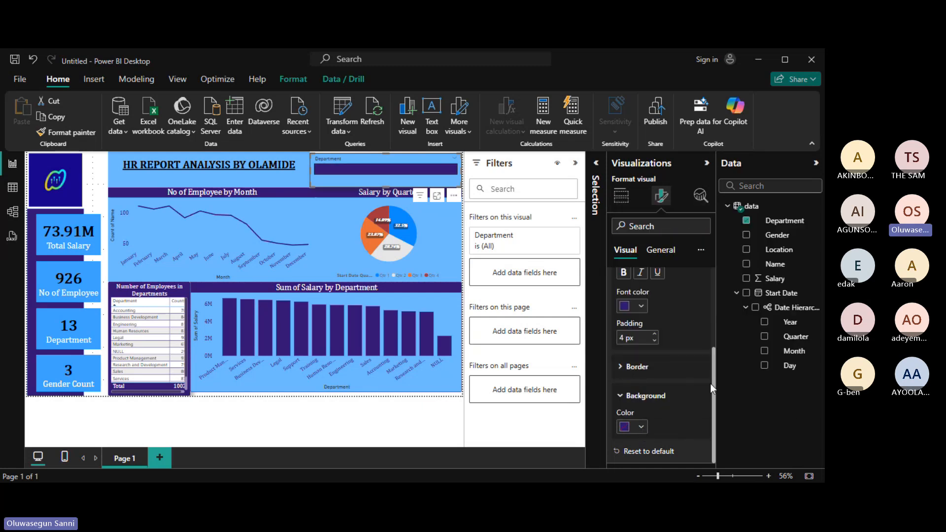
pyautogui.click(639, 305)
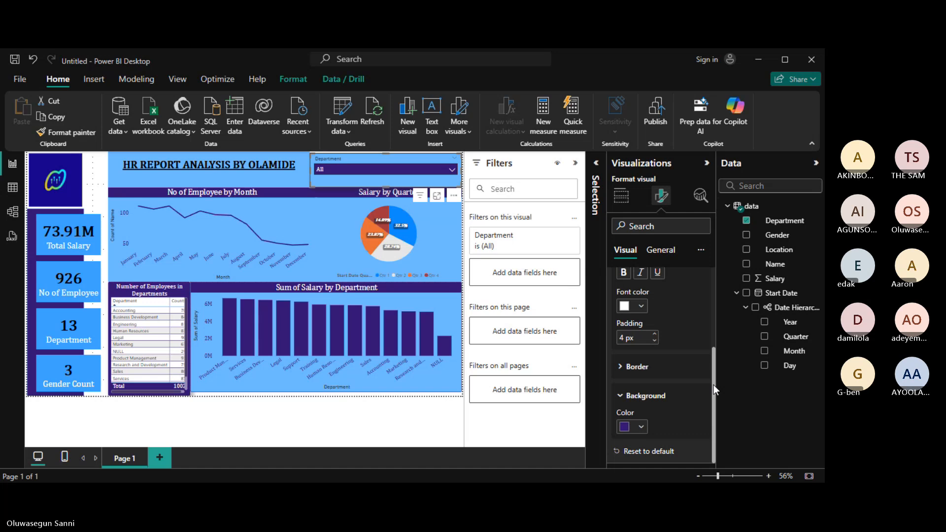
pyautogui.scroll(3, 713, 385)
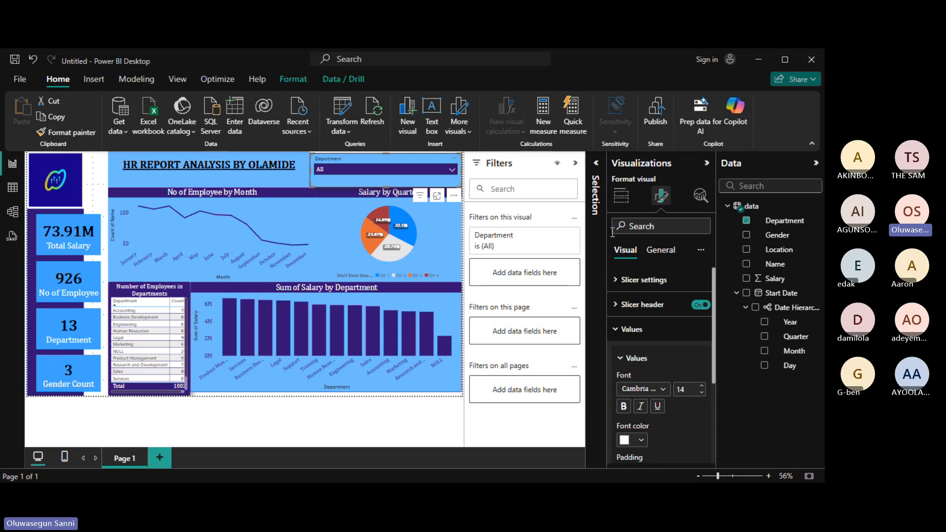
pyautogui.moveTo(409, 237)
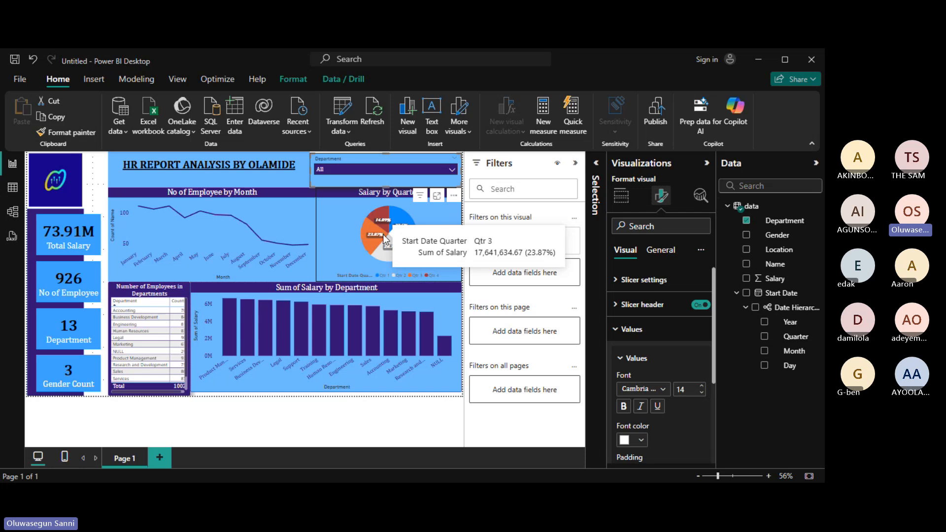
# Filter the dashboard with the slicer, trying Human Resources, then settling on Legal.
pyautogui.click(452, 171)
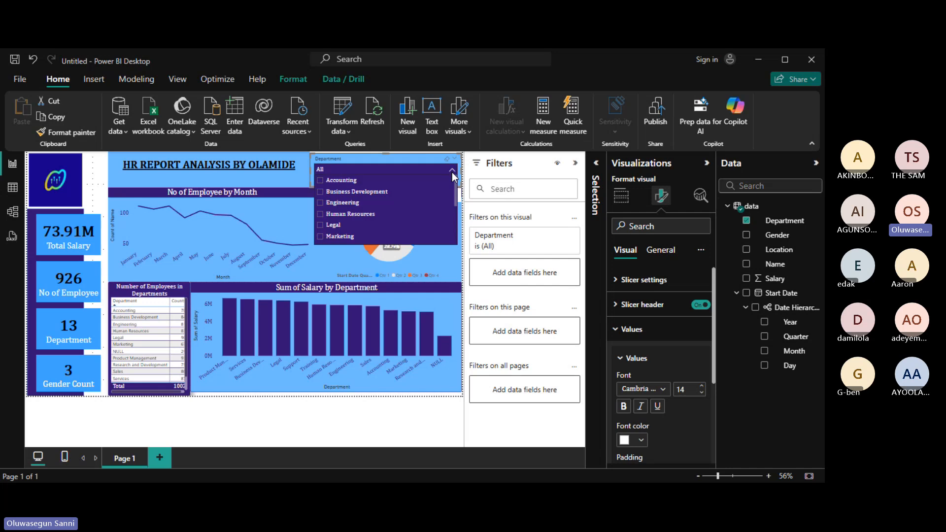
pyautogui.click(321, 216)
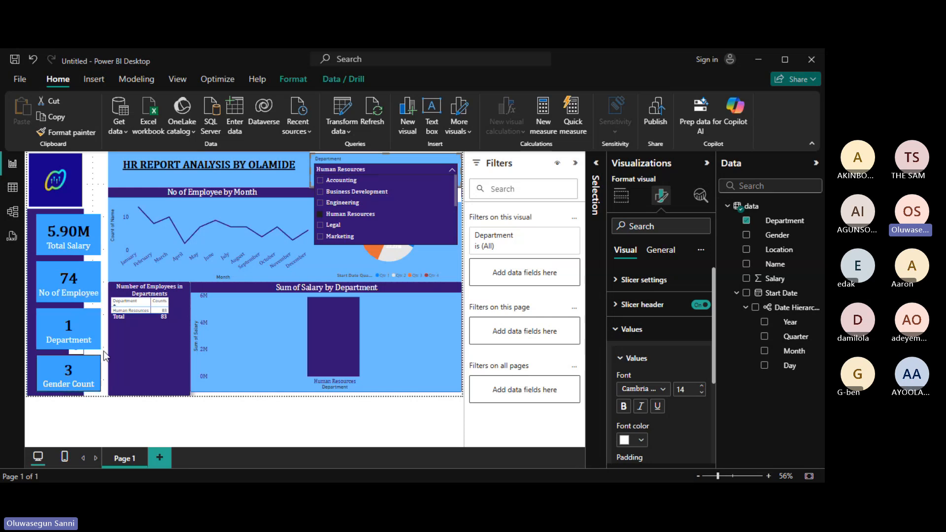
pyautogui.click(321, 226)
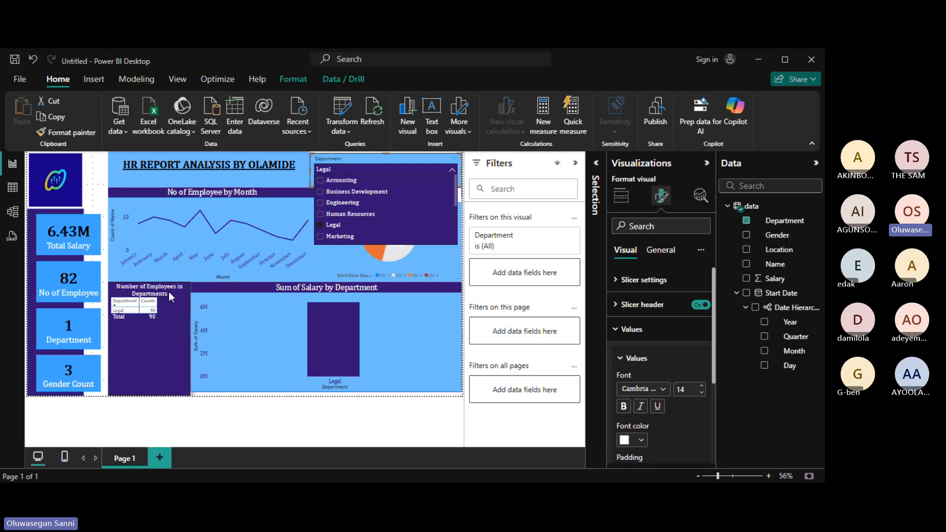
pyautogui.click(168, 309)
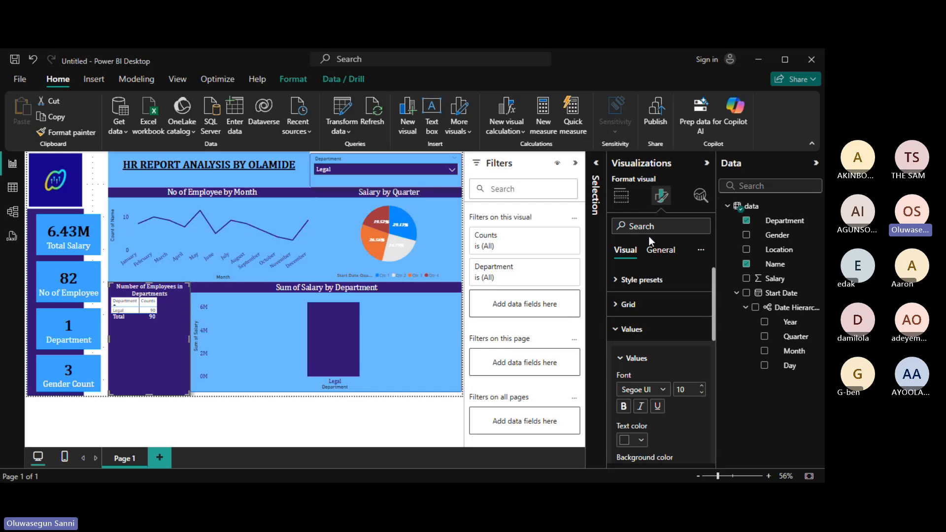
# Change the table's Counts field to Count (Distinct) so Legal's total becomes 82.
pyautogui.click(629, 202)
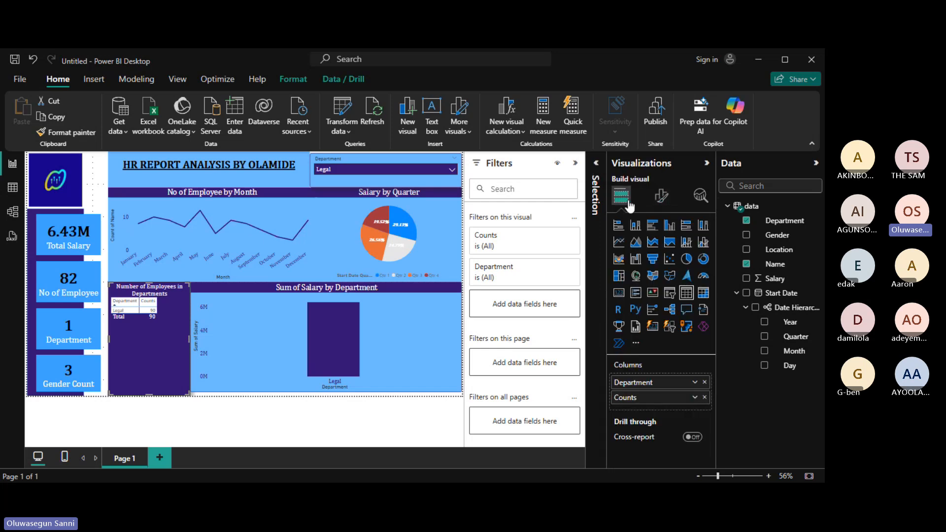
pyautogui.click(695, 398)
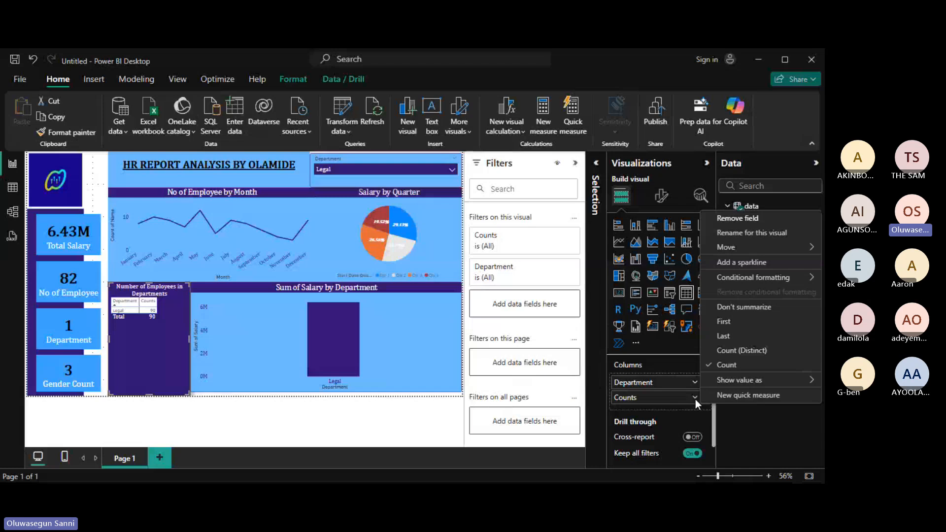
pyautogui.click(731, 352)
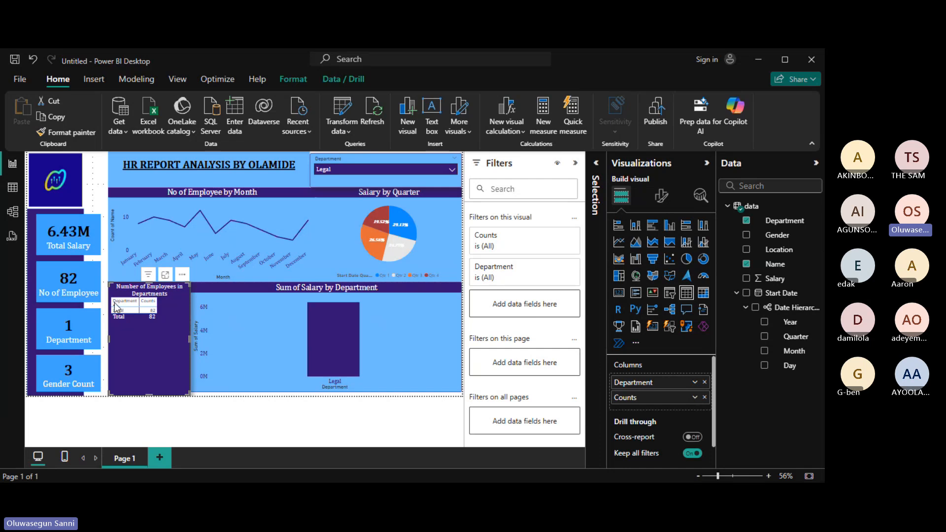
# Untick Legal in the Department slicer so it returns to All departments.
pyautogui.click(451, 171)
pyautogui.click(320, 225)
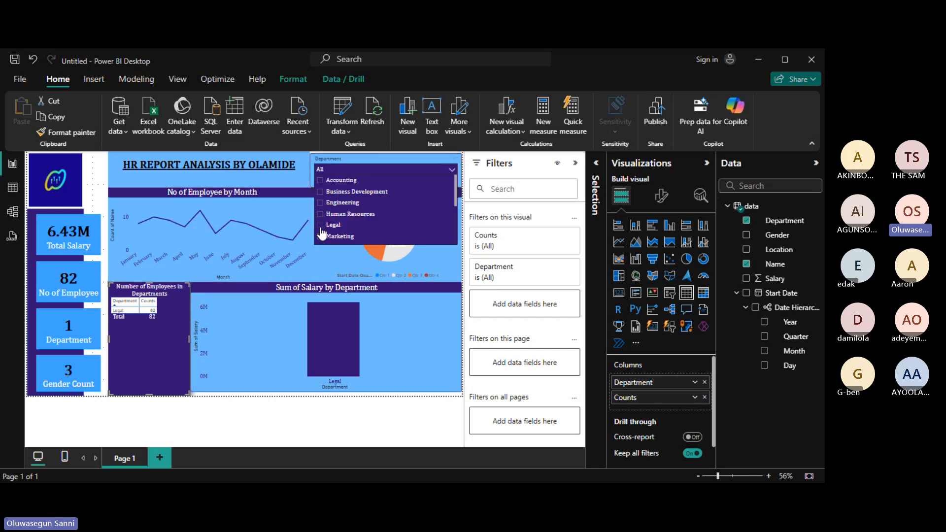
pyautogui.click(452, 169)
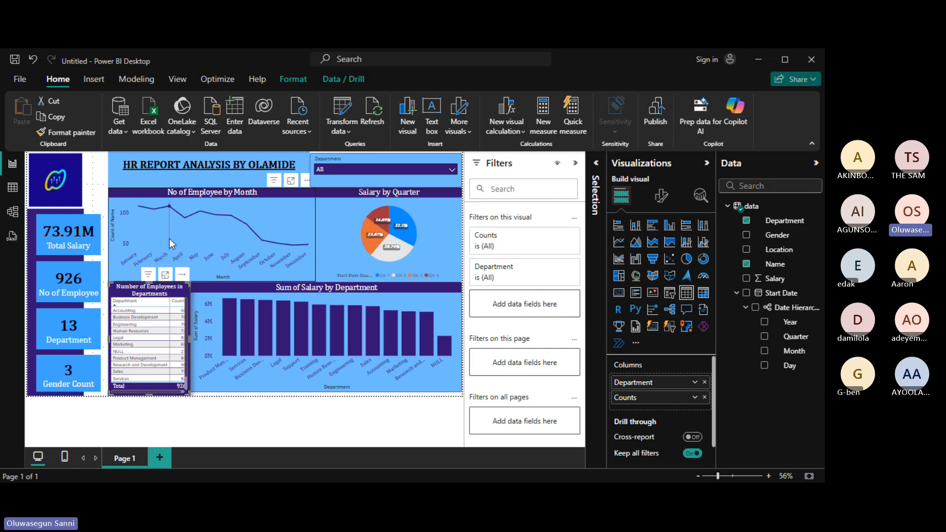
pyautogui.moveTo(169, 240)
# Show the No of Employee by Month chart in focus mode, reading counts from 111 in January to 49 in December.
pyautogui.click(291, 181)
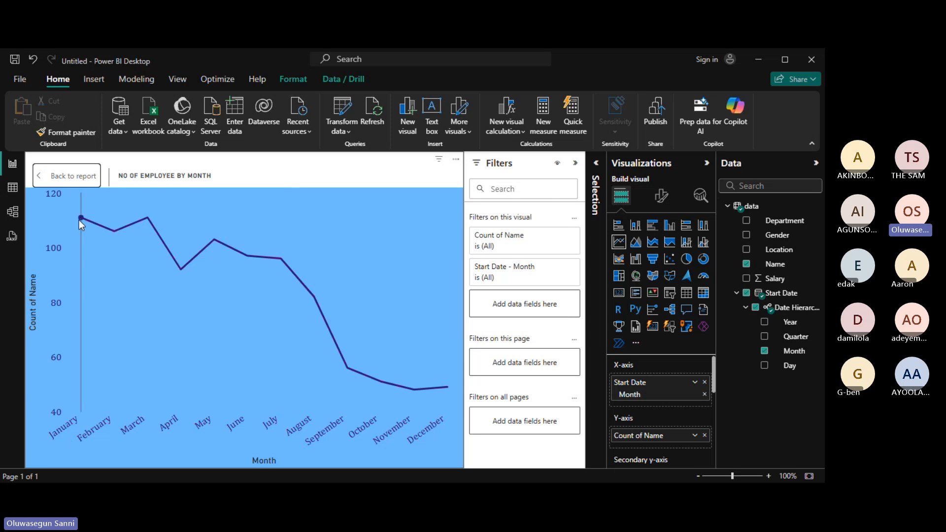
pyautogui.moveTo(81, 220)
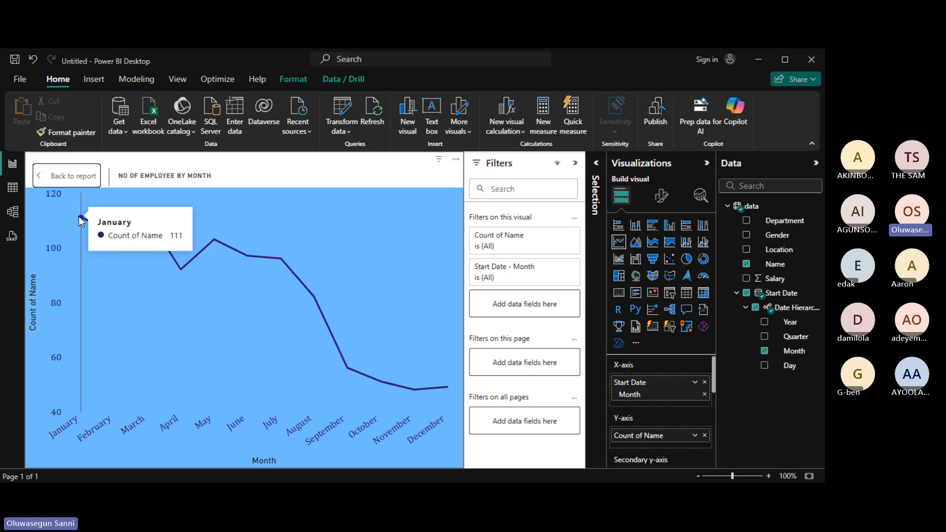
pyautogui.moveTo(118, 235)
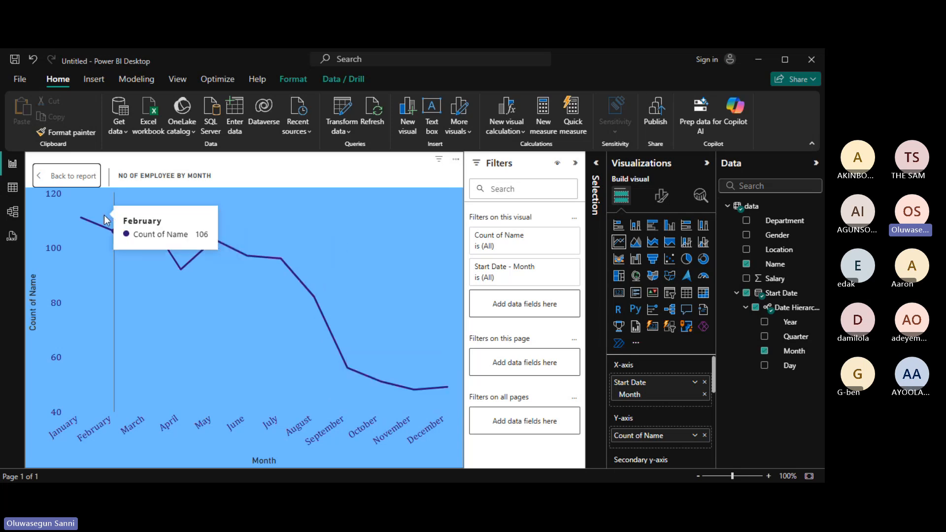
# Try the monthly employee chart as an area chart, revert to a line chart, and return to the full report page.
pyautogui.click(636, 245)
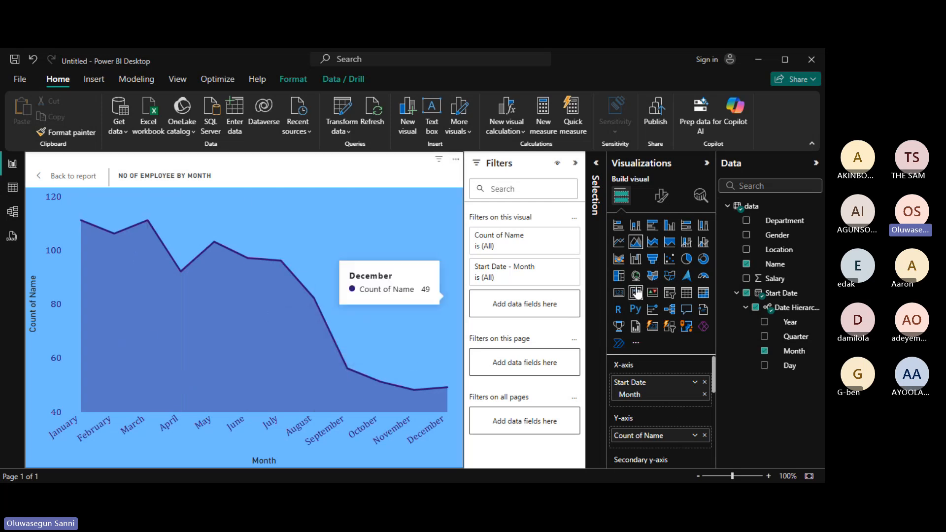
pyautogui.click(621, 244)
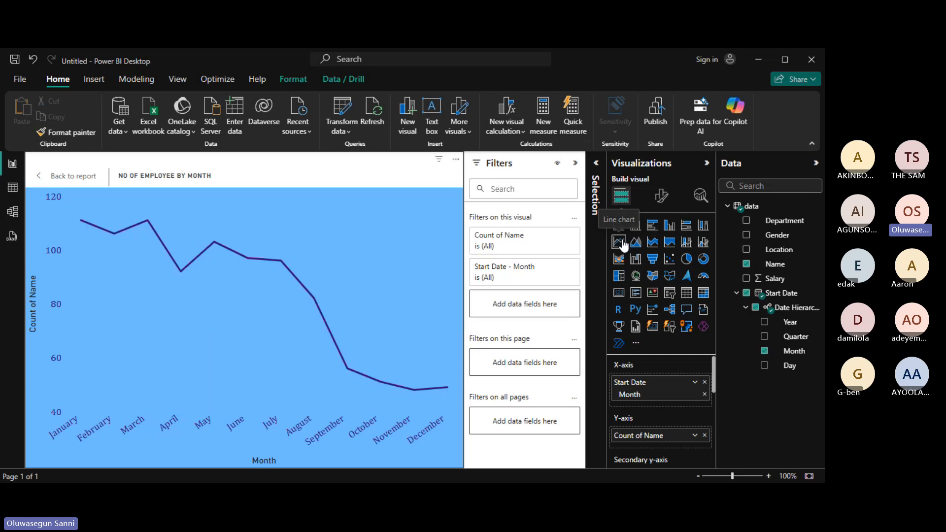
pyautogui.click(59, 177)
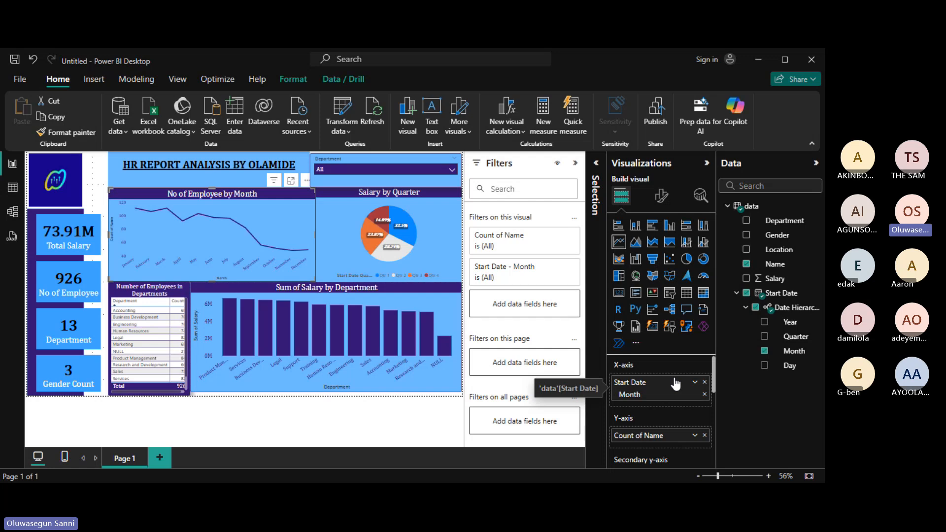
# Show the Format visual options for the No of Employee by Month line chart.
pyautogui.click(661, 196)
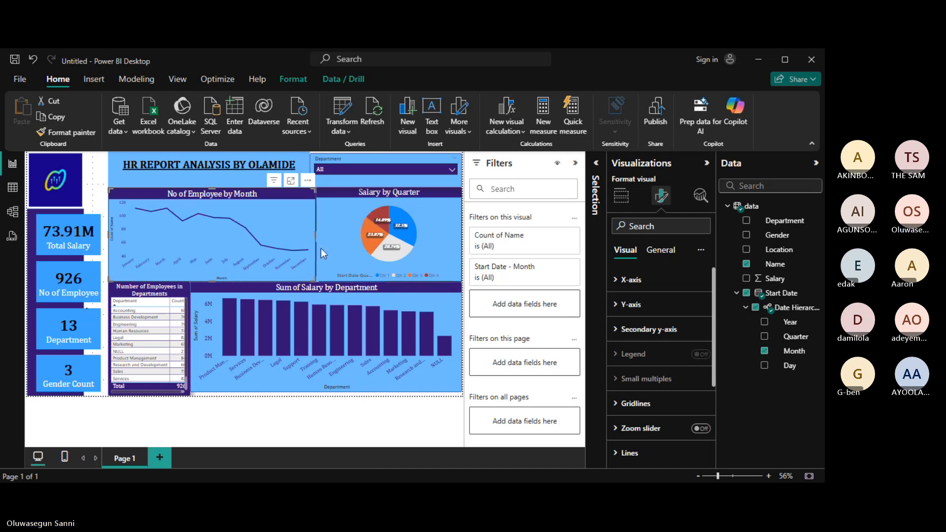
# Select the Salary by Quarter pie chart and show its General formatting options.
pyautogui.click(343, 225)
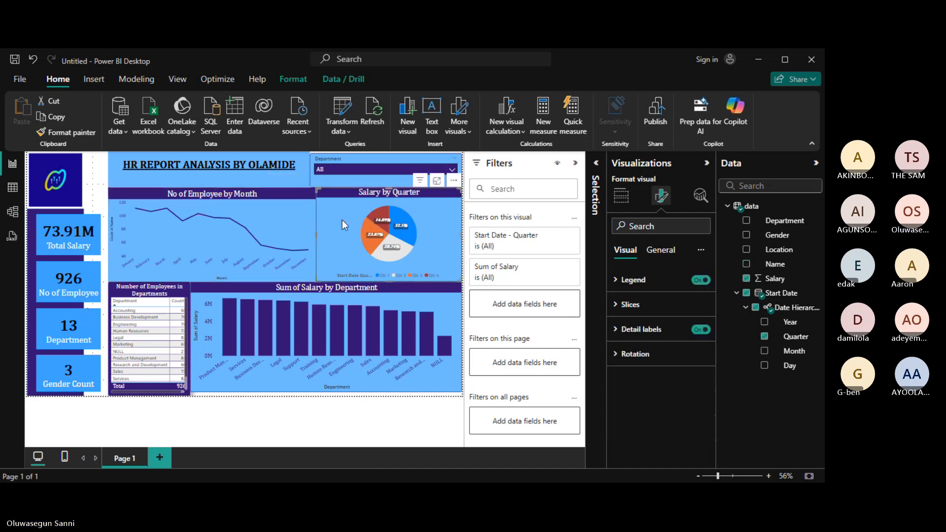
pyautogui.click(660, 251)
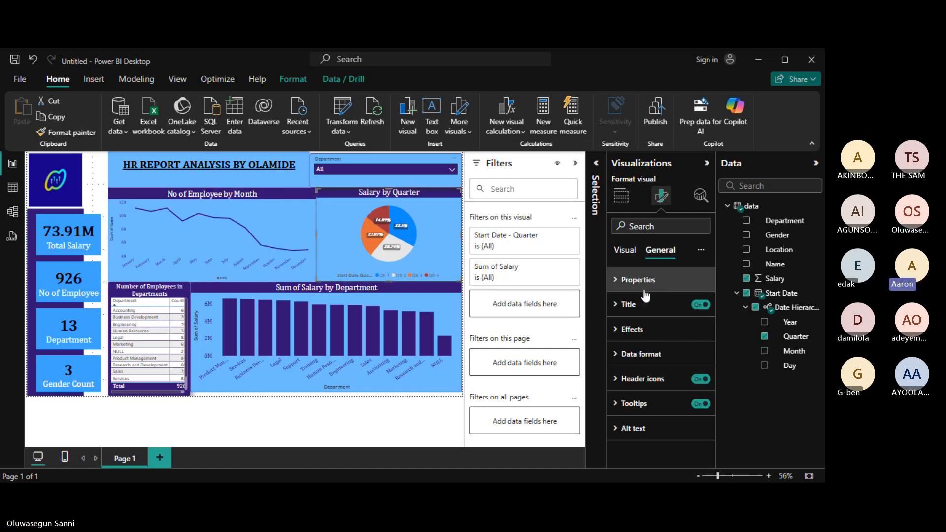
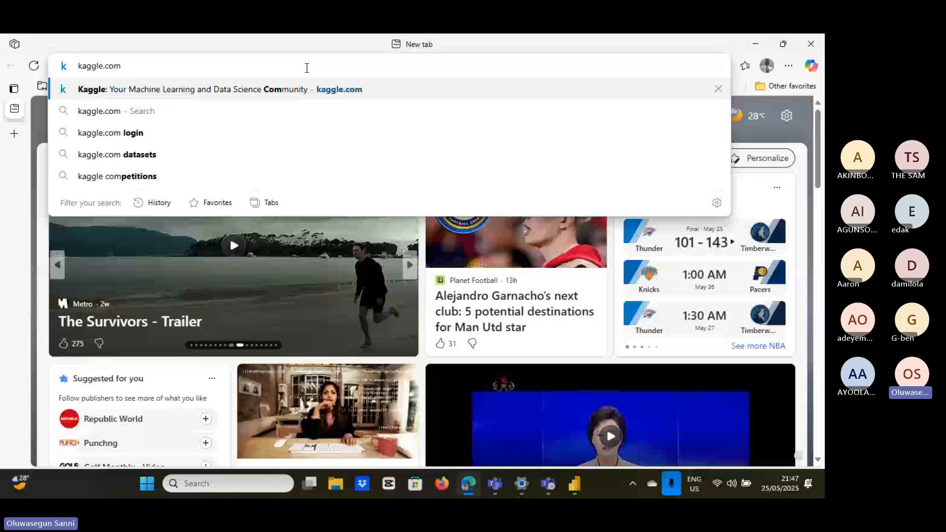
# Load kaggle.com in the new Edge tab.
pyautogui.press('Return')
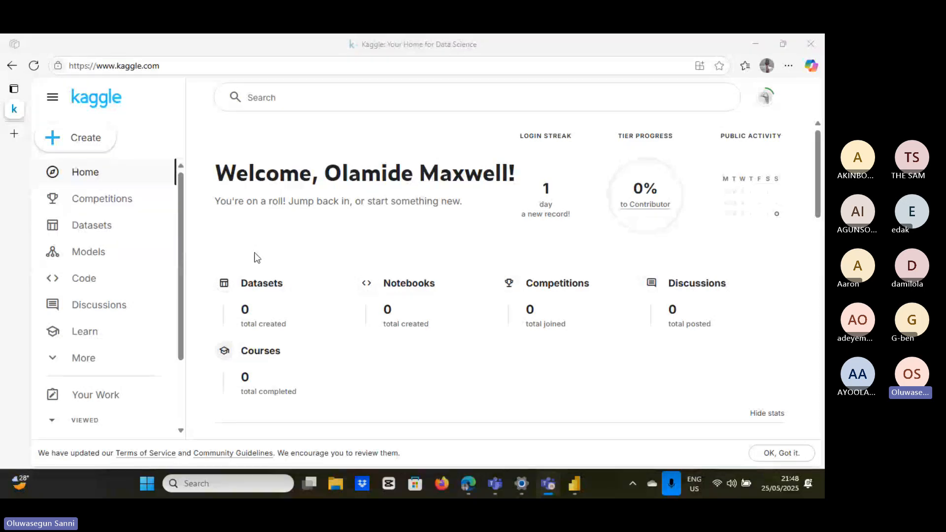
# Open Kaggle's Datasets catalogue and scroll through its categories.
pyautogui.click(88, 228)
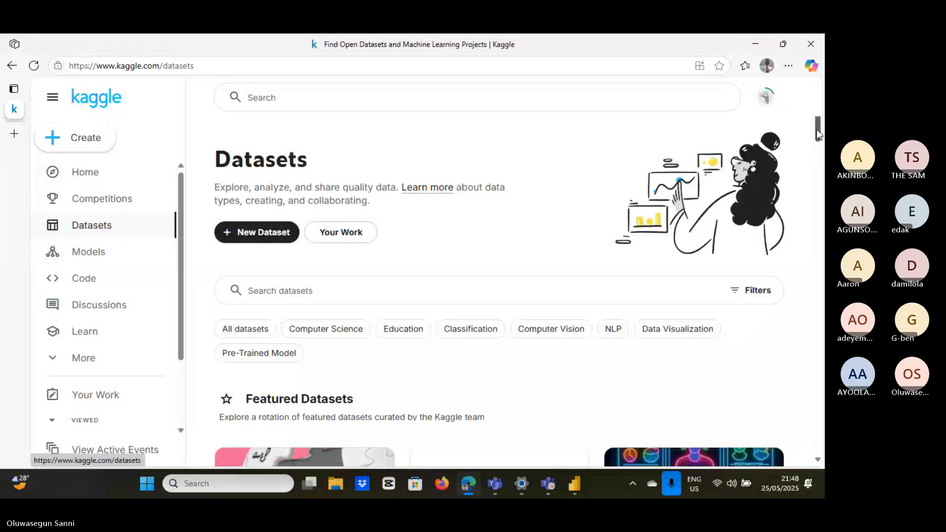
pyautogui.moveTo(817, 129); pyautogui.dragTo(821, 159)
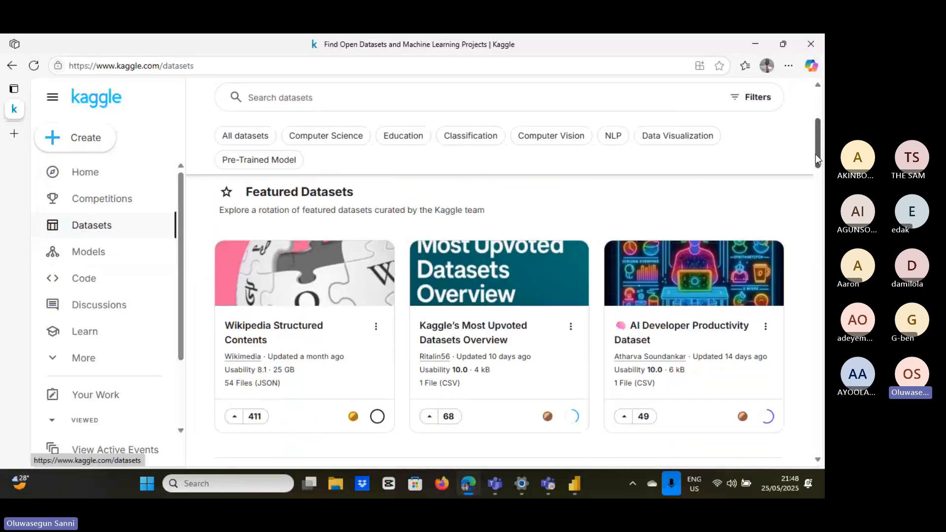
pyautogui.moveTo(816, 155); pyautogui.dragTo(818, 240)
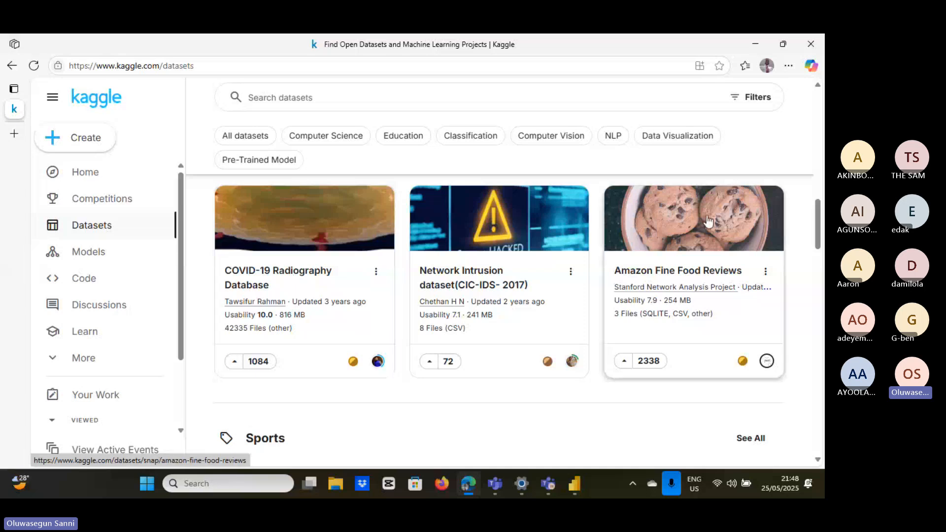
pyautogui.moveTo(819, 217); pyautogui.dragTo(821, 184)
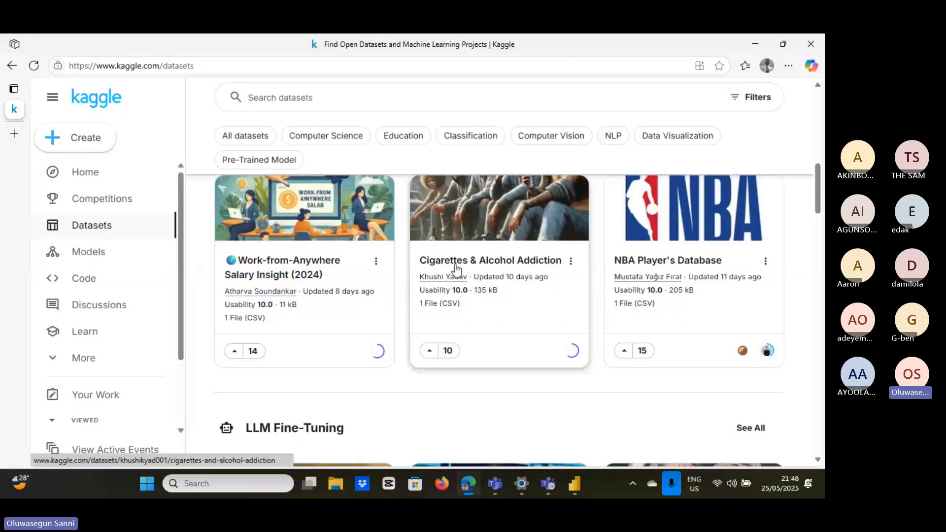
pyautogui.moveTo(640, 293)
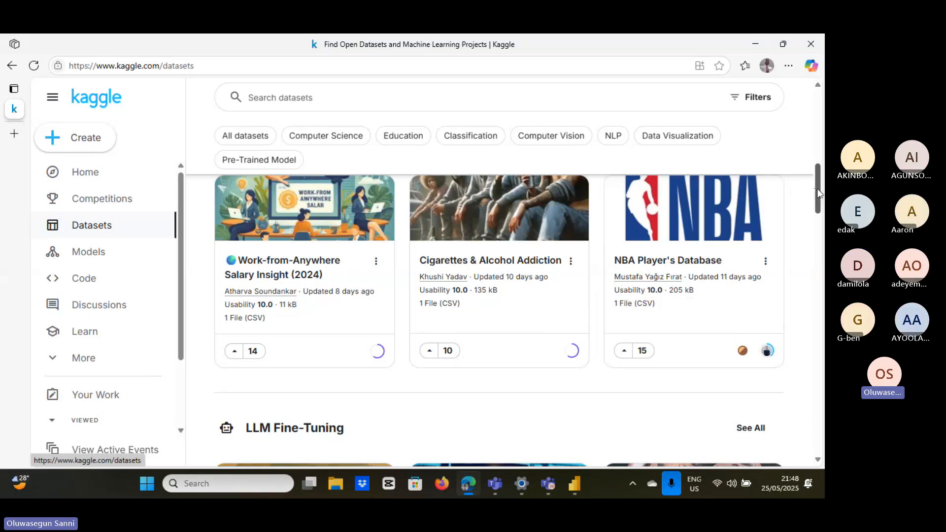
# Browse further down the trending datasets, then start a new web address.
pyautogui.moveTo(819, 193); pyautogui.dragTo(822, 276)
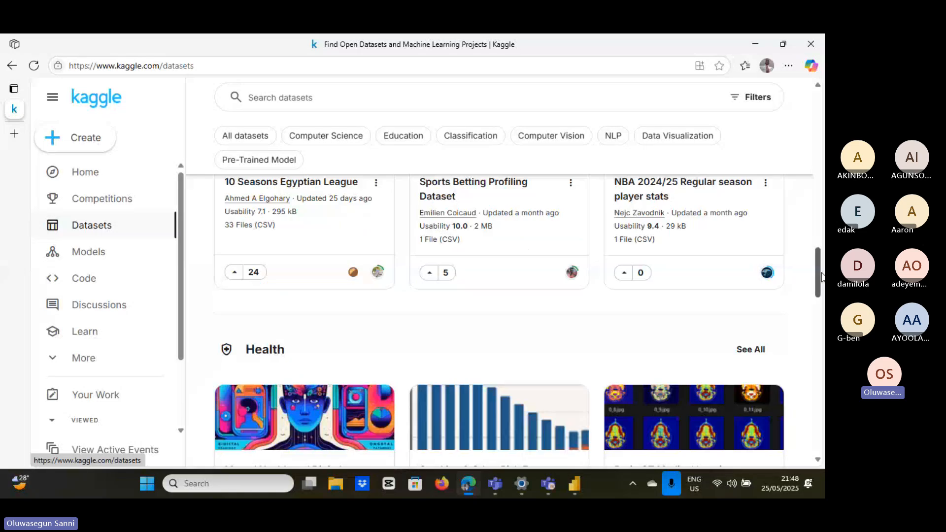
pyautogui.scroll(-2, 822, 276)
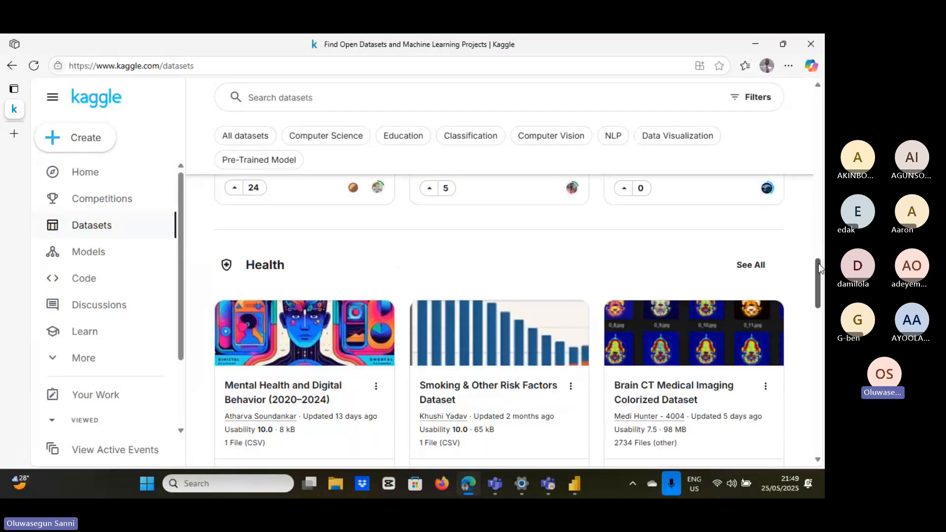
pyautogui.scroll(-8, 473, 308)
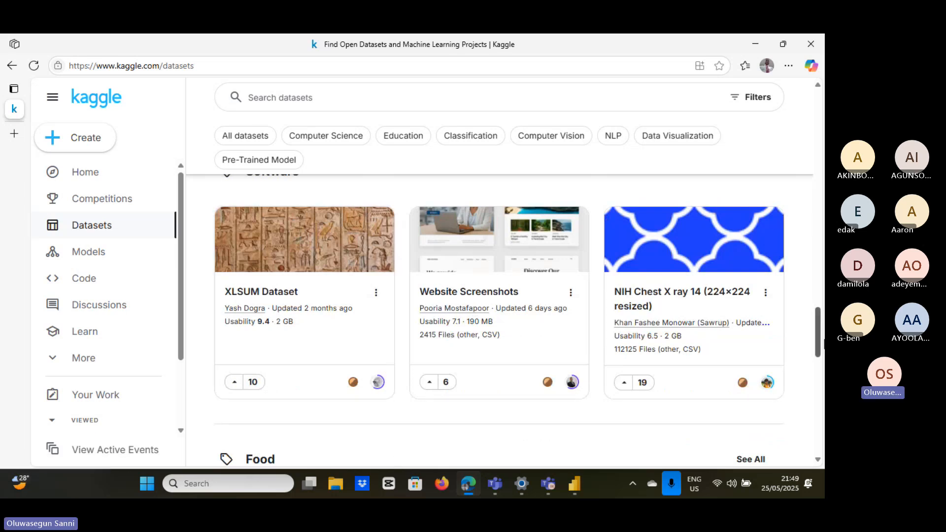
pyautogui.moveTo(817, 338)
pyautogui.mouseDown()
pyautogui.moveTo(817, 352)
pyautogui.moveTo(794, 124)
pyautogui.moveTo(805, 167)
pyautogui.mouseUp()
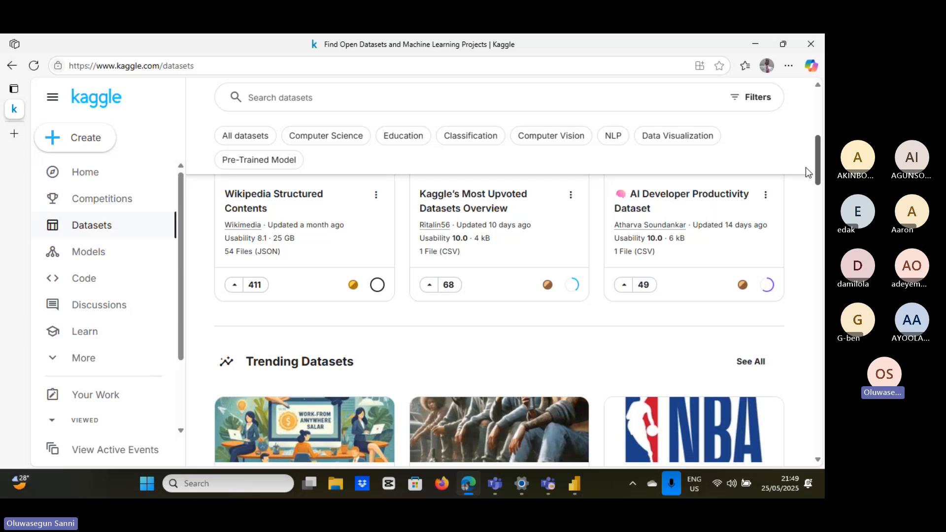
pyautogui.scroll(-1, 806, 167)
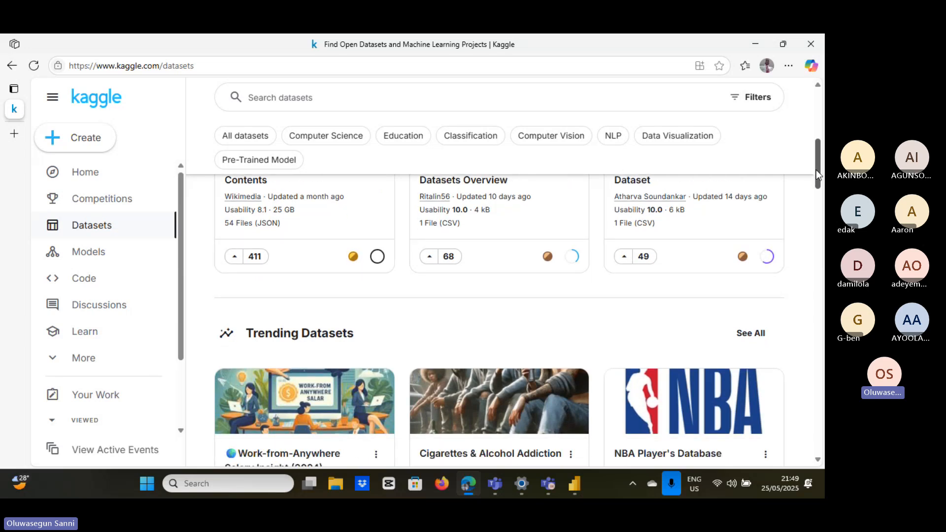
pyautogui.moveTo(816, 172); pyautogui.dragTo(819, 158)
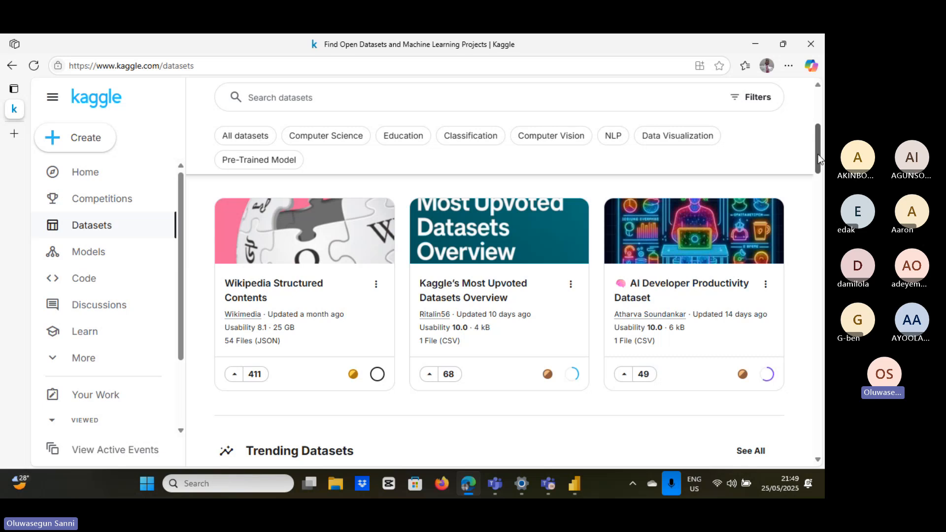
pyautogui.click(220, 66)
# Go to learningcontainer.com and open its SQL Sample Files page from Code Files.
pyautogui.write('learningcontainer.com')
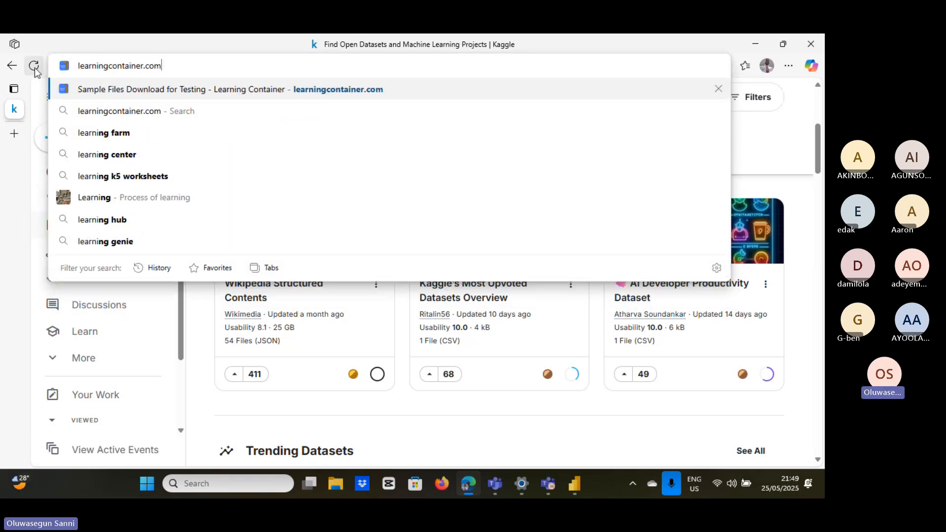
pyautogui.press('Return')
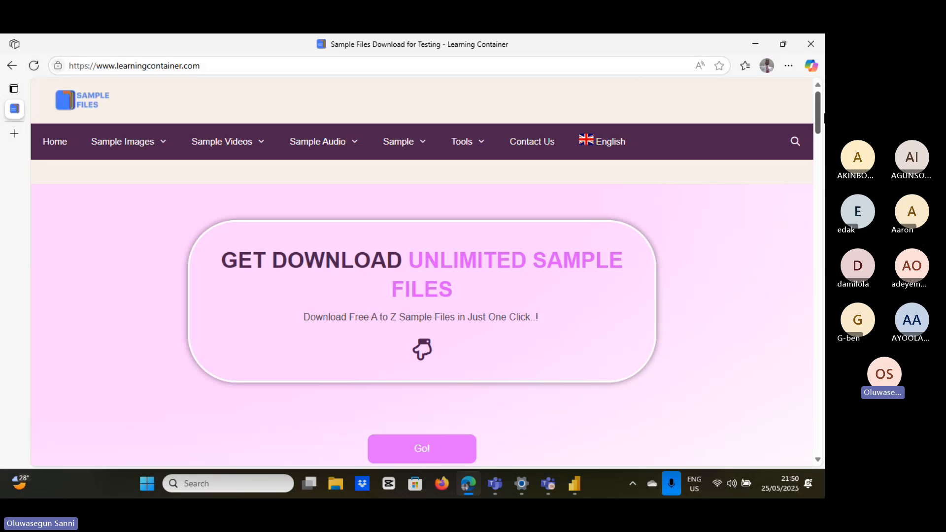
pyautogui.moveTo(820, 116); pyautogui.dragTo(820, 186)
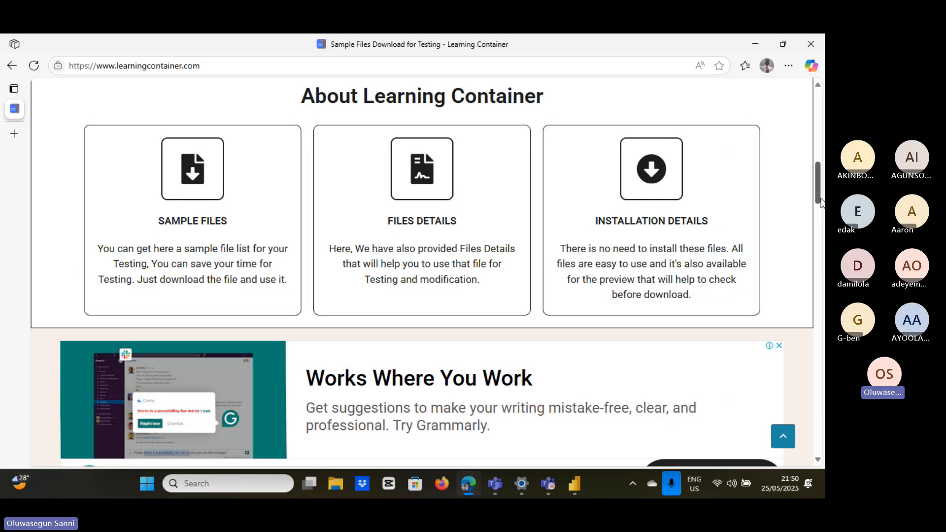
pyautogui.moveTo(821, 202); pyautogui.dragTo(822, 340)
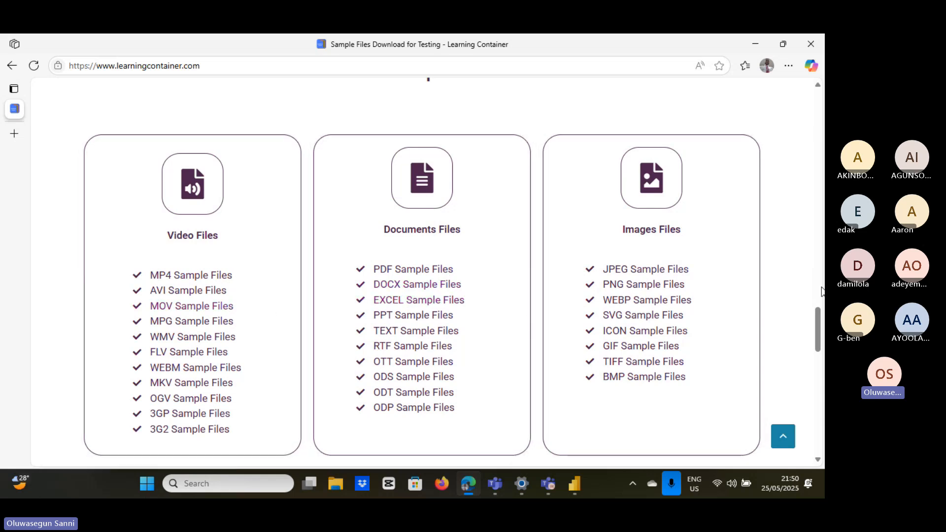
pyautogui.moveTo(816, 323); pyautogui.dragTo(816, 395)
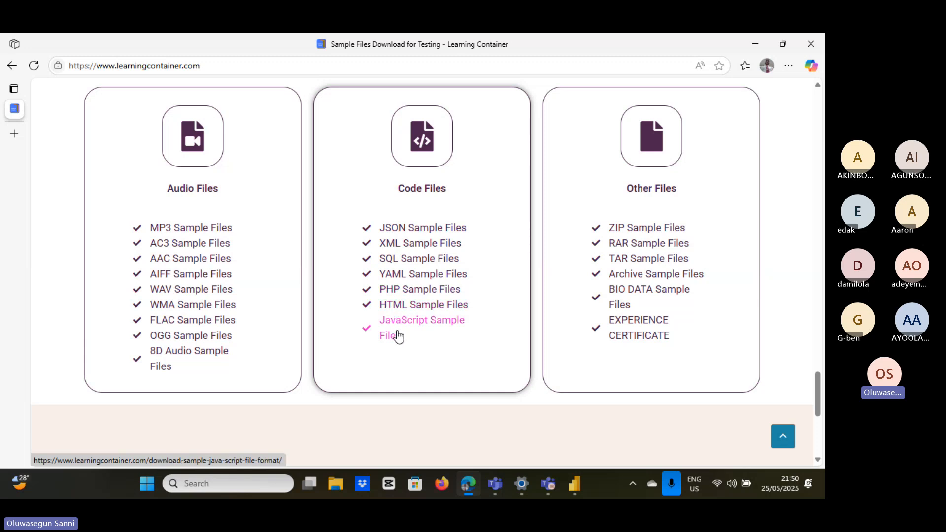
pyautogui.click(395, 260)
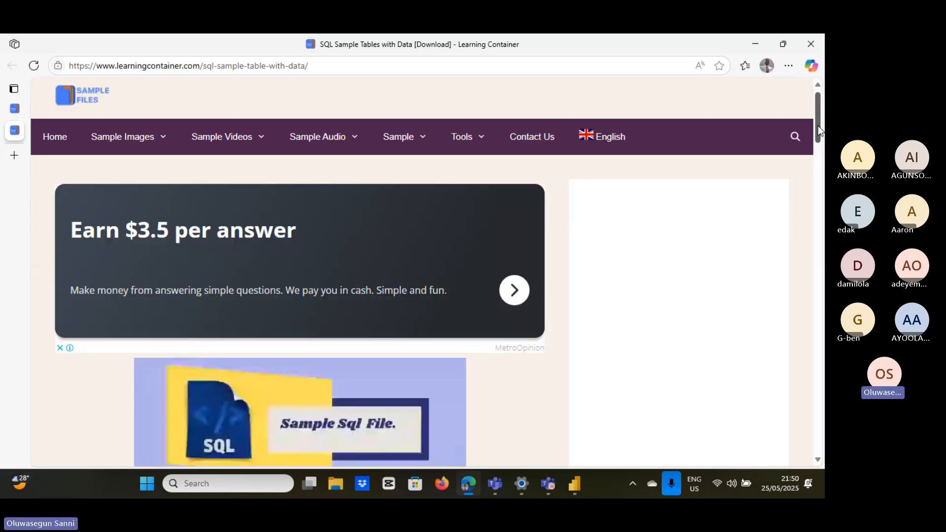
pyautogui.scroll(-2, 818, 127)
pyautogui.scroll(-5, 820, 163)
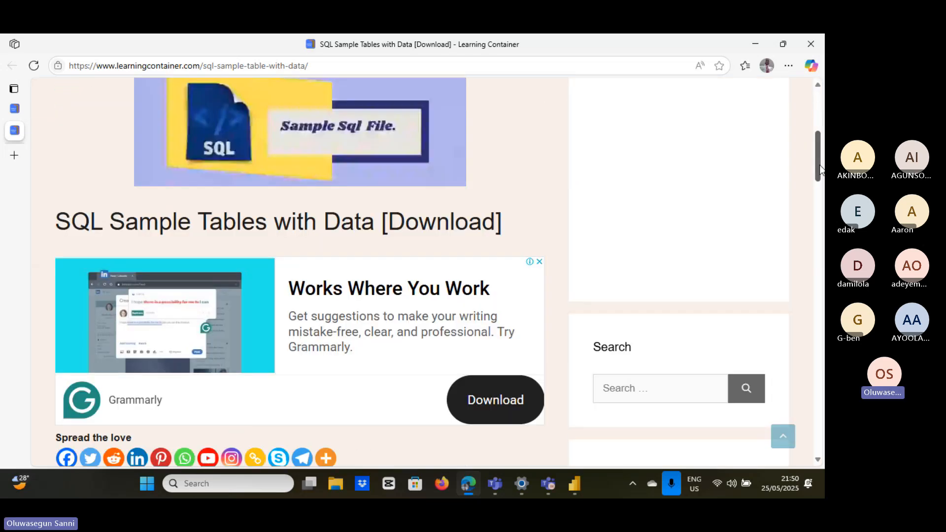
pyautogui.moveTo(821, 170); pyautogui.dragTo(824, 259)
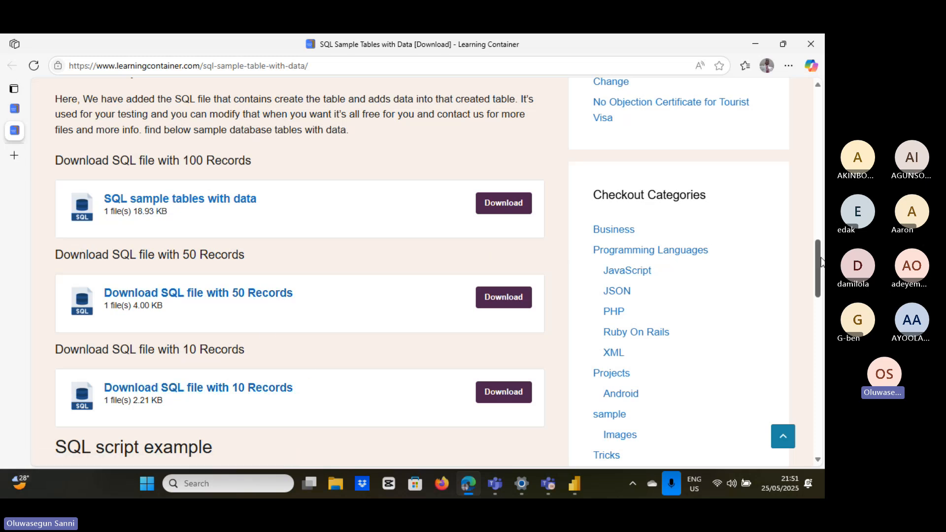
pyautogui.moveTo(818, 259); pyautogui.dragTo(825, 341)
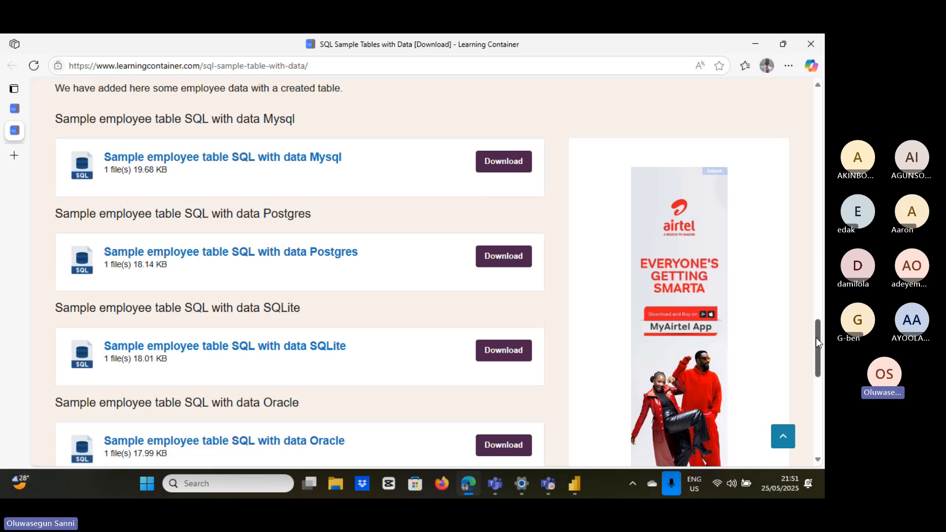
pyautogui.moveTo(817, 338); pyautogui.dragTo(793, 148)
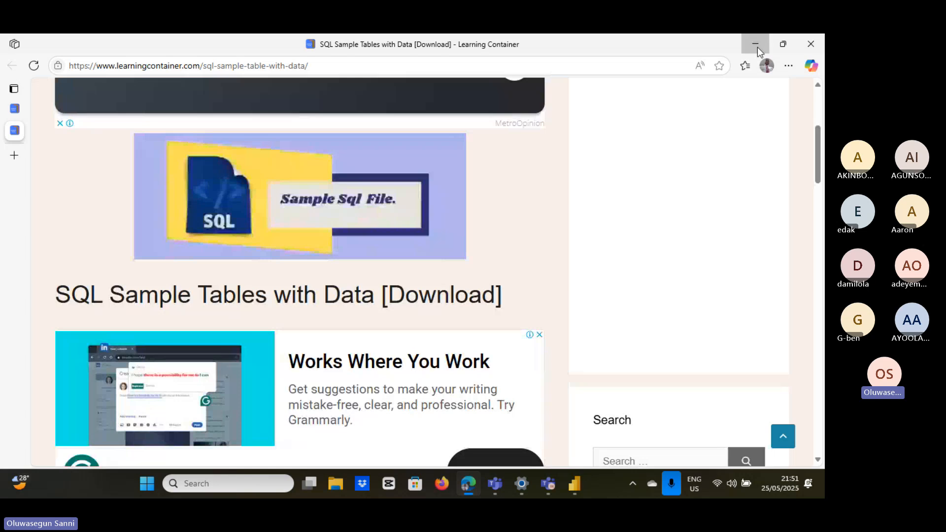
# Minimize Edge and the Teams calendar to bring the HR Report Analysis dashboard back.
pyautogui.click(756, 46)
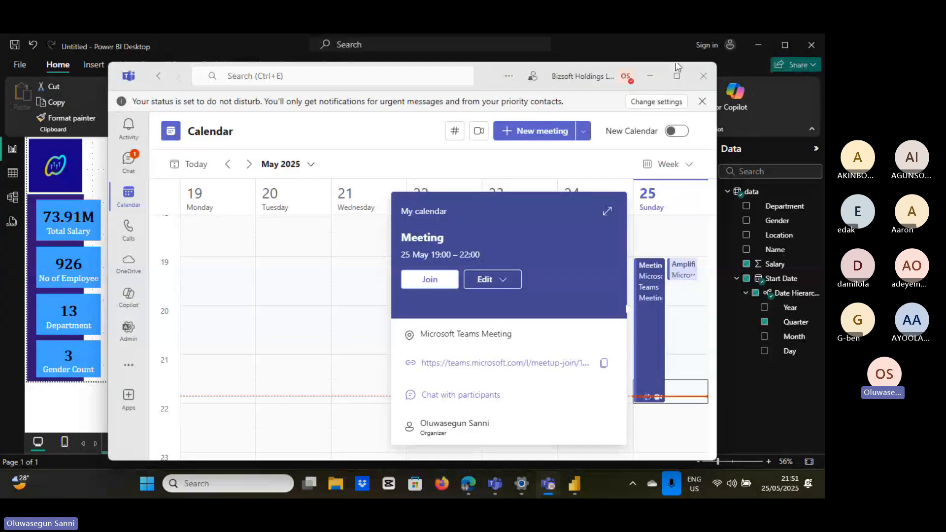
pyautogui.click(650, 75)
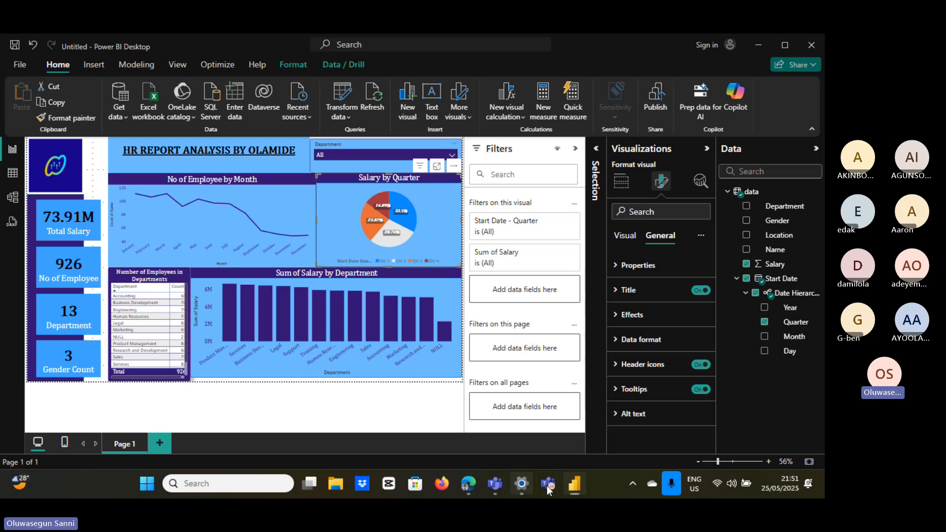
pyautogui.moveTo(546, 486)
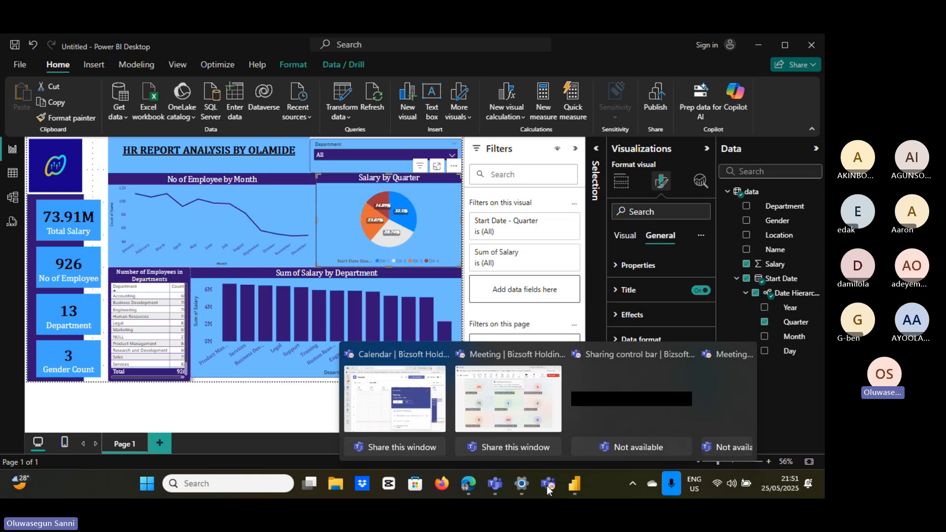
# Bring up the Teams meeting, dismiss the Recording and transcription notice, and minimize it.
pyautogui.click(537, 401)
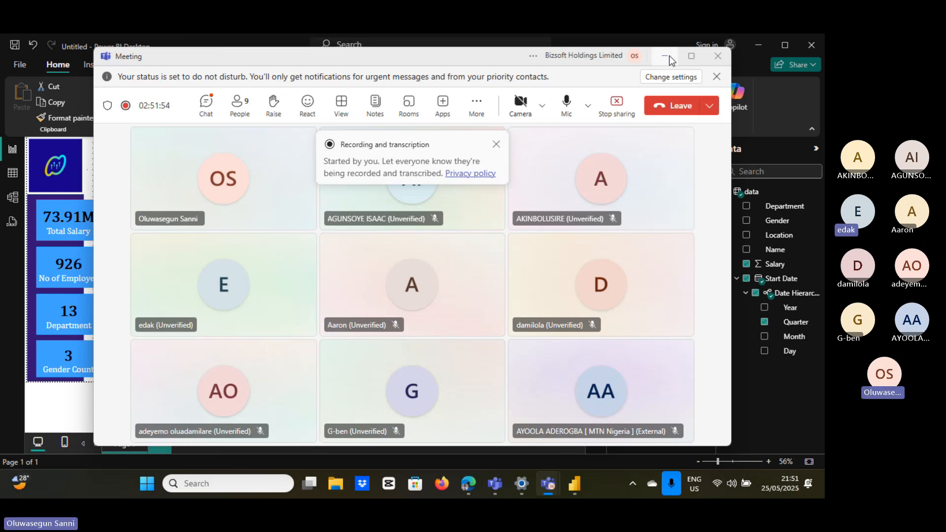
pyautogui.click(496, 144)
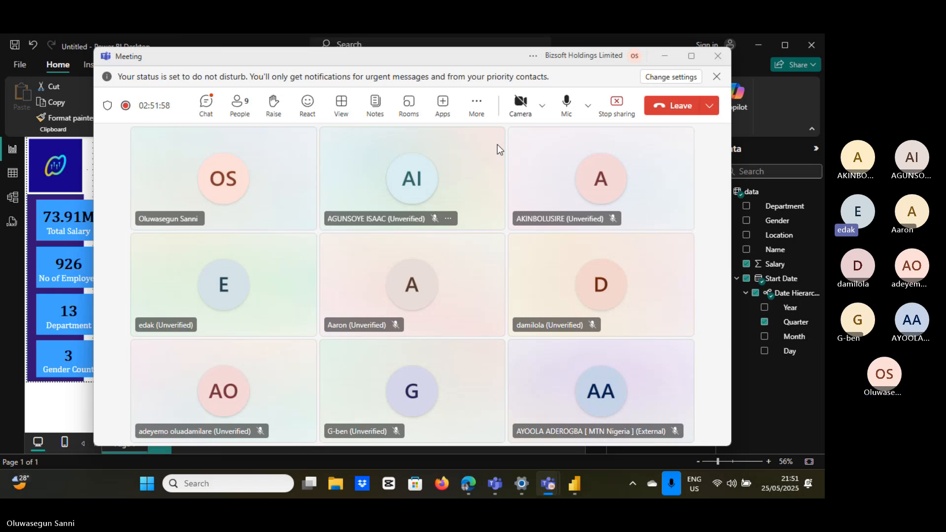
pyautogui.click(675, 60)
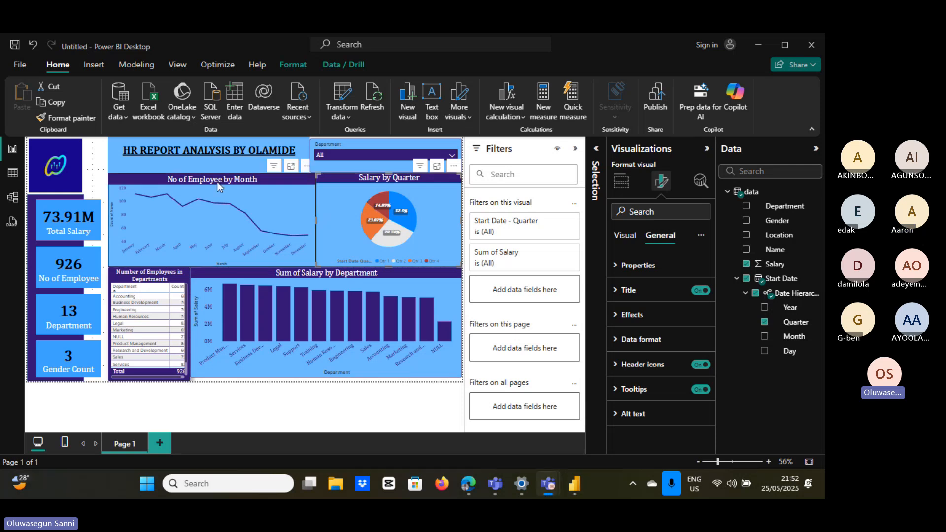
# Select the report title text box for editing and expand then collapse its Properties settings.
pyautogui.click(280, 164)
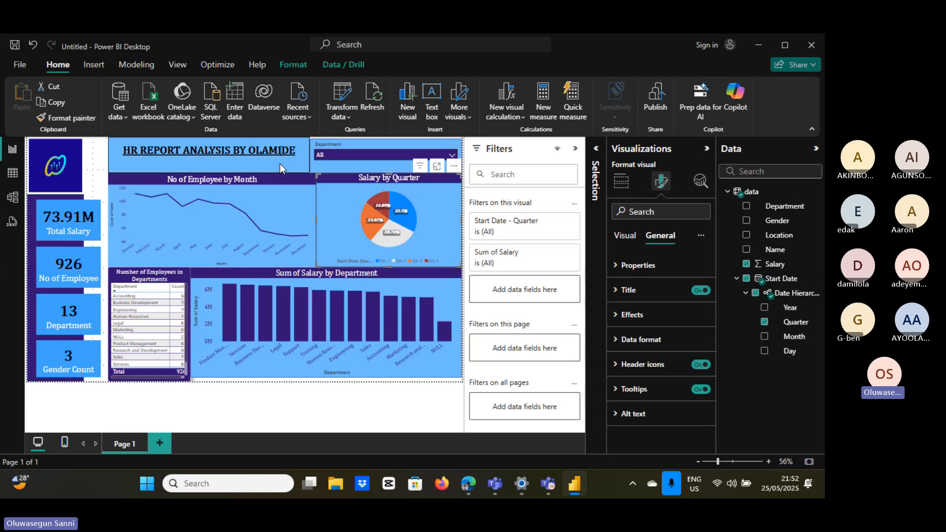
pyautogui.click(280, 164)
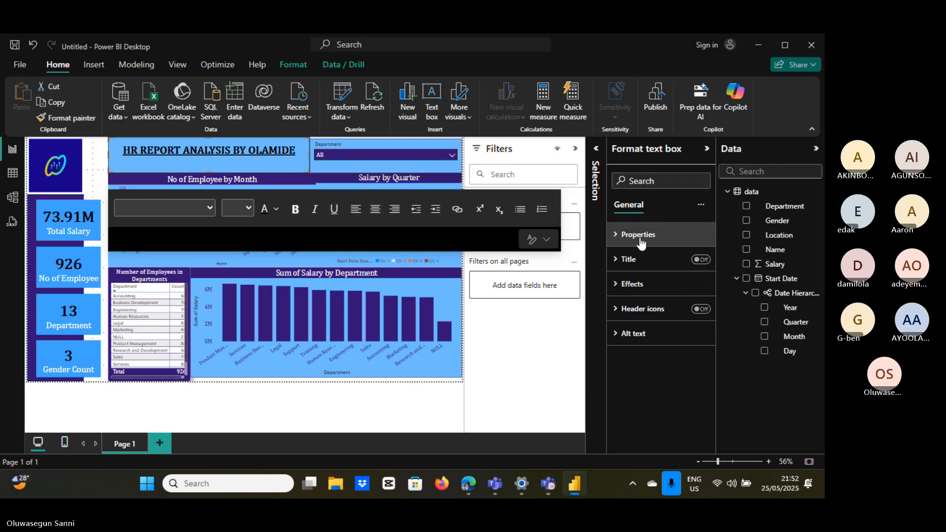
pyautogui.click(639, 235)
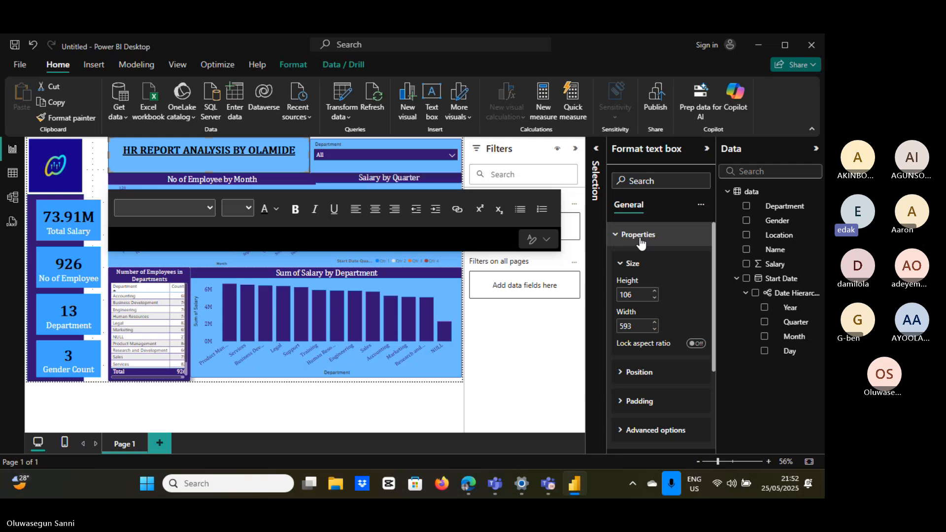
pyautogui.click(617, 236)
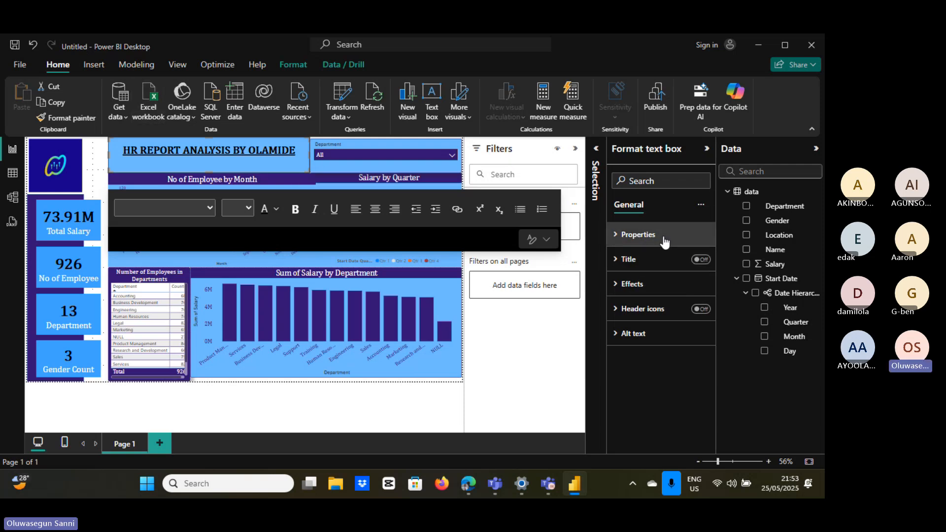
# Give the title text box a yellow 3 px visual border.
pyautogui.click(616, 285)
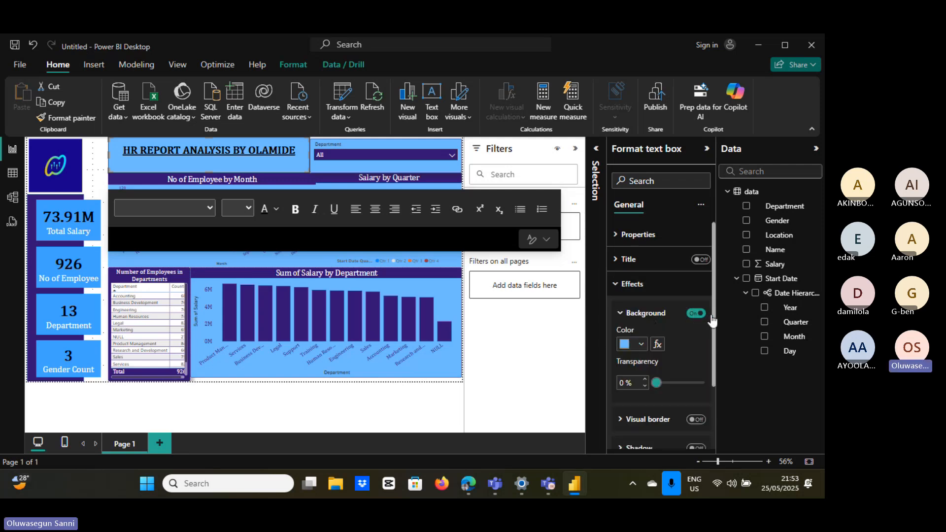
pyautogui.scroll(-2, 714, 321)
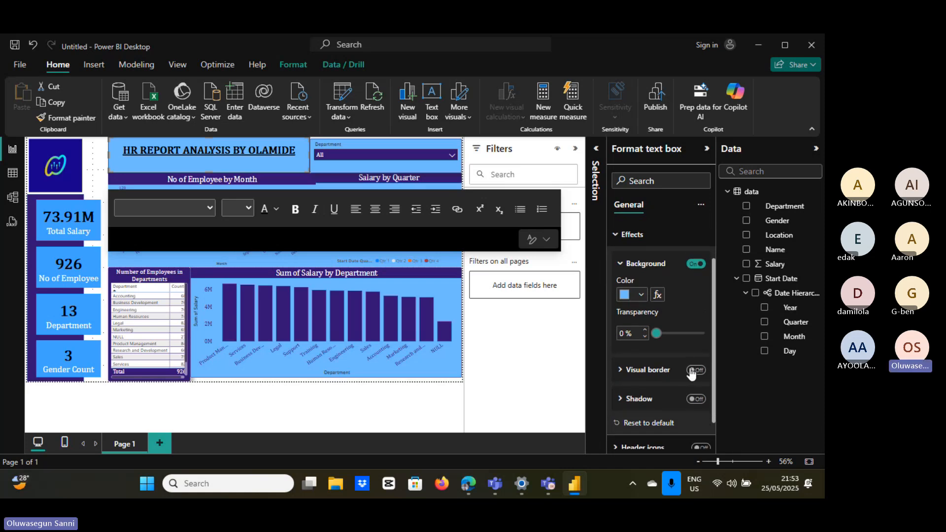
pyautogui.click(695, 370)
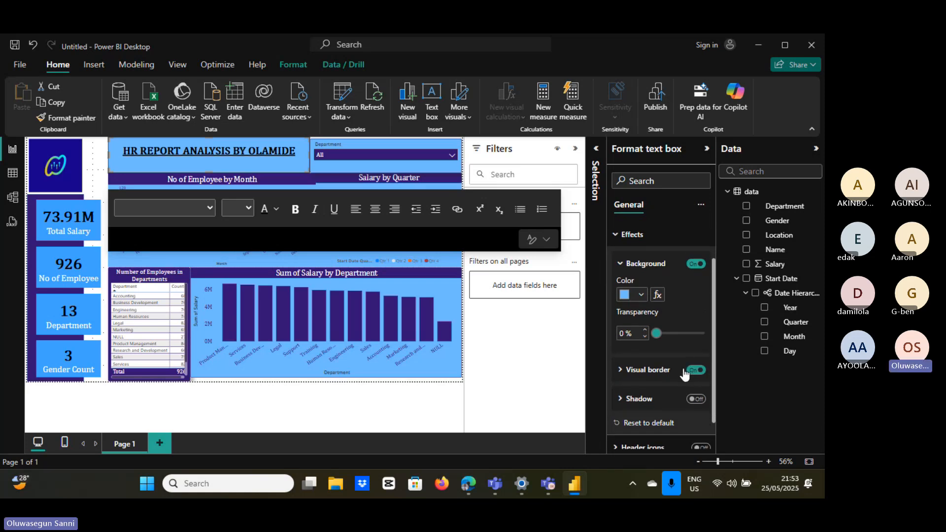
pyautogui.click(684, 374)
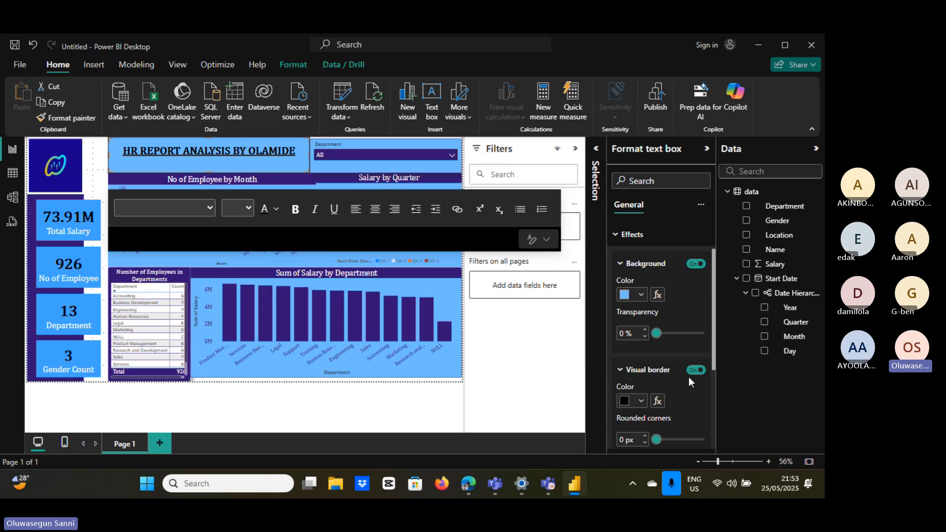
pyautogui.click(625, 402)
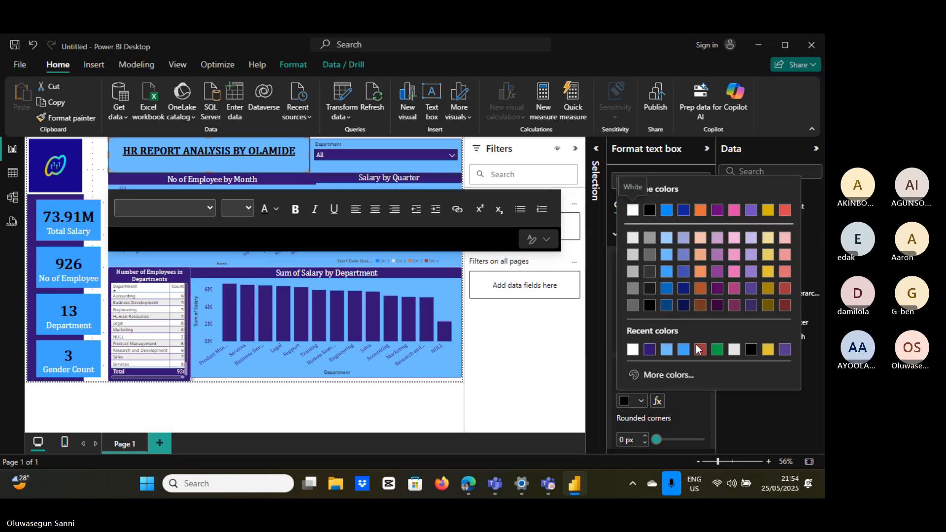
pyautogui.click(769, 349)
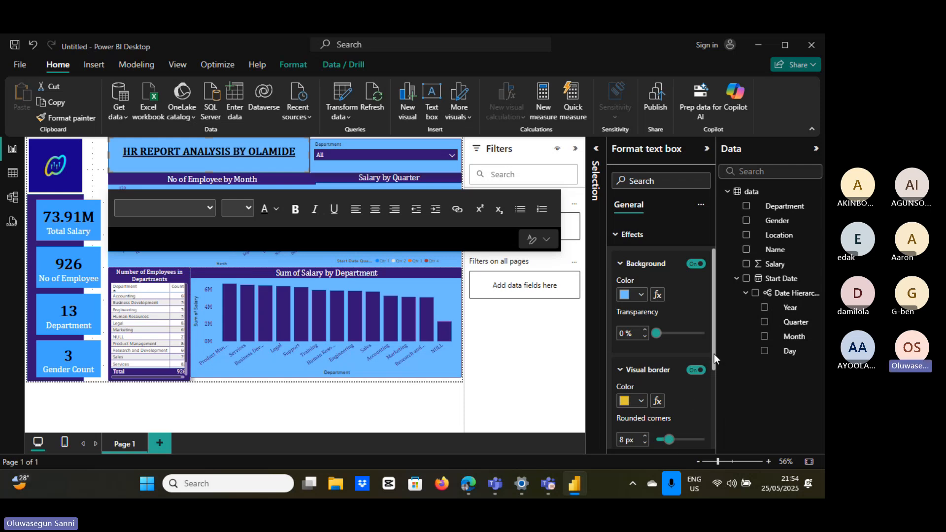
pyautogui.moveTo(714, 354); pyautogui.dragTo(714, 379)
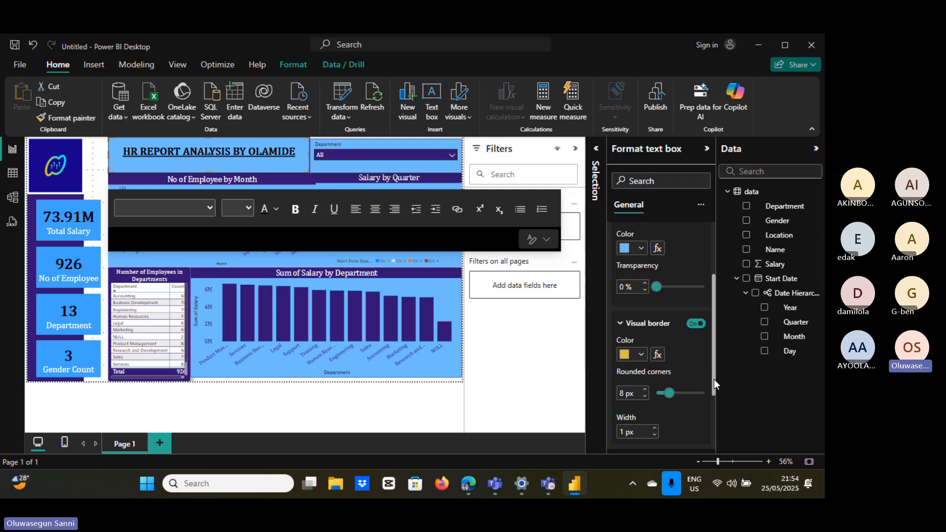
pyautogui.click(655, 428)
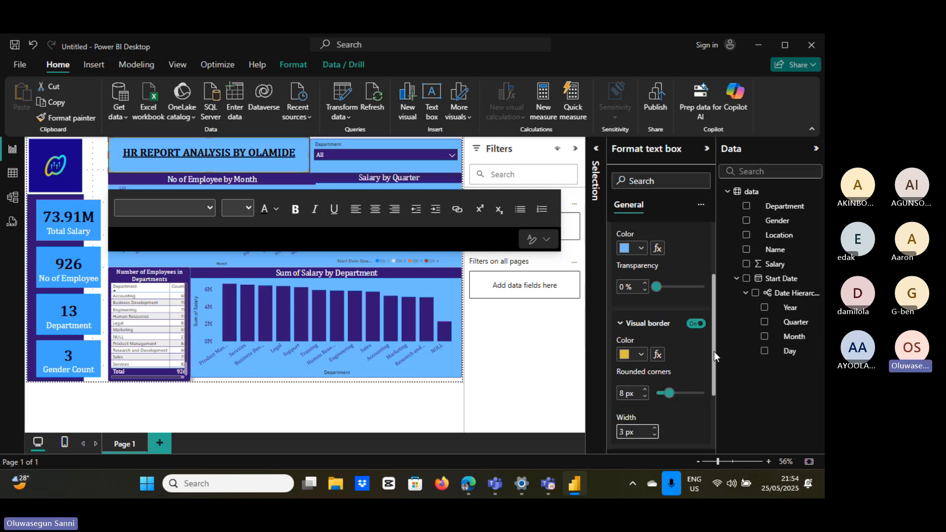
pyautogui.moveTo(714, 351); pyautogui.dragTo(713, 268)
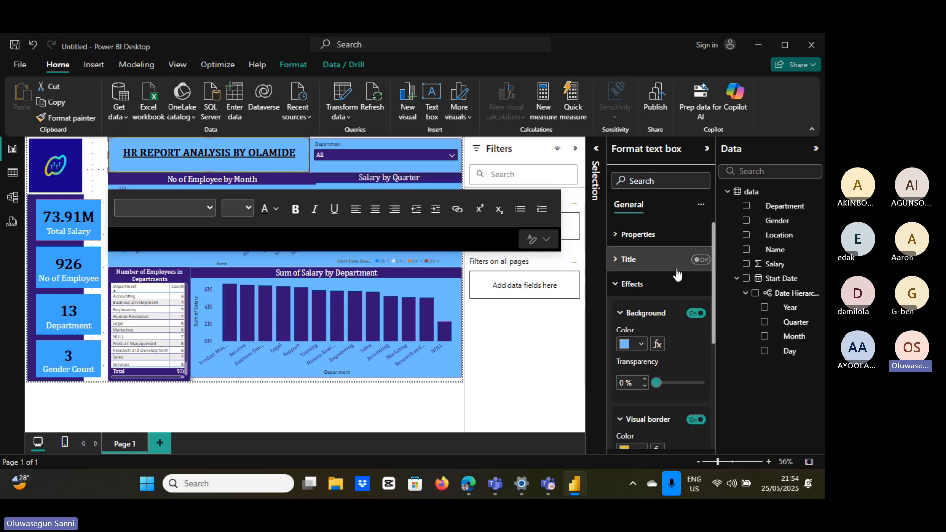
# Set the title box background to dark purple.
pyautogui.click(624, 344)
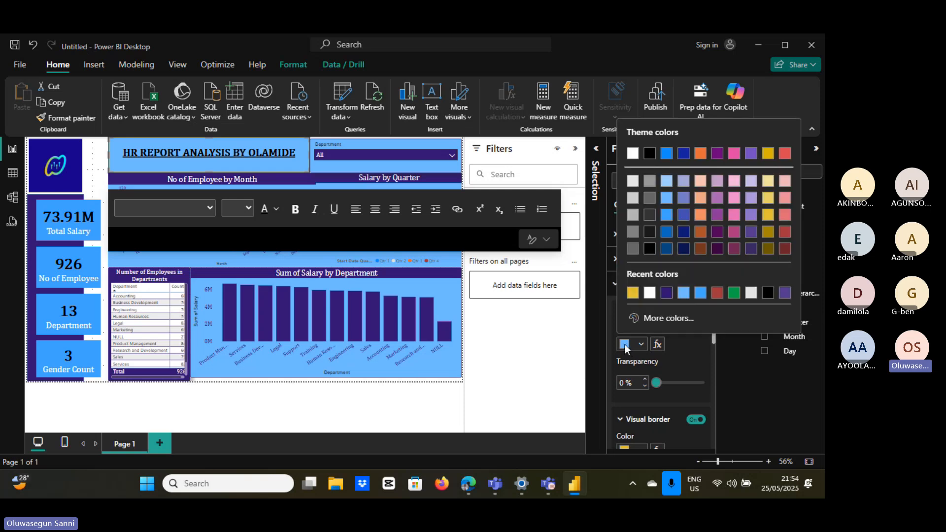
pyautogui.click(666, 293)
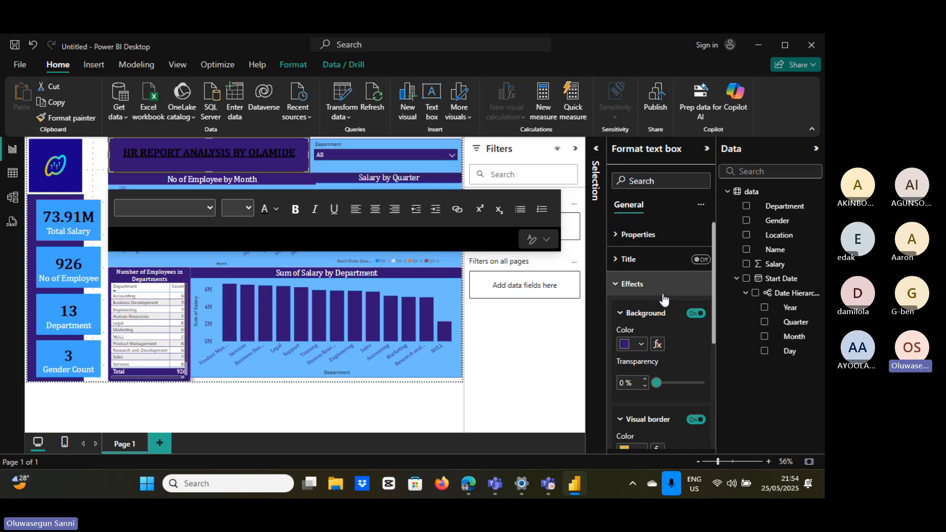
pyautogui.click(618, 286)
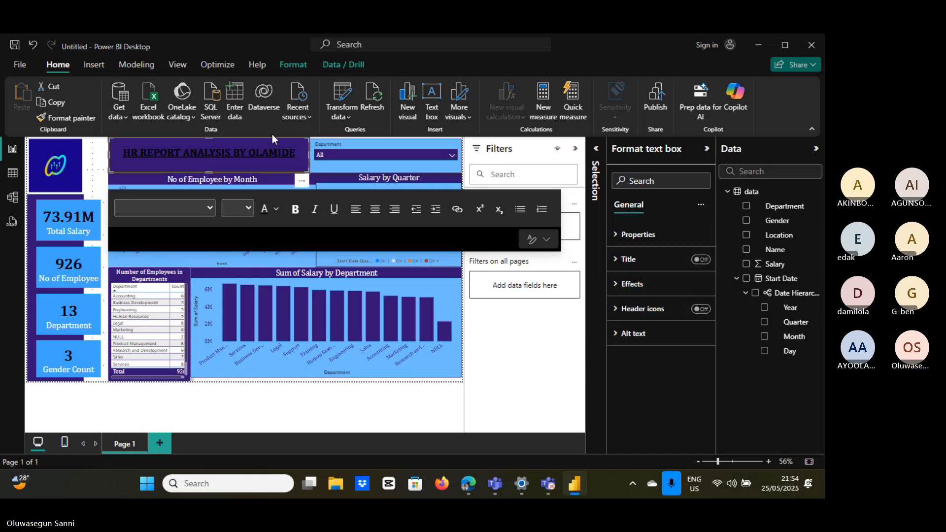
# Make the HR REPORT ANALYSIS title text white and deselect the box.
pyautogui.moveTo(127, 153); pyautogui.dragTo(301, 148)
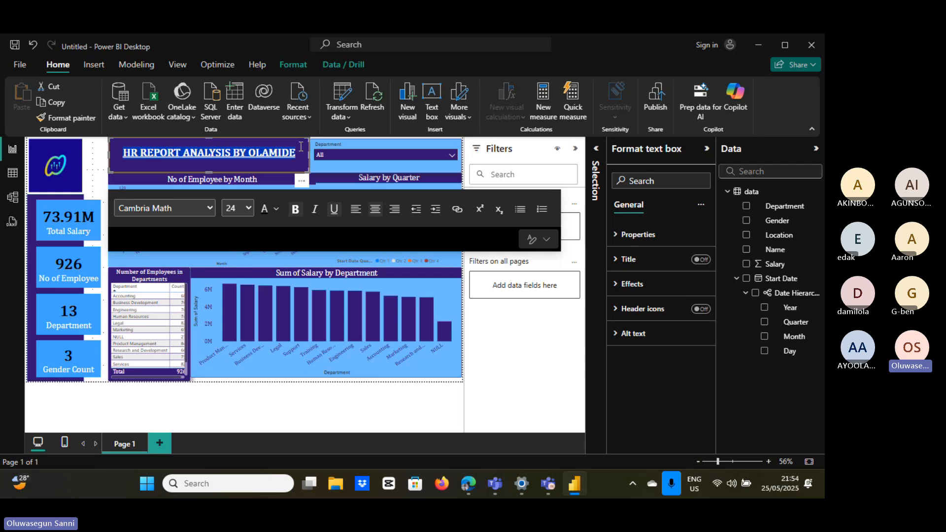
pyautogui.click(276, 209)
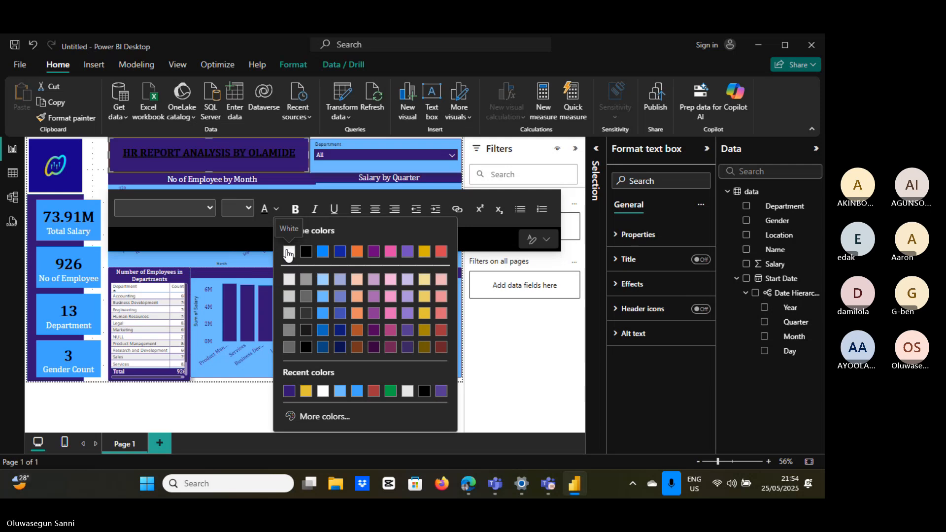
pyautogui.click(289, 252)
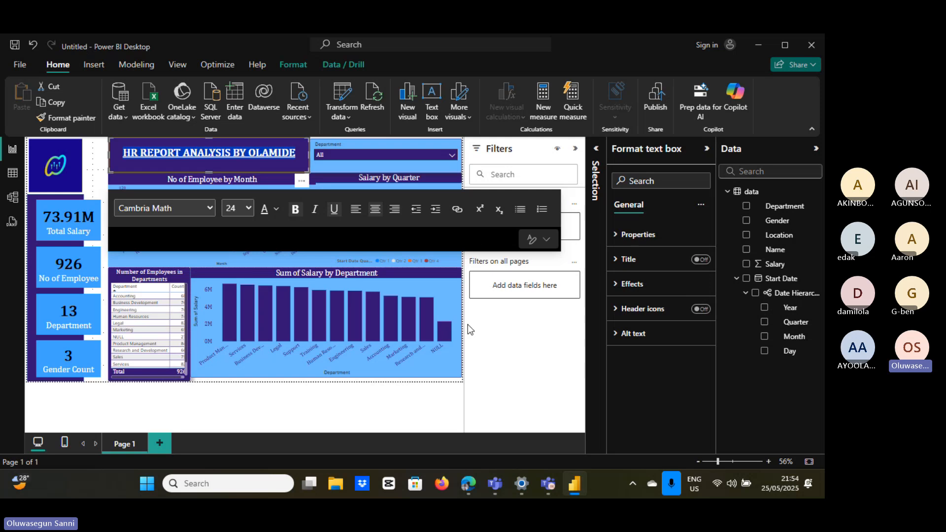
pyautogui.click(411, 402)
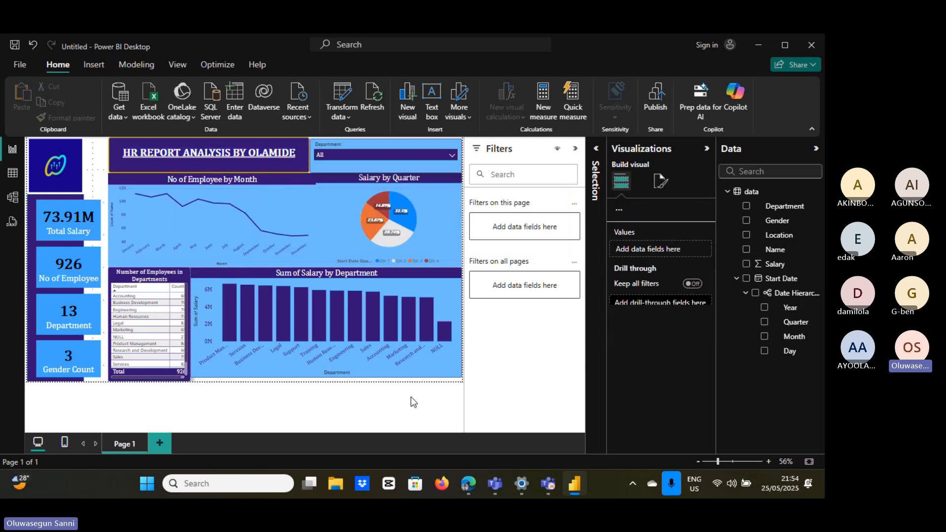